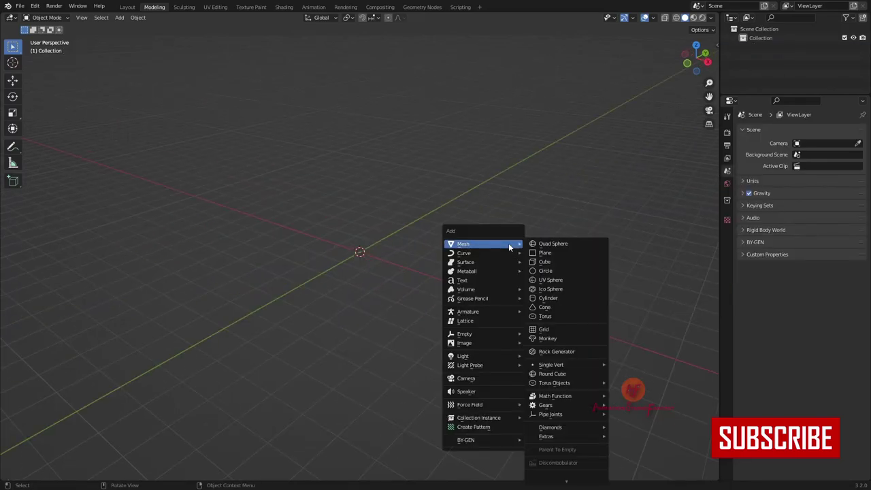
Step: Clear the default scene, add a plane and scale it up by 6
left_click(554, 243)
key("r")
key("x")
key("9")
key("0")
key("Return")
key("KP_1")
type("s6")
key("shift+z")
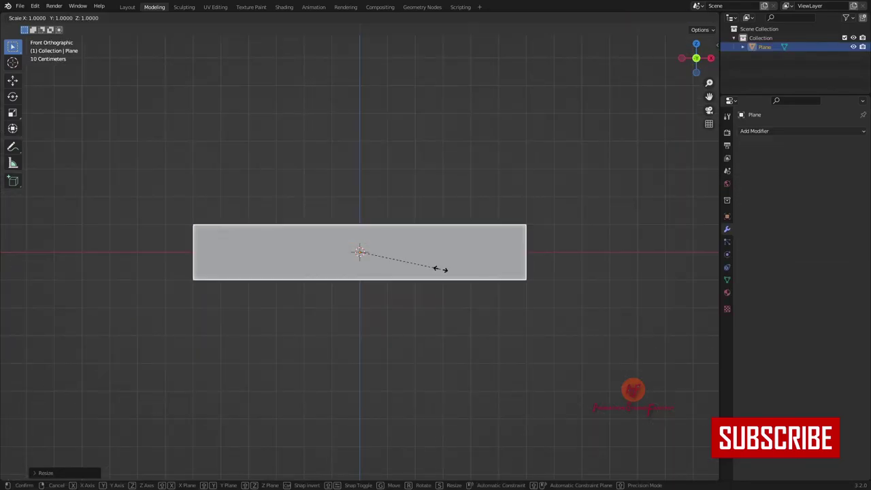
Step: Raise the plane upward along the Z axis
key("shift+y")
key("Return")
key("g")
key("z")
left_click(441, 147)
Step: Switch the viewport to Solid shading and add a camera at the origin
mouse_move(441, 146)
middle_mouse_down()
mouse_move(359, 277)
mouse_move(345, 254)
middle_mouse_up()
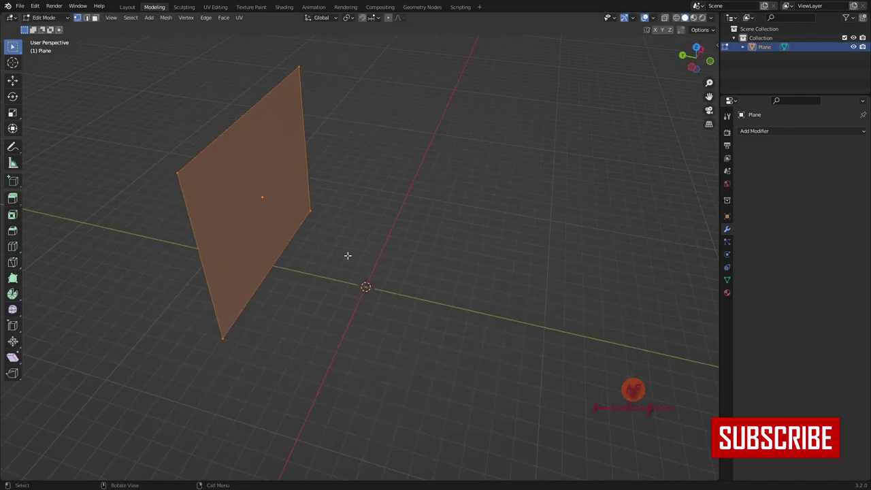
key("z")
middle_click_drag(447, 234, 349, 258)
left_click(349, 262)
key("z")
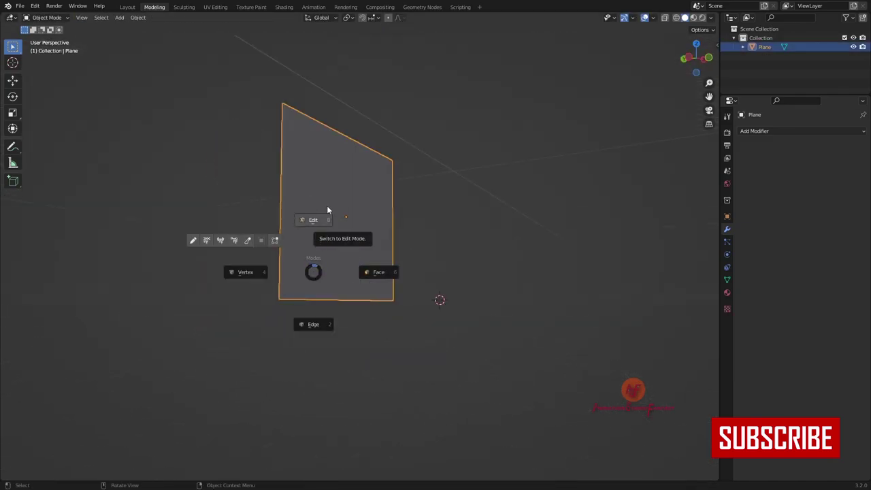
left_click(311, 323)
middle_click_drag(291, 326, 408, 321)
key("shift+a")
left_click(409, 412)
Step: Align the camera to the front view of the wall with an 85 mm focal length
middle_click_drag(409, 417, 389, 242)
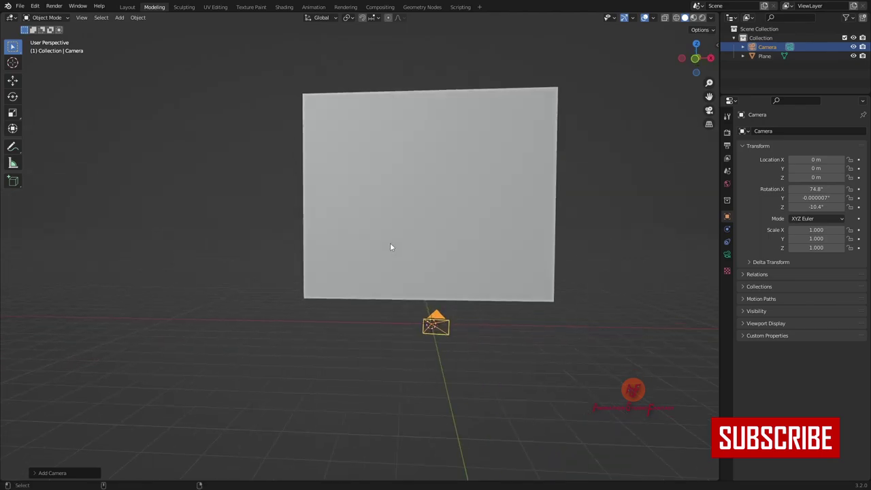
key("ctrl+alt+KP_0")
key("Return")
left_click(726, 255)
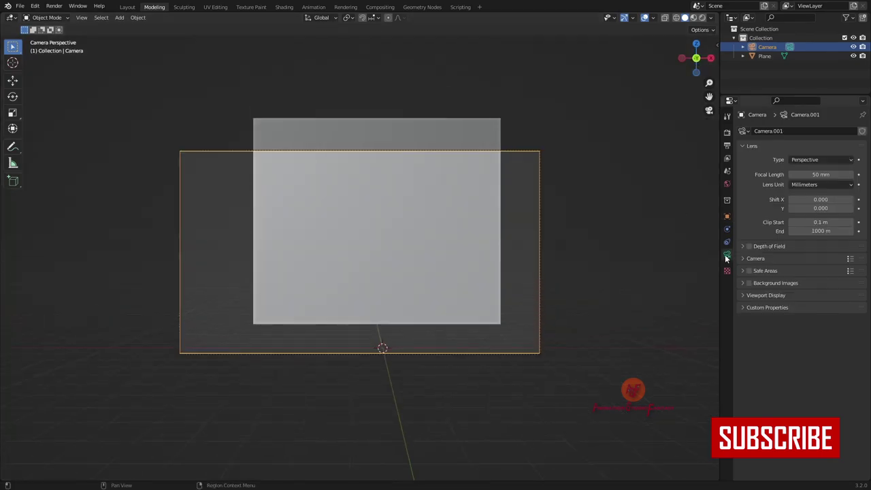
left_click(820, 174)
type("85n")
left_click(662, 156)
key("n")
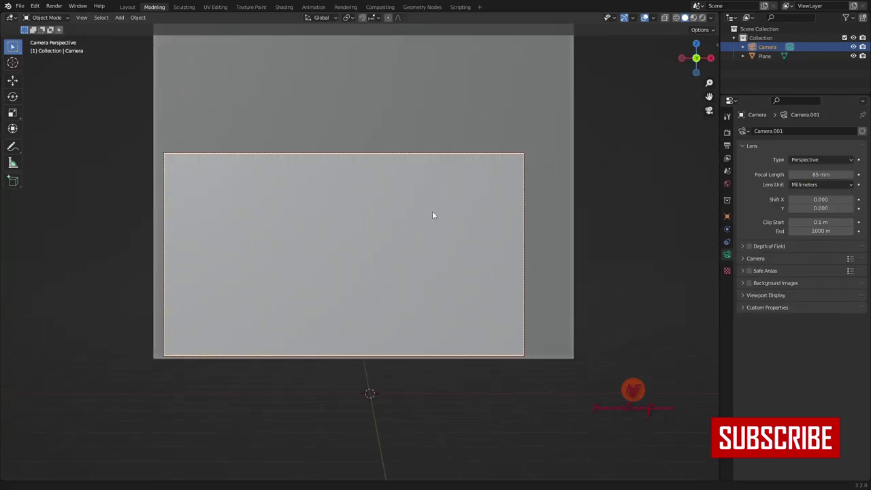
Step: Reframe the wall lower in the camera view, then unlock the camera from navigation
mouse_move(432, 211)
middle_mouse_down("shift")
mouse_move(454, 224)
mouse_move(432, 237)
middle_mouse_up("shift")
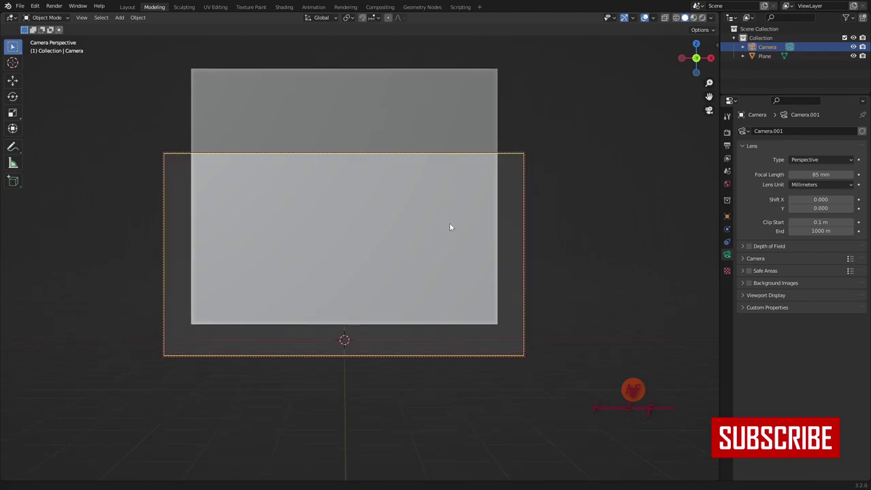
key("n")
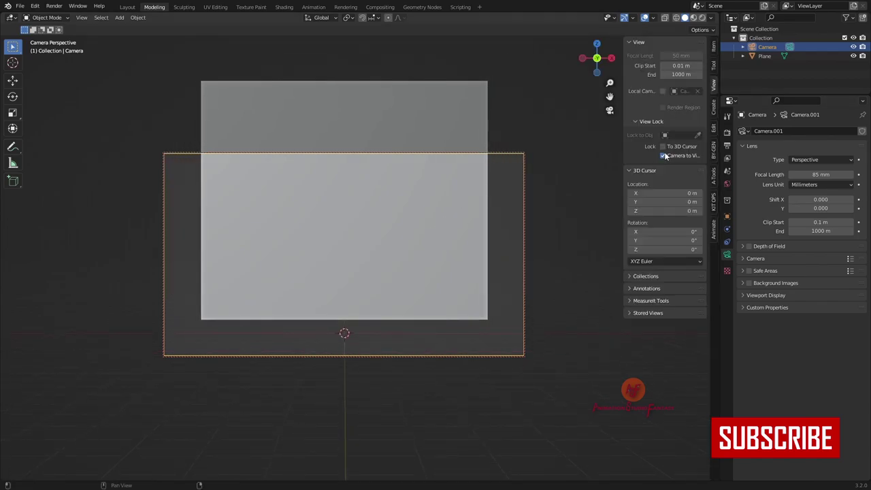
left_click(679, 157)
key("n")
Step: Turn on the camera's passepartout at 1.000
right_click(767, 47)
left_click(789, 75)
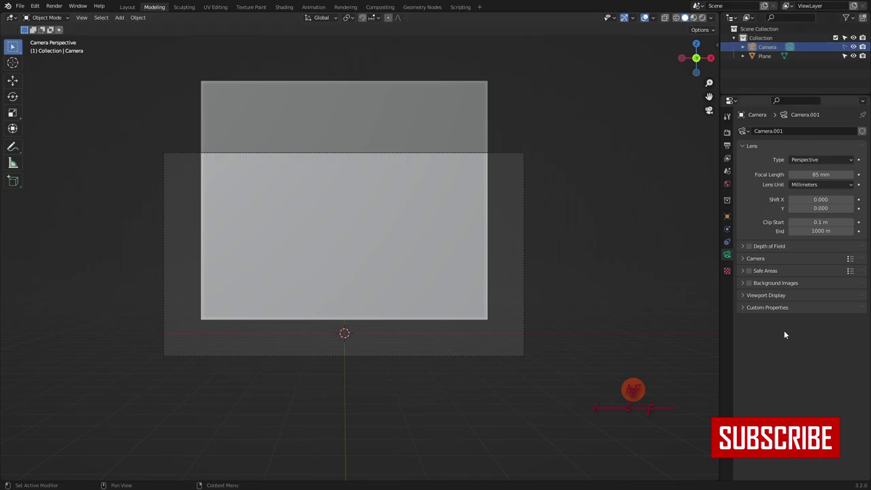
left_click(765, 294)
left_click_drag(803, 360, 850, 361)
Step: Widen the wall plane along X so it fills the camera frame
left_click(484, 259)
middle_click_drag(485, 258, 547, 258)
key("KP_1")
key("KP_0")
key("s")
key("x")
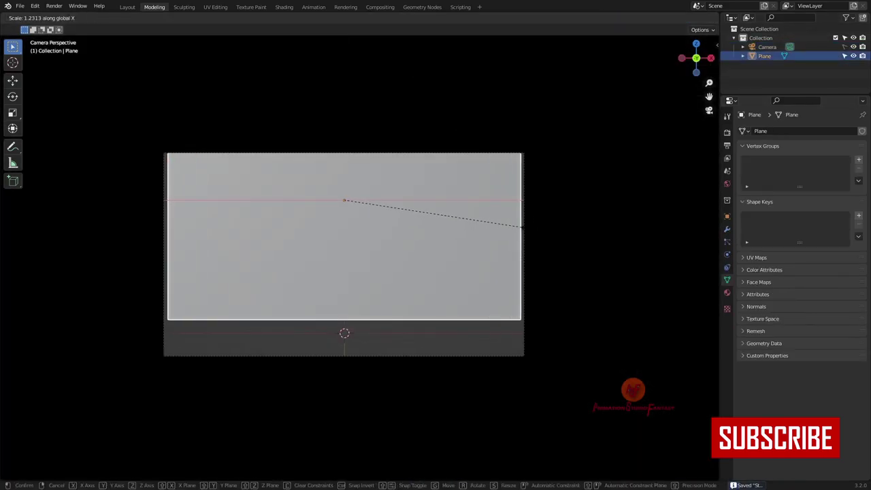
left_click(523, 219)
middle_click_drag(523, 219, 501, 272)
scroll(461, 254, "up", 3)
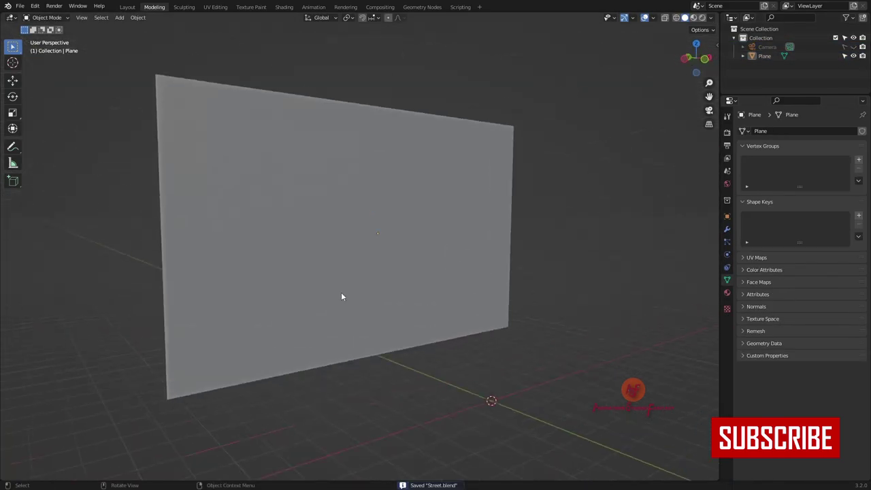
key("KP_0")
key("Tab")
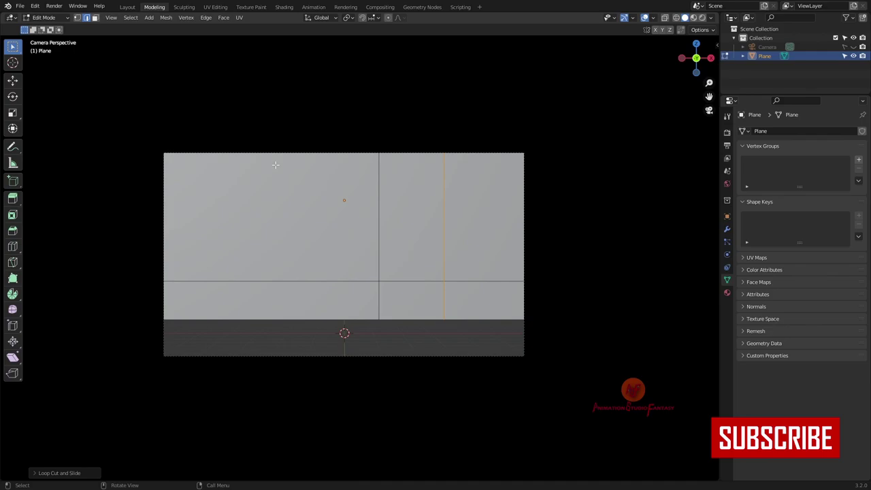
Step: Widen the wall further along X in Object Mode
key("ctrl+Tab")
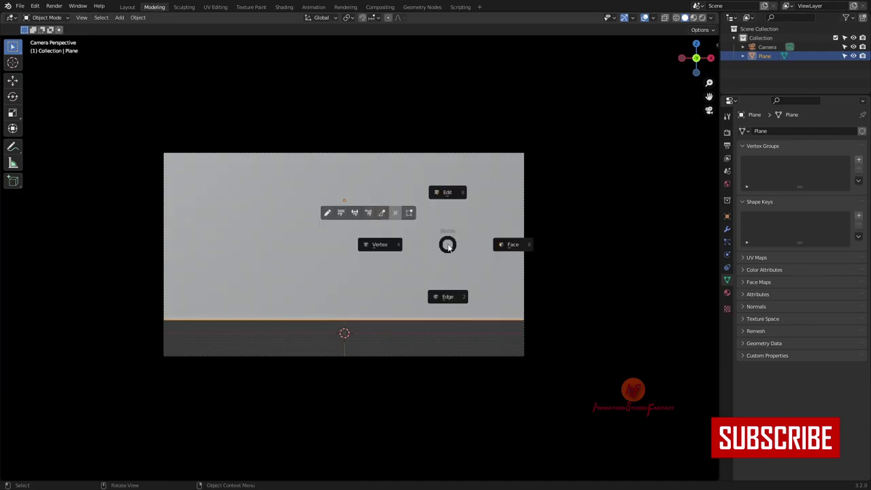
key("g")
key("g")
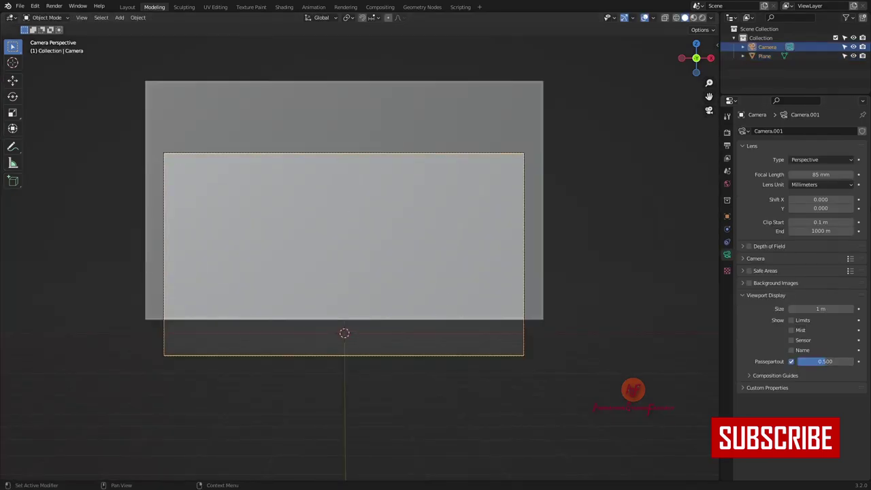
key("n")
key("n")
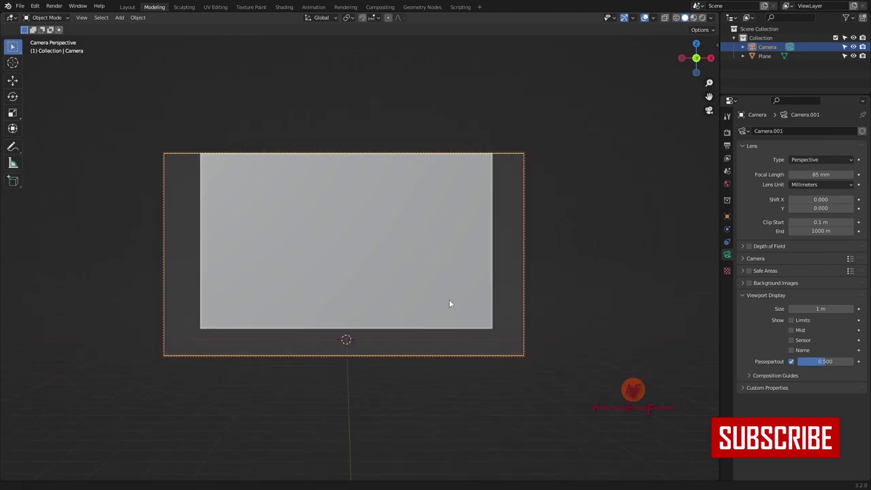
left_click(439, 297)
key("s")
key("x")
left_click(466, 306)
Step: In Edit Mode, add a horizontal edge loop and slide a vertical loop along X
key("ctrl+Tab")
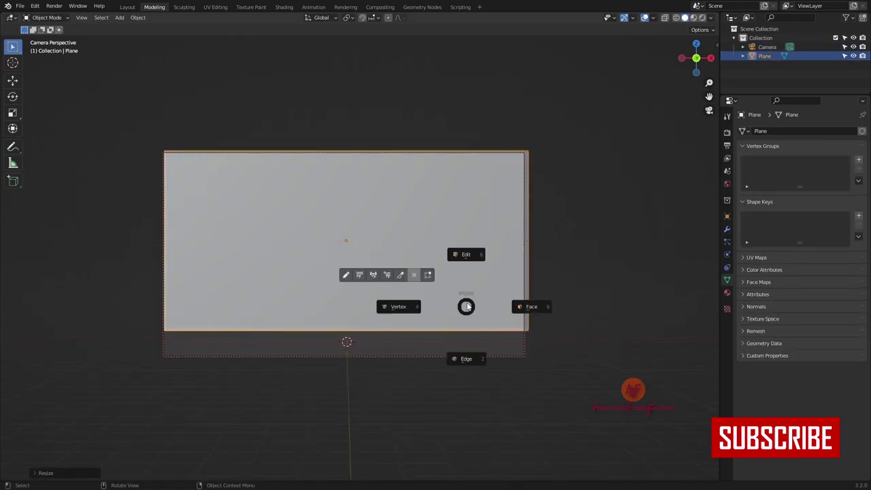
left_click(481, 221)
left_click(700, 30)
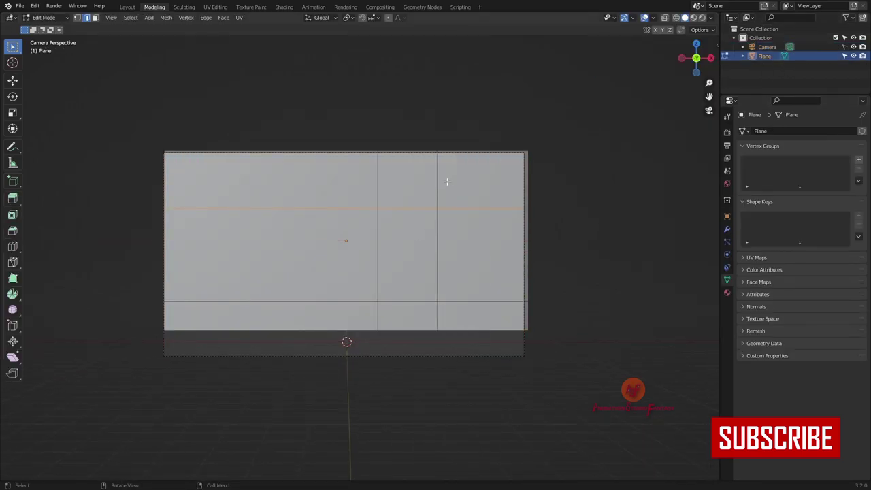
left_click(423, 349)
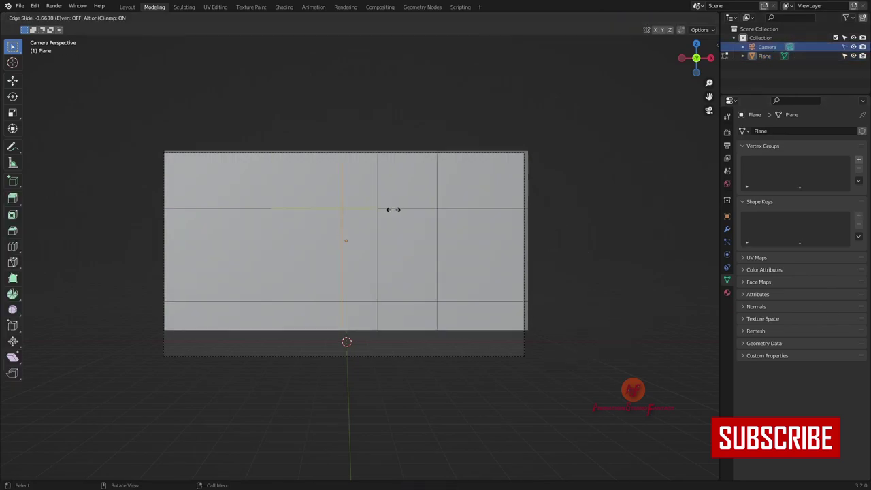
key("g")
key("x")
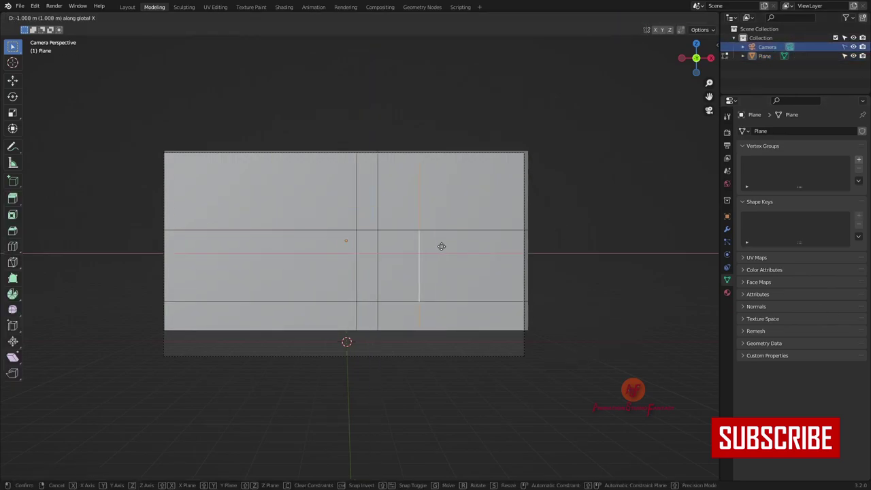
left_click(446, 244)
Step: Add two more vertical edge loops and save the file as Street.blend
key("ctrl+r")
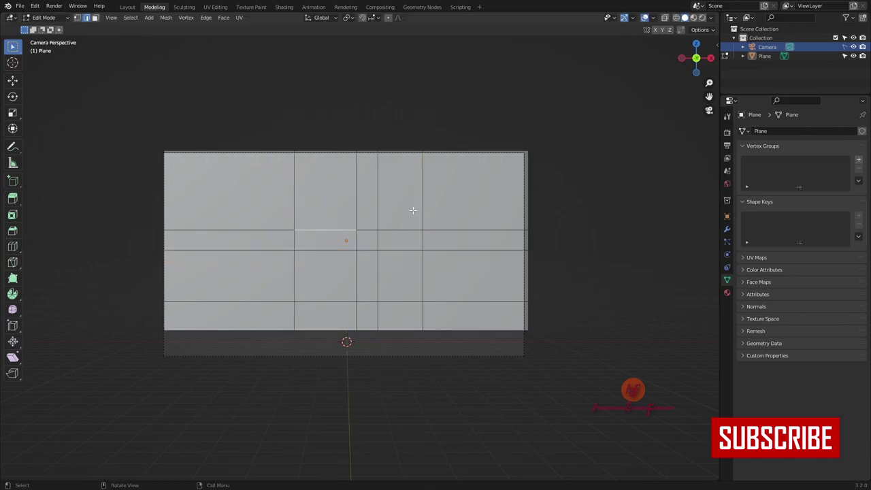
left_click(314, 245)
left_click(342, 241)
key("ctrl+s")
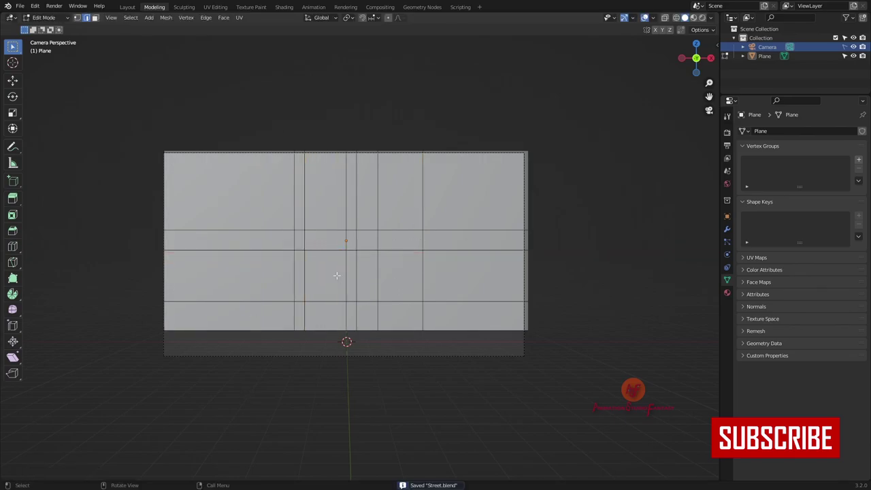
middle_click_drag(392, 202, 359, 180)
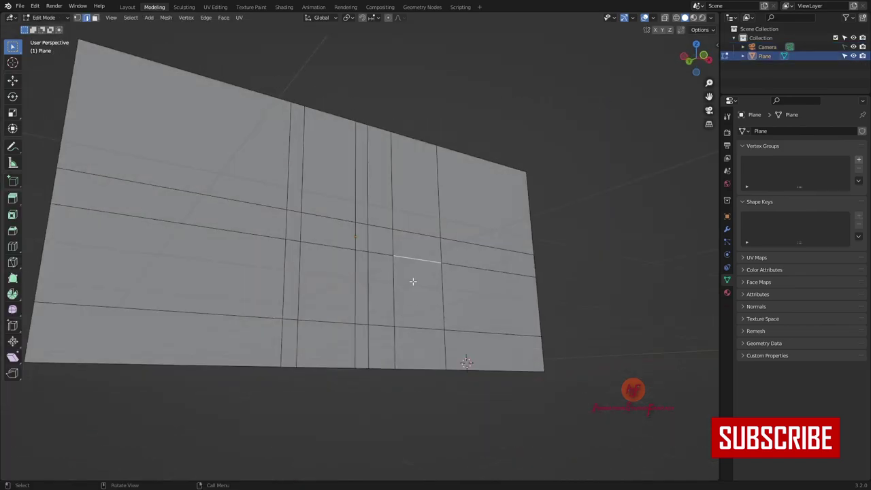
key("ctrl+r")
Step: Add three evenly spaced loop cuts and raise the door top into an arch peak
scroll(432, 213, "up", 2)
left_click(432, 214)
right_click(432, 213)
key("KP_1")
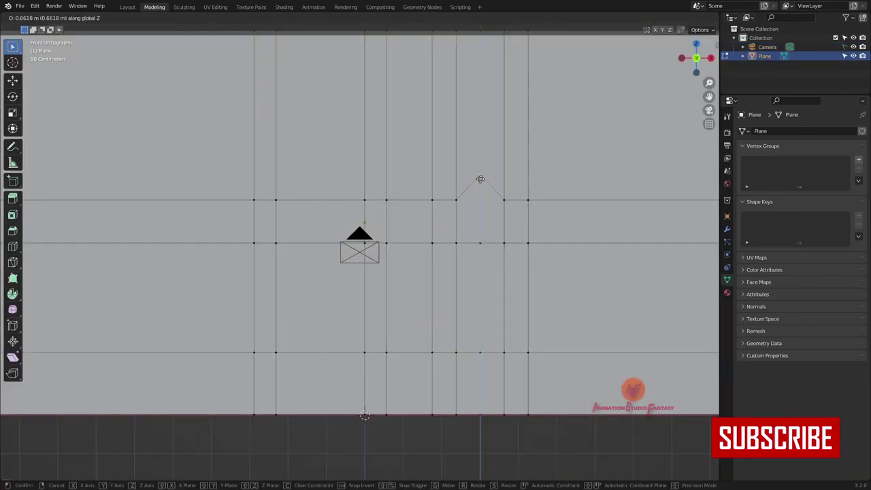
left_click(480, 178)
key("g")
key("z")
Step: Select the arched door faces and inset them to form a frame
left_click(476, 132)
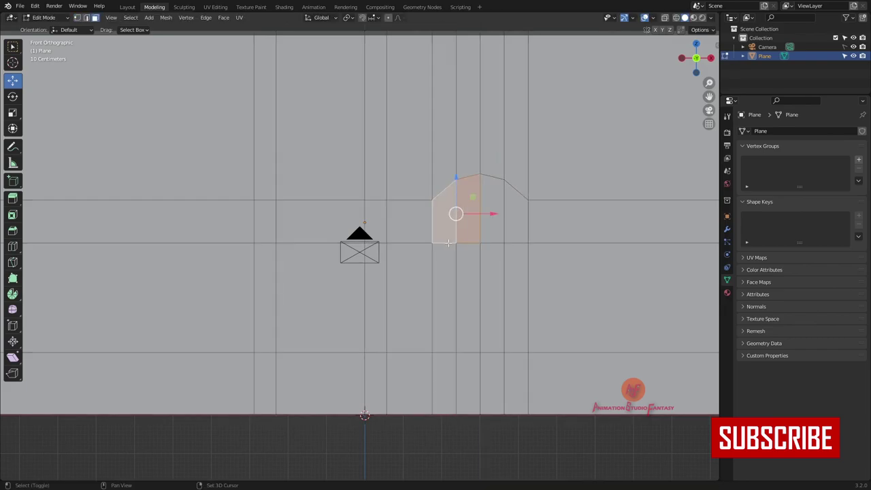
key("c")
left_click_drag(449, 242, 476, 243)
key("Return")
key("i")
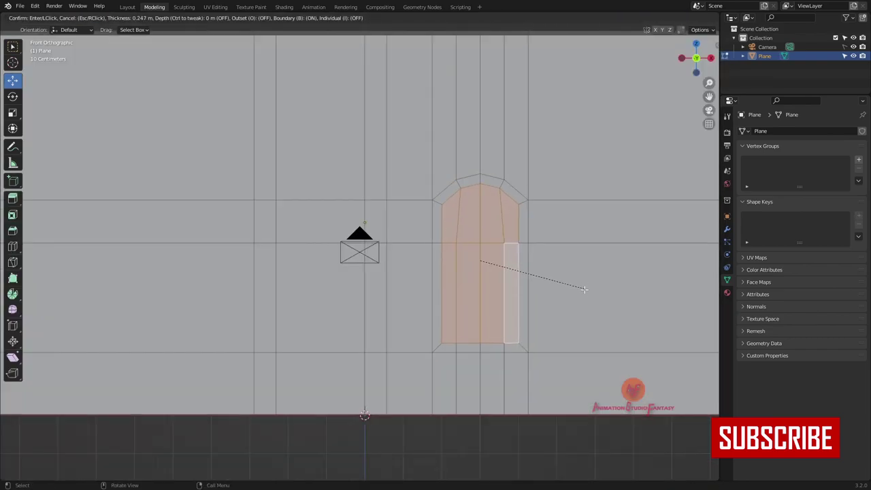
left_click(580, 282)
scroll(465, 270, "up", 2)
Step: Collapse and remove the short leftover edges at the door bottom, then save
key("2")
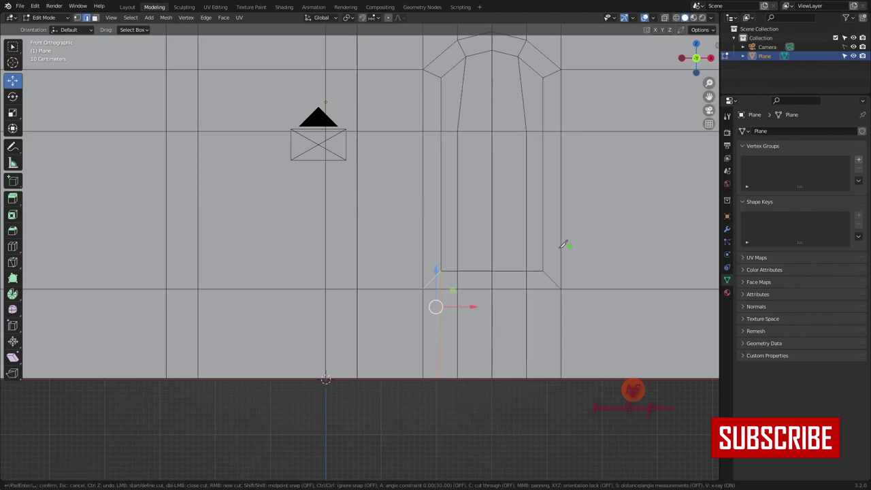
left_click(440, 312)
key("s")
left_click(470, 234)
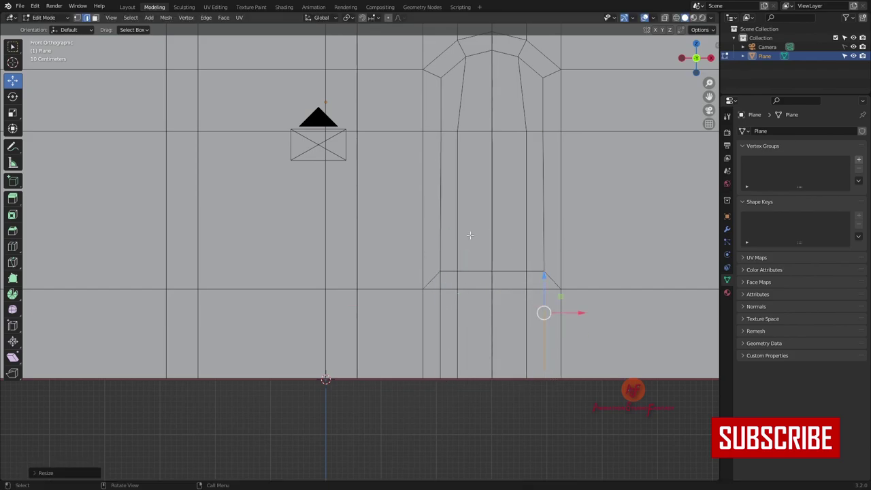
key("x")
left_click(517, 272)
key("x")
left_click(554, 278)
key("1")
key("ctrl+s")
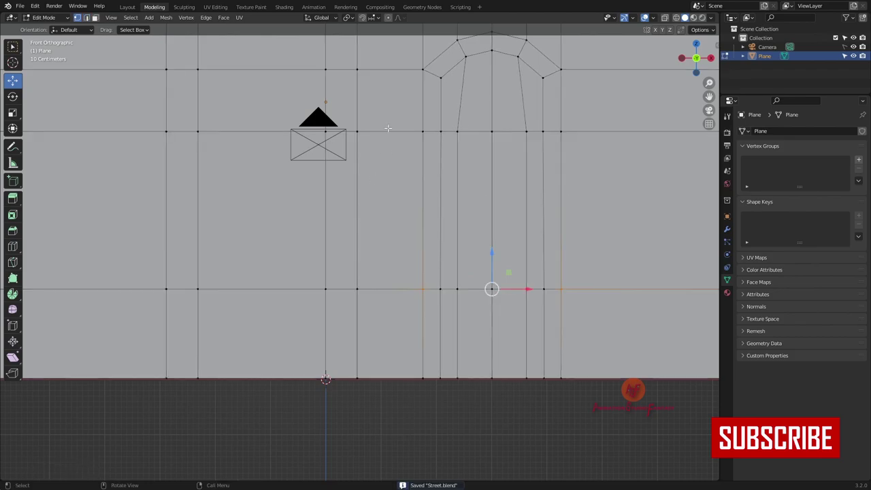
Step: Straighten the vertical door edge by scaling X to 0 around the active vertex
left_click(466, 57, "shift")
key("period")
left_click(472, 59)
key("s")
key("x")
key("0")
key("Return")
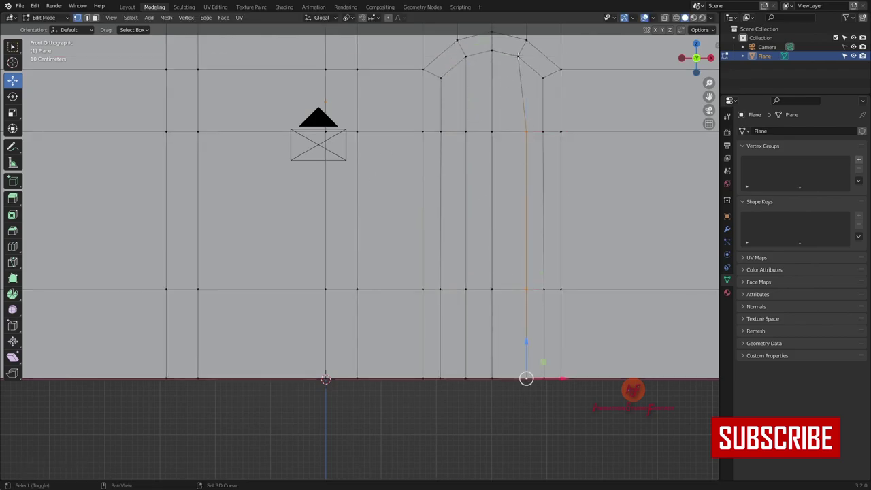
Step: Return the wall to Object Mode, deselect all and view through the camera
key("3")
middle_click_drag(518, 57, 387, 314)
middle_click_drag(467, 325, 455, 293)
key("Tab")
key("alt+a")
key("KP_0")
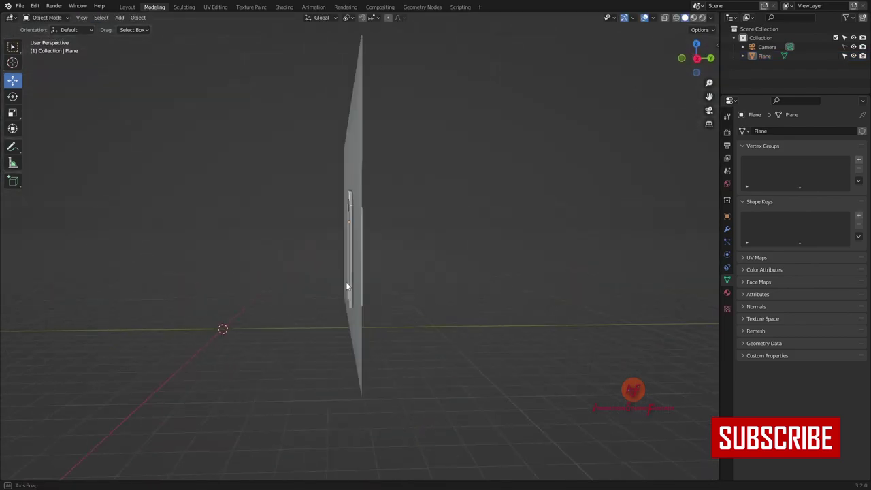
Step: Inset the tall wall face above the middle beside the doorway
key("Tab")
left_click(311, 177)
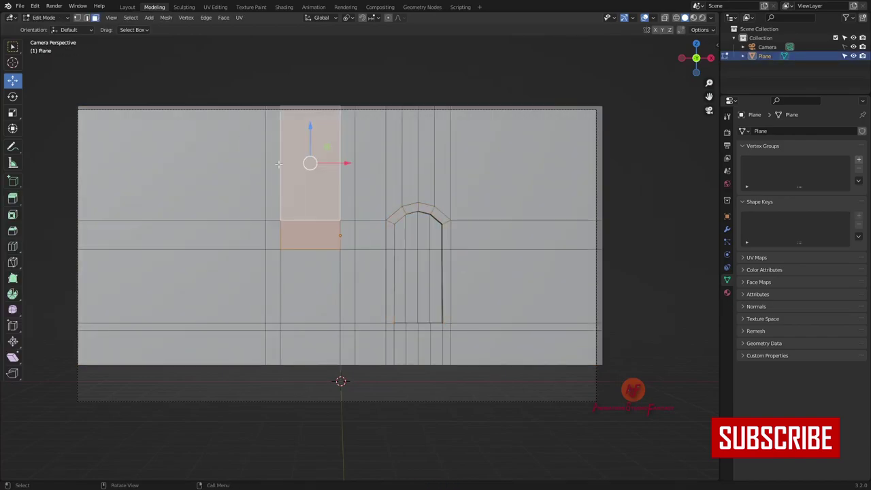
key("KP_Decimal")
middle_click_drag(408, 259, 453, 246)
key("KP_1")
scroll(388, 215, "down", 2)
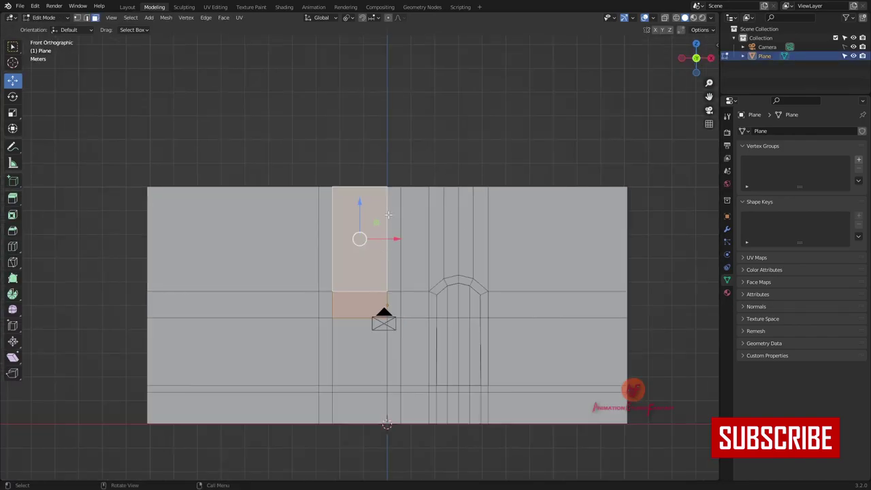
left_click(454, 224)
scroll(390, 240, "up", 2)
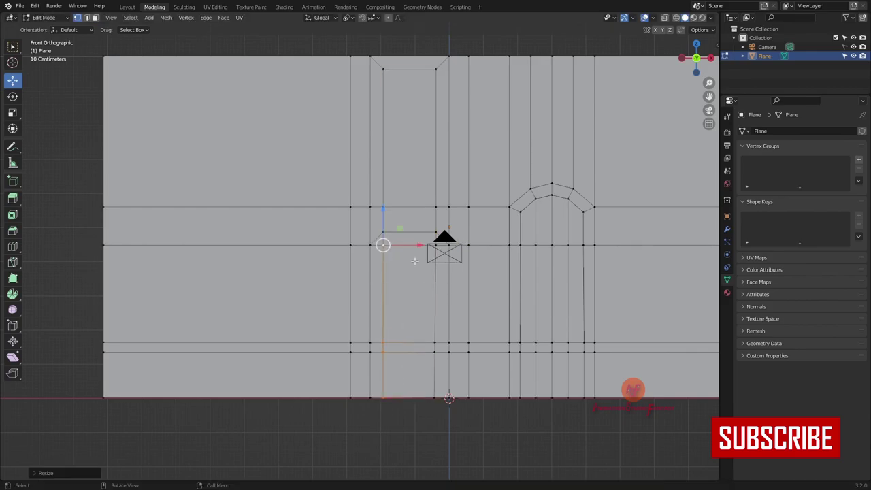
scroll(441, 279, "up", 1)
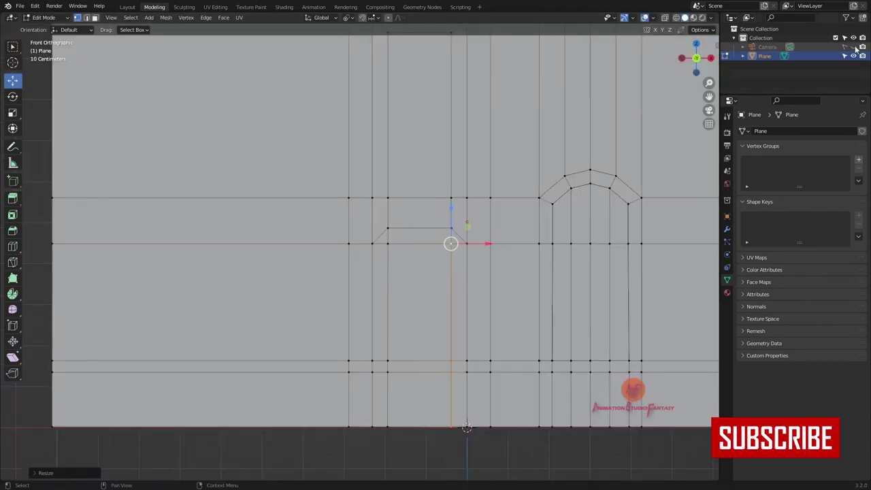
scroll(435, 259, "down", 2)
Step: Dissolve the bottom edges and extrude the left, top and right frame strips outward
middle_click_drag(435, 259, 396, 224)
right_click(451, 206)
left_click(452, 206)
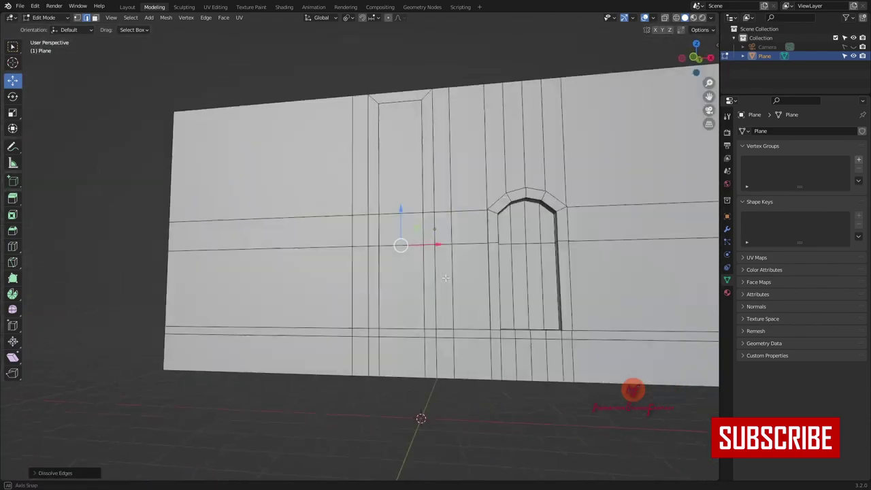
key("KP_1")
left_click(373, 157)
left_click(429, 136, "shift")
key("e")
mouse_move(368, 221)
middle_mouse_down()
mouse_move(380, 272)
mouse_move(465, 285)
middle_mouse_up()
left_click(392, 294)
Step: Return to Object Mode, view through the camera and save the file
key("ctrl+Tab")
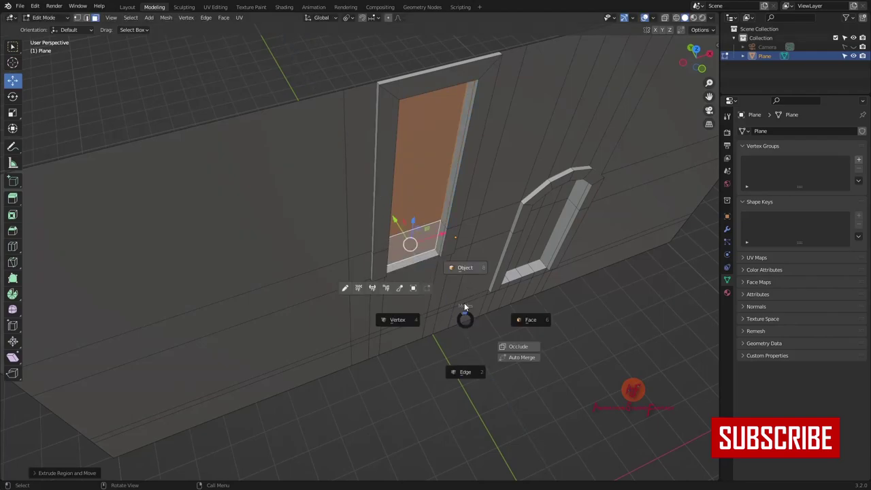
left_click(393, 315)
middle_click_drag(393, 315, 388, 294)
key("KP_0")
left_click(767, 47)
key("ctrl+s")
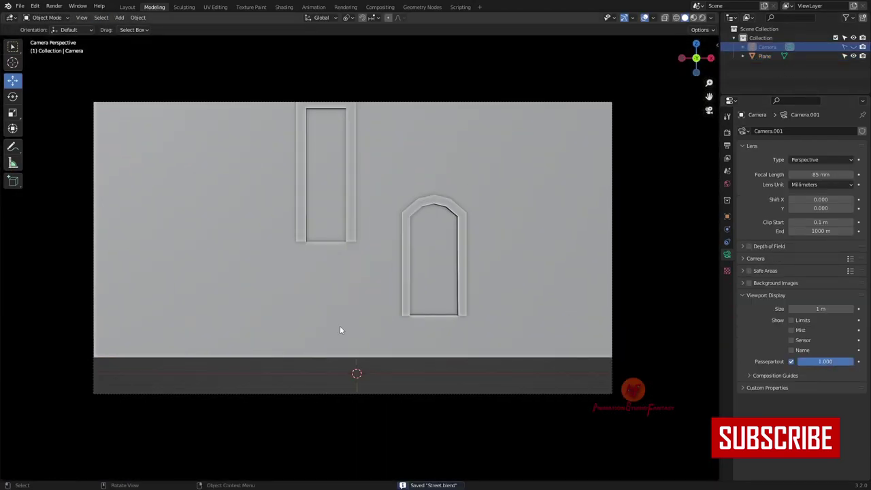
Step: Delete the lower wall face beneath the tall window to open a recessed doorway, then save
left_click(359, 307)
key("Tab")
left_click(327, 204)
left_click(326, 320)
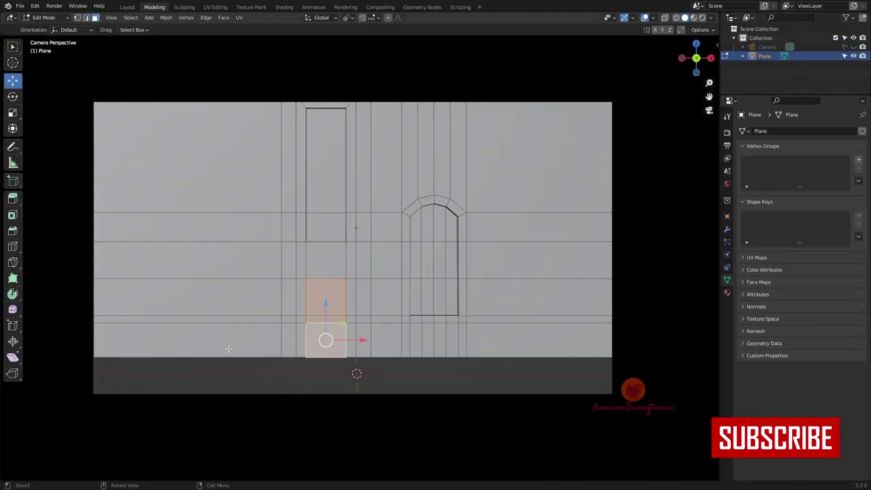
mouse_move(326, 320)
middle_mouse_down()
mouse_move(413, 328)
mouse_move(354, 384)
middle_mouse_up()
key("x")
left_click(350, 388)
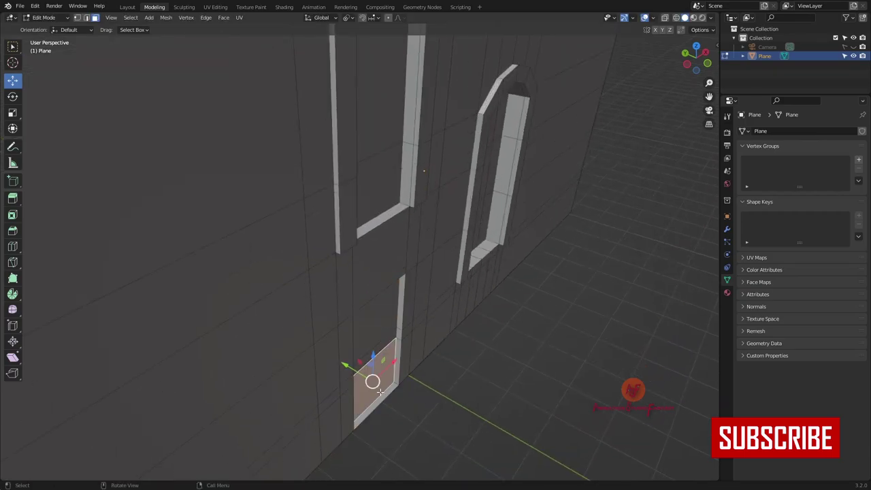
key("ctrl+Tab")
left_click(511, 333)
key("KP_0")
key("ctrl+s")
Step: Add vertical loop cuts on the wall's lower left and raise a vertex to shape a low arch
left_click(405, 325)
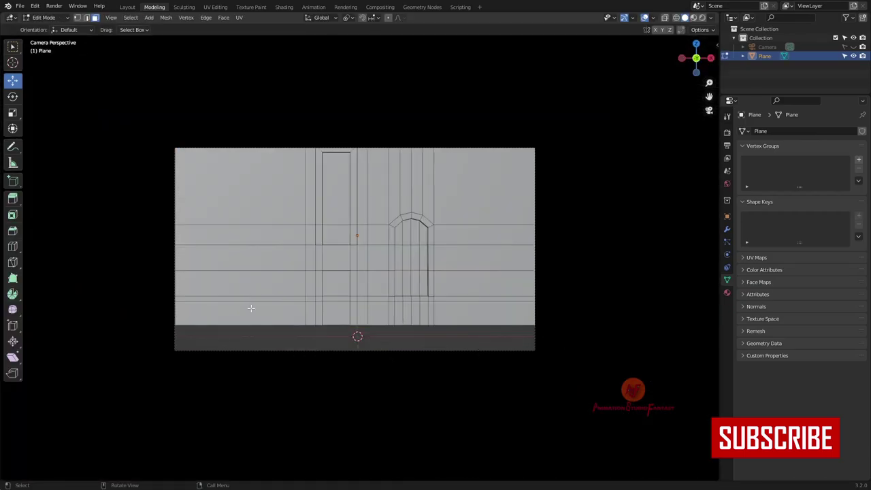
key("ctrl+r")
left_click(234, 316)
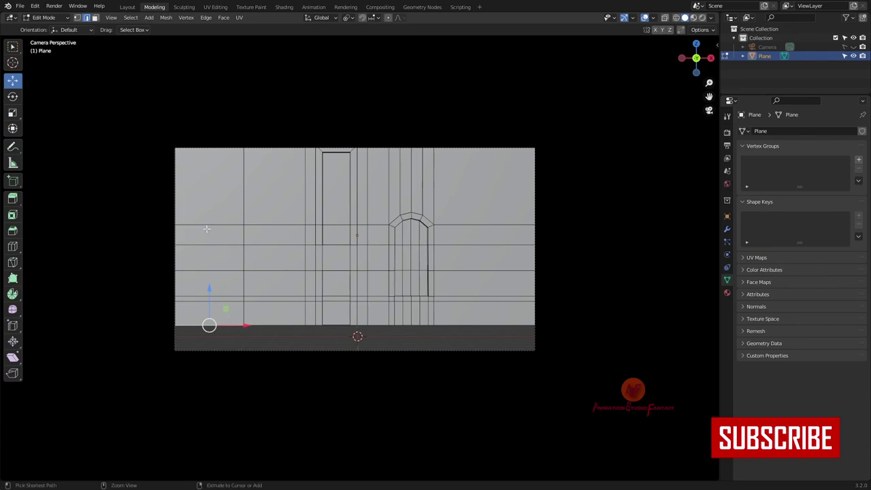
left_click(206, 229)
left_click_drag(192, 270, 197, 275)
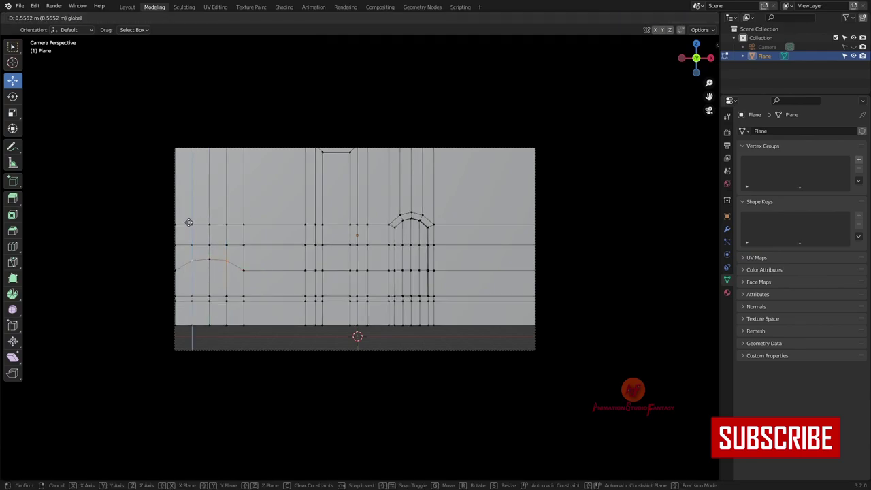
key("ctrl+s")
middle_click_drag(181, 278, 238, 347)
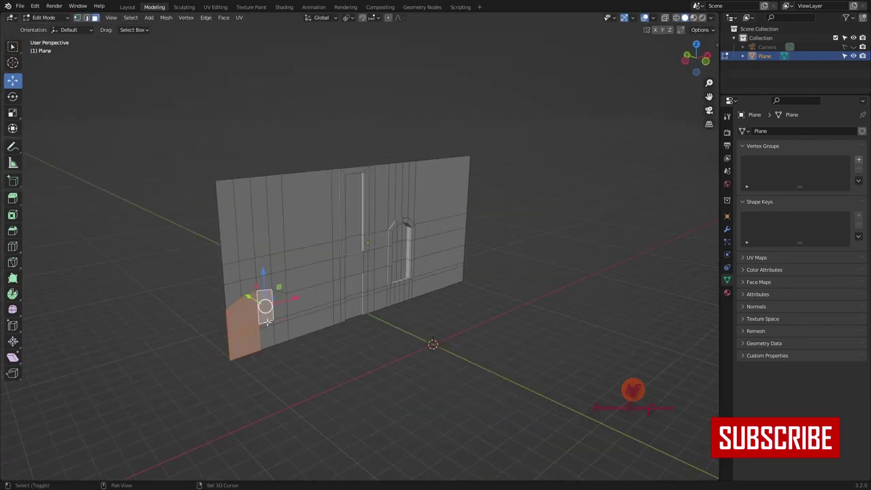
middle_click_drag(267, 322, 467, 302)
middle_click_drag(369, 395, 470, 402)
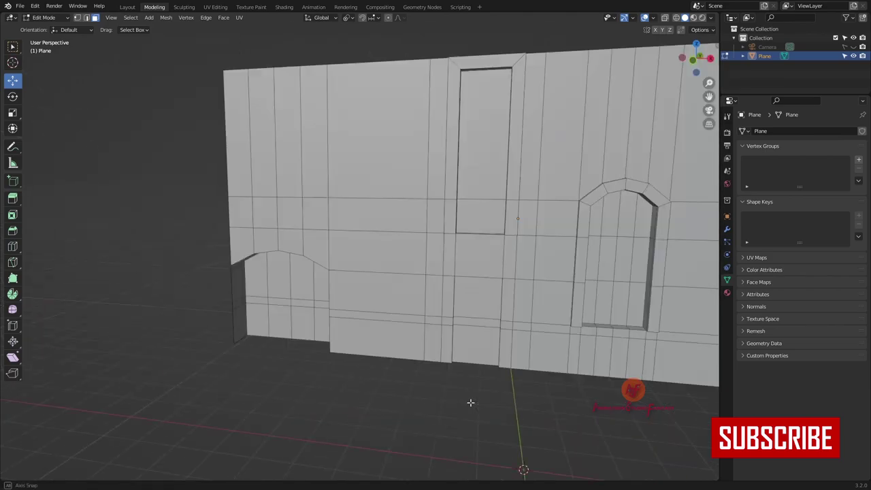
scroll(470, 402, "down", 5)
key("KP_0")
key("ctrl+Tab")
Step: Add a new plane and stand it upright with a 90° rotation on X
left_click(184, 274)
middle_click_drag(262, 272, 166, 452)
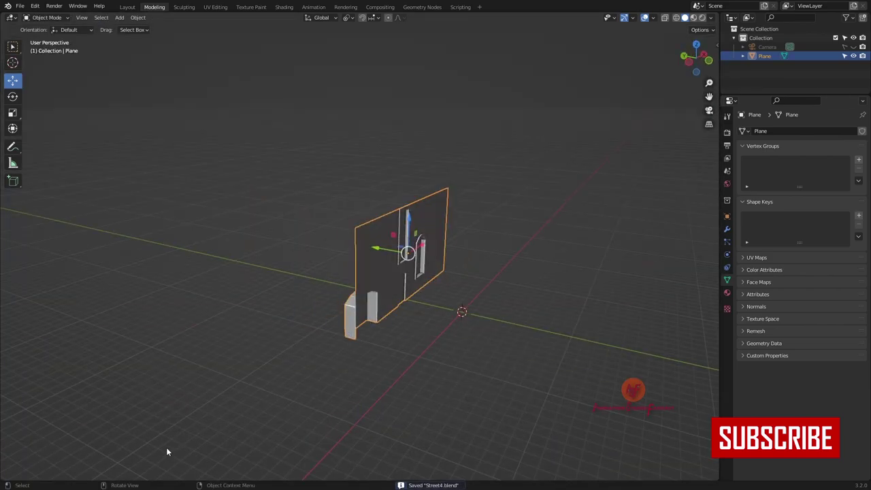
key("shift+a")
left_click(477, 124)
key("r")
key("x")
key("9")
key("0")
key("Return")
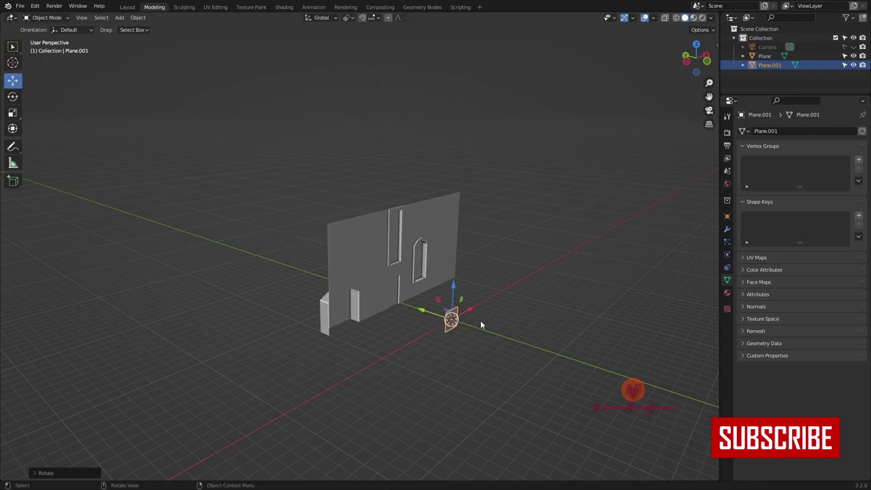
Step: Move the upright plane right of the arched doorway and stretch it taller along Z
key("KP_0")
key("g")
left_click(432, 300)
key("KP_7")
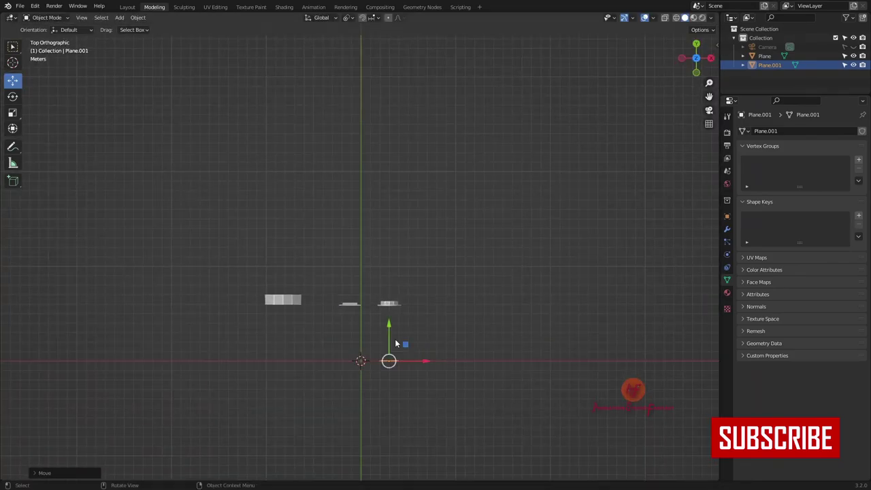
key("KP_1")
key("KP_Decimal")
key("g")
key("x")
key("Return")
key("s")
key("z")
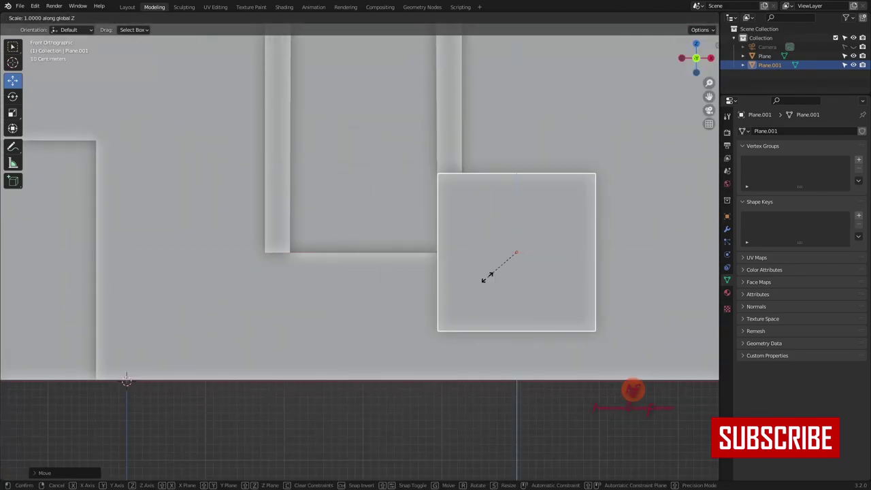
left_click(497, 314)
scroll(510, 286, "down", 3)
Step: Move the panel's top vertices to slant its upper edge and slide an edge below it
key("ctrl+Tab")
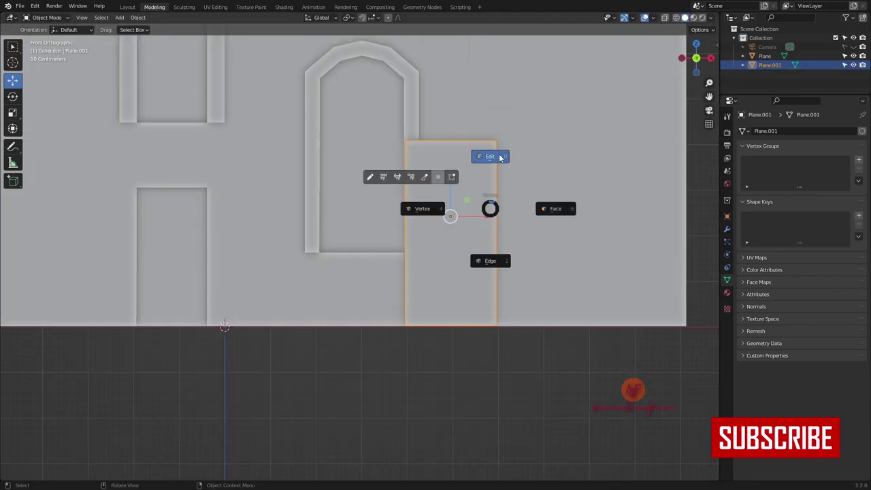
left_click(490, 157)
key("g")
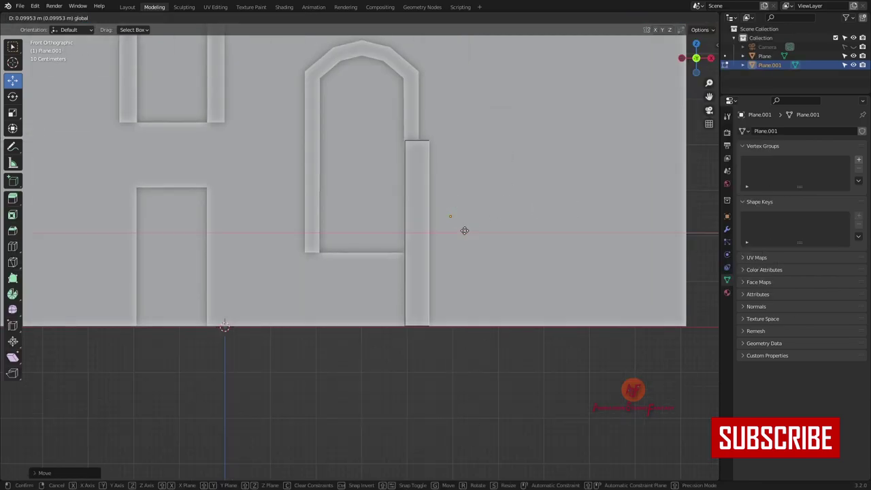
left_click(390, 164)
key("KP_0")
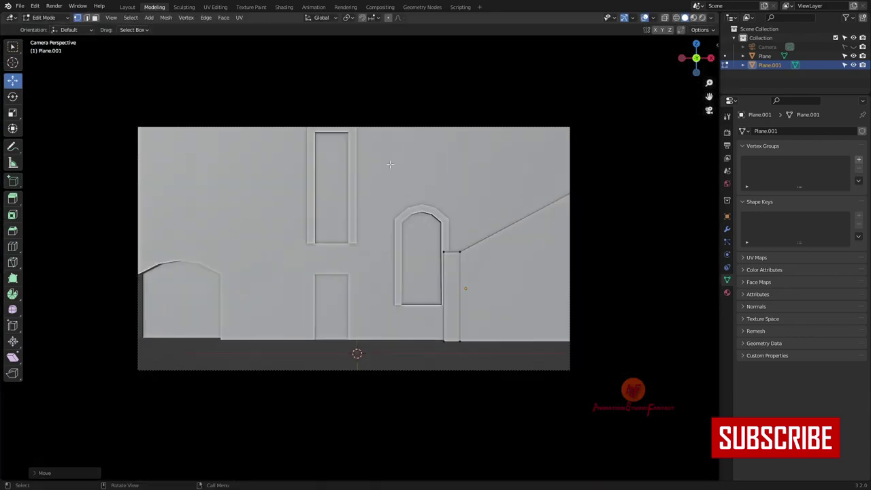
key("KP_1")
scroll(439, 347, "up", 3)
key("g")
key("g")
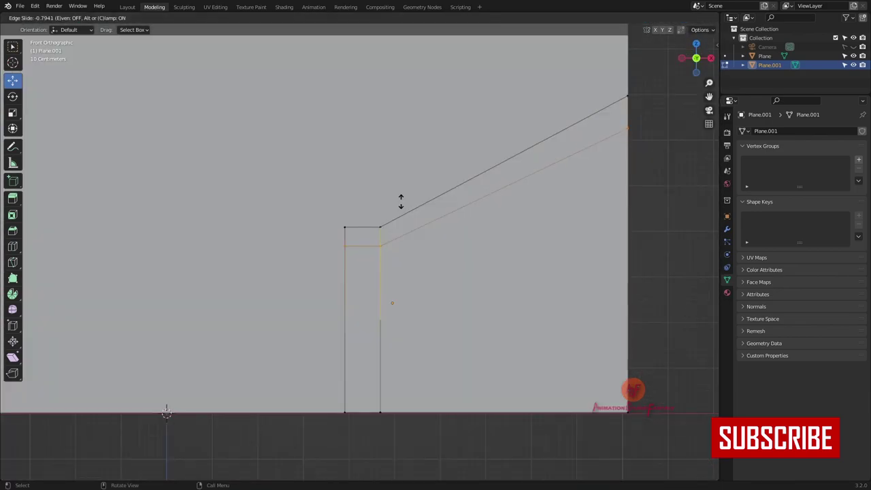
left_click(400, 202)
middle_click_drag(401, 202, 462, 269)
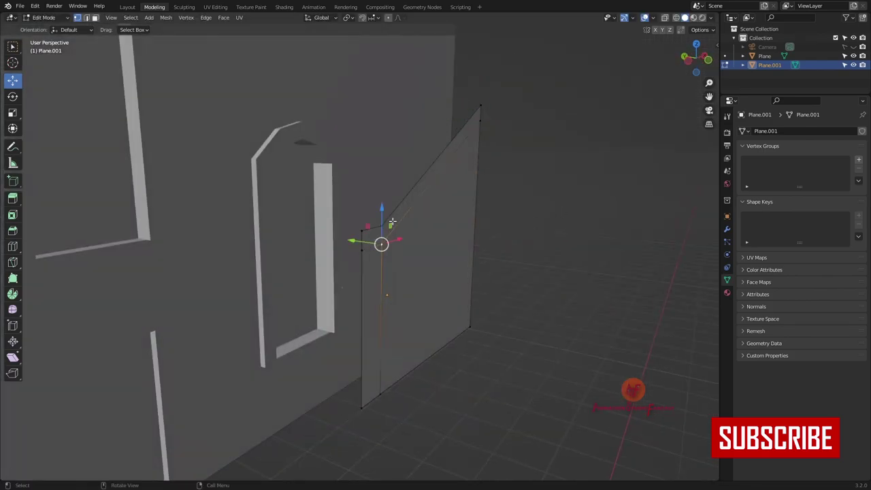
left_click(422, 289)
key("KP_0")
scroll(563, 274, "up", 2)
Step: With the panel isolated, move the rail geometry up into a raised slanted strip and save
key("alt+z")
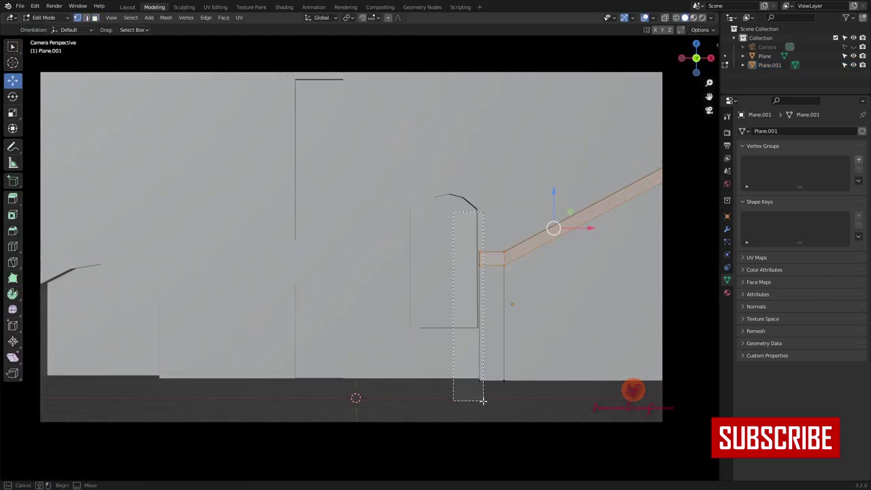
key("Tab")
key("alt+z")
key("KP_0")
key("KP_0")
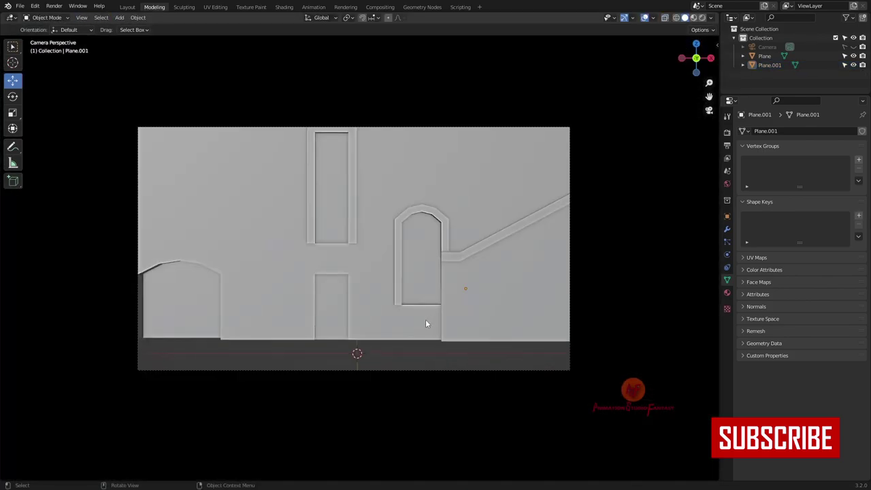
mouse_move(425, 319)
middle_mouse_down()
mouse_move(484, 286)
mouse_move(474, 367)
middle_mouse_up()
key("KP_Divide")
key("Tab")
key("g")
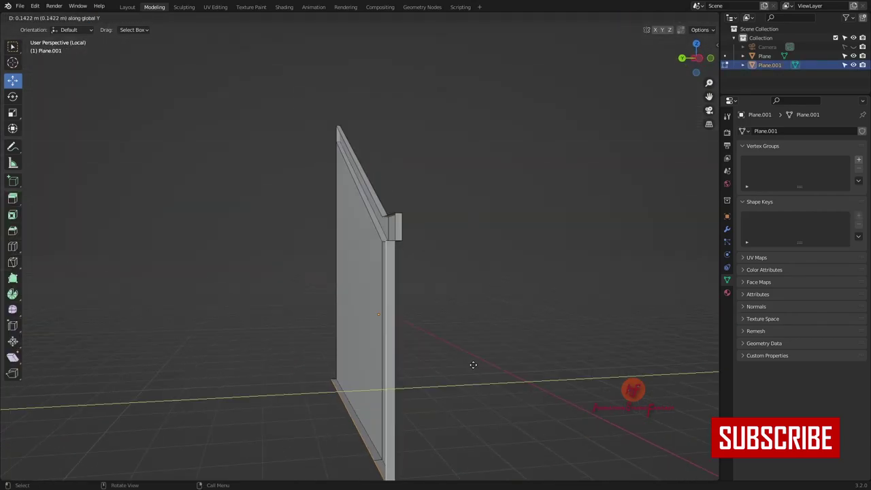
left_click(473, 365)
key("KP_0")
key("Tab")
key("KP_Divide")
key("ctrl+s")
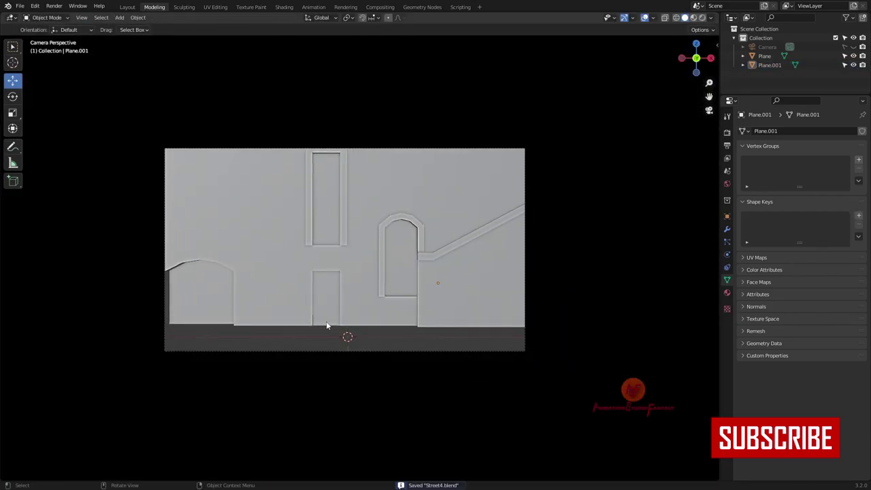
Step: Add a cube and scale it down into a thin block
key("shift+a")
left_click(395, 293)
key("KP_7")
scroll(406, 308, "up", 5)
key("s")
left_click_drag(363, 383, 460, 260)
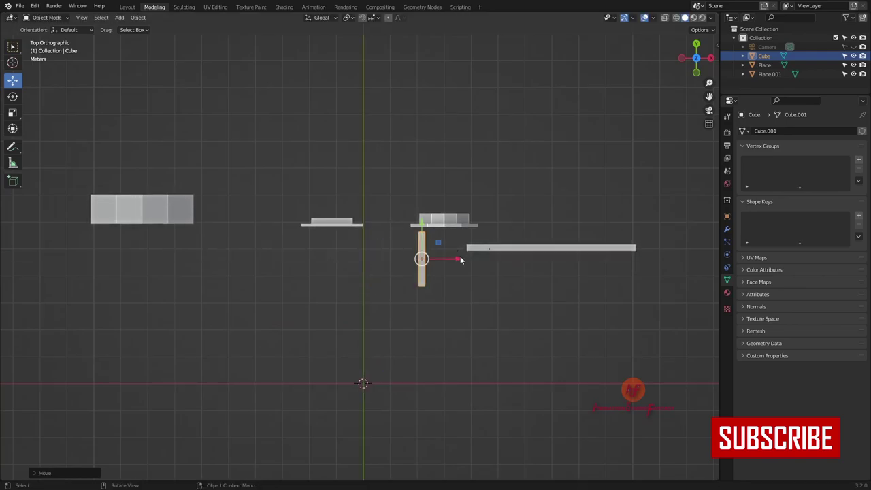
scroll(460, 259, "up", 4)
Step: Move the block beside the arched doorway and widen it along X into a tall post
key("KP_1")
middle_click_drag(530, 282, 383, 333)
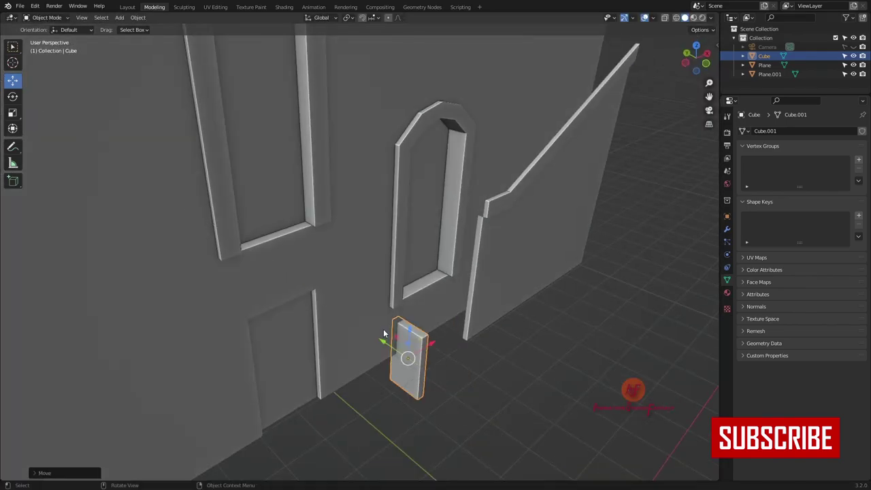
key("KP_1")
key("g")
key("s")
key("x")
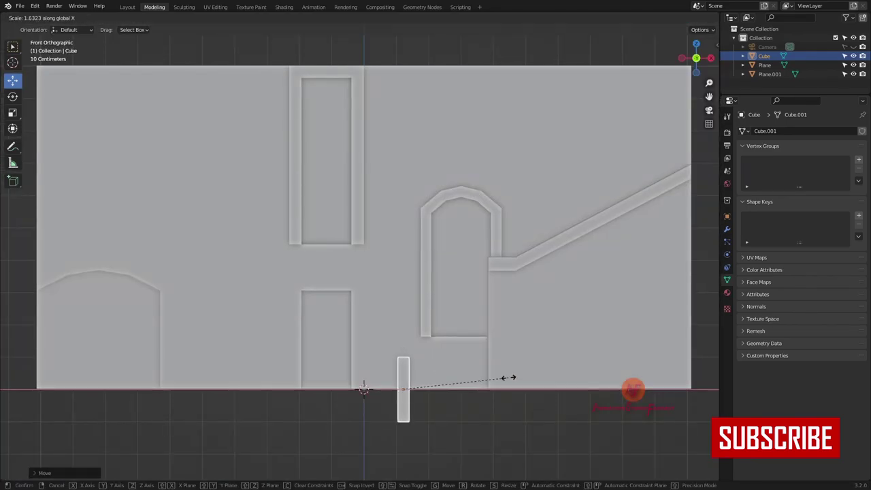
mouse_move(396, 317)
middle_mouse_down()
mouse_move(541, 328)
mouse_move(312, 298)
middle_mouse_up()
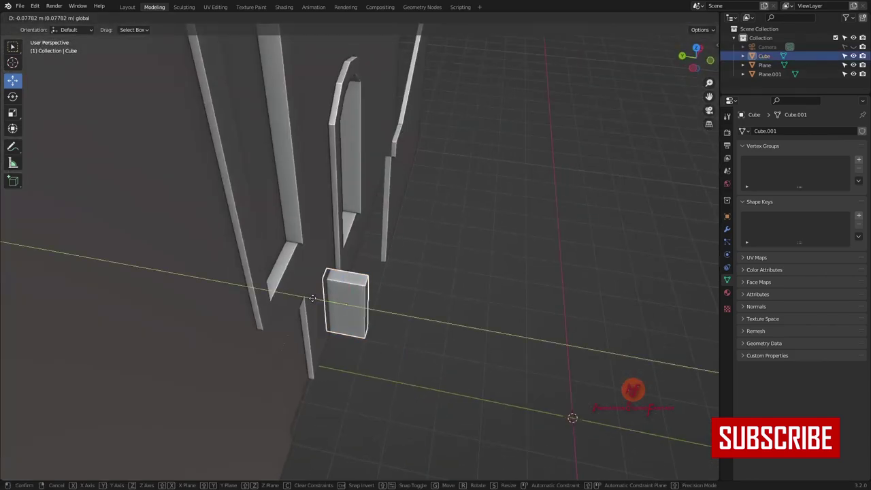
left_click(315, 296)
Step: Add and slide an edge loop on the post to refine its shape, then save
key("Tab")
key("grave")
middle_click_drag(435, 234, 455, 230)
key("ctrl+r")
left_click(456, 229)
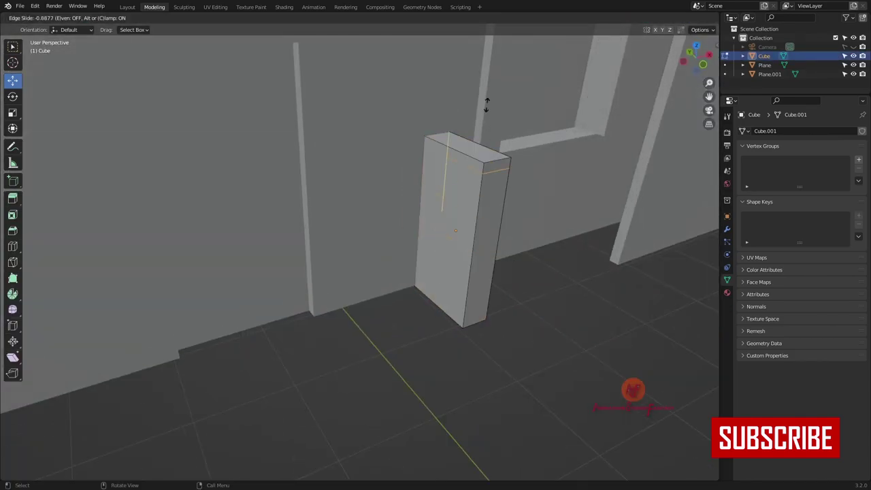
left_click(68, 473)
key("Tab")
key("KP_0")
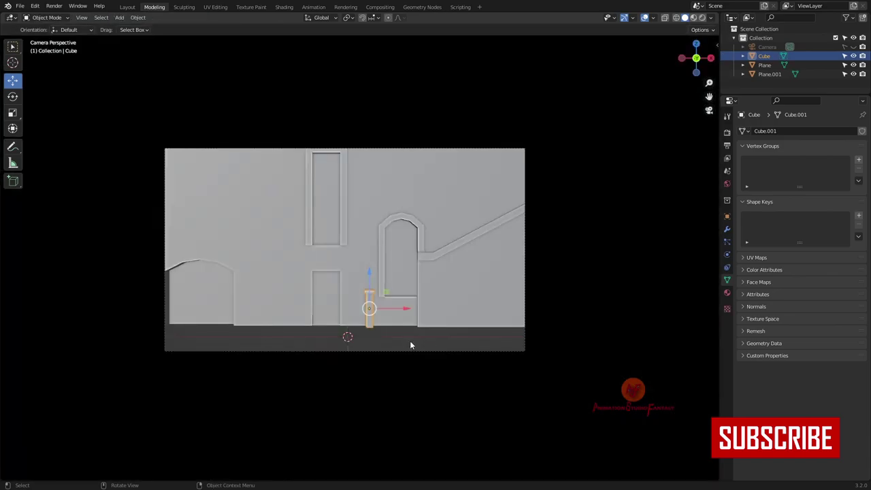
key("ctrl+s")
Step: Add another cube at the foot of the facade, viewed from the front
middle_click_drag(409, 341, 435, 276)
key("shift+a")
left_click(479, 292)
key("KP_1")
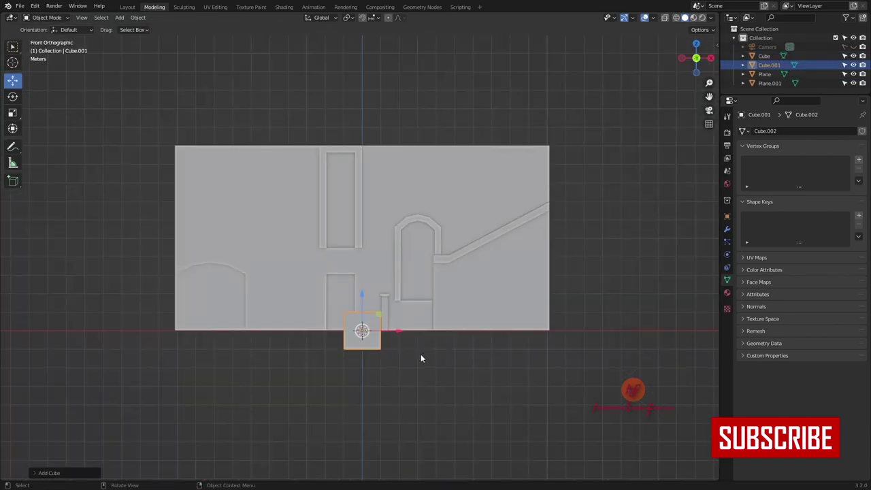
Step: Flatten the cube along Z, widen it into a slab, and place it before the arched doorway
key("s")
key("z")
left_click(421, 354)
key("g")
left_click(408, 294)
left_click(479, 308)
middle_click_drag(480, 308, 418, 431)
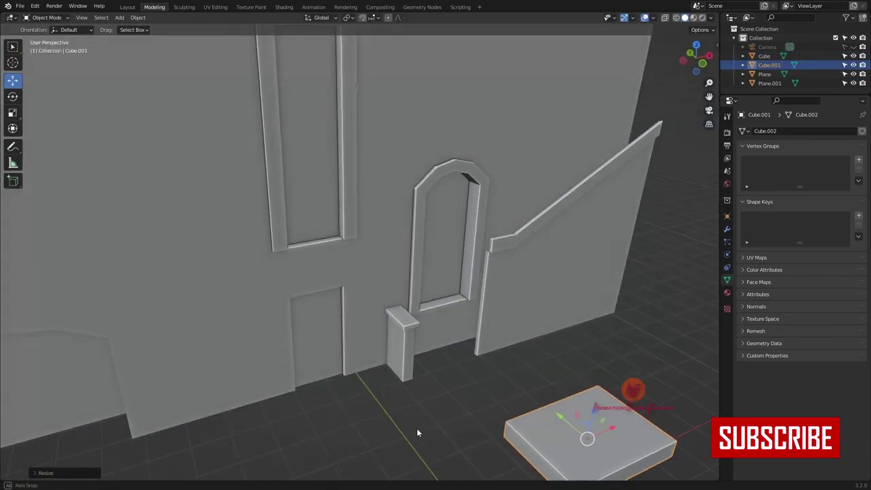
key("g")
left_click(435, 319)
scroll(511, 424, "up", 3)
middle_click_drag(511, 424, 389, 249)
Step: Duplicate the slab three times with Shift+D, moving copies along Z to stack the steps
key("shift+d")
key("Escape")
key("g")
key("x")
left_click(389, 249)
key("KP_1")
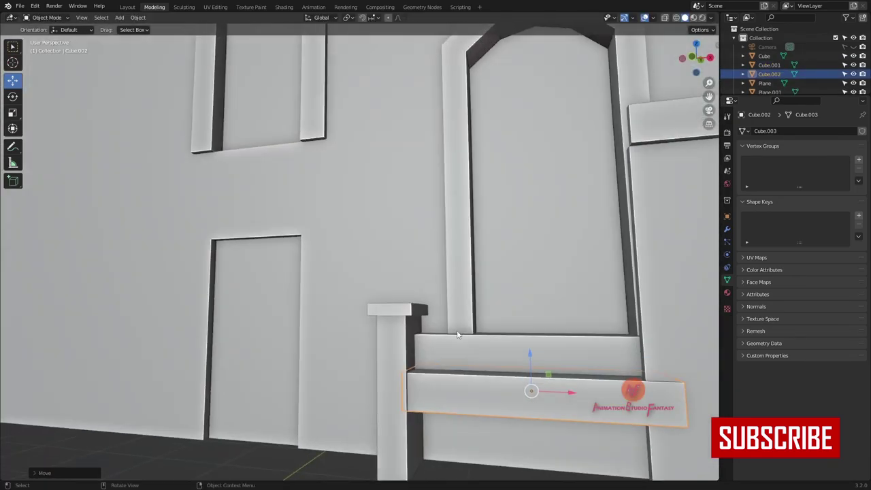
middle_click_drag(459, 321, 567, 375)
key("shift+d")
key("z")
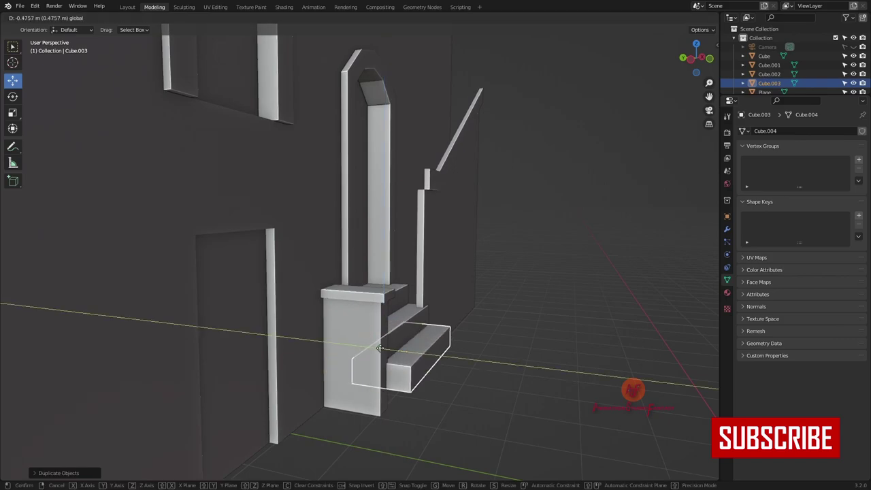
left_click(421, 365)
key("shift+d")
key("z")
left_click(421, 367)
key("KP_1")
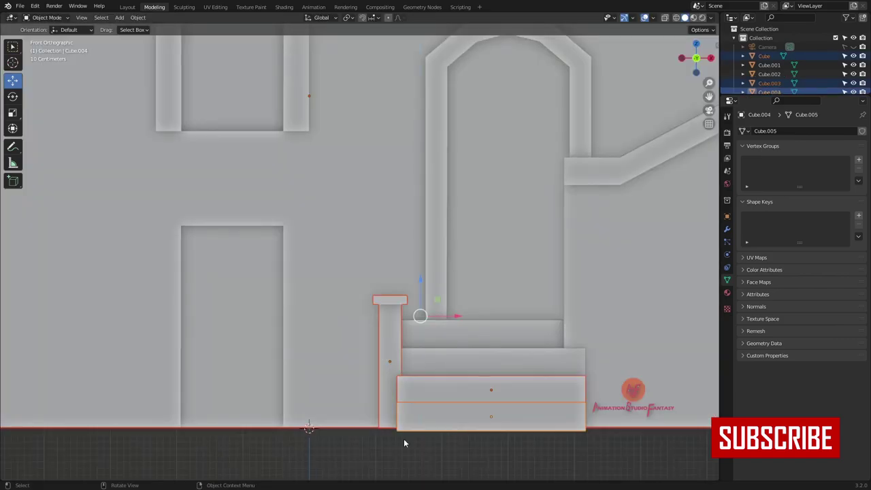
Step: Raise the middle step to its correct height and select the bottom step
left_click(425, 392)
key("g")
key("z")
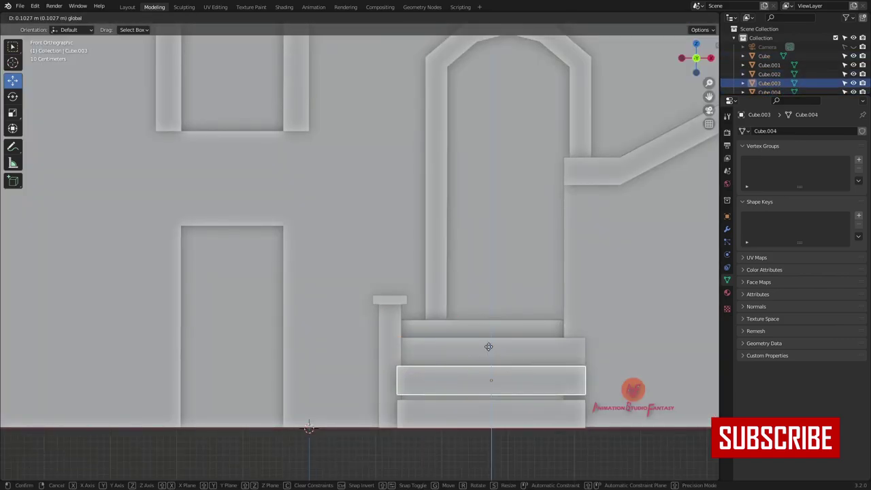
left_click(490, 343)
left_click(442, 411)
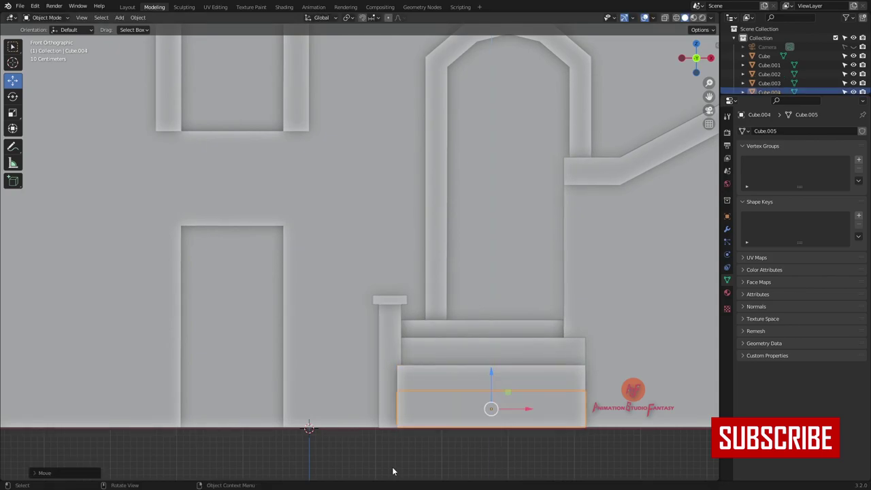
middle_click_drag(392, 471, 421, 353)
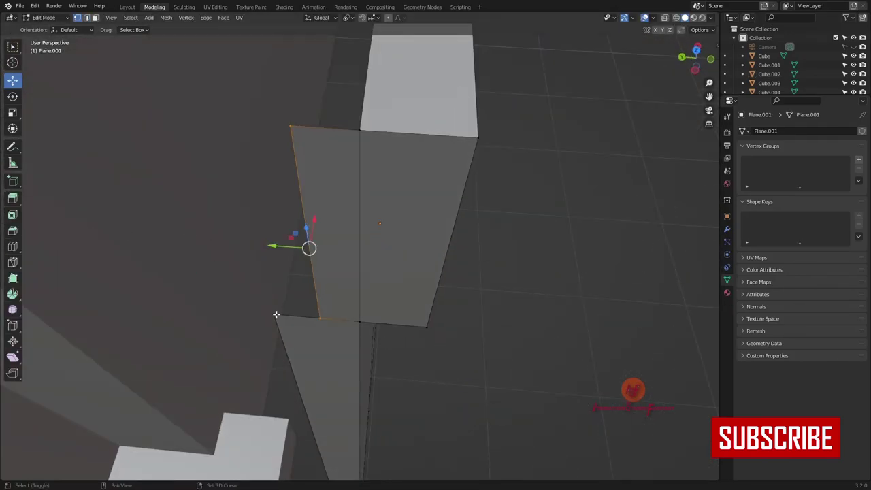
Step: Move the merged sill vertices into place, leave Edit Mode, and reselect the wall plane
key("g")
left_click(272, 313)
key("ctrl+Tab")
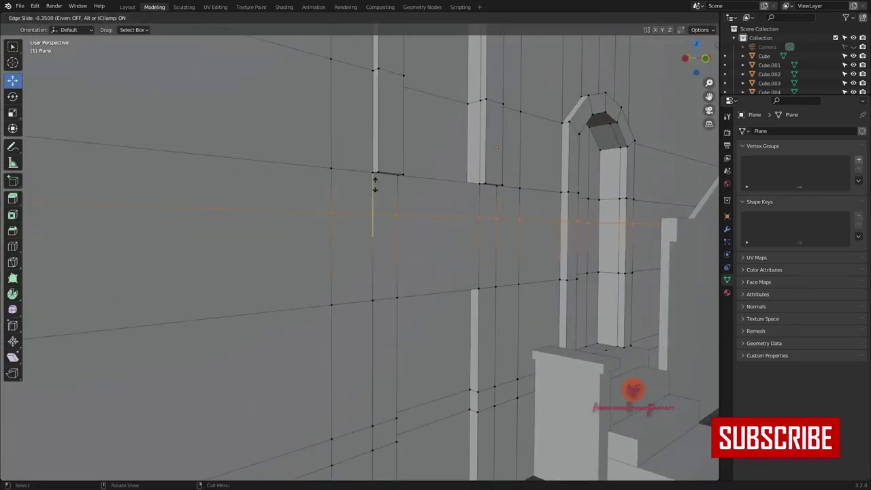
key("KP_0")
key("Tab")
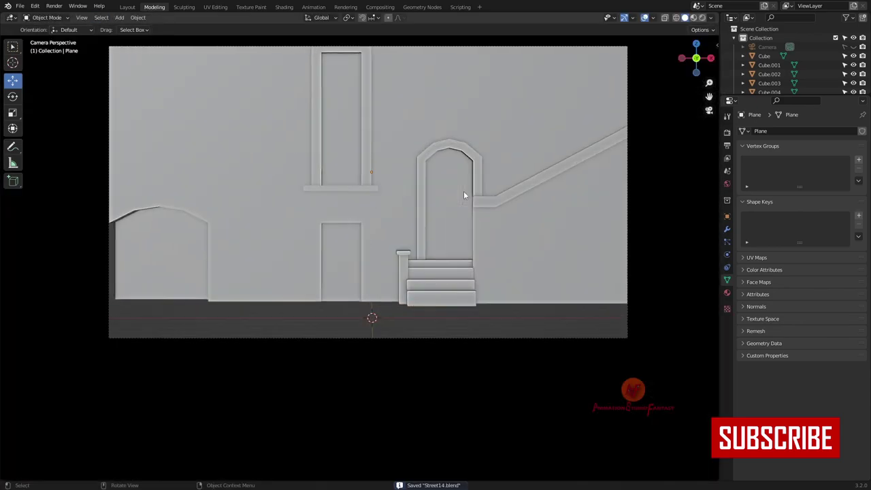
left_click(403, 195)
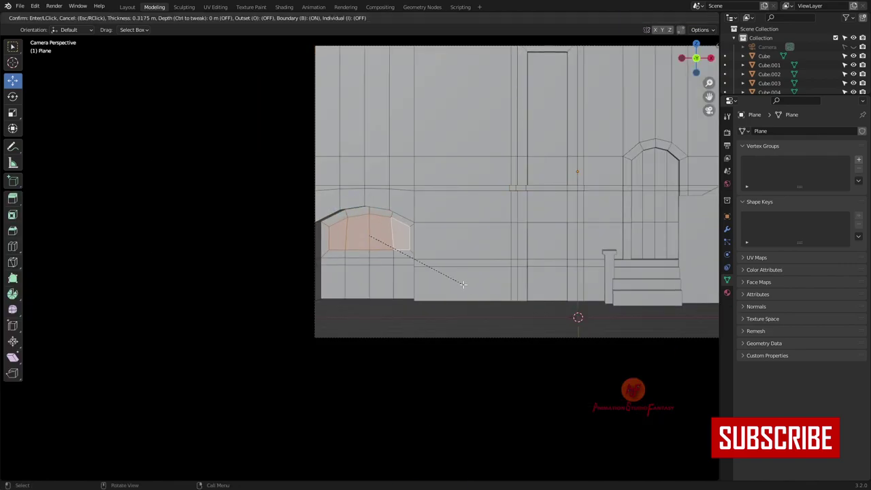
Step: Inset the left arch faces and extrude the panel inward into the wall
left_click(463, 284)
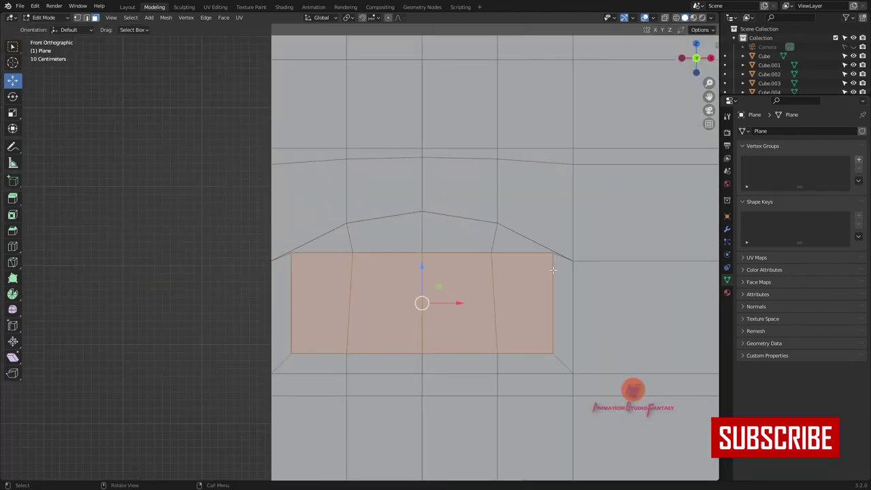
key("e")
left_click(577, 311)
middle_click_drag(577, 311, 406, 311)
Step: Return to Object Mode, view through the scene camera and save the file
key("Tab")
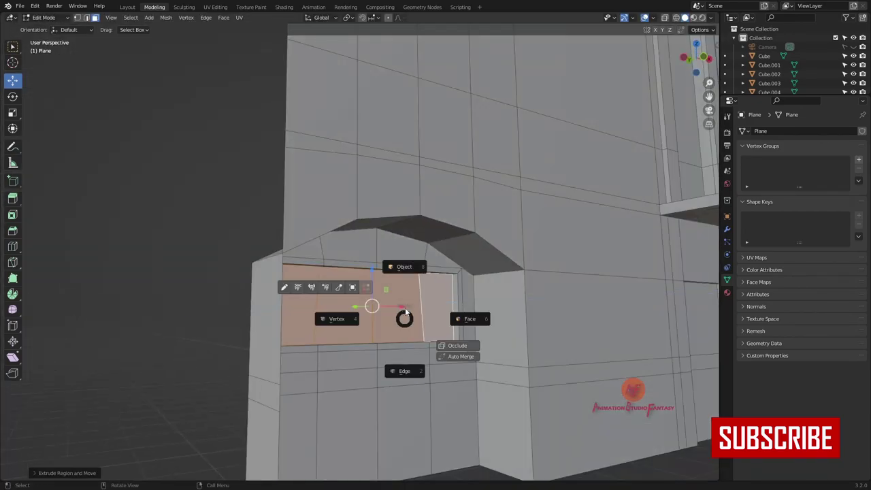
key("Tab")
key("KP_0")
key("ctrl+s")
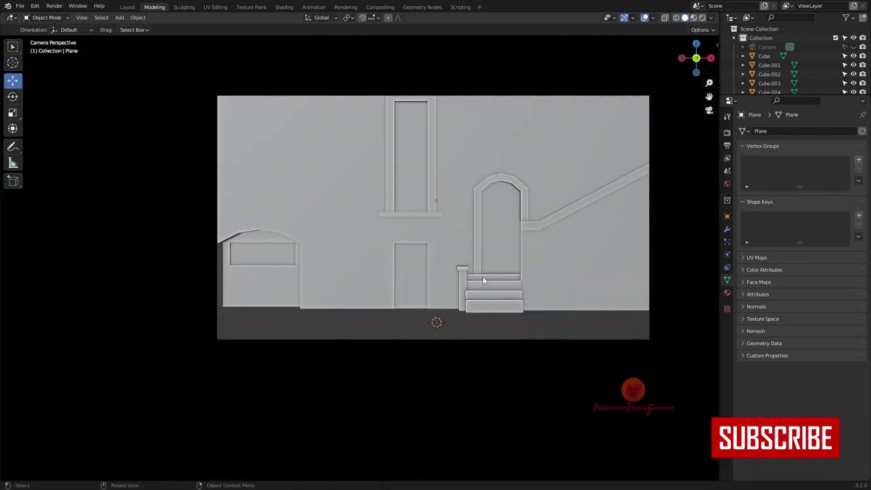
Step: Enter Edit Mode on the wall and check it from top, front and camera views
middle_click_drag(211, 155, 217, 266)
key("Tab")
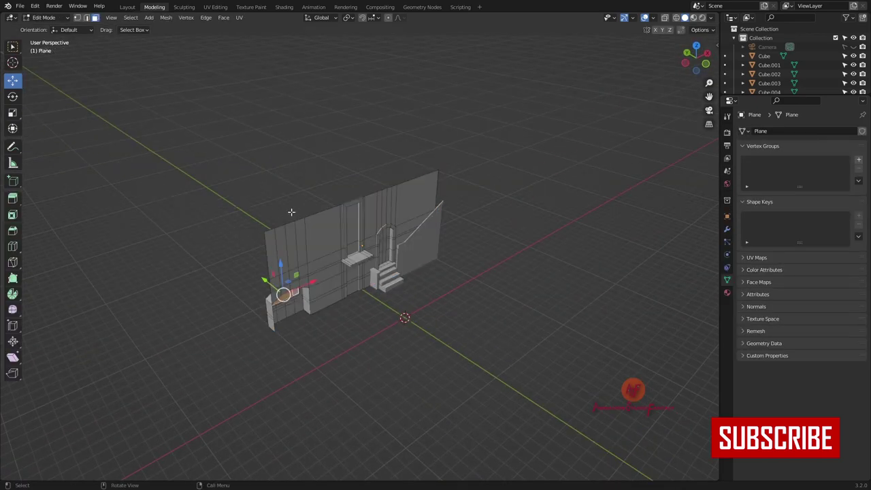
scroll(217, 266, "up", 3)
key("KP_7")
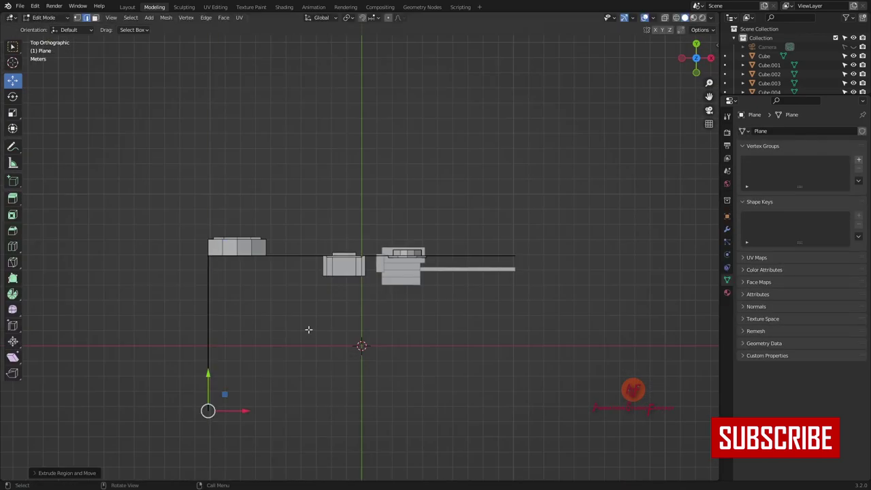
key("KP_1")
middle_click_drag(286, 136, 258, 185)
scroll(258, 186, "up", 3)
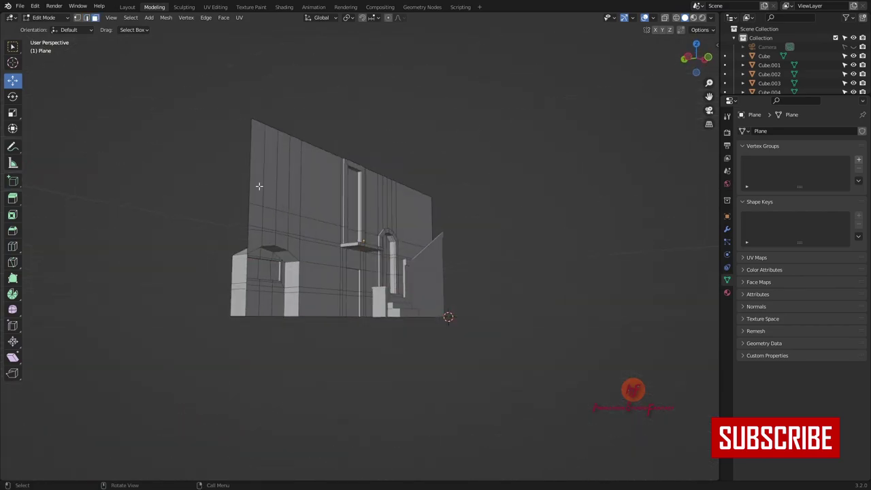
scroll(168, 222, "up", 3)
key("KP_0")
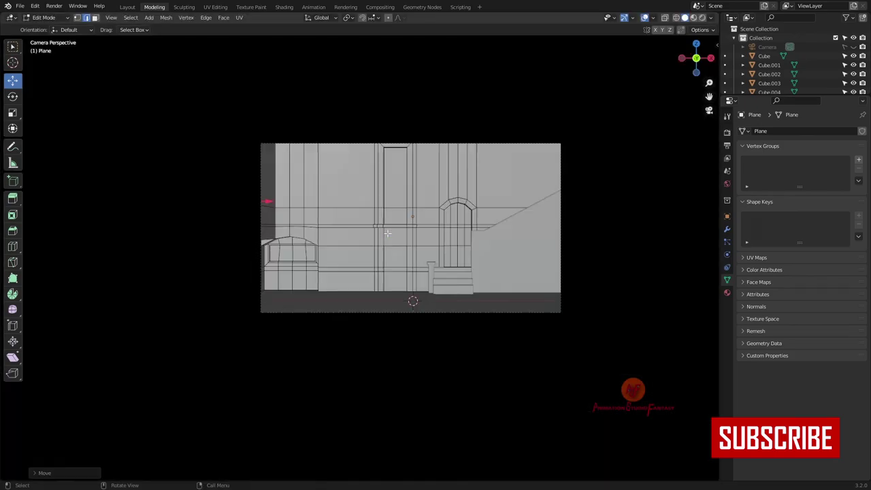
Step: Move the selected wall part and slide an edge to shape the extruded side wall
key("g")
left_click(325, 229)
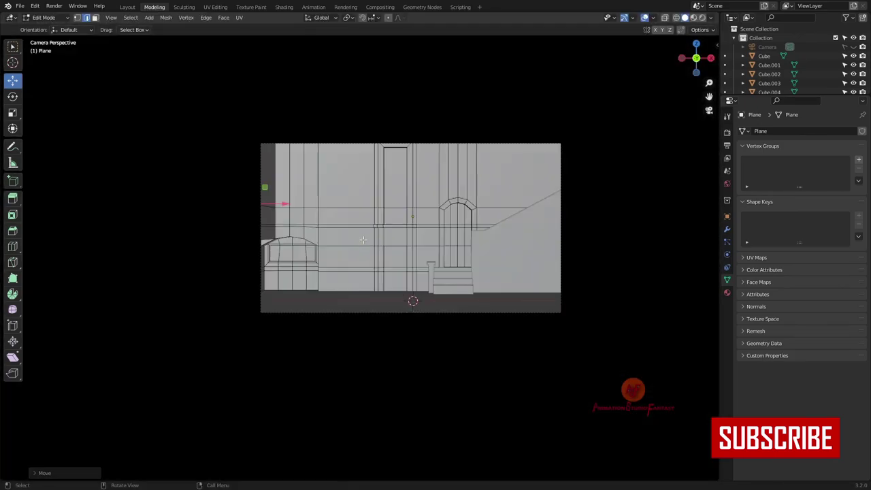
middle_click_drag(324, 229, 294, 280)
key("g")
key("g")
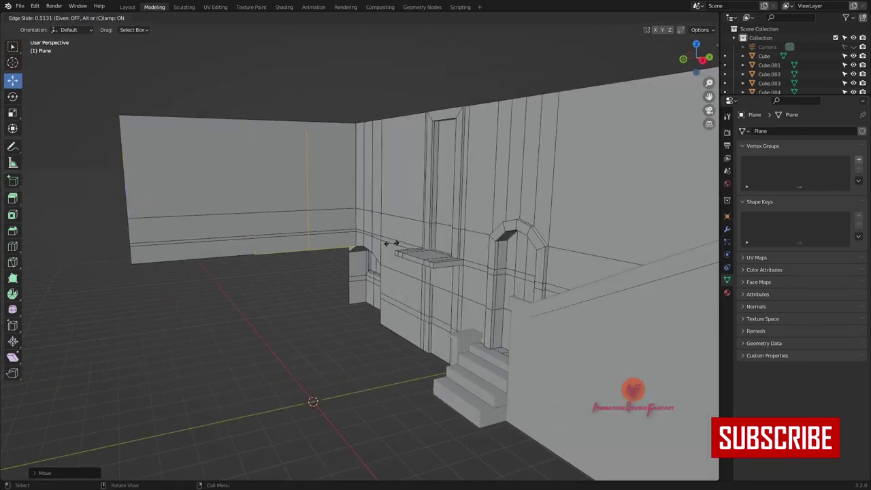
middle_click_drag(373, 252, 233, 307)
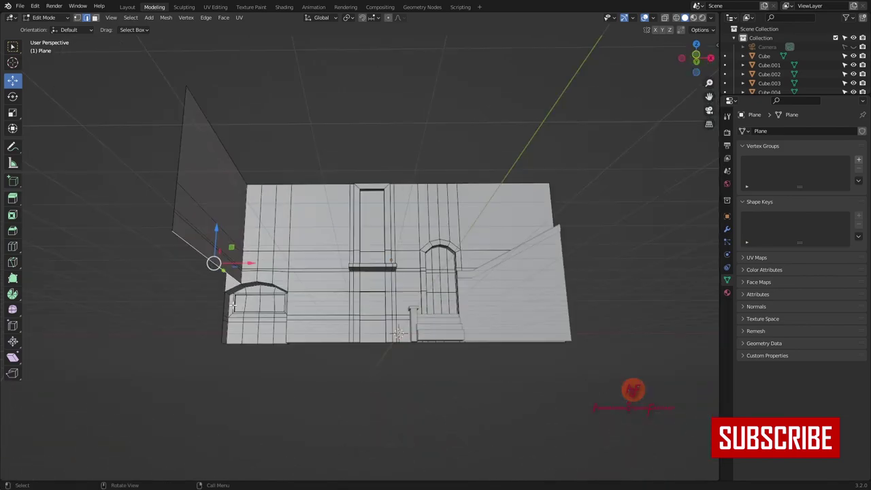
left_click(201, 359)
middle_click_drag(201, 359, 490, 273)
left_click(466, 289)
scroll(515, 313, "down", 5)
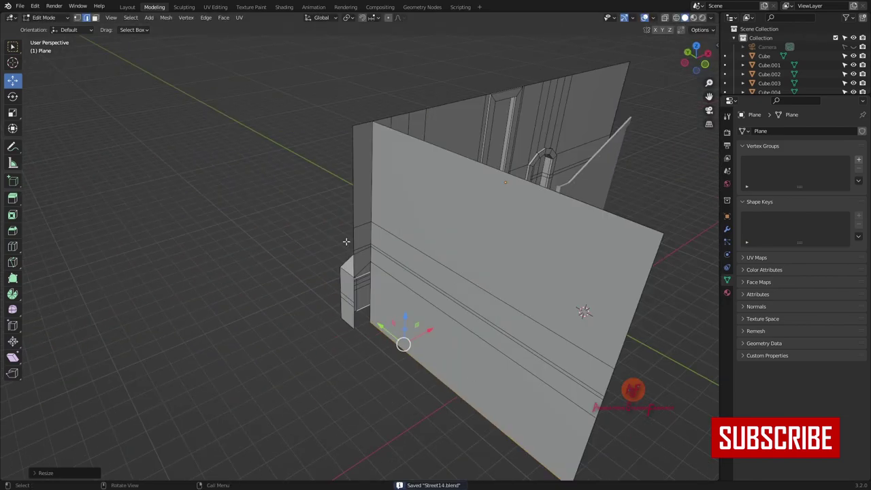
Step: Delete the selected side faces of the wall
left_click(356, 155)
key("KP_1")
right_click(322, 329)
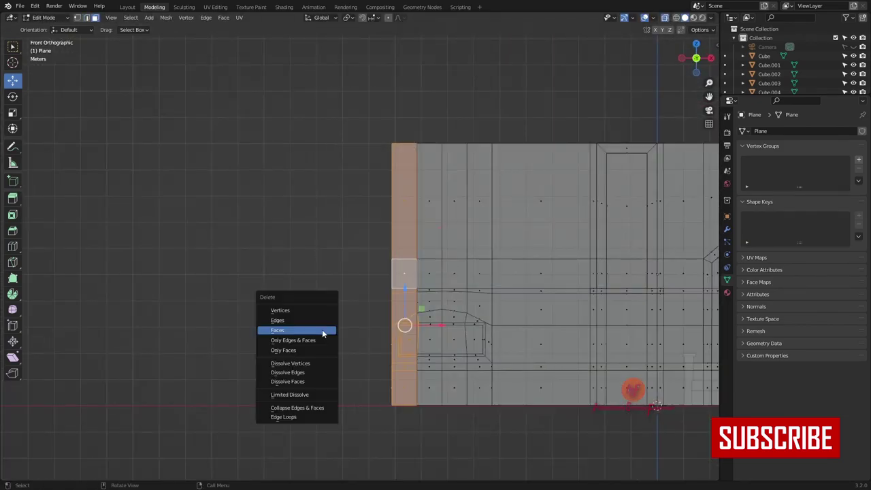
left_click(321, 329)
mouse_move(321, 330)
middle_mouse_down()
mouse_move(129, 208)
mouse_move(287, 355)
mouse_move(531, 365)
mouse_move(310, 301)
mouse_move(411, 274)
middle_mouse_up()
Step: Isolate the wall and merge the corner vertices at the last selected one
key("KP_Divide")
scroll(420, 302, "up", 3)
scroll(419, 302, "up", 3)
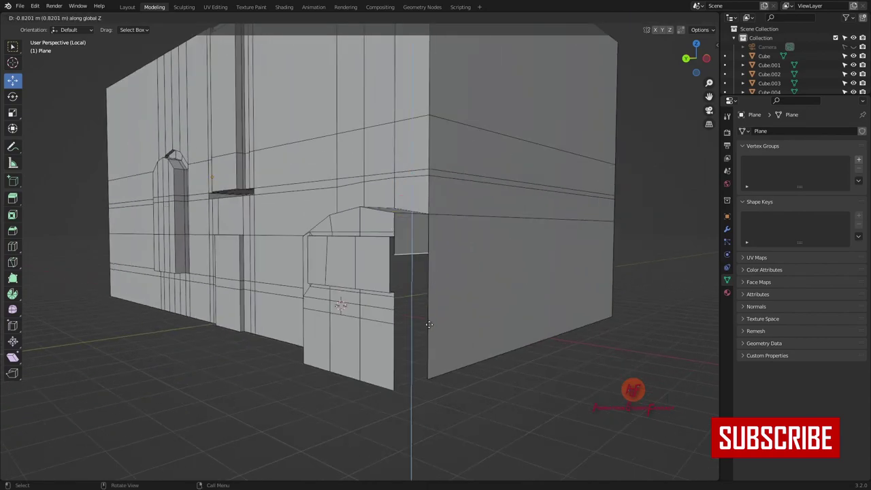
left_click(451, 446)
mouse_move(451, 446)
middle_mouse_down("shift")
mouse_move(473, 254)
mouse_move(492, 379)
mouse_move(422, 307)
mouse_move(427, 345)
middle_mouse_up("shift")
left_click(453, 359, "shift")
key("m")
left_click(384, 388)
Step: Slide an edge along the wall corner, checking vertices in X-ray display
middle_click_drag(409, 395, 464, 194)
key("g")
key("g")
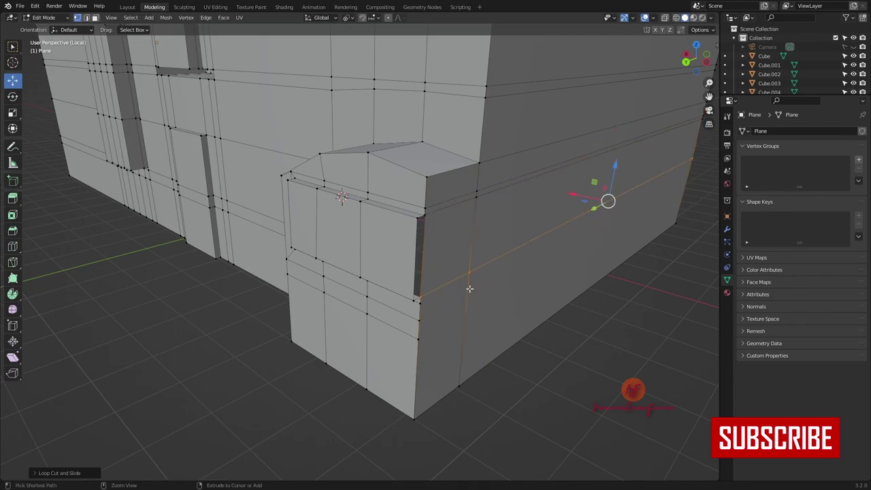
middle_click_drag(479, 335, 415, 326)
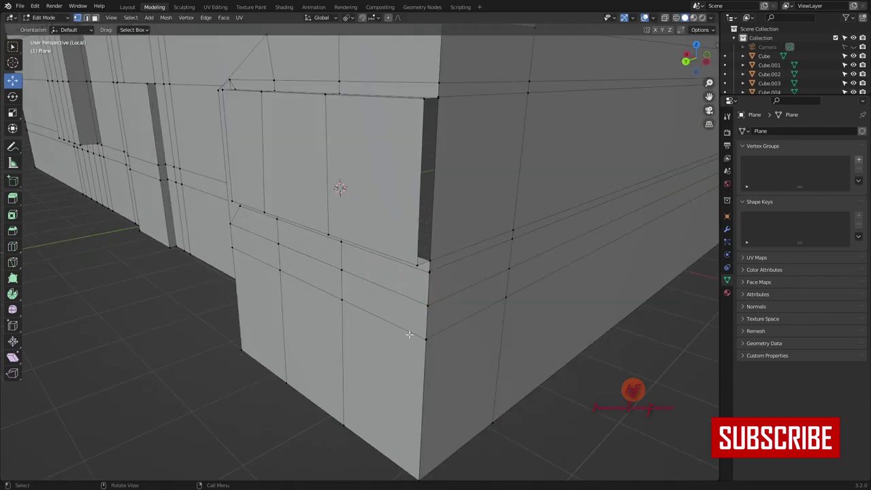
left_click(416, 328)
key("alt+z")
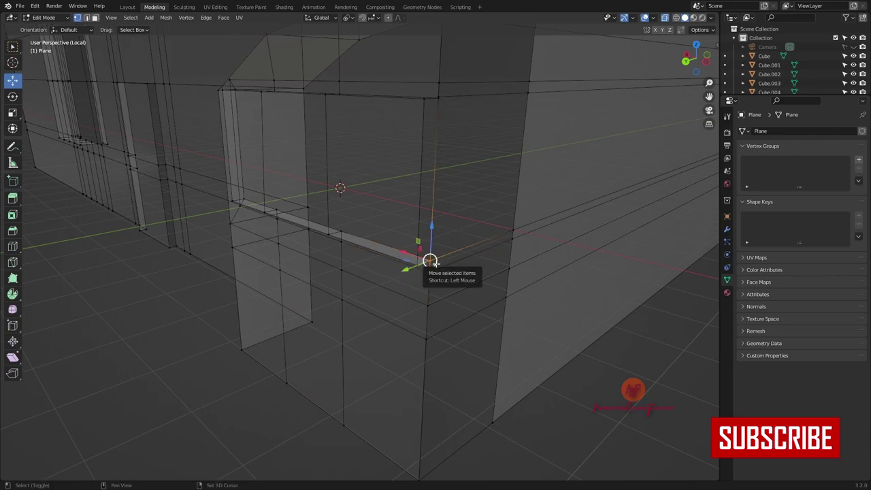
middle_click_drag(413, 64, 492, 245)
key("alt+z")
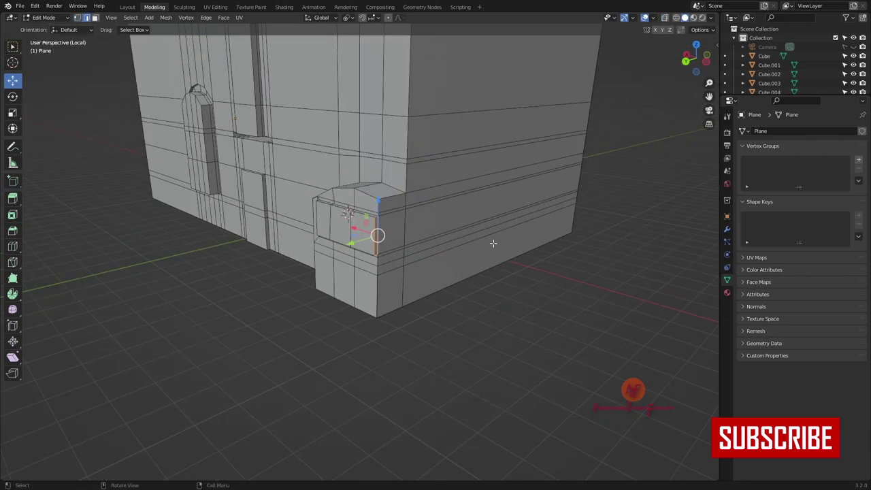
Step: Recheck the wall through the camera in Object Mode, then return to Edit Mode
key("Tab")
key("KP_0")
scroll(286, 313, "down", 2)
scroll(307, 172, "up", 2)
key("Tab")
middle_click_drag(345, 245, 424, 261)
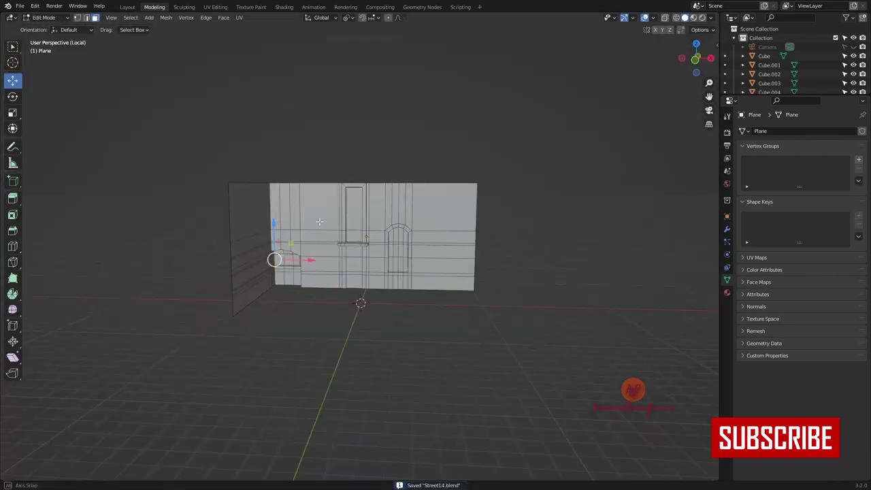
key("KP_0")
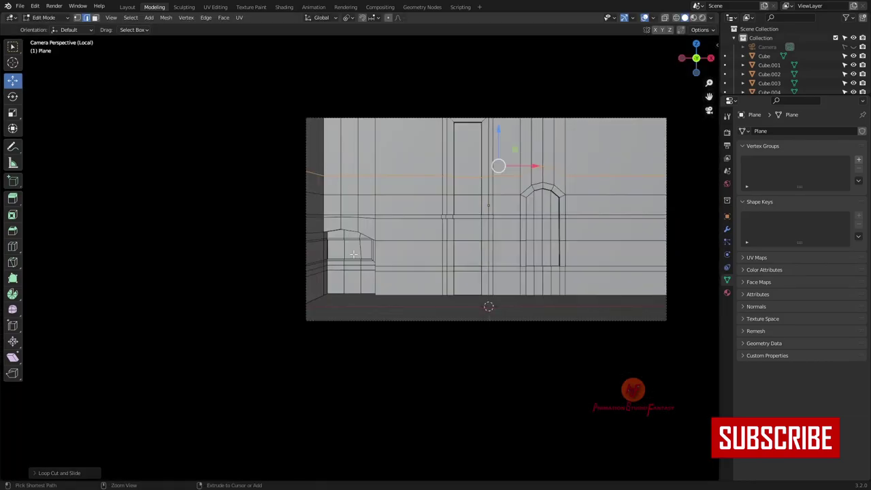
mouse_move(328, 269)
middle_mouse_down()
mouse_move(320, 225)
mouse_move(330, 177)
middle_mouse_up()
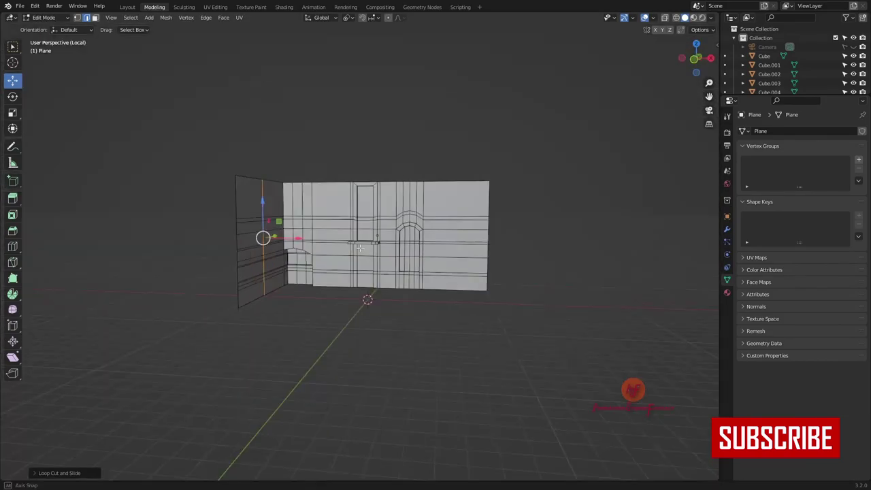
scroll(330, 172, "up", 3)
key("KP_0")
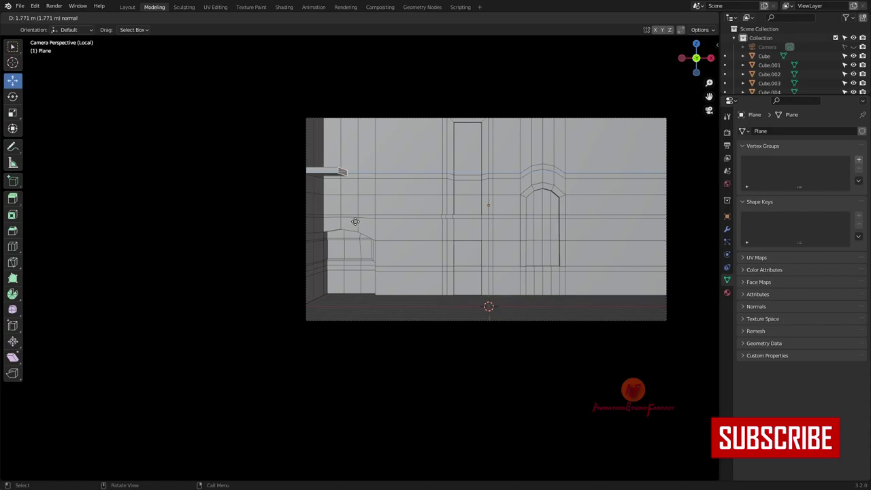
Step: Confirm the loop cut on the wall, save Street19.blend and exit local view
left_click(354, 221)
key("ctrl+Tab")
left_click(347, 317)
key("ctrl+s")
key("KP_Divide")
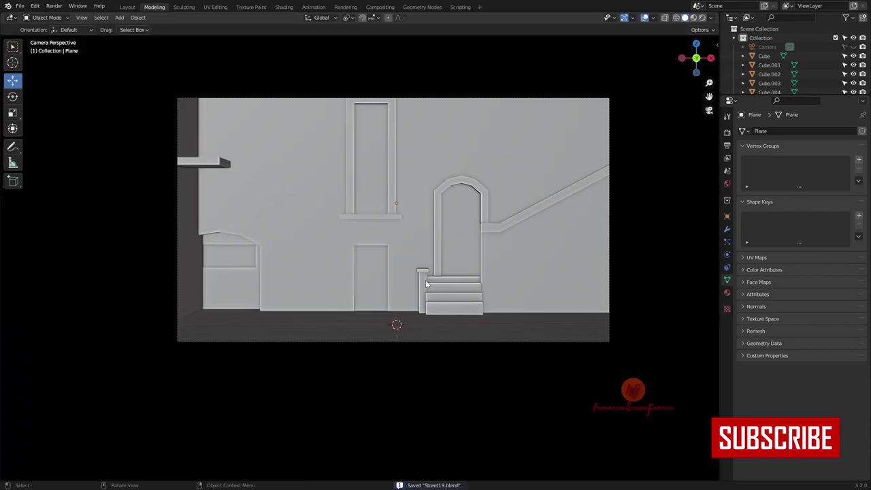
key("ctrl+Tab")
Step: Leave the wall's Edit Mode and isolate the lone window plane in local view
left_click(459, 200)
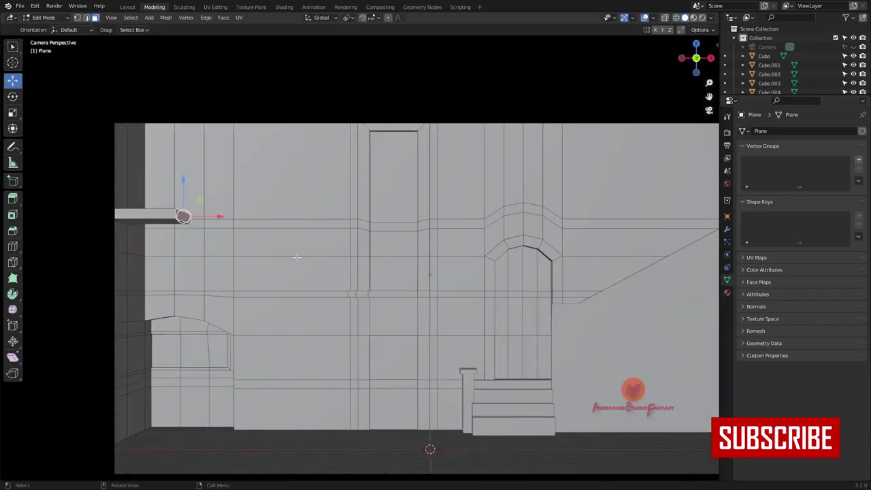
middle_click_drag(296, 258, 327, 204)
key("KP_Decimal")
key("ctrl+Tab")
left_click(292, 374)
key("KP_Divide")
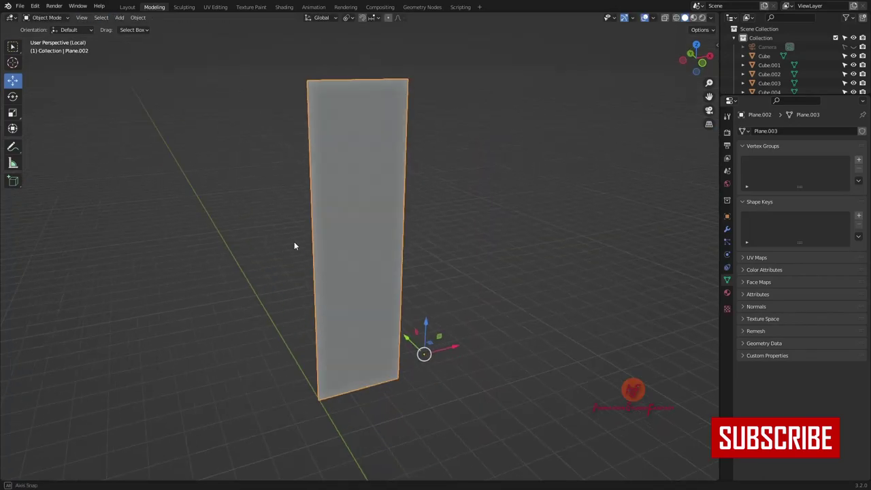
Step: Inset each window half individually to form the two leaf frames
key("Tab")
key("a")
key("KP_1")
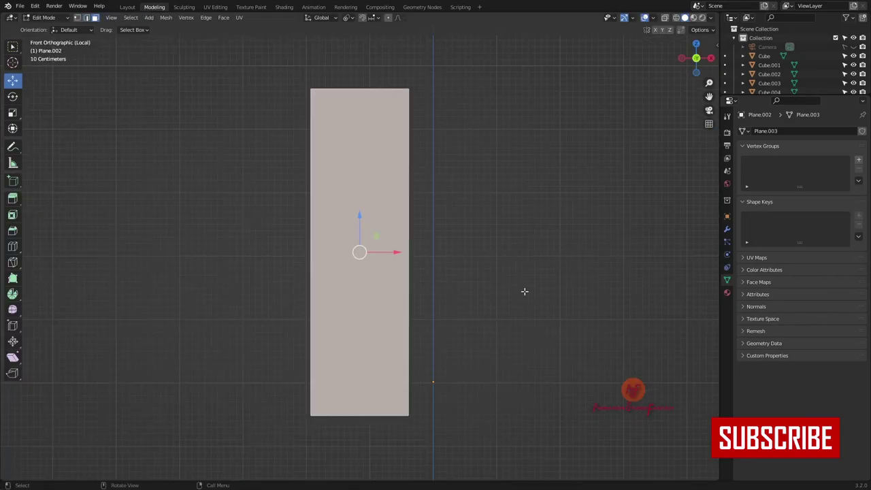
key("i")
key("ctrl+z")
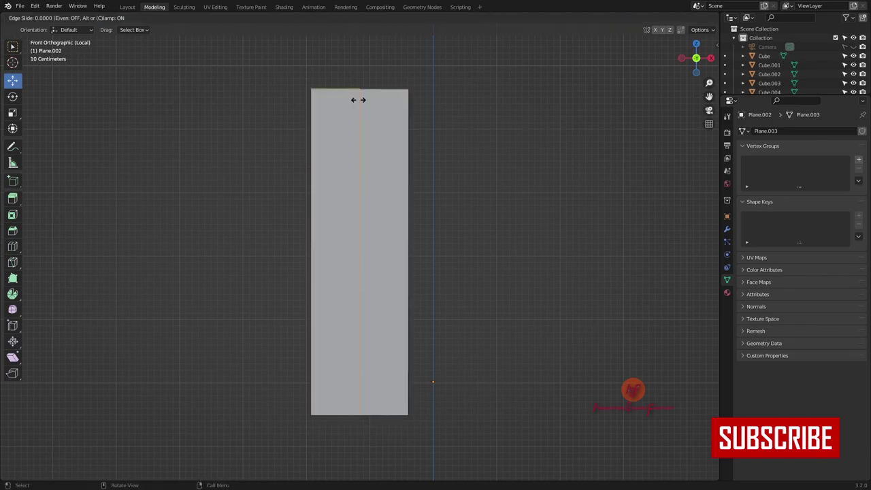
key("i")
key("i")
left_click(504, 251)
middle_click_drag(340, 317, 327, 322)
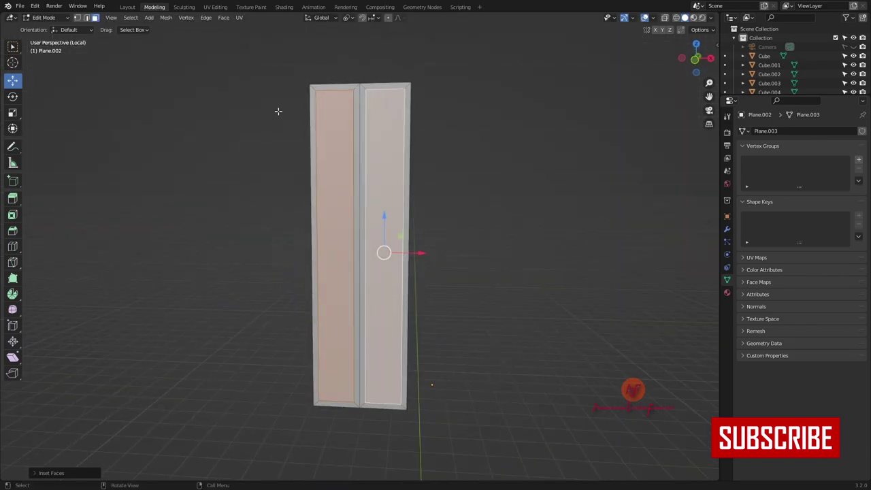
key("KP_1")
Step: Add horizontal loop cuts across the left pane
left_click(458, 266)
left_click(396, 109)
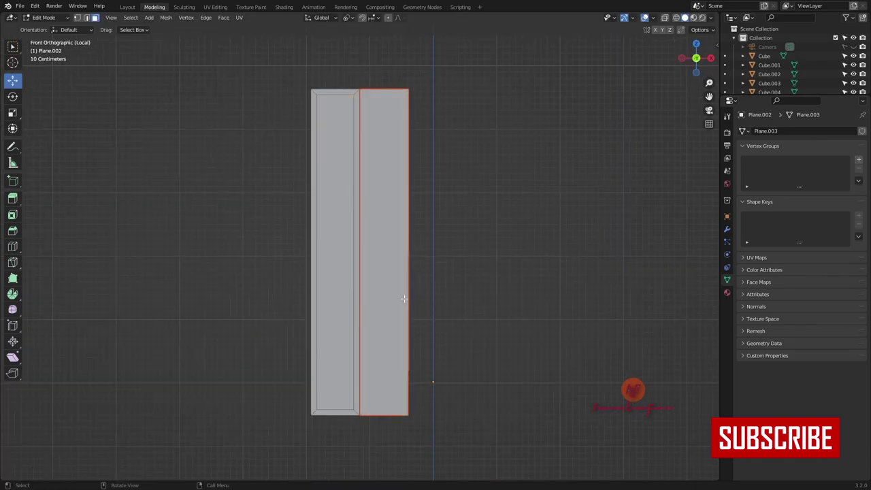
middle_click_drag(404, 298, 388, 173)
key("alt+a")
key("grave")
left_click(361, 182)
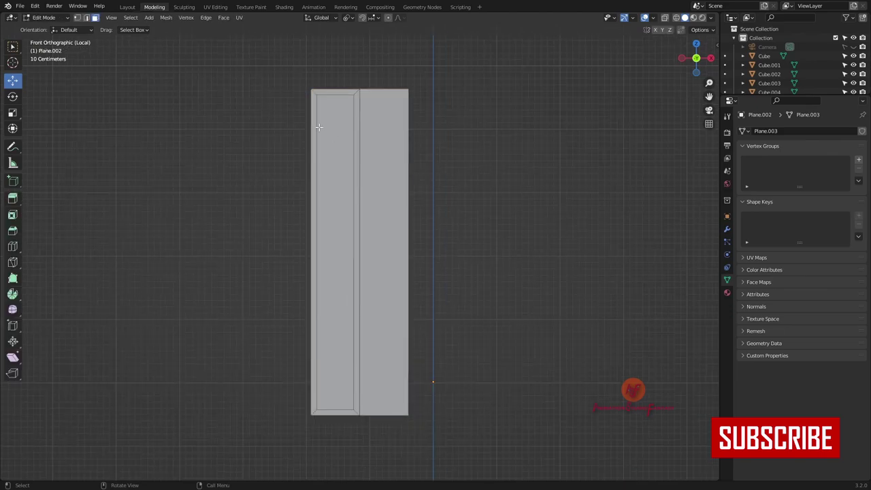
left_click(313, 241)
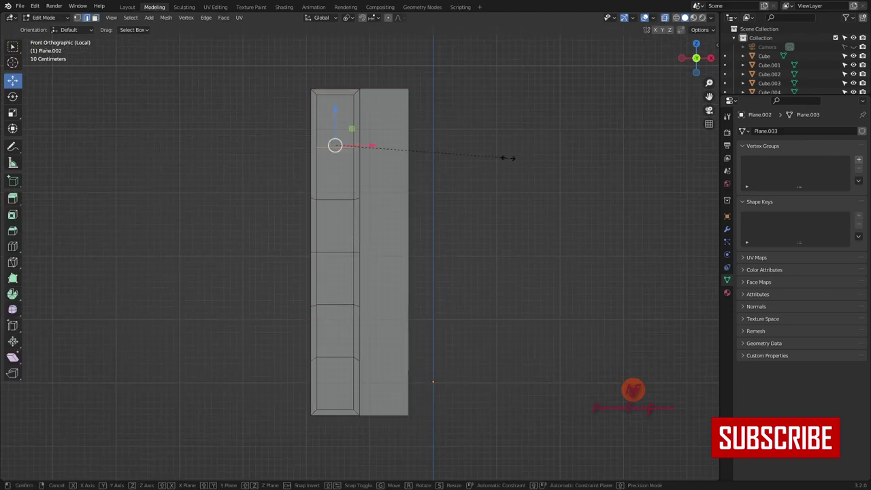
key("ctrl+z")
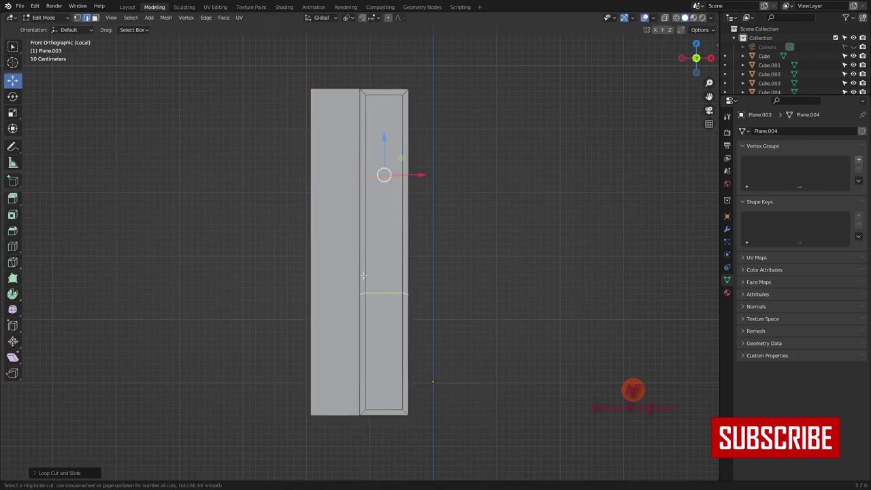
Step: Scale the new edge loops along Z to space the pane divisions
key("s")
key("z")
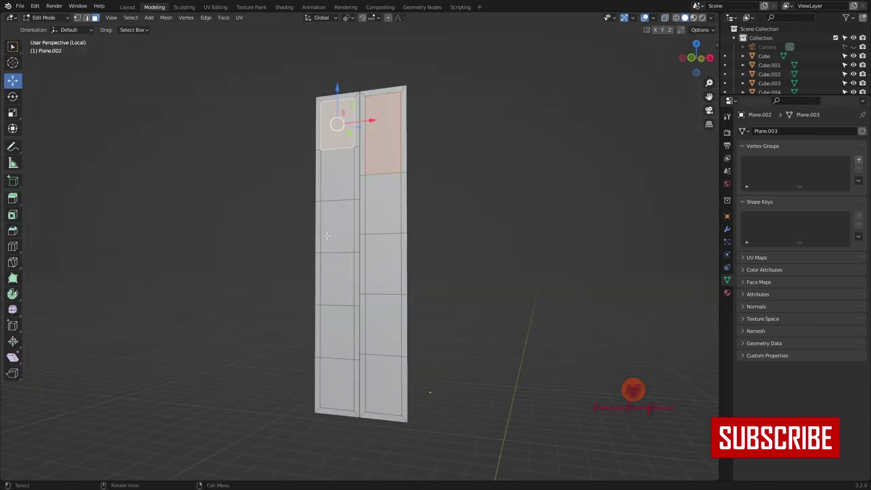
middle_click_drag(326, 235, 357, 191)
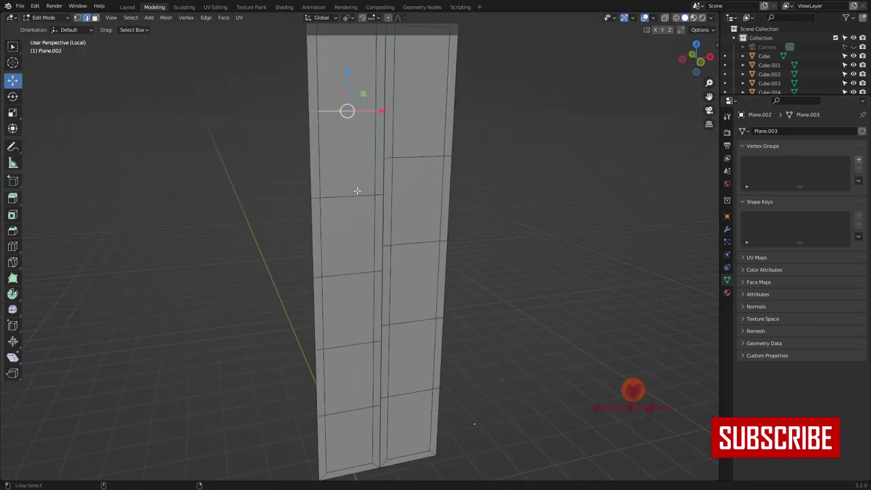
key("KP_1")
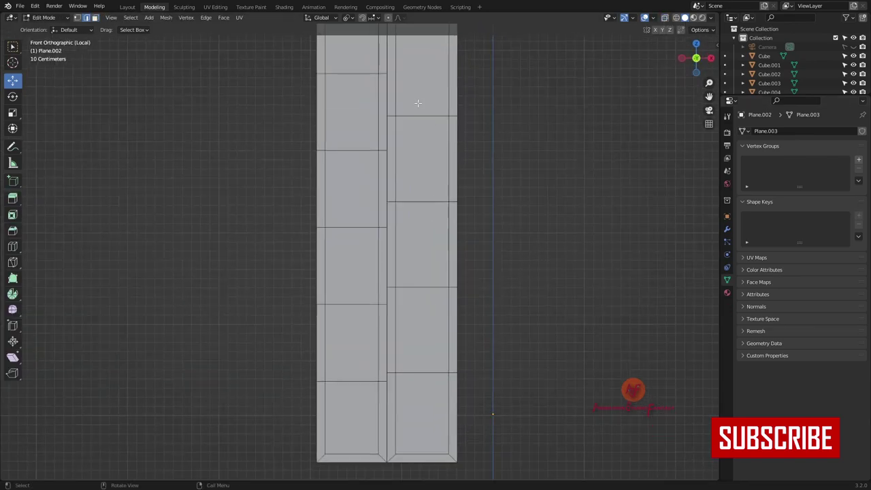
key("s")
key("z")
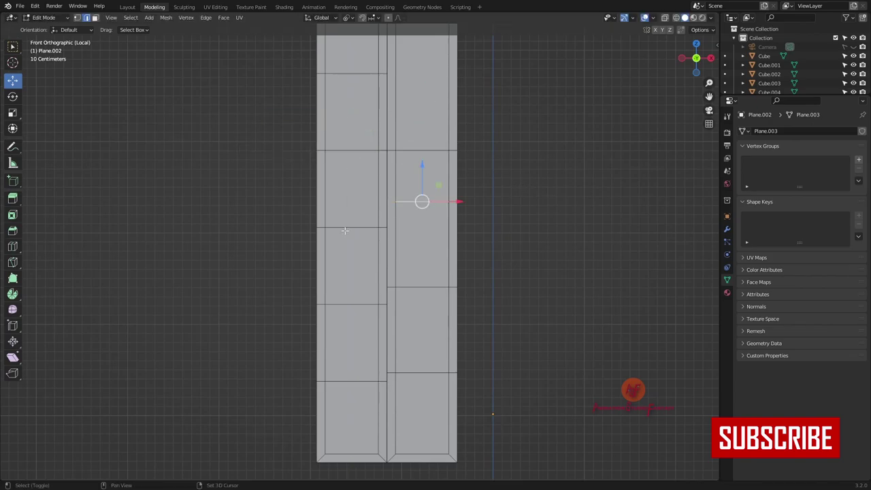
left_click(666, 21)
key("ctrl+z")
key("ctrl+z")
key("ctrl+z")
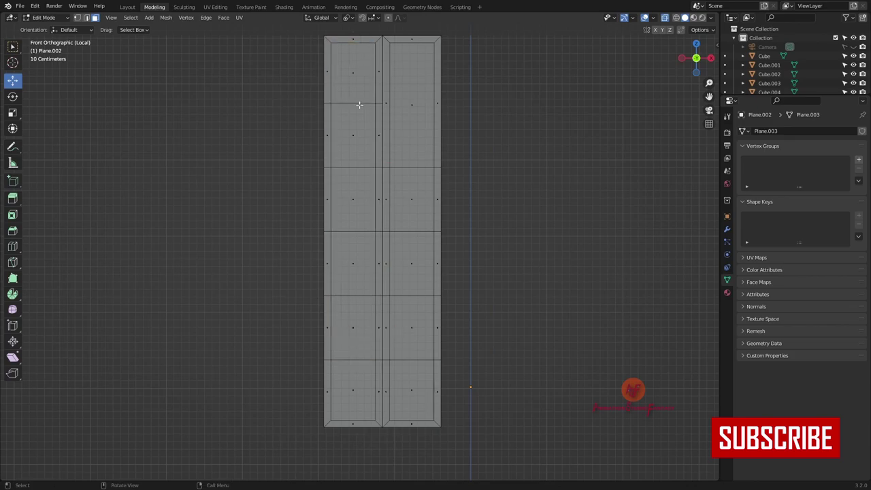
Step: Bevel the horizontal edge loops into pane dividers and return to Object Mode
left_click(351, 360, "alt+shift")
left_click(409, 296, "alt+shift")
left_click(409, 167, "alt+shift")
middle_click_drag(408, 166, 501, 272)
key("ctrl+b")
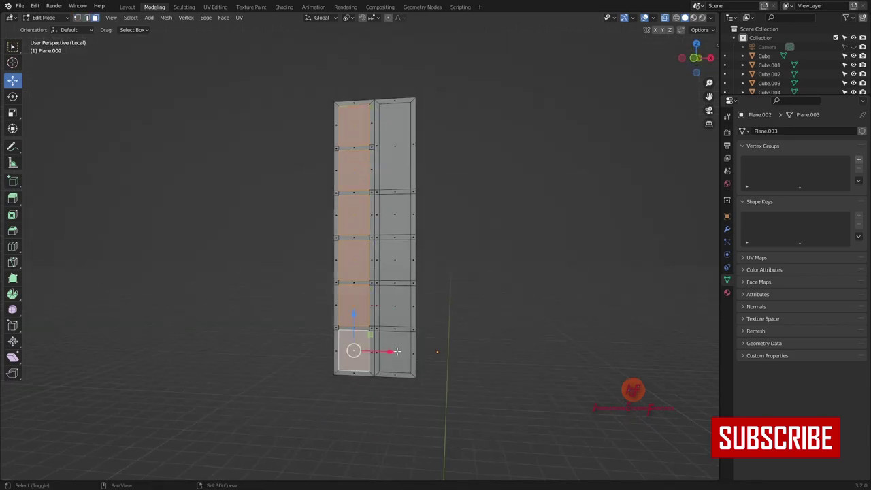
key("a")
middle_click_drag(397, 351, 436, 258)
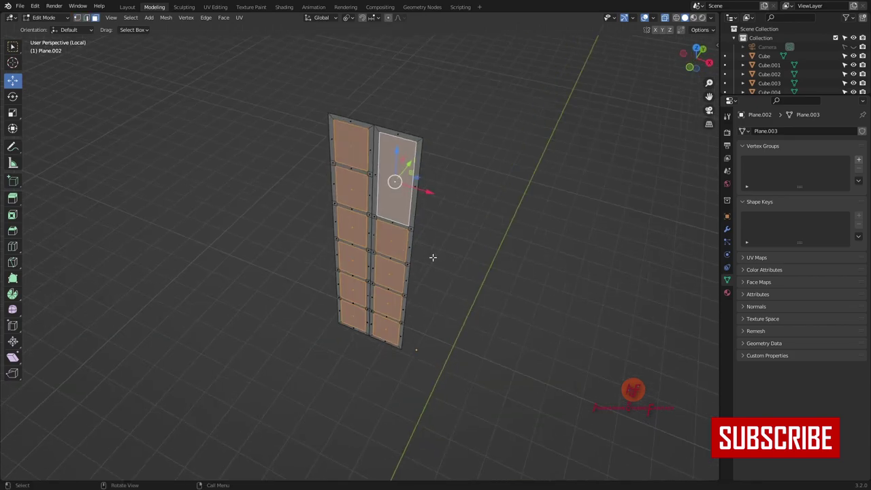
key("Tab")
key("KP_Divide")
Step: Move the paned window back along Y into its opening and save
left_click(356, 291)
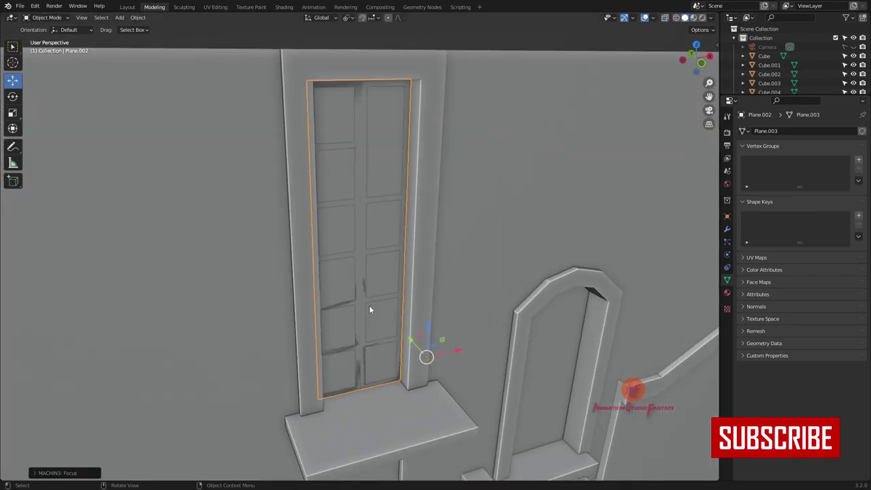
key("f")
key("g")
key("y")
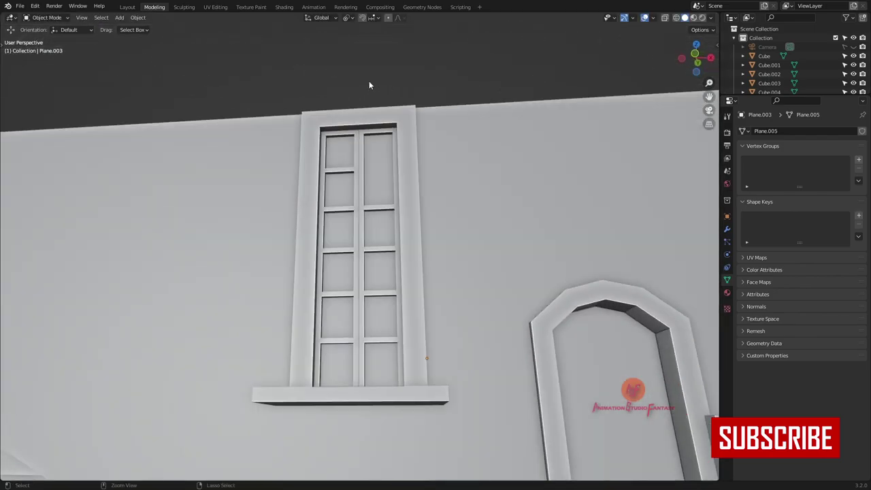
key("ctrl+s")
Step: Inspect the wall's window and arch in Edit Mode from camera and front views
mouse_move(369, 81)
middle_mouse_down()
mouse_move(344, 194)
mouse_move(411, 223)
middle_mouse_up()
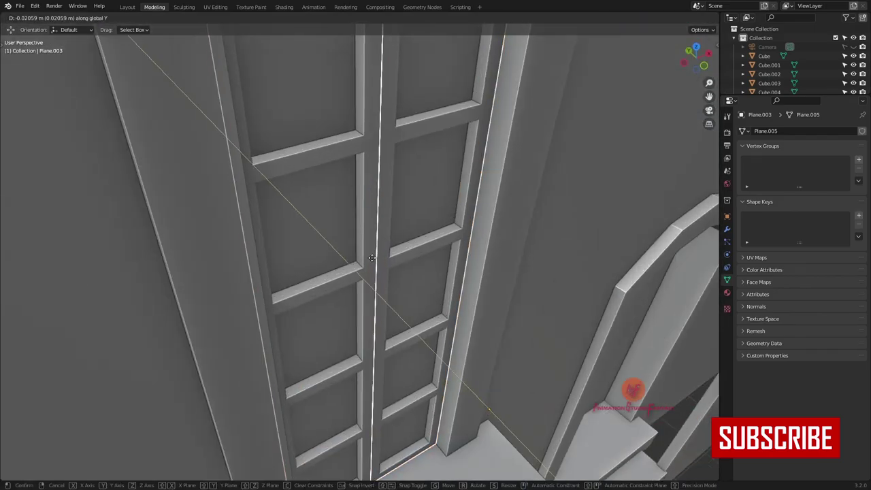
key("KP_0")
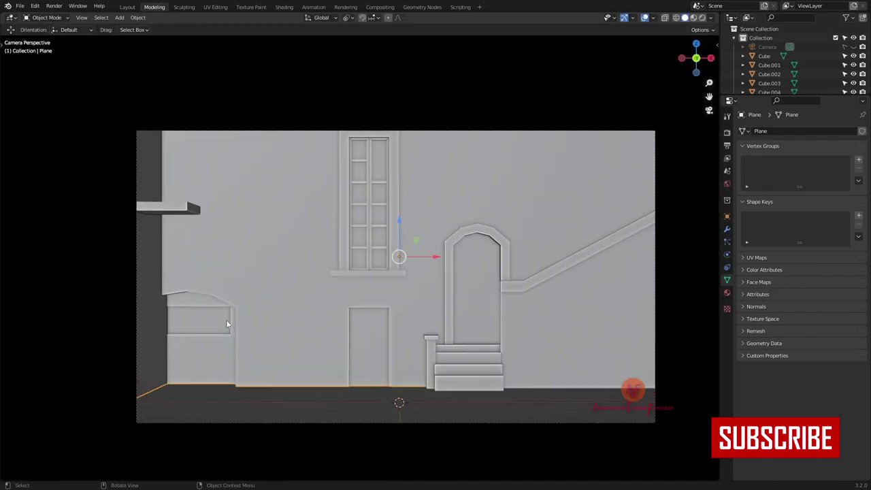
key("Tab")
key("KP_0")
middle_click_drag(443, 303, 452, 249, "ctrl")
key("KP_1")
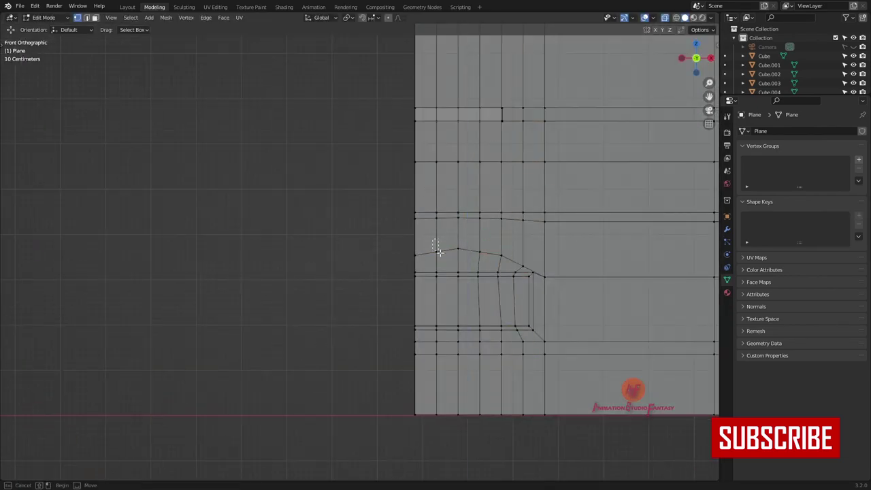
middle_click_drag(504, 228, 436, 217)
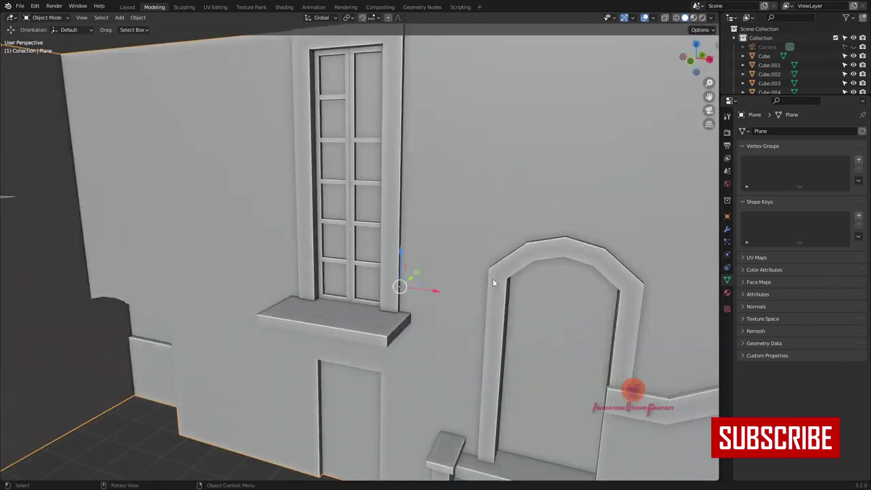
key("KP_1")
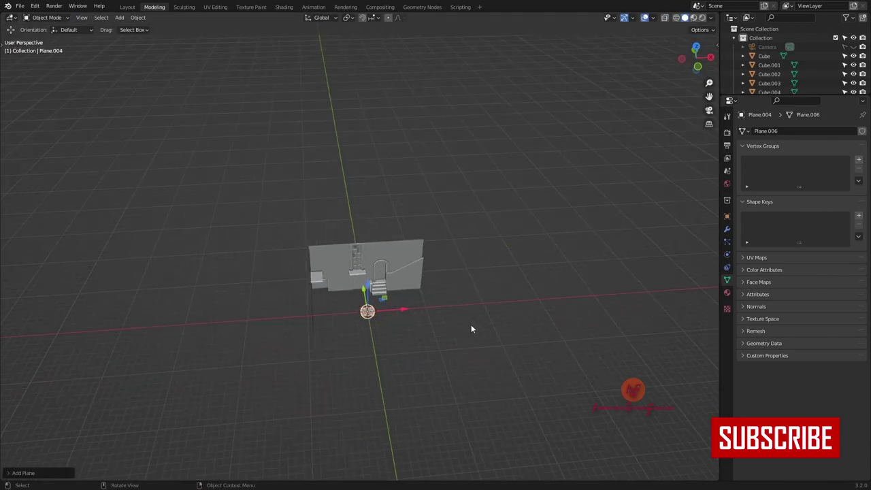
Step: Scale the new plane along X and Y into a long floor strip
key("s")
key("x")
key("s")
key("y")
key("KP_0")
scroll(367, 251, "up", 3)
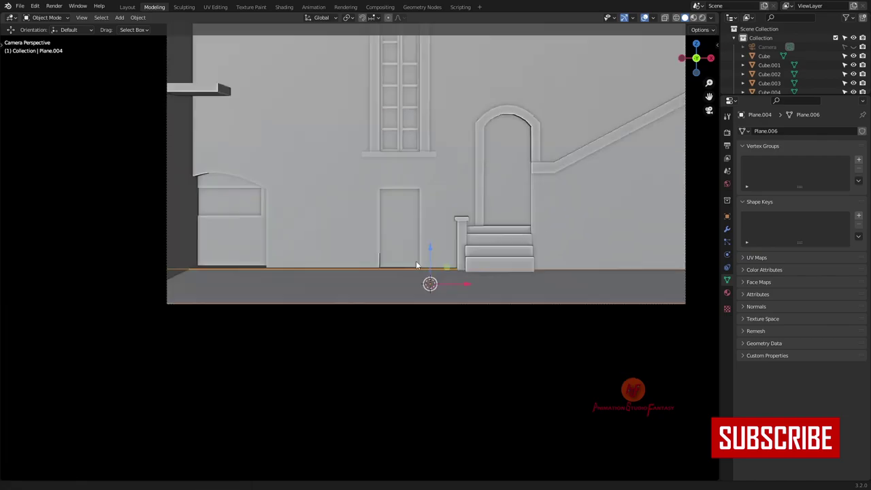
scroll(416, 264, "up", 2)
Step: Position the floor strip under the facade wall, checking from camera and top views
key("g")
left_click(416, 272)
middle_click_drag(416, 272, 467, 333)
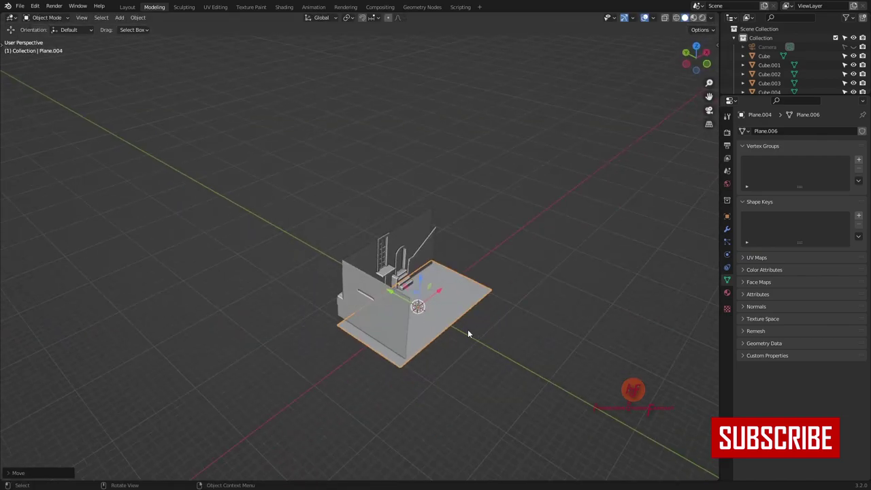
key("KP_0")
key("KP_7")
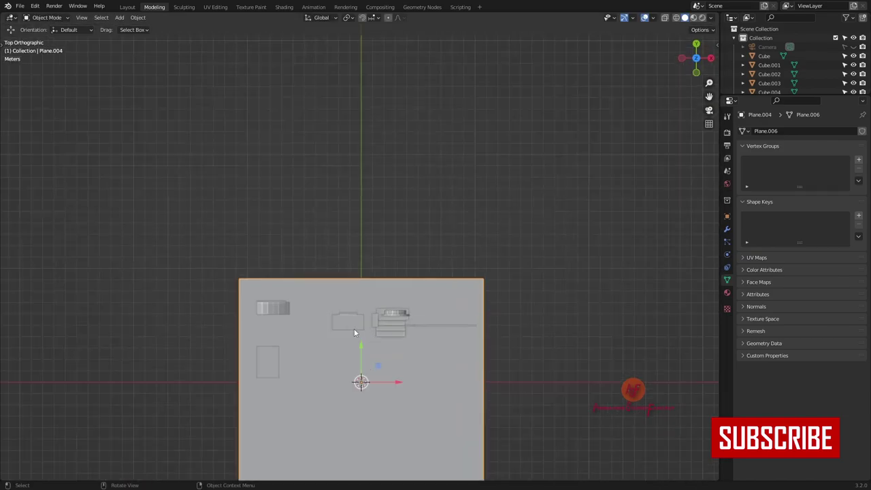
scroll(354, 328, "down", 3)
middle_click_drag(572, 254, 476, 245)
key("KP_0")
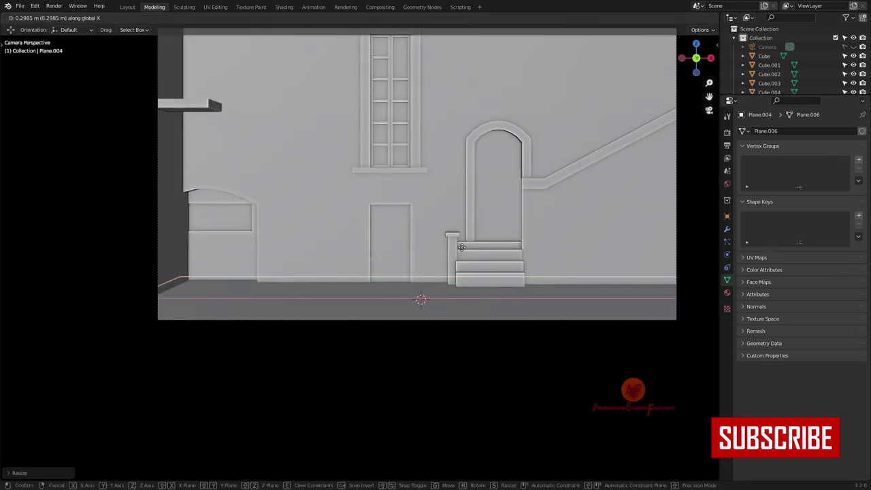
left_click(461, 248)
Step: Cut an edge loop across the floor and slide the front edges into place for the sidewalk
key("Tab")
left_click(389, 287)
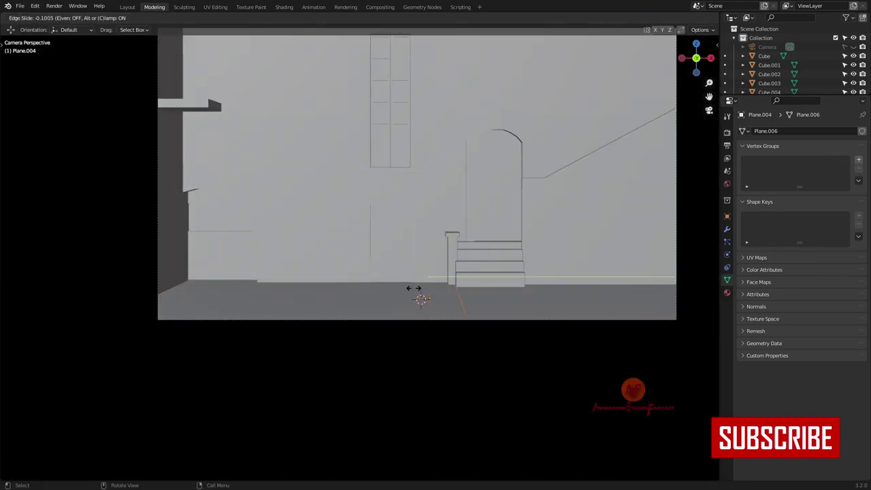
left_click(98, 288)
key("KP_7")
key("alt+z")
key("g")
left_click(184, 268)
key("KP_0")
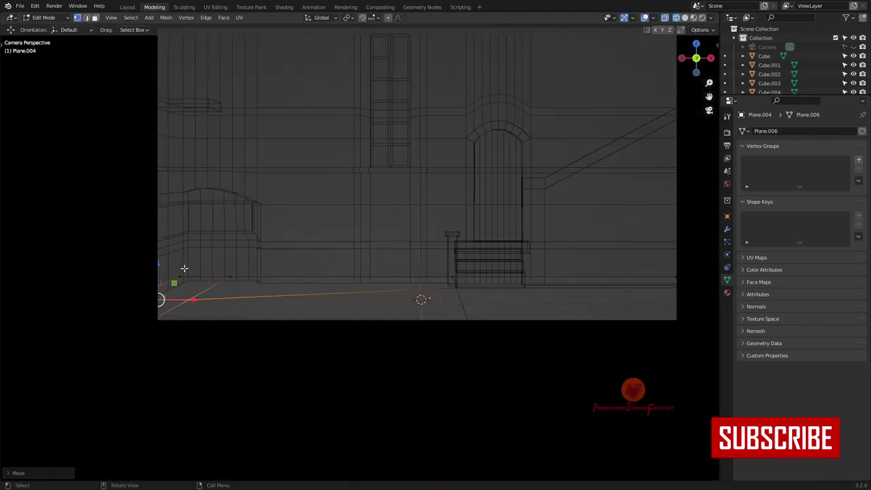
left_click(211, 272)
middle_click_drag(224, 276, 376, 299)
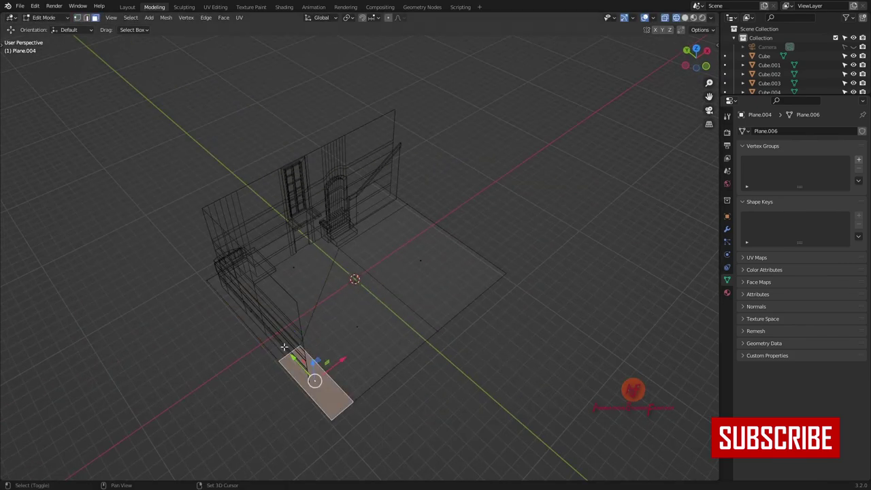
key("KP_7")
key("KP_1")
key("alt+z")
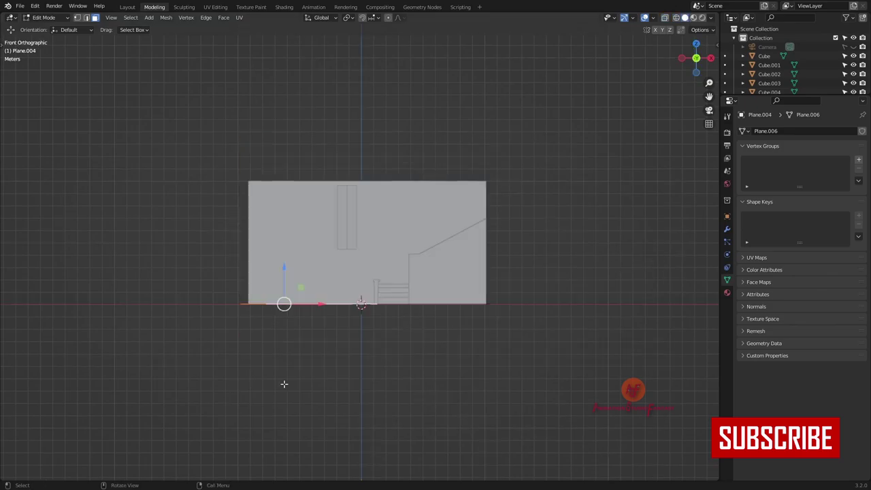
key("KP_0")
Step: Extrude the sidewalk strip up along its normal into a raised curb and save the file
scroll(290, 288, "up", 1)
key("e")
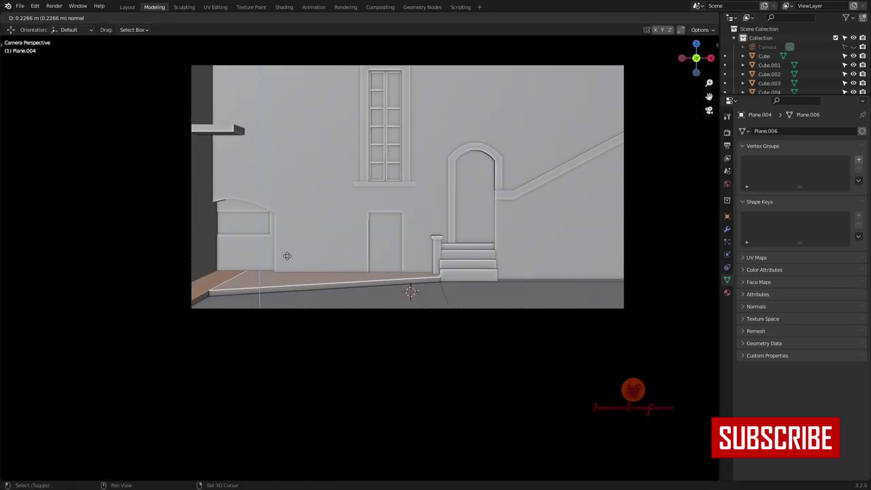
left_click(285, 253)
key("Tab")
middle_click_drag(286, 253, 304, 290)
key("KP_0")
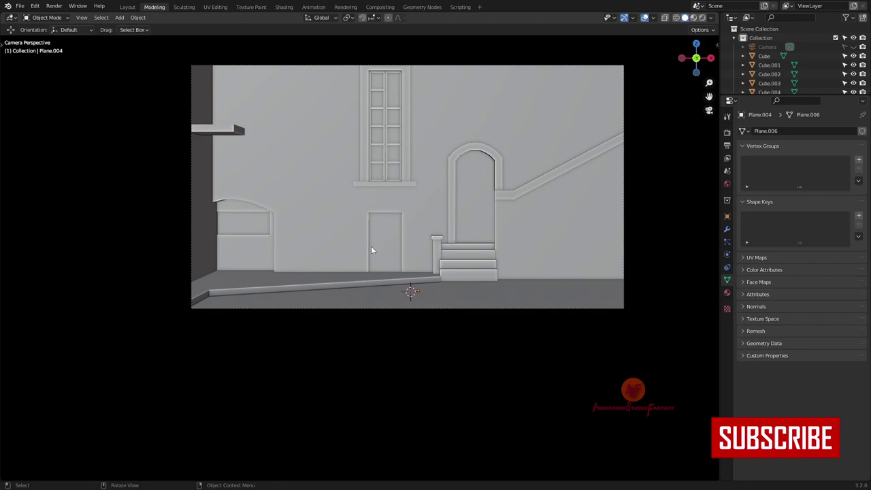
middle_click_drag(371, 245, 325, 338, "shift")
key("ctrl+s")
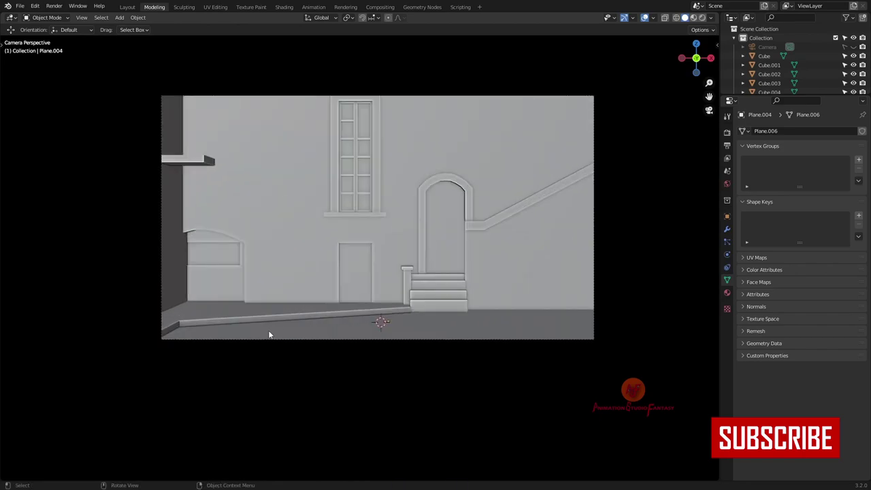
Step: Isolate the new plane and loop-cut it into a grid in both directions
left_click(242, 356)
key("KP_Divide")
key("Tab")
key("alt+a")
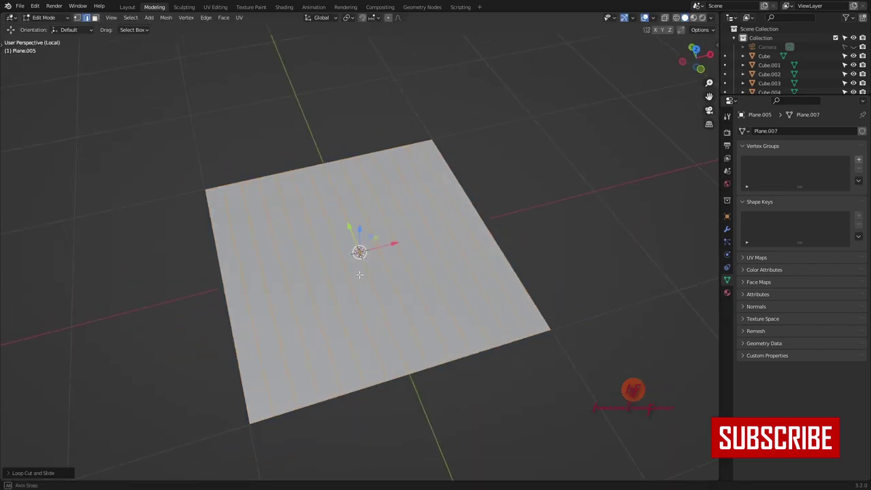
middle_click_drag(311, 174, 353, 204)
key("ctrl+r")
left_click(360, 265)
left_click_drag(74, 400, 85, 400)
key("t")
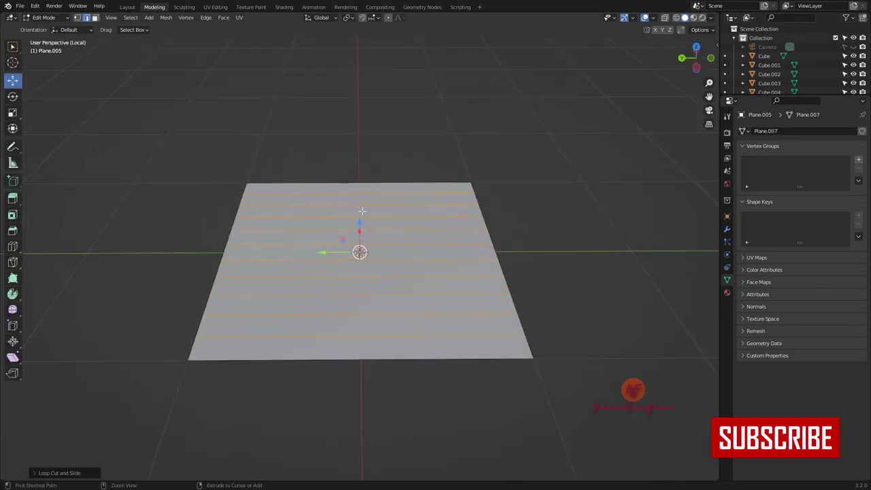
left_click(41, 470)
key("a")
mouse_move(476, 285)
middle_mouse_down()
mouse_move(531, 208)
mouse_move(442, 245)
mouse_move(511, 201)
mouse_move(400, 116)
mouse_move(399, 152)
middle_mouse_up()
Step: Poke the grid faces, then convert Tris to Quads for a diagonal pattern
left_click(223, 17)
left_click(258, 117)
key("alt+a")
key("a")
left_click(223, 17)
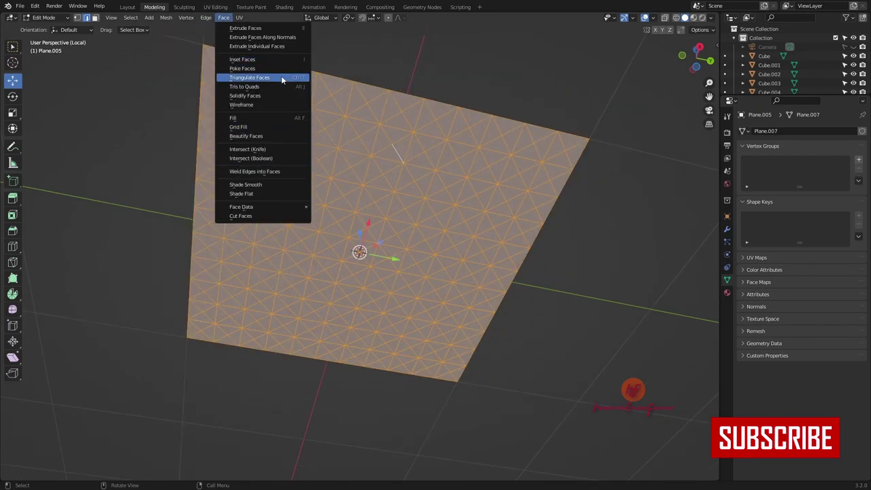
left_click(279, 86)
Step: Inset every face individually and delete the inner faces to open the lattice
mouse_move(239, 215)
middle_mouse_down()
mouse_move(351, 295)
mouse_move(538, 208)
mouse_move(578, 170)
middle_mouse_up()
left_click(711, 18)
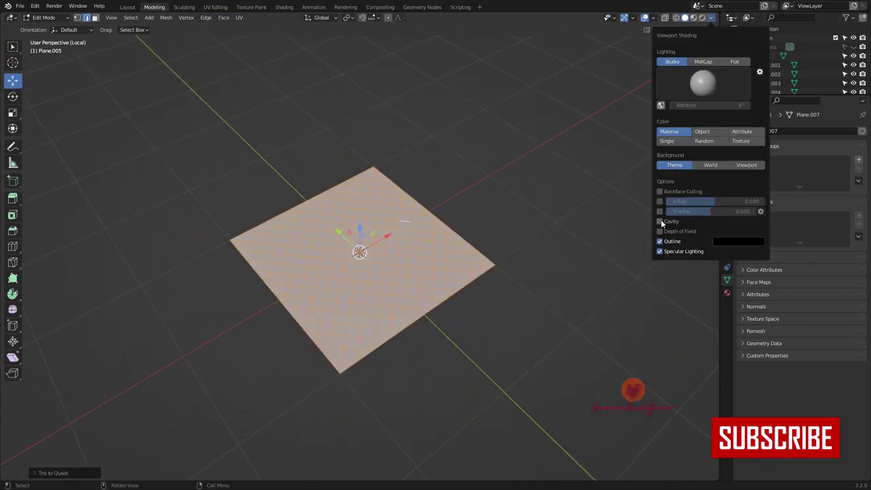
scroll(540, 220, "up", 3)
middle_click_drag(540, 220, 544, 204)
scroll(544, 204, "up", 3)
key("i")
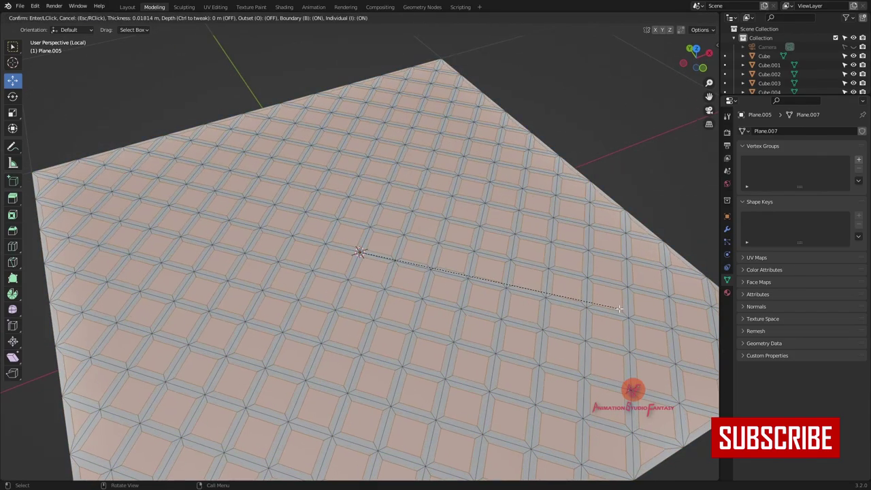
left_click(619, 308)
scroll(619, 308, "down", 5)
key("x")
left_click(549, 141)
key("Tab")
Step: Add a Solidify modifier to the lattice with 0.02 m thickness
mouse_move(471, 326)
middle_mouse_down()
mouse_move(352, 318)
mouse_move(376, 302)
middle_mouse_up()
left_click(726, 230)
left_click(753, 151)
left_click(684, 266)
left_click(485, 297)
middle_click_drag(486, 297, 528, 215)
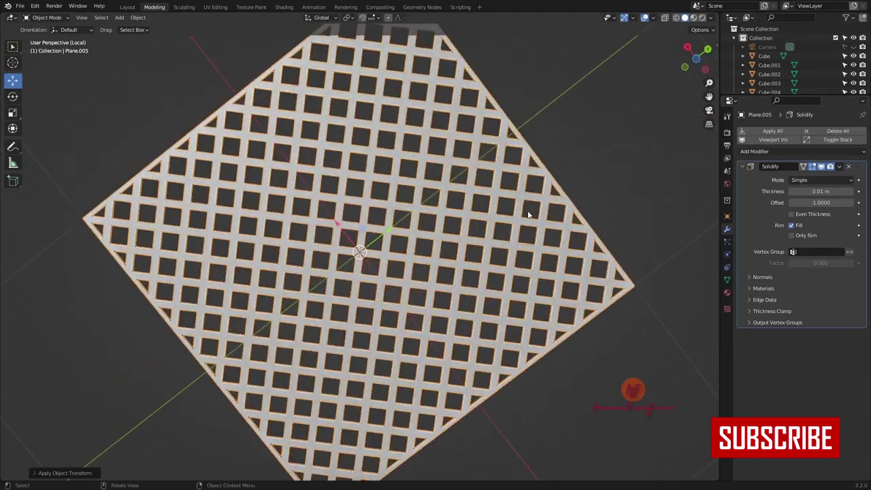
scroll(528, 215, "down", 5)
middle_click_drag(466, 318, 476, 286)
left_click_drag(820, 191, 830, 191)
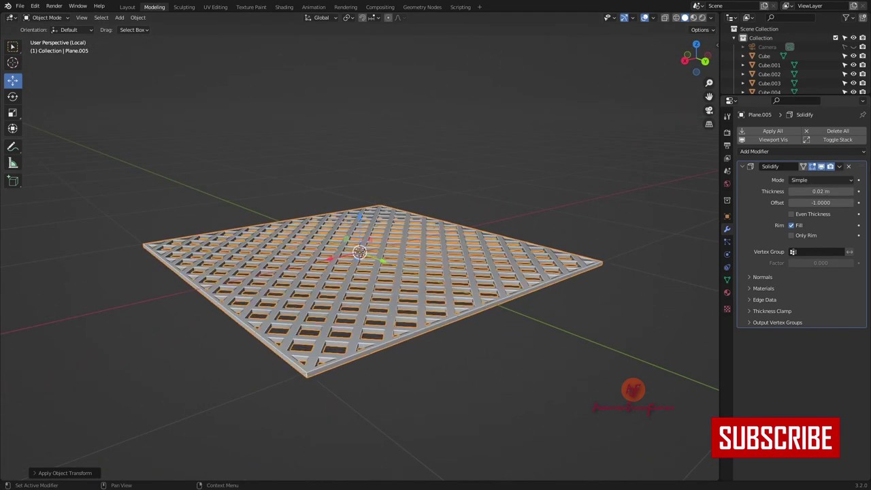
left_click(848, 169)
Step: Move the grate onto the sidewalk along Y and rotate it to match the sidewalk
key("KP_7")
scroll(767, 84, "down", 4)
key("g")
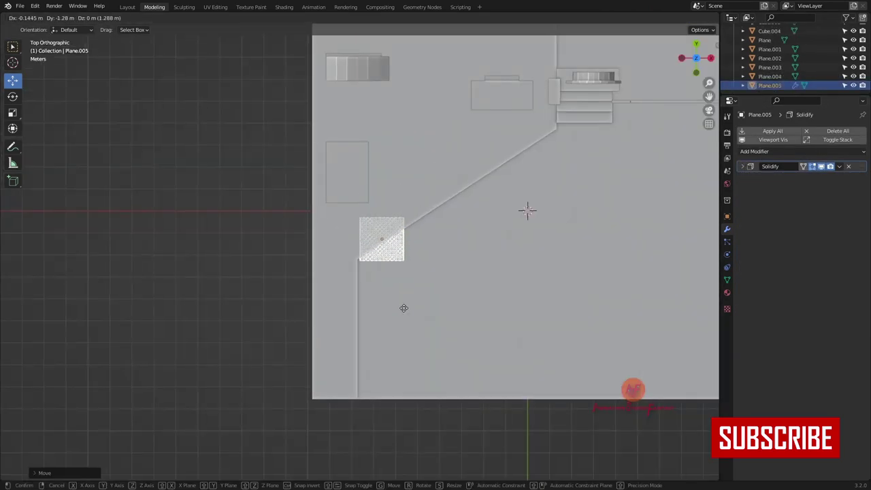
key("KP_0")
key("g")
key("y")
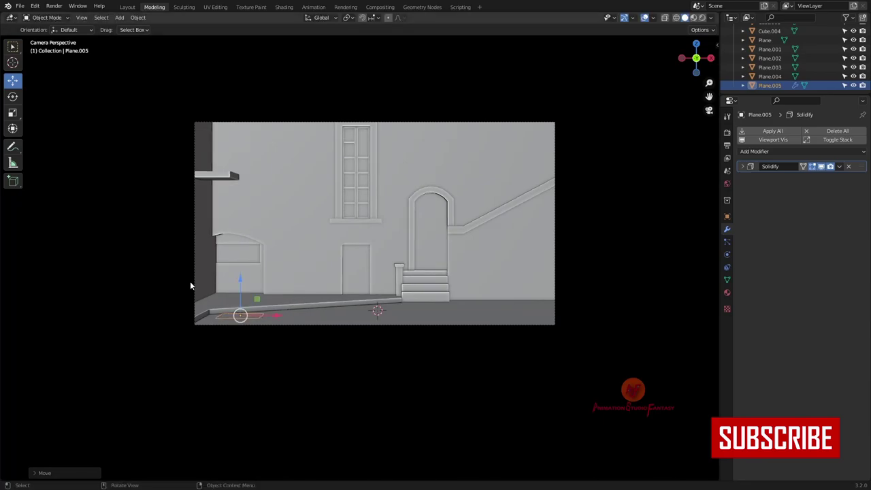
left_click(240, 283)
key("KP_7")
middle_click_drag(408, 306, 435, 272)
key("KP_7")
key("r")
left_click(440, 350)
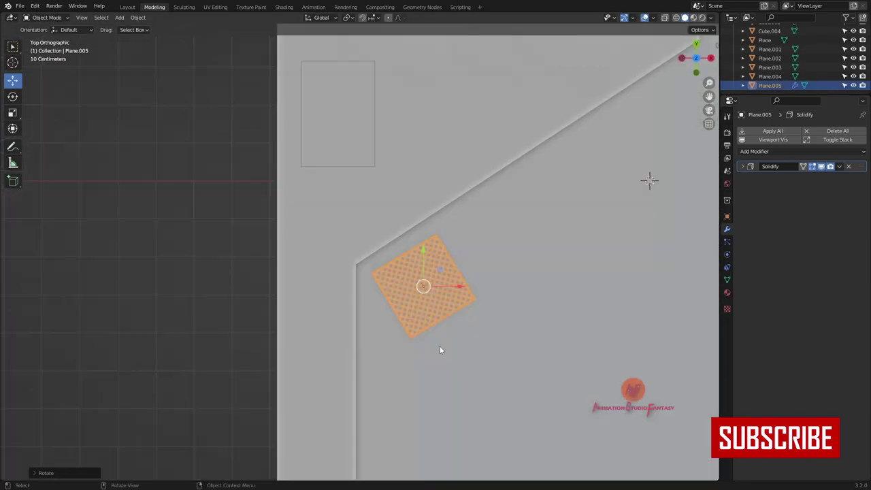
Step: Add a cube at the grate, rotated -30° and scaled flat
key("shift+a")
left_click(476, 285)
type("r-30")
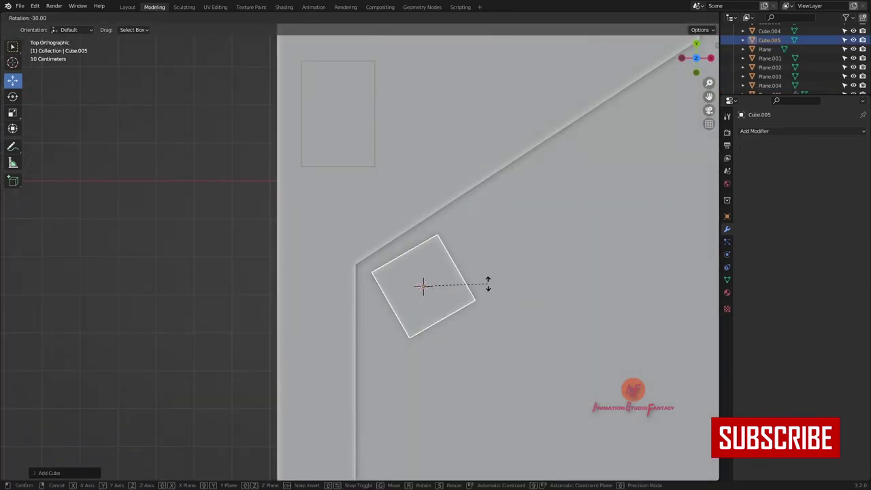
left_click(501, 257)
mouse_move(501, 257)
middle_mouse_down()
mouse_move(424, 256)
mouse_move(439, 285)
mouse_move(612, 299)
middle_mouse_up()
Step: Extrude the cube's top face down and inset it to form a rim
key("Tab")
left_click(646, 313)
key("e")
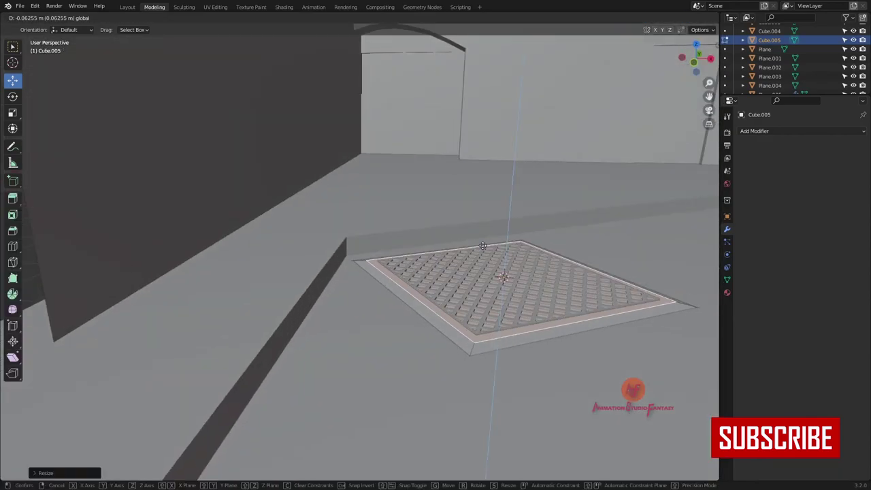
key("i")
key("KP_7")
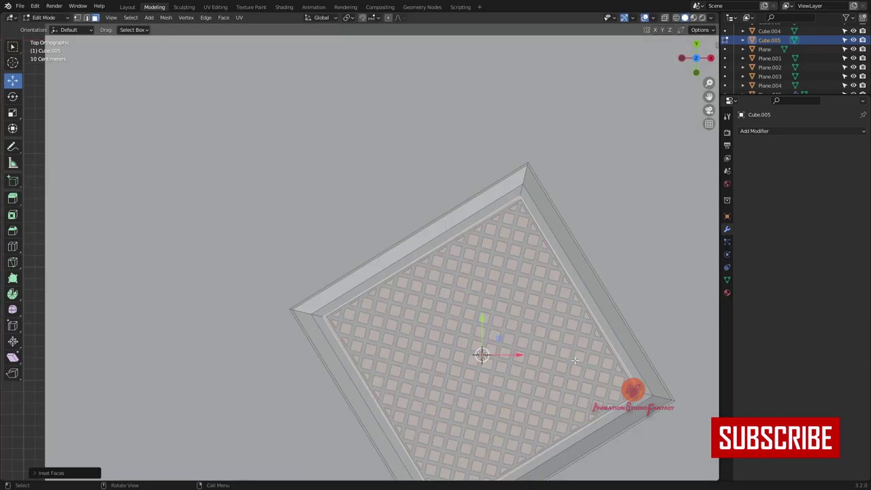
left_click(602, 338)
Step: Scale the inner face along Y and sink it slightly to finish the recess
key("s")
key("y")
key("y")
middle_click_drag(520, 313, 518, 247)
key("e")
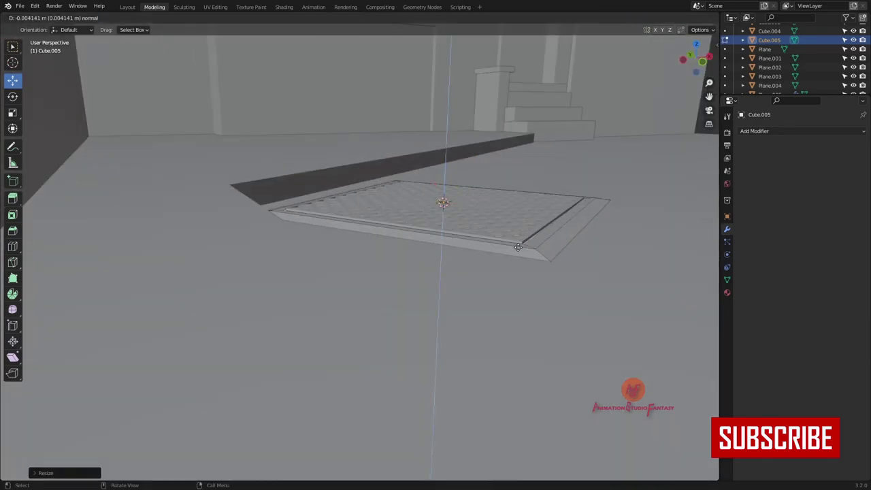
key("Tab")
key("KP_0")
scroll(125, 401, "up", 2)
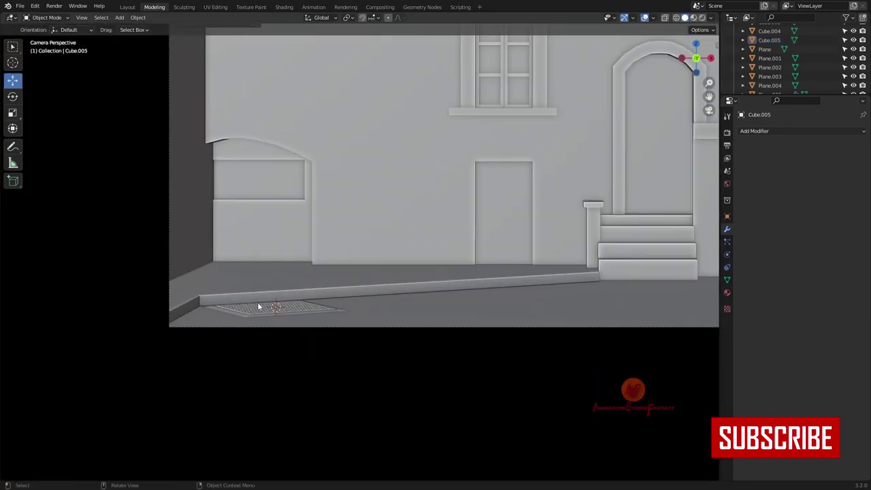
scroll(267, 326, "down", 3)
scroll(303, 301, "up", 2)
middle_click_drag(304, 302, 294, 283)
Step: Move the second grate along the sidewalk on the Y axis
left_click(292, 280)
key("KP_7")
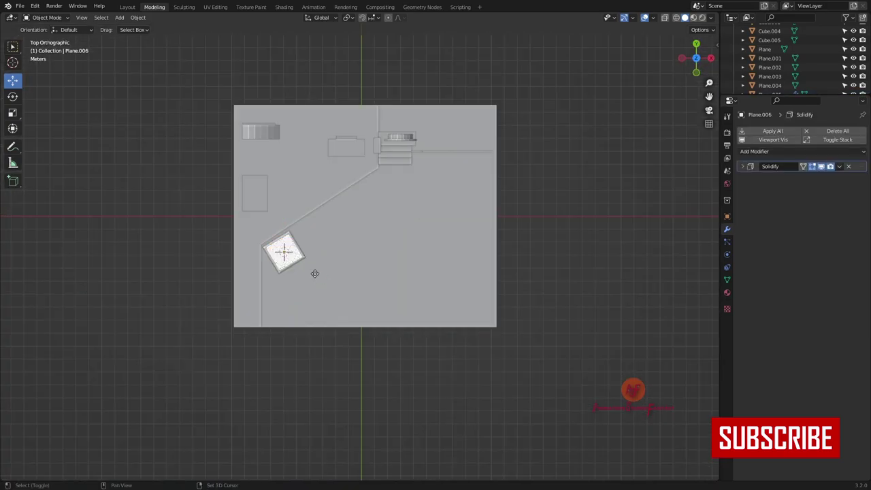
left_click(726, 215)
scroll(367, 218, "up", 2)
key("g")
key("y")
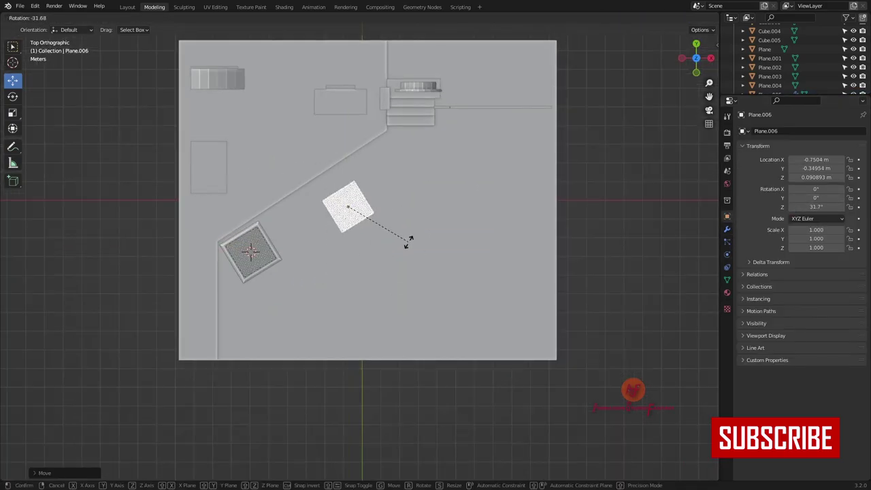
Step: Select the three grates and scale them down to 0.678
left_click(344, 198, "shift")
middle_click_drag(423, 257, 289, 283)
left_click(289, 283, "shift")
key("KP_0")
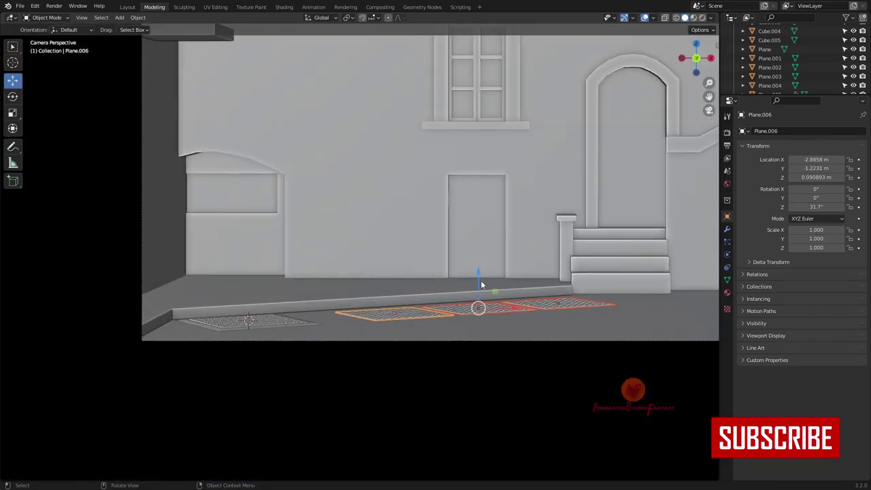
key("s")
left_click(487, 314)
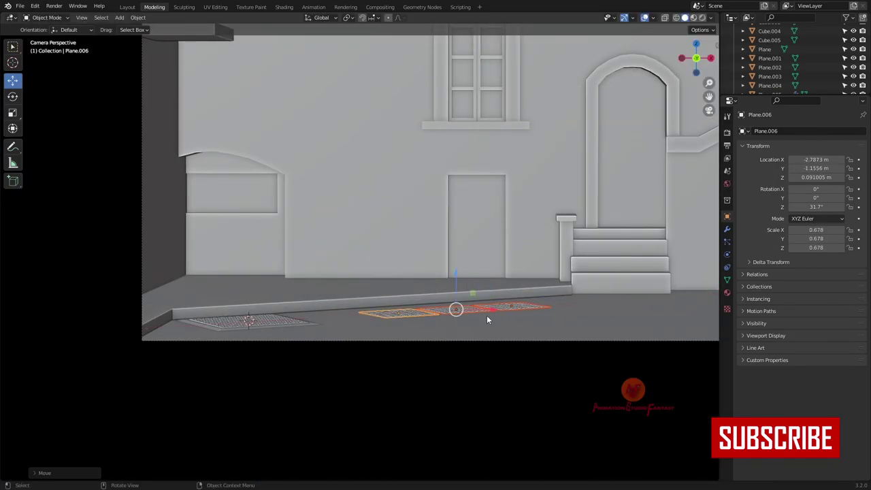
middle_click_drag(487, 315, 514, 163)
scroll(355, 393, "down", 5)
Step: Add three centred loop cuts across the floor plane and move the floor edges
left_click(382, 213)
key("Tab")
scroll(381, 212, "up", 4)
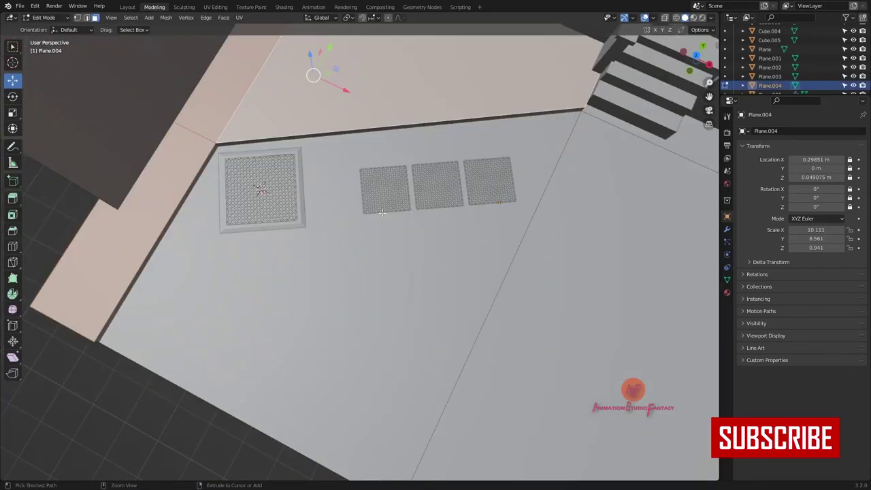
left_click(485, 109)
right_click(485, 110)
middle_click_drag(489, 125, 381, 286)
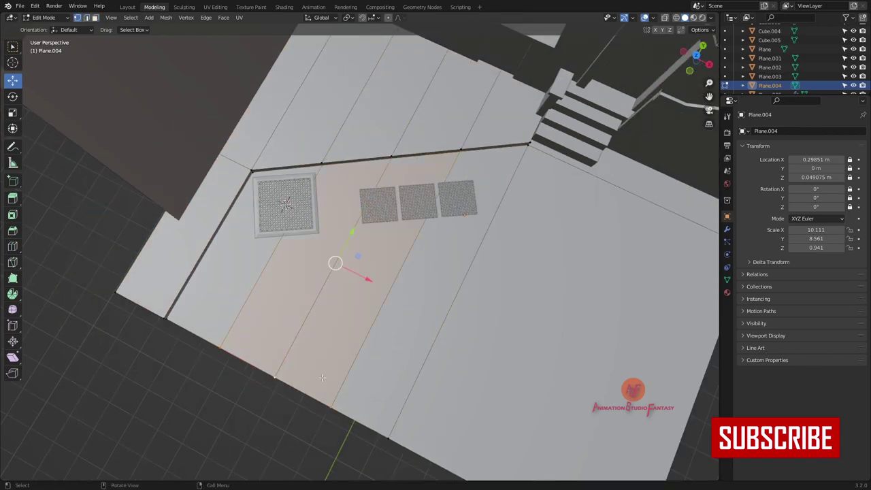
key("g")
middle_click_drag(231, 278, 418, 236)
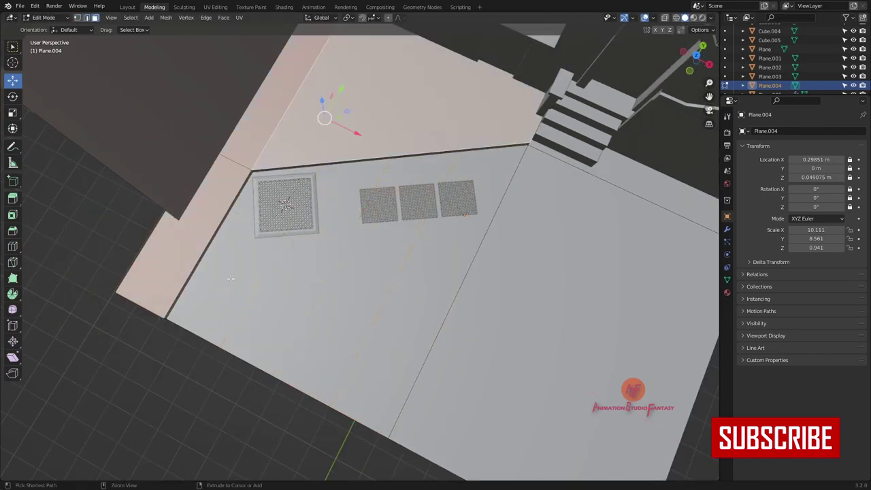
key("ctrl+Tab")
left_click(340, 224)
Step: Add a cube, rotate it 32° to line up with the grates, and duplicate it
key("shift+a")
left_click(394, 36)
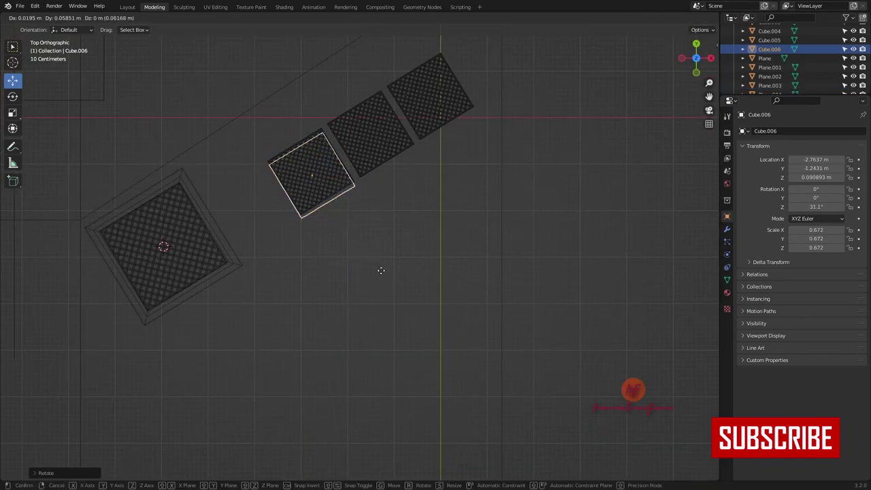
scroll(381, 268, "up", 3)
key("r")
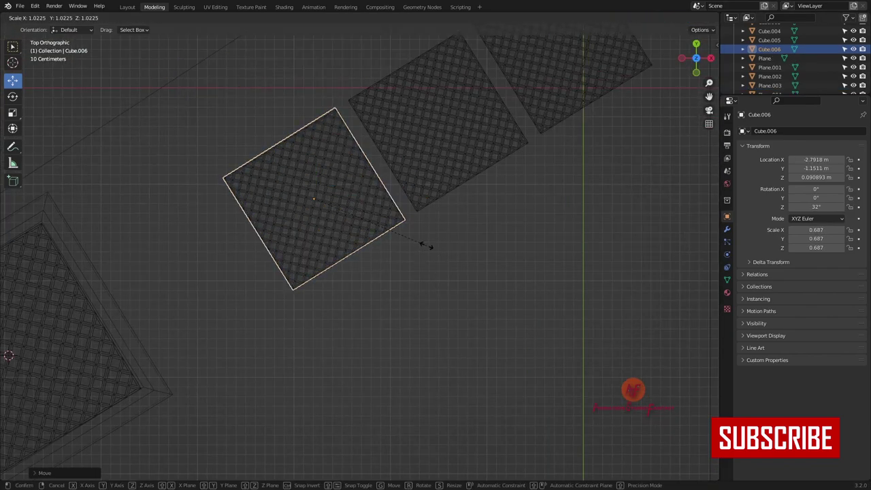
key("shift+d")
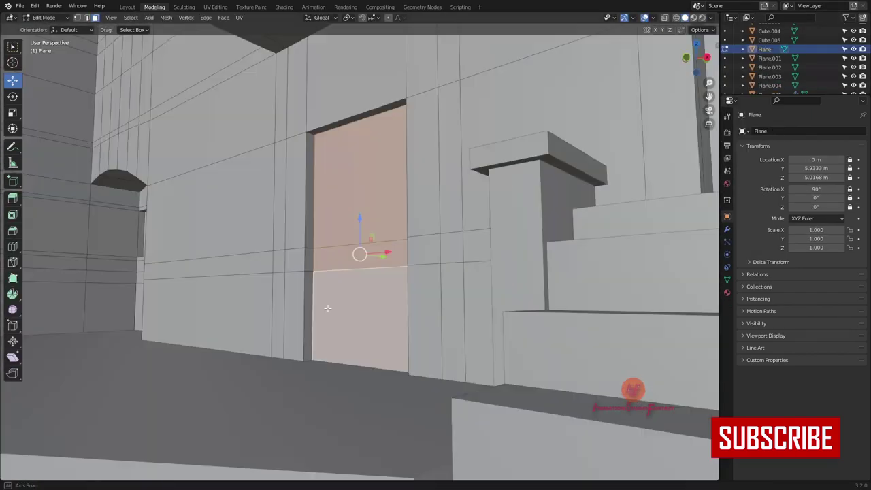
Step: Extrude the selected strip into the doorway, save, and return to the camera view
middle_click_drag(327, 308, 532, 296)
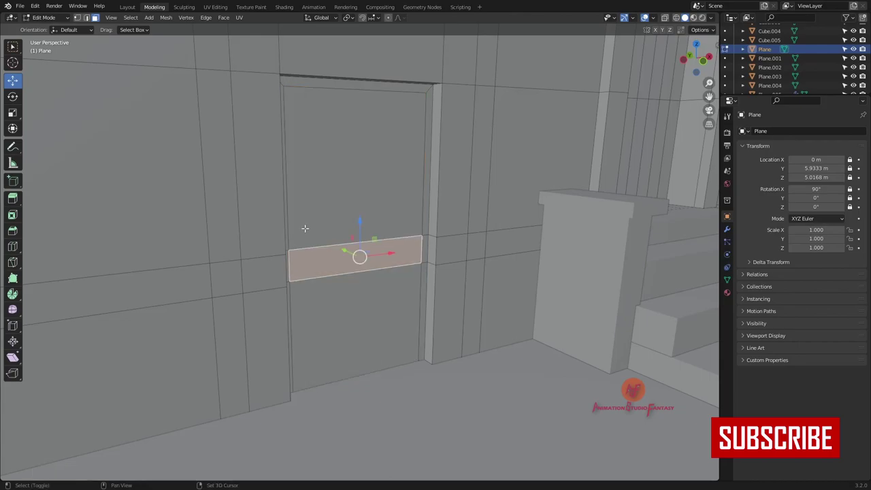
key("e")
key("ctrl+s")
key("ctrl+Tab")
left_click(394, 204)
key("KP_0")
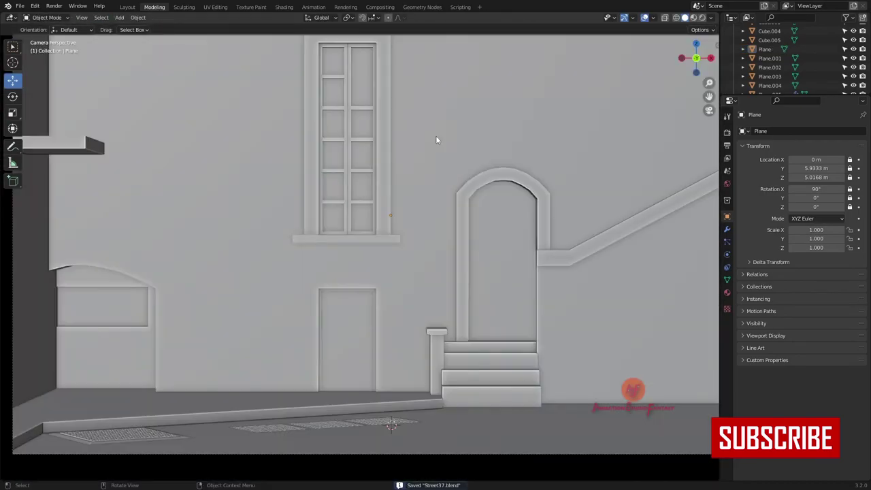
scroll(526, 329, "down", 5)
Step: Select the top step's face and add a loop cut across it
left_click(385, 288)
key("KP_Decimal")
key("Tab")
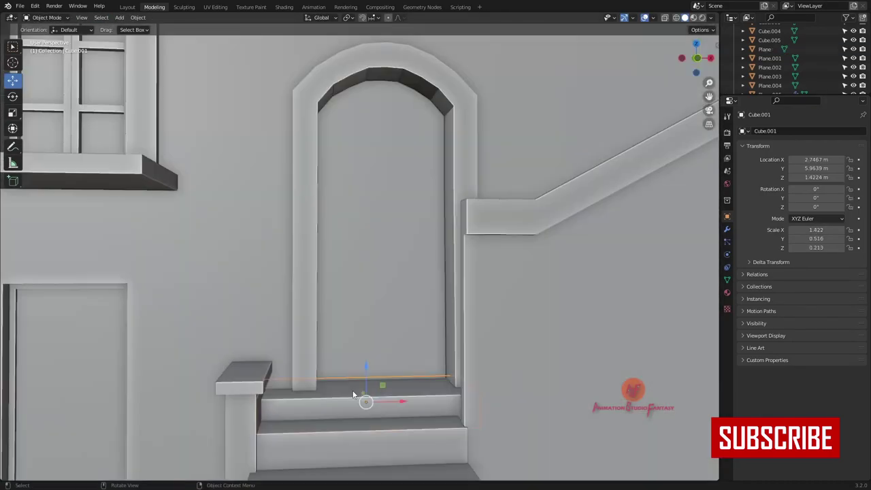
left_click(334, 362)
key("ctrl+r")
left_click(334, 362)
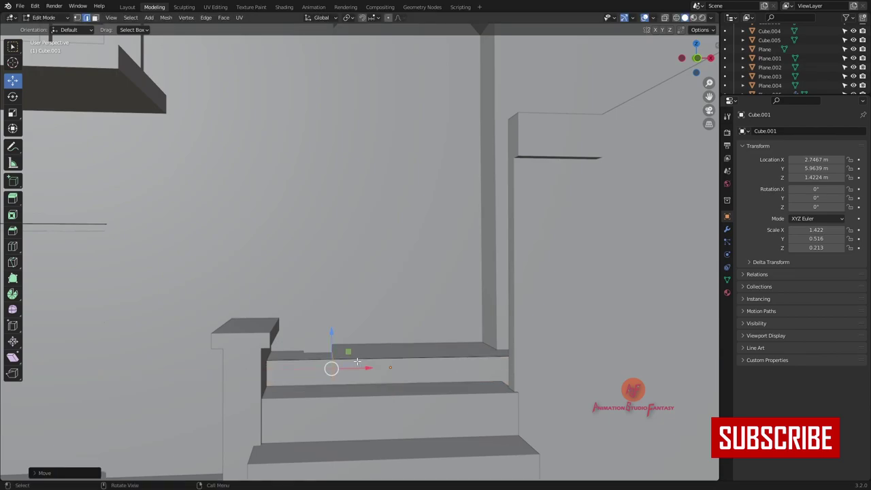
scroll(455, 342, "down", 1)
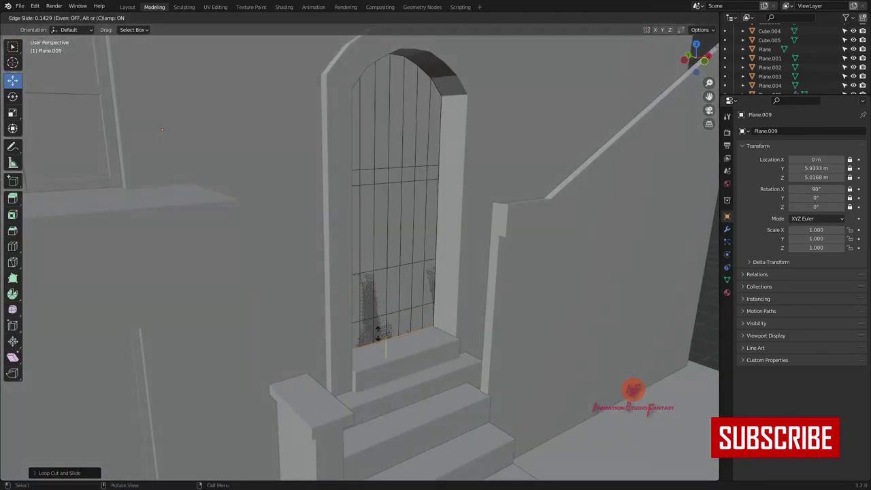
Step: Delete the door's bottom row of faces and add a Solidify modifier for thickness
key("ctrl+z")
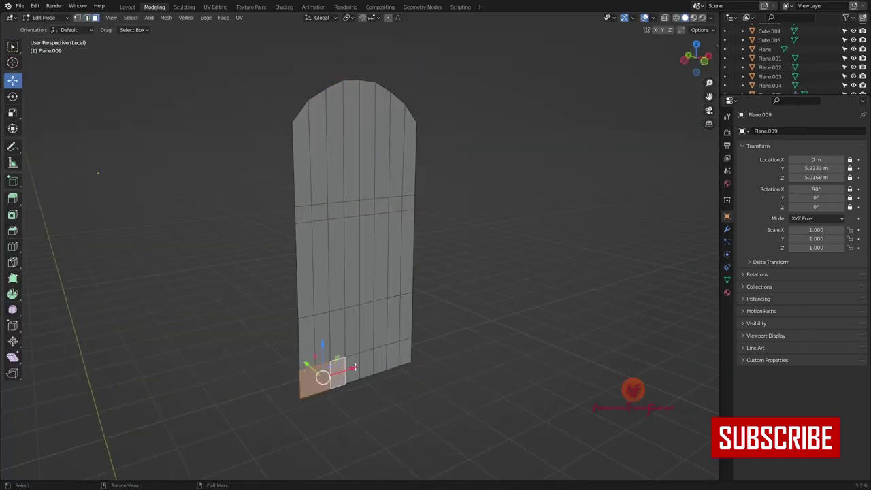
key("Tab")
left_click(726, 229)
left_click(755, 131)
left_click(684, 329)
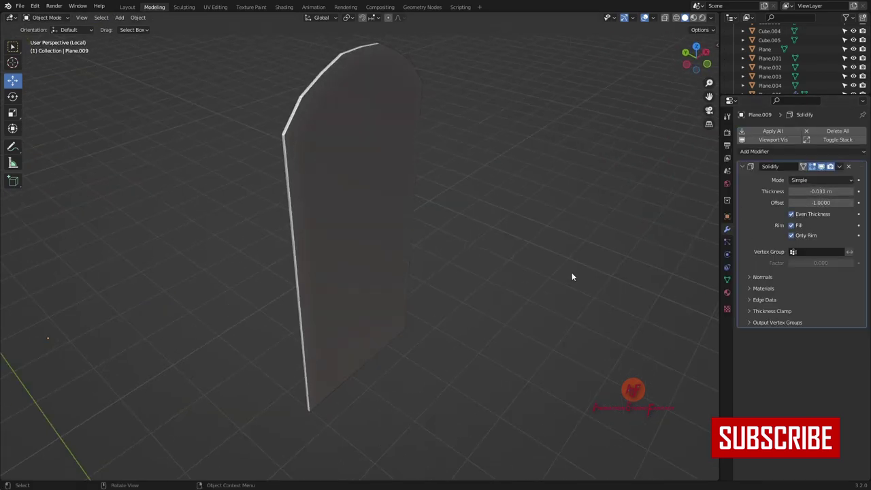
Step: Select the frame and bottom-rail faces of the door, checking them from below
key("ctrl+Tab")
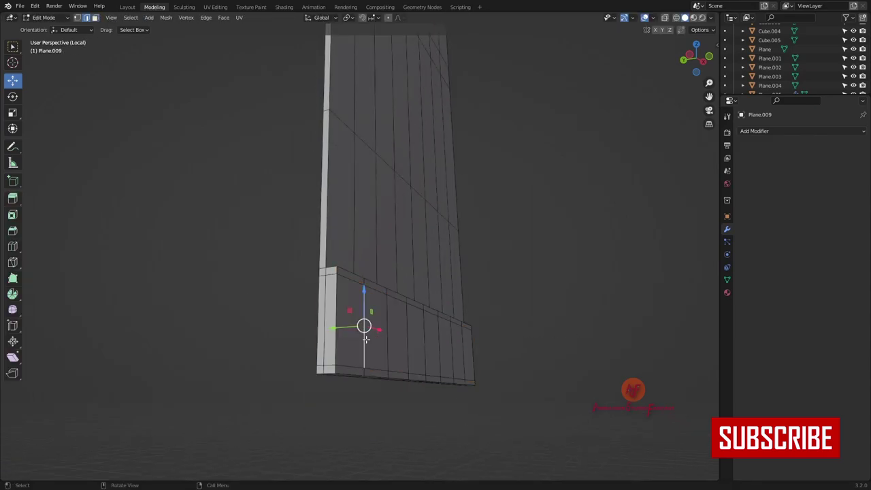
key("3")
left_click(446, 347, "shift")
right_click(470, 349)
mouse_move(470, 348)
middle_mouse_down()
mouse_move(565, 262)
mouse_move(347, 256)
mouse_move(551, 224)
mouse_move(570, 247)
mouse_move(445, 331)
mouse_move(477, 368)
mouse_move(414, 397)
mouse_move(424, 358)
mouse_move(353, 340)
mouse_move(451, 337)
mouse_move(447, 317)
mouse_move(395, 390)
middle_mouse_up()
left_click(481, 383, "shift")
mouse_move(398, 191)
middle_mouse_down()
mouse_move(522, 201)
mouse_move(378, 359)
mouse_move(521, 352)
mouse_move(413, 326)
middle_mouse_up()
Step: Merge the whole door mesh by distance and save the scene as Street41.blend
key("alt+a")
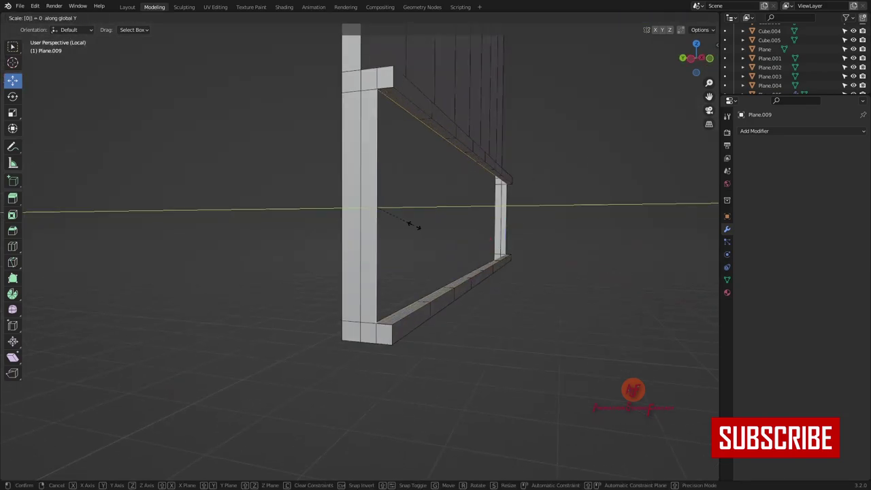
key("a")
key("m")
left_click(371, 220)
key("Tab")
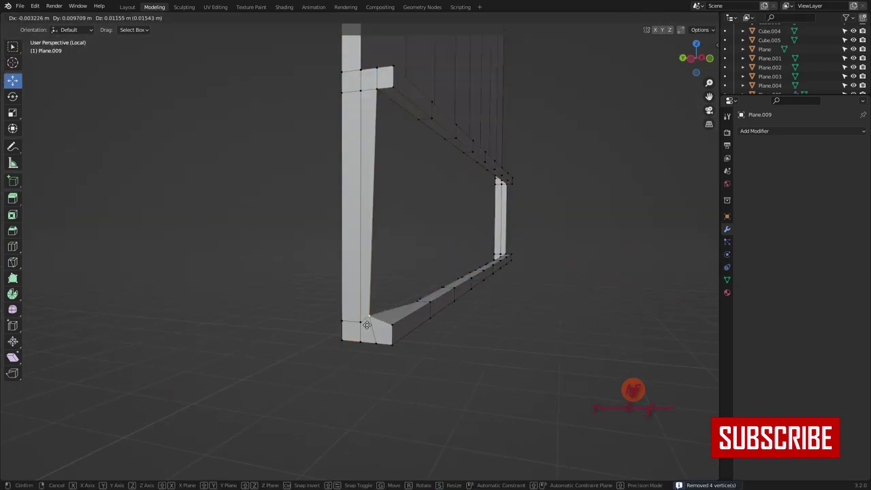
key("grave")
key("ctrl+s")
key("KP_Divide")
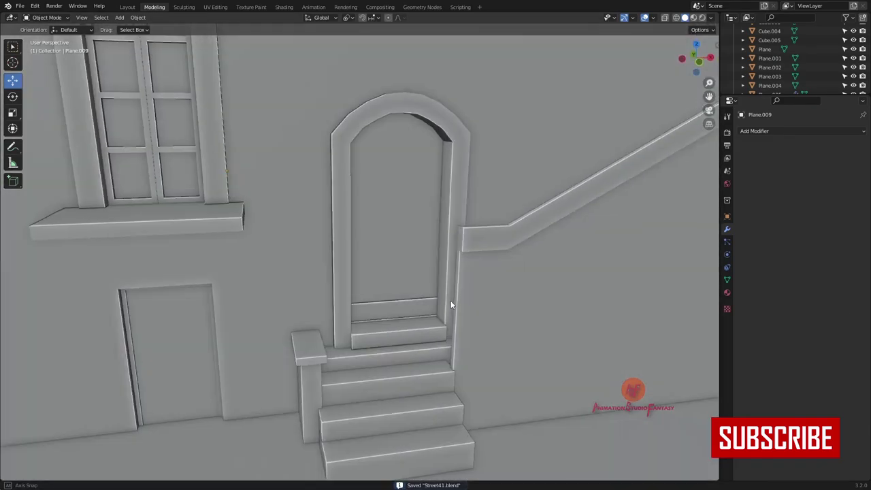
Step: Add a small cylinder and place it across the middle of the arched door in front view
key("KP_1")
key("shift+a")
left_click(477, 88)
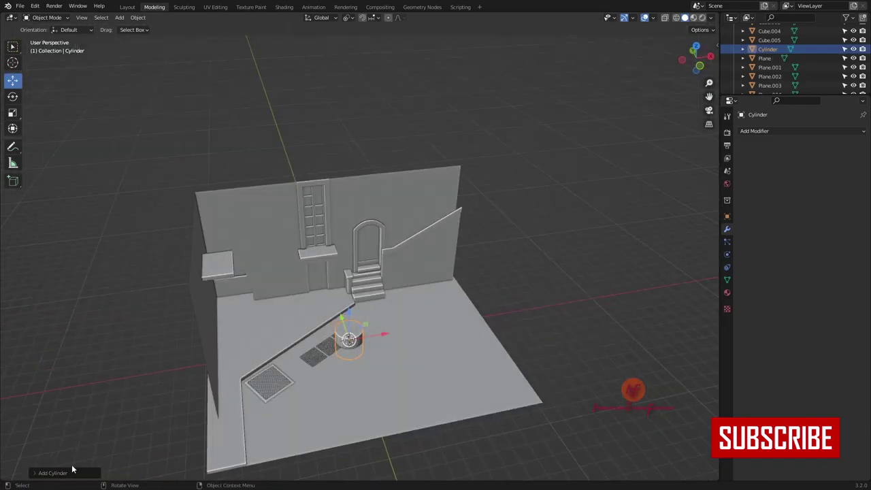
left_click(41, 472)
left_click(41, 472)
key("s")
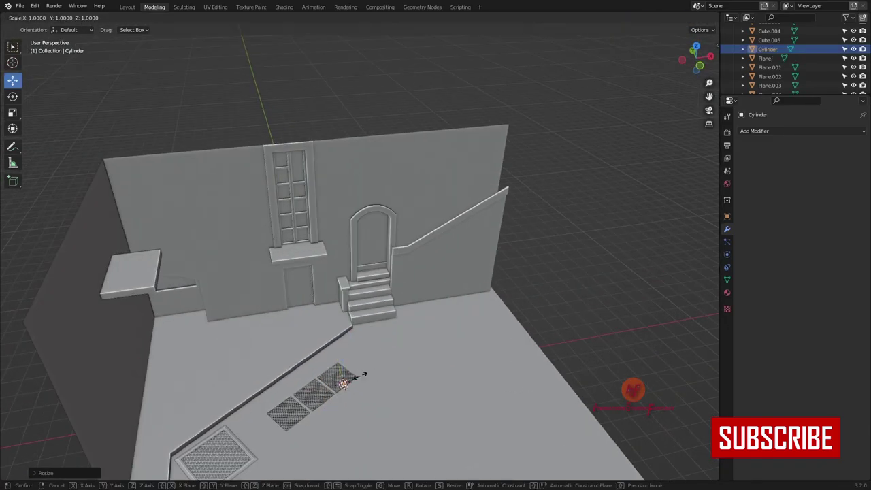
key("KP_1")
key("g")
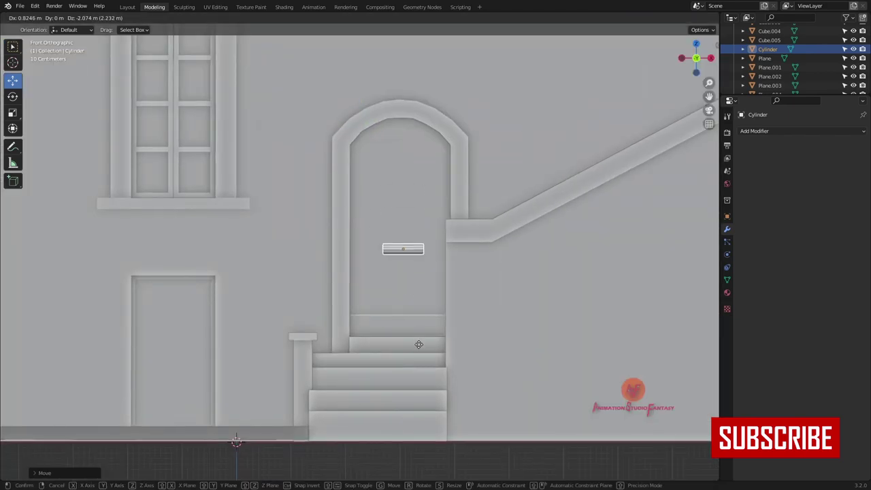
key("g")
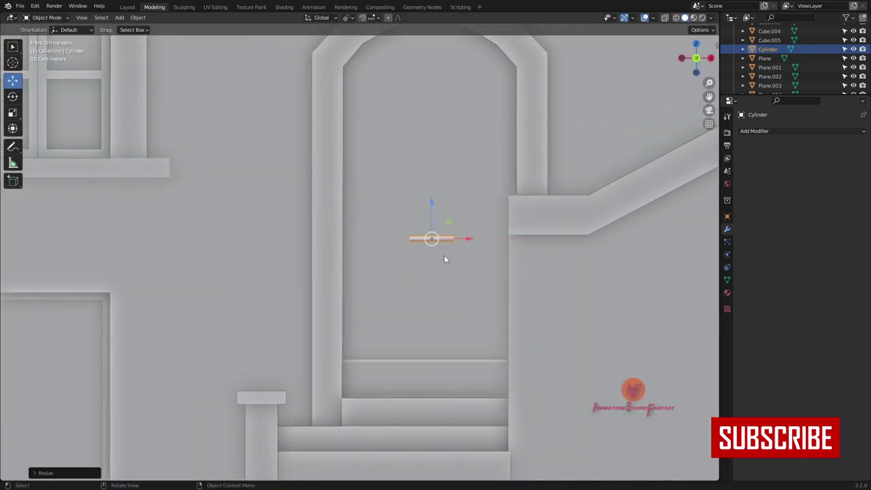
middle_click_drag(444, 254, 355, 242)
key("KP_Divide")
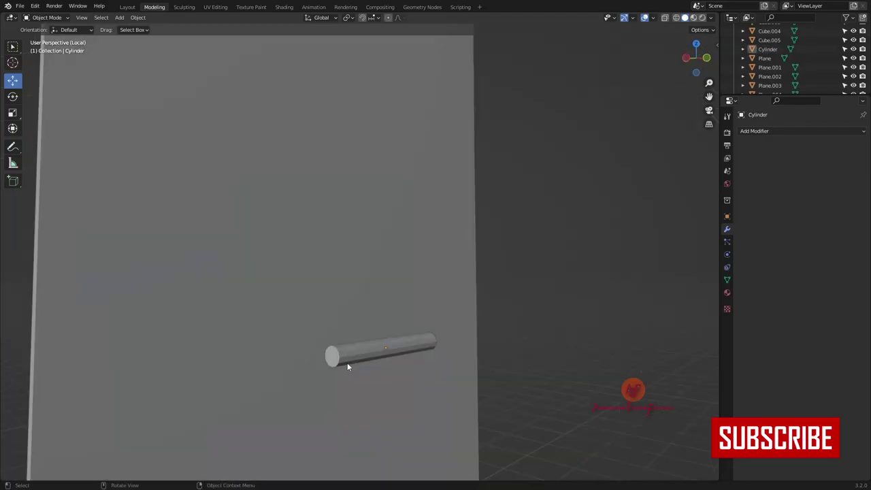
Step: Delete half of the cylinder and add a Mirror modifier
key("Tab")
key("x")
left_click(321, 351)
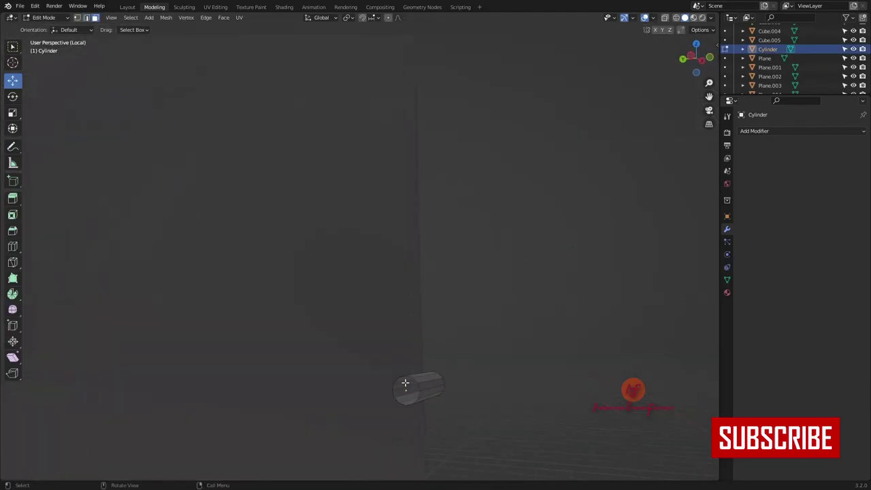
key("Tab")
left_click(753, 131)
left_click(686, 236)
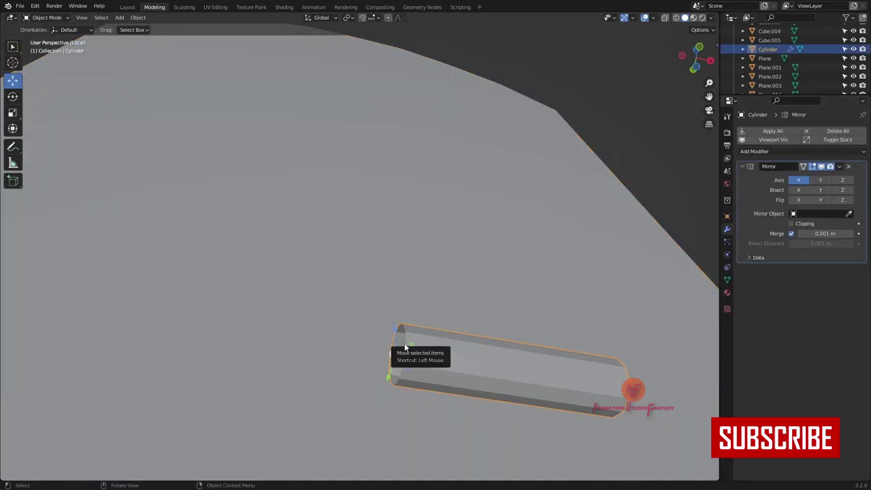
Step: Snap the 3D cursor and set the cylinder's origin to it
key("Tab")
key("shift+s")
left_click(398, 389)
key("Tab")
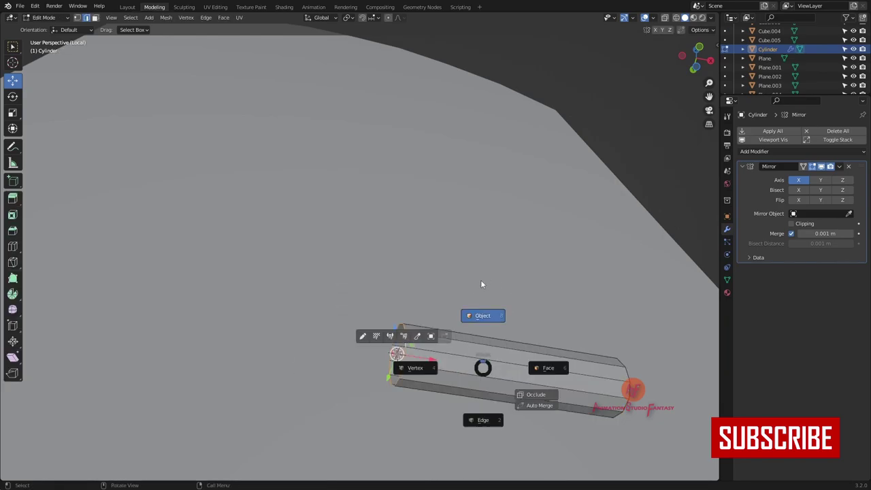
left_click(480, 280)
right_click(408, 322)
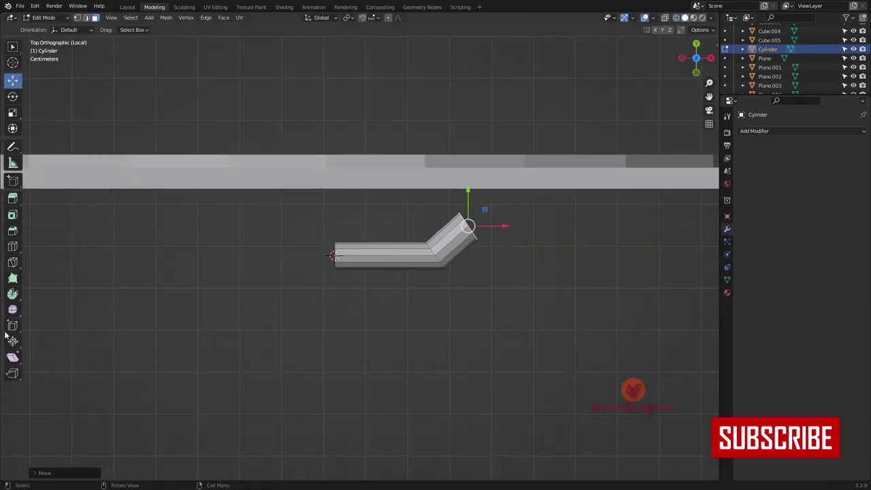
Step: Shear the bent end, then extrude and angle a new segment toward the door along Y
left_click(505, 212)
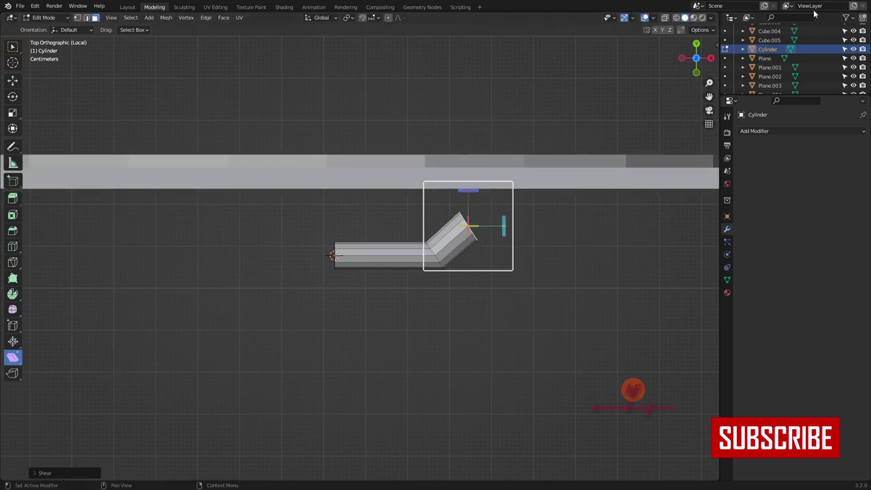
key("r")
key("e")
key("r")
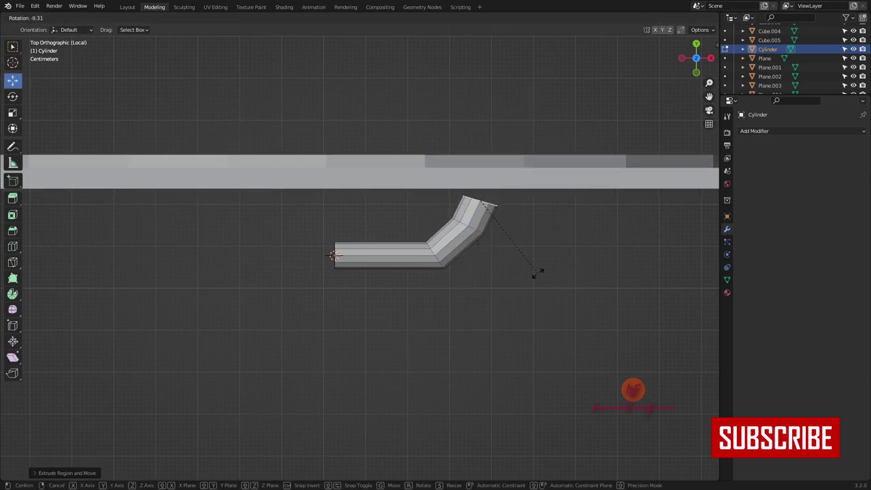
key("g")
key("y")
left_click(467, 136)
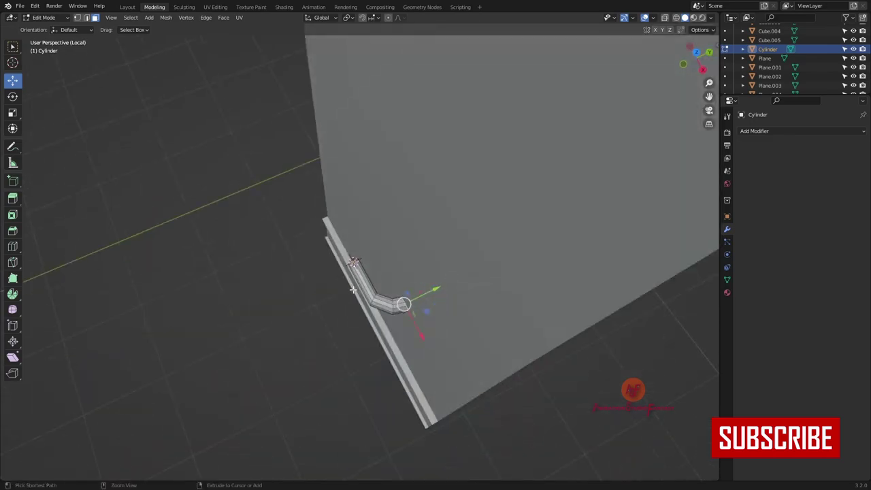
middle_click_drag(467, 136, 459, 311)
Step: Flare the bent section and add a scaled edge loop across the vertical part
key("KP_7")
key("s")
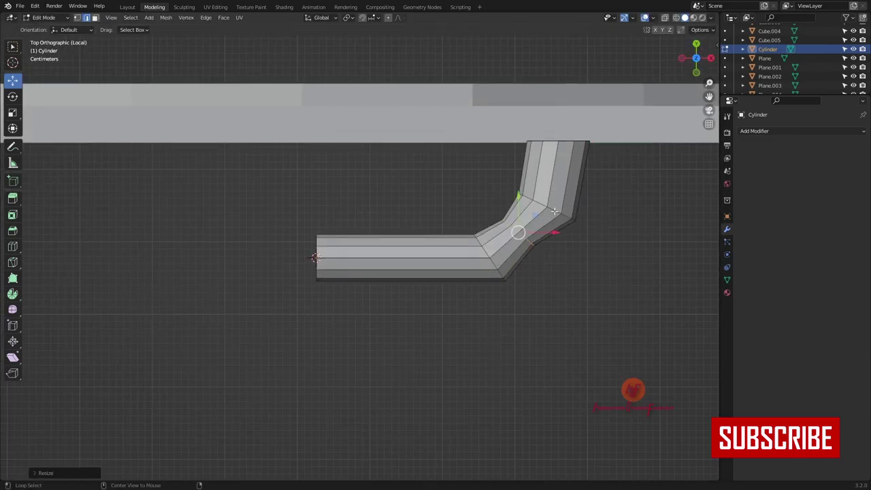
left_click(599, 274)
key("ctrl+r")
left_click(567, 184)
key("s")
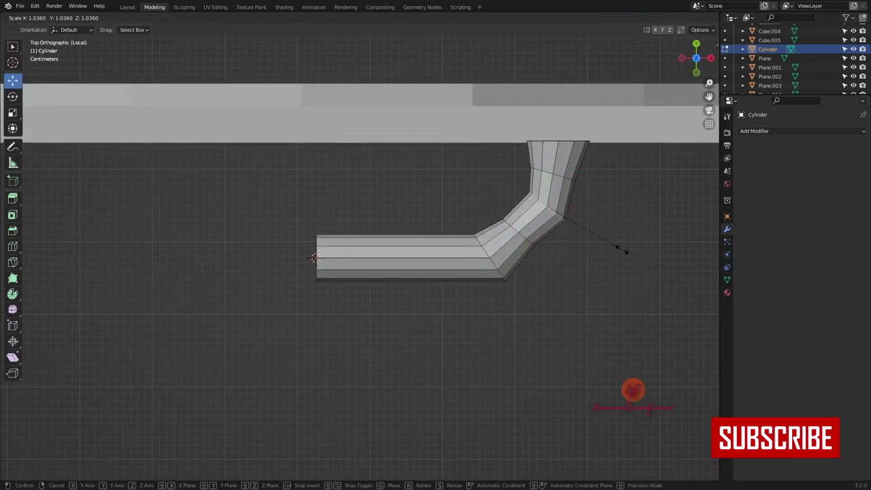
key("s")
left_click(347, 331)
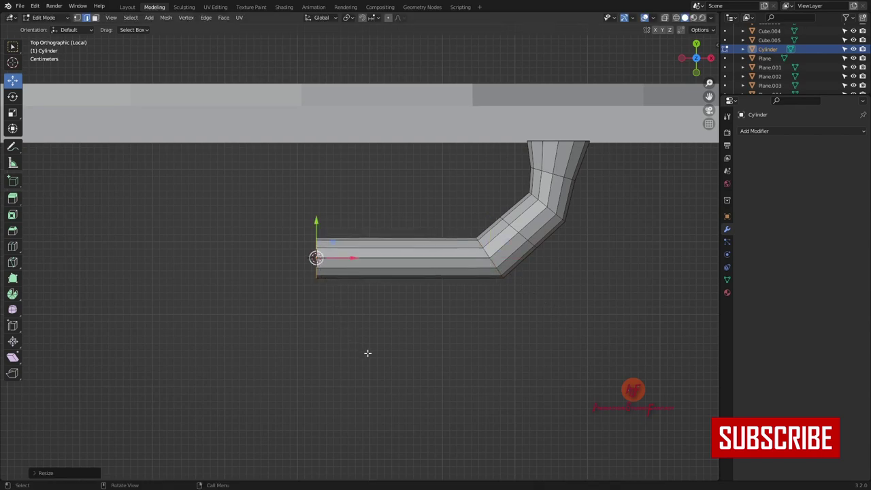
key("Tab")
middle_click_drag(346, 154, 264, 270)
key("KP_7")
Step: Bevel the handle's lower and upper corner loops into rounded curves
key("Tab")
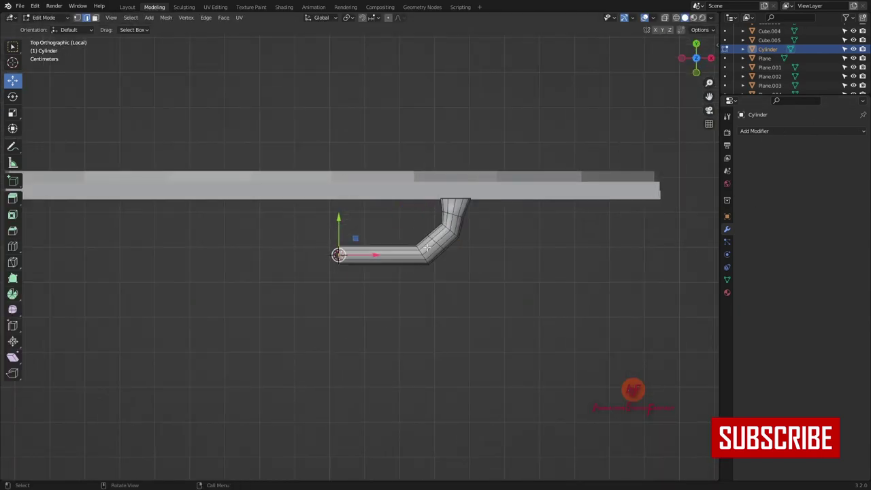
scroll(476, 272, "up", 4)
key("ctrl+b")
scroll(530, 306, "up", 2)
left_click(544, 272)
key("Tab")
key("Tab")
left_click(518, 215, "alt")
key("ctrl+b")
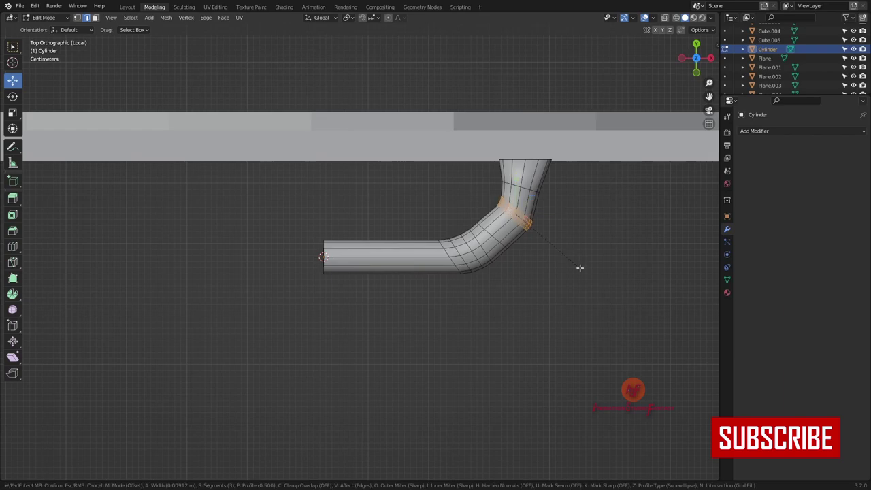
Step: Finish the upper bevel, shade the handle smooth and show objects in random colours
left_click(523, 203)
key("Tab")
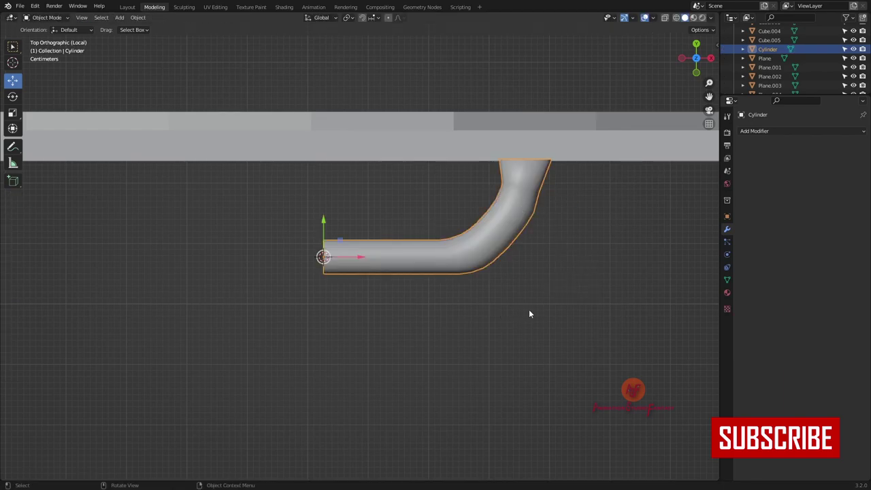
right_click(552, 265)
left_click(552, 265)
mouse_move(553, 265)
middle_mouse_down()
mouse_move(303, 307)
mouse_move(539, 302)
middle_mouse_up()
left_click(710, 18)
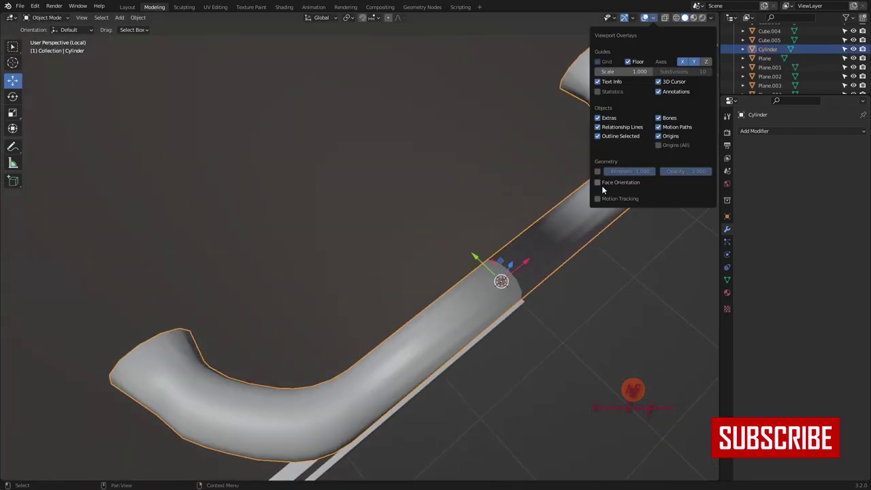
left_click(651, 122)
Step: Tidy the handle mesh and switch the handle to flat shading
key("Tab")
right_click(485, 260)
left_click(524, 288)
key("Tab")
scroll(508, 285, "down", 5)
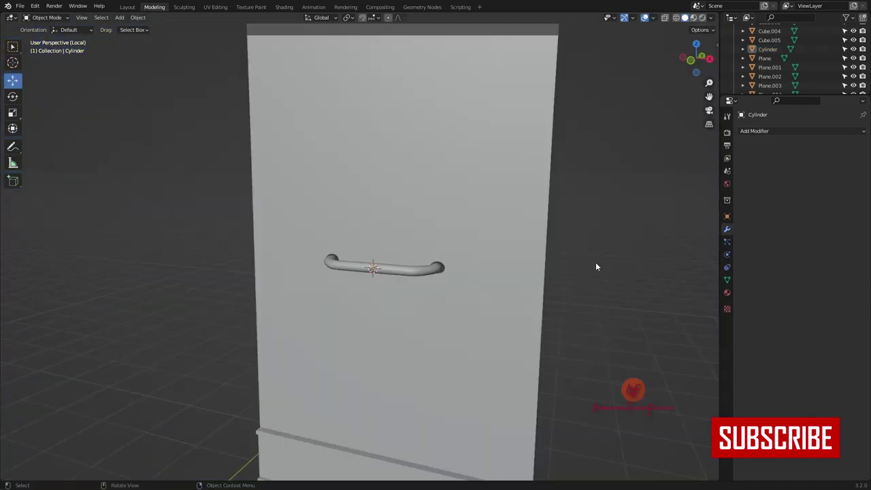
middle_click_drag(595, 262, 418, 237)
left_click(324, 292)
right_click(339, 300)
left_click(338, 300)
Step: Return to the front view of the door to add a torus
key("Tab")
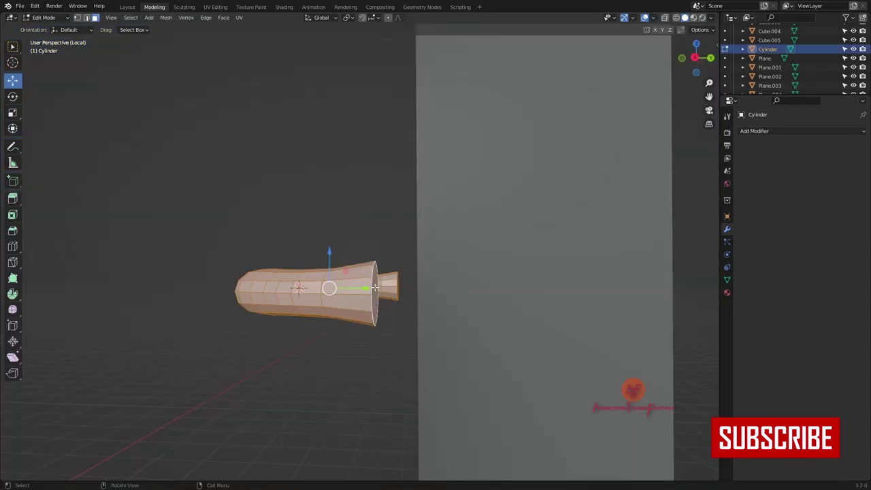
right_click(413, 306)
key("Tab")
middle_click_drag(413, 311, 460, 296)
key("KP_1")
middle_click_drag(378, 243, 376, 269)
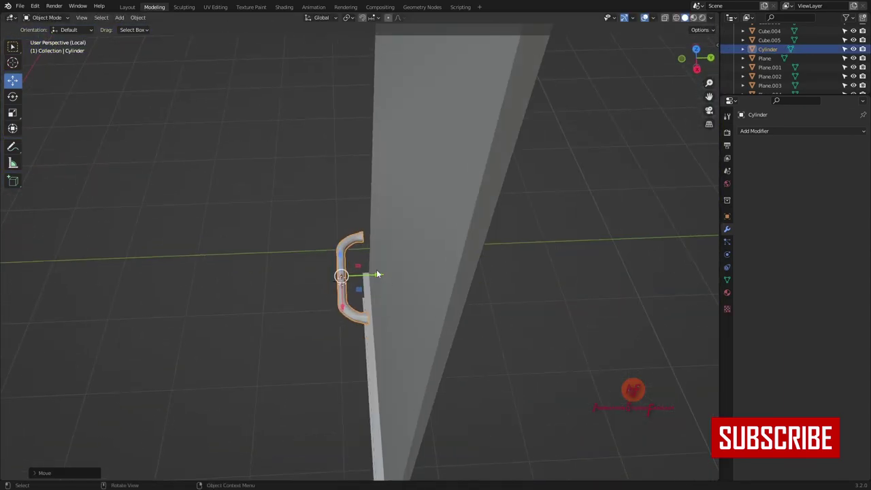
key("KP_1")
key("shift+a")
Step: Add a torus and set its major radius to 1.4 m
left_click(501, 80)
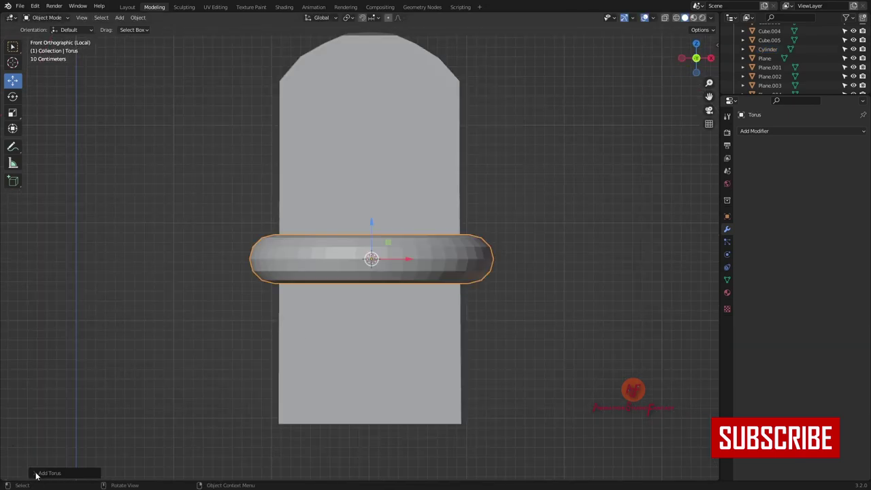
key("r")
key("Escape")
left_click(42, 475)
key("ctrl+z")
middle_click_drag(170, 368, 247, 369)
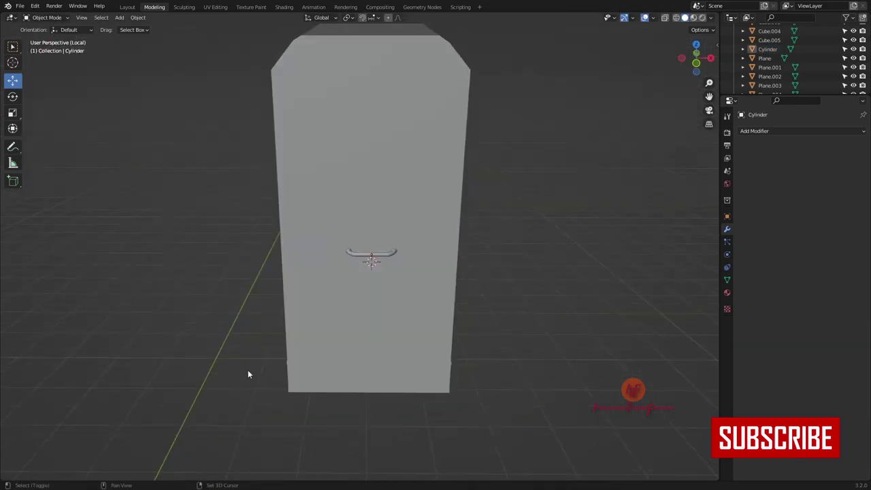
key("shift+a")
left_click(302, 109)
left_click_drag(117, 381, 136, 380)
Step: Shrink the torus and place it on the door above the handle
key("s")
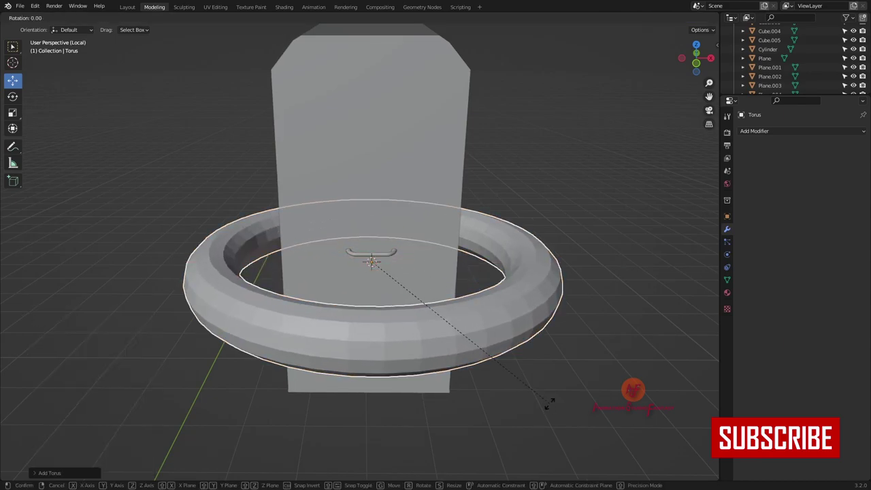
key("KP_1")
left_click(402, 256)
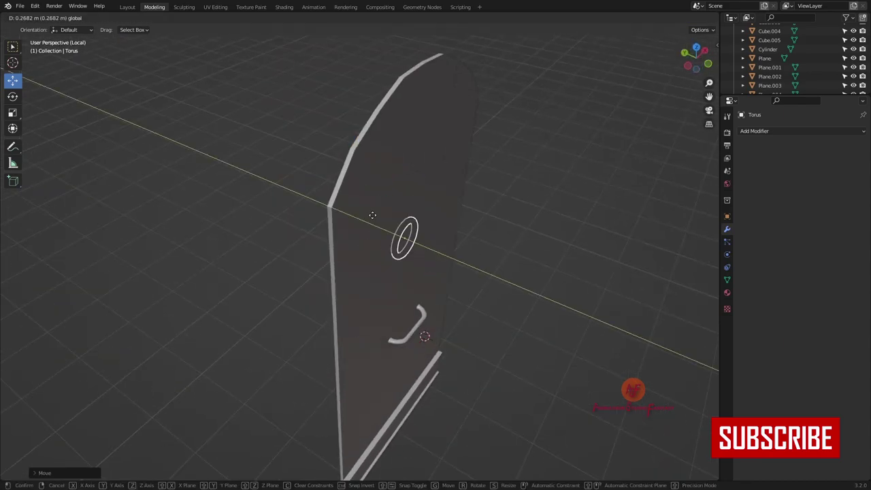
middle_click_drag(402, 256, 379, 228)
Step: Put the door panel into Edit Mode and choose the mesh selection mode
left_click(354, 335)
key("Tab")
key("shift+s")
left_click(354, 335)
key("Tab")
key("KP_1")
key("shift+a")
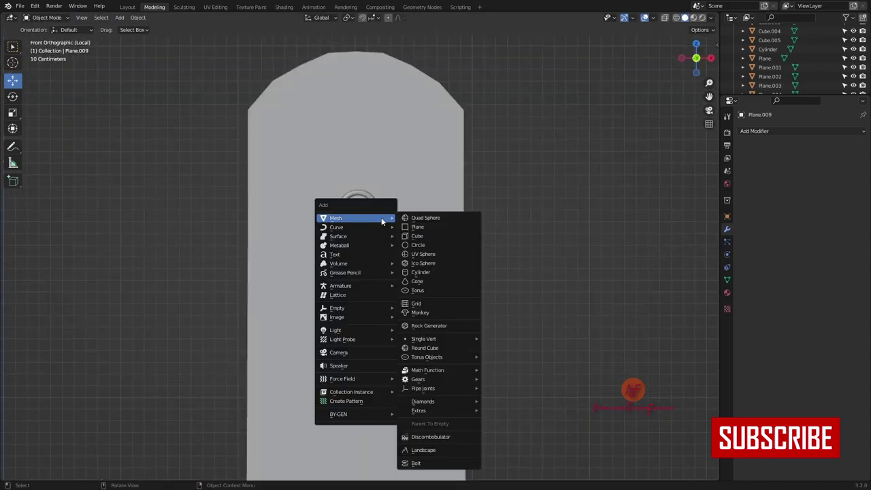
key("Tab")
key("ctrl+Tab")
Step: Select the door handle and move it to a new position on the door
left_click(373, 171)
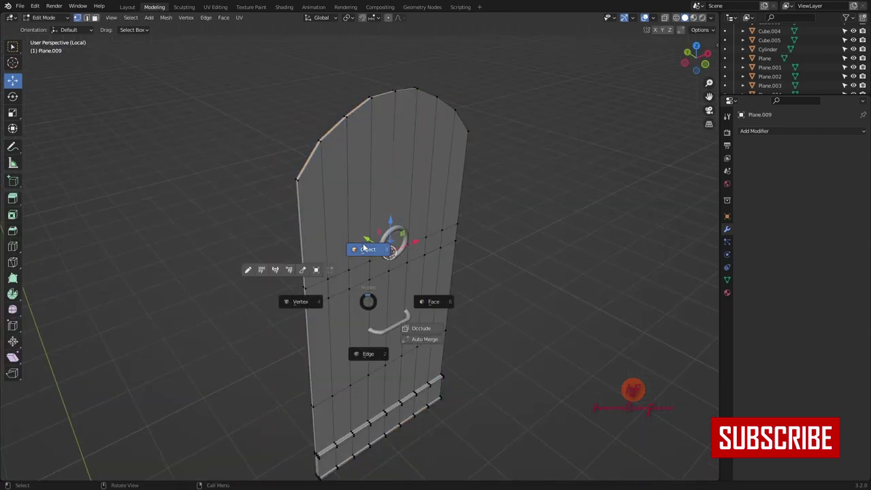
key("KP_1")
key("shift+a")
key("Escape")
key("g")
middle_click_drag(362, 281, 369, 333)
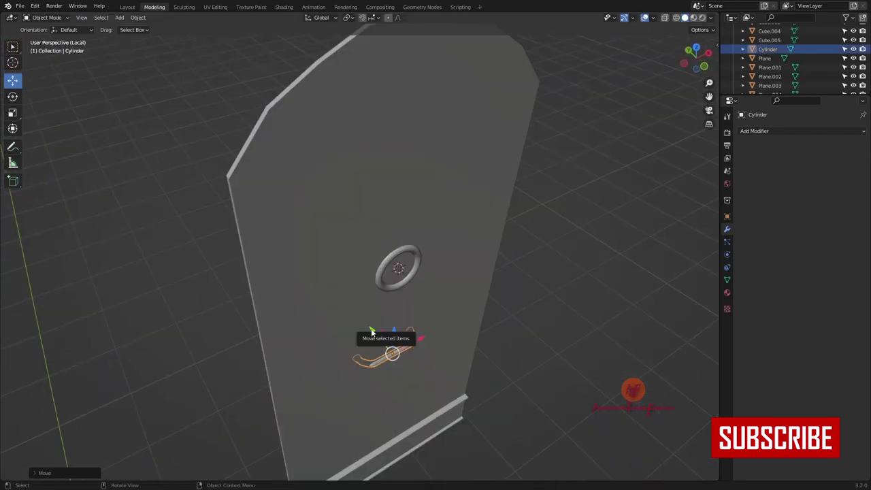
key("KP_1")
left_click(347, 273)
middle_click_drag(347, 273, 408, 340)
Step: Add a cube, shrink it and move it up toward the top of the ring
key("shift+a")
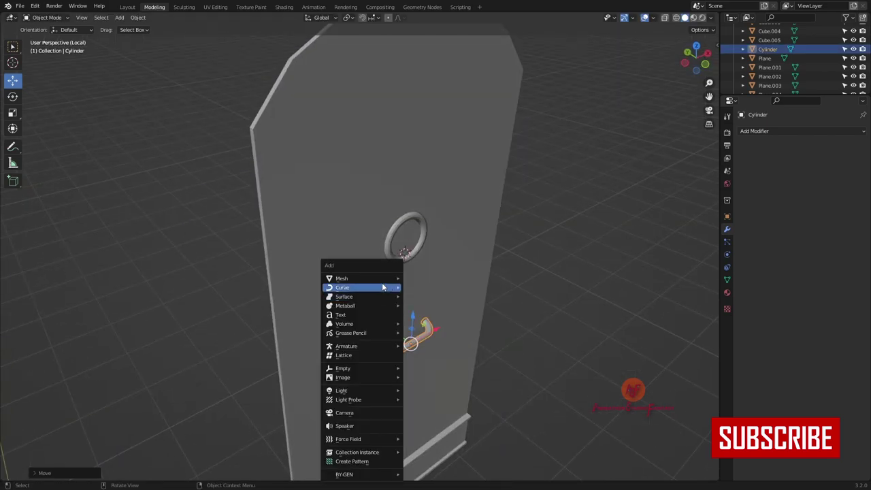
left_click(476, 295)
key("s")
key("g")
key("z")
key("KP_1")
Step: Flatten the cube front to back and seat it on top of the ring
scroll(445, 224, "up", 2)
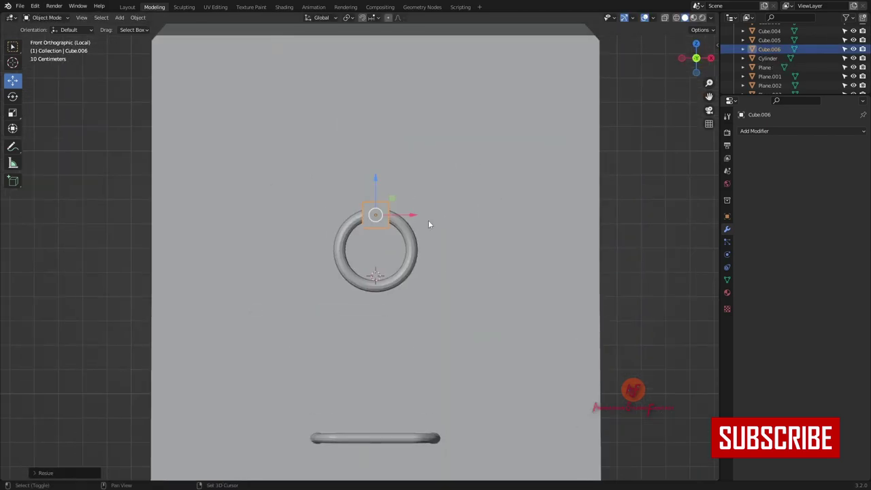
middle_click_drag(428, 224, 264, 280)
key("g")
left_click(271, 275)
key("g")
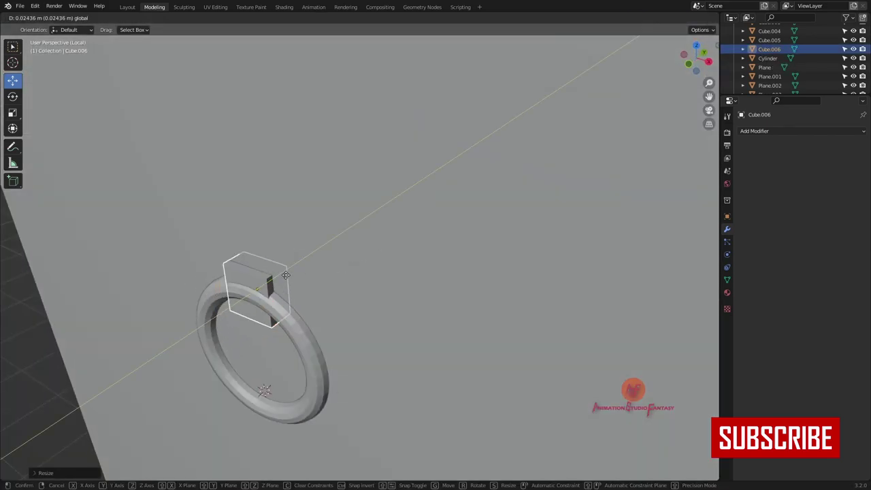
left_click(286, 275)
key("KP_1")
Step: Add centred loop cuts to the cube and, in X-ray, pull its bottom vertices into a V point
key("Tab")
key("ctrl+r")
scroll(342, 239, "up", 1)
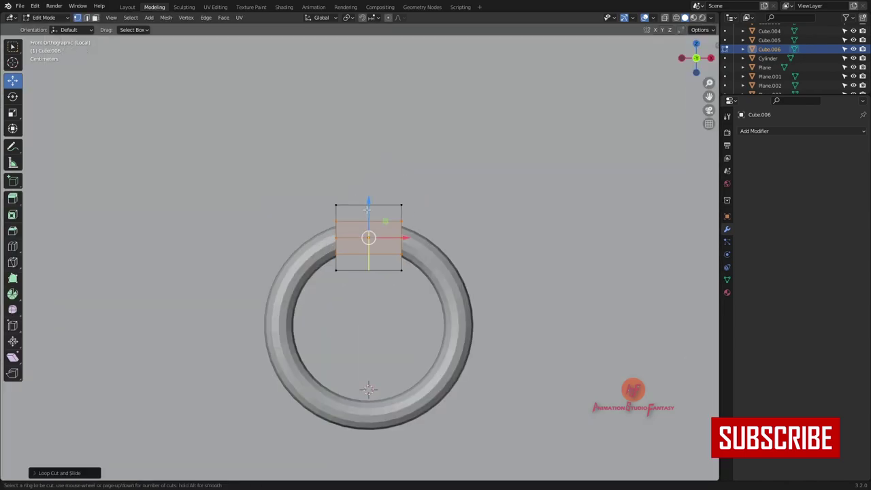
right_click(515, 251)
scroll(514, 251, "up", 2)
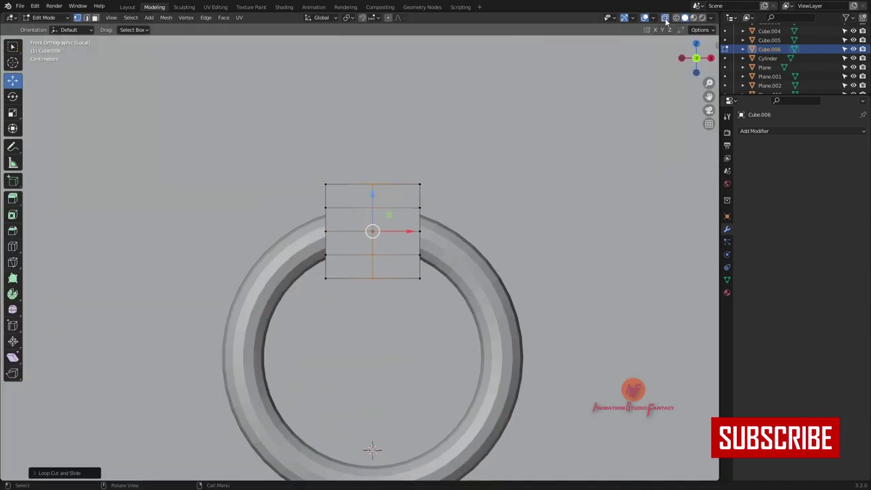
left_click(664, 18)
left_click_drag(313, 270, 429, 286)
key("g")
left_click(296, 216)
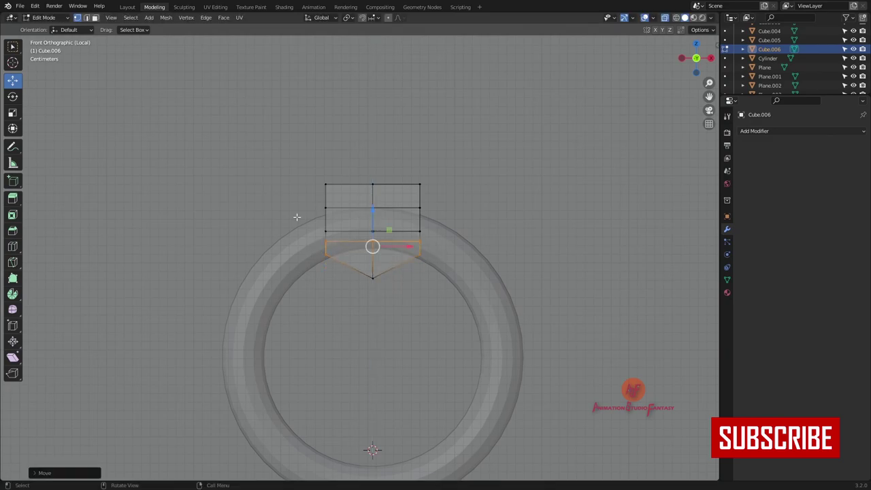
left_click_drag(315, 253, 479, 320)
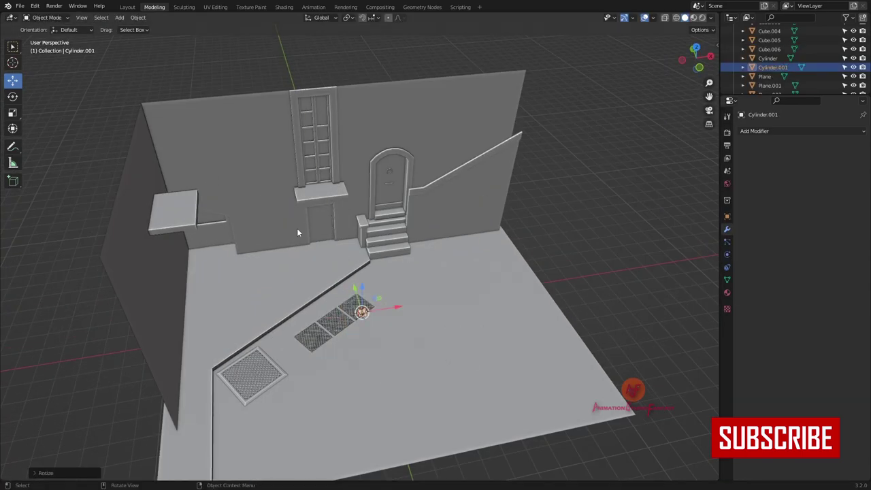
Step: Move Cylinder.001 onto the tall window's sill, checking it from camera, top and front views
key("KP_0")
key("g")
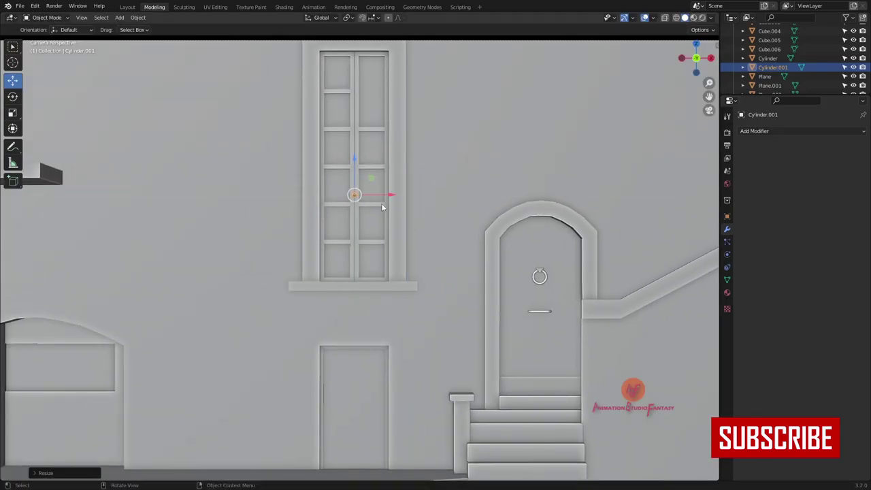
mouse_move(381, 203)
middle_mouse_down("shift")
mouse_move(439, 243)
mouse_move(293, 211)
middle_mouse_up("shift")
key("KP_7")
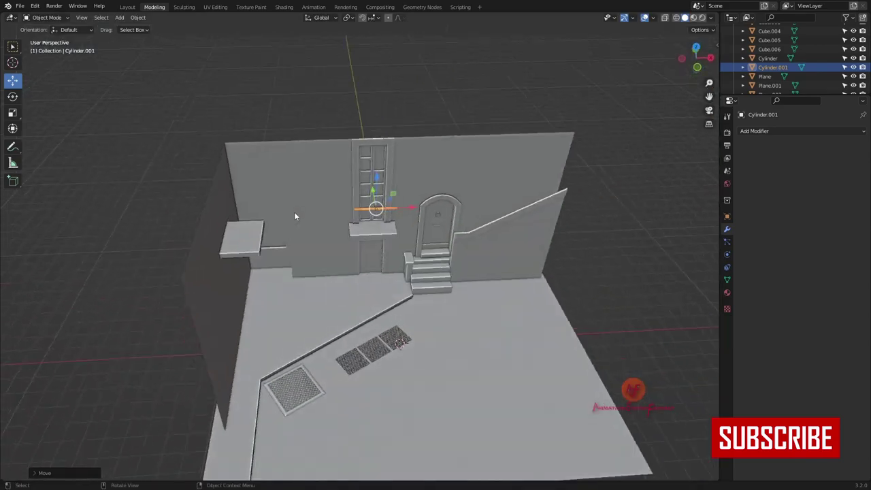
key("KP_7")
key("g")
key("KP_1")
scroll(389, 213, "down", 3)
scroll(469, 244, "up", 6)
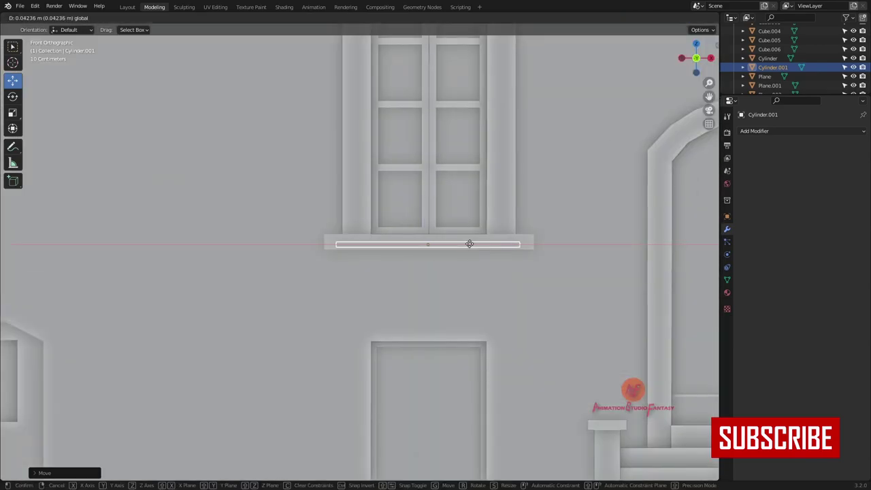
Step: Fix the rail at the sill and duplicate it rotated 90° about Z
left_click(403, 43)
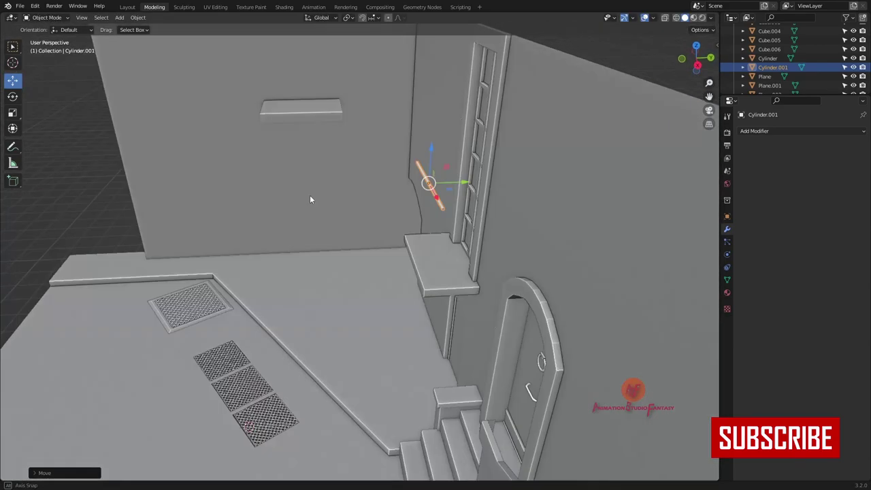
middle_click_drag(403, 43, 362, 308)
key("shift+d")
type("rz90")
key("Return")
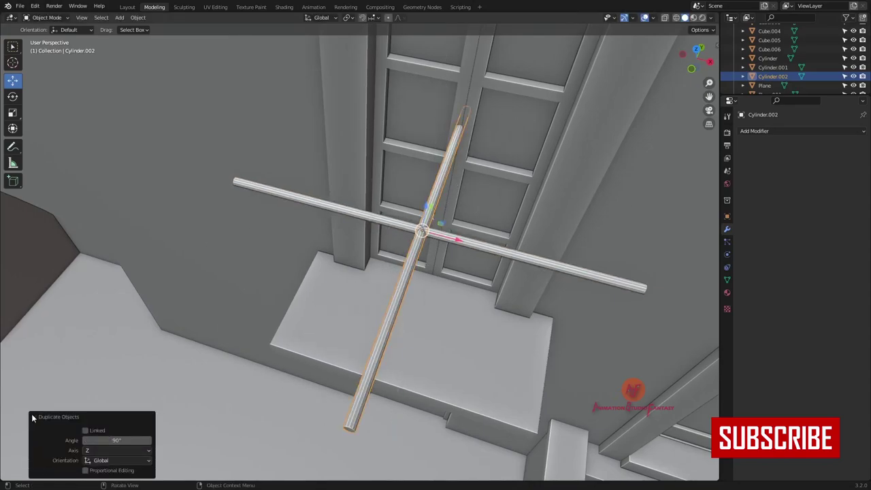
Step: Resize the rotated copy to serve as a side rail
key("KP_7")
key("s")
left_click(610, 225)
left_click(421, 294)
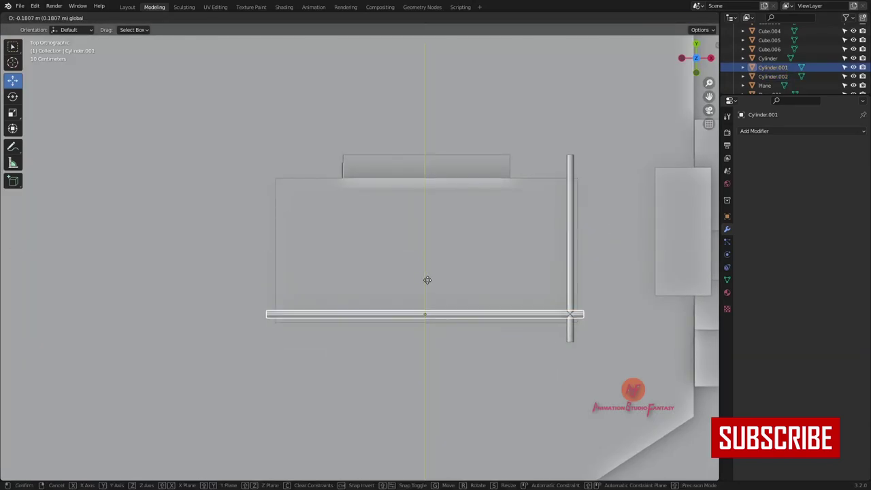
Step: Move the side rail into place with the balcony rails, checking from side and top
middle_click_drag(422, 295, 406, 253)
key("KP_3")
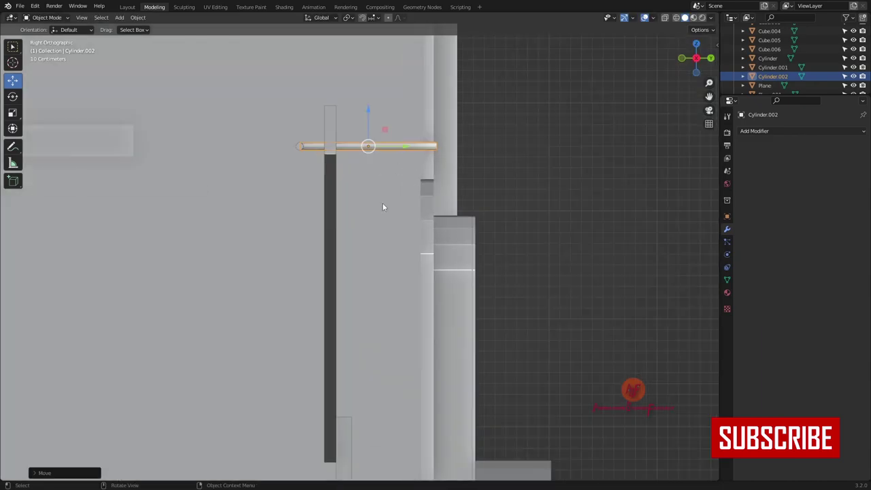
key("g")
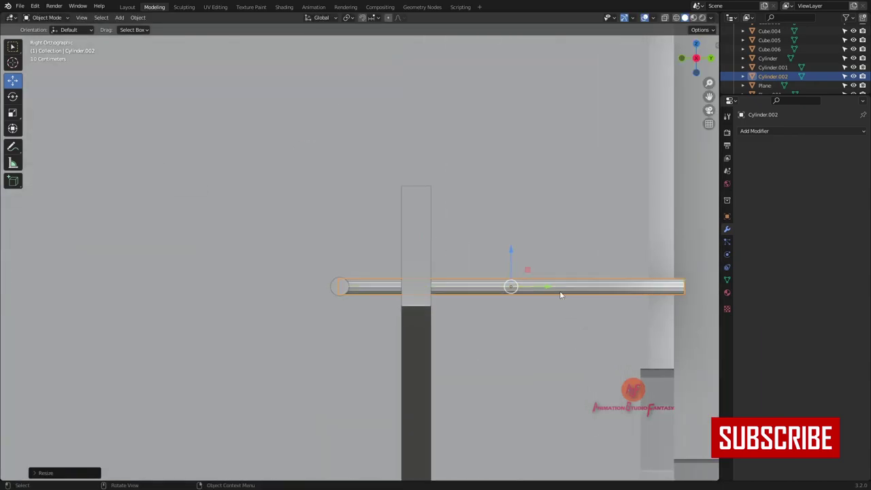
middle_click_drag(552, 297, 459, 302)
key("KP_7")
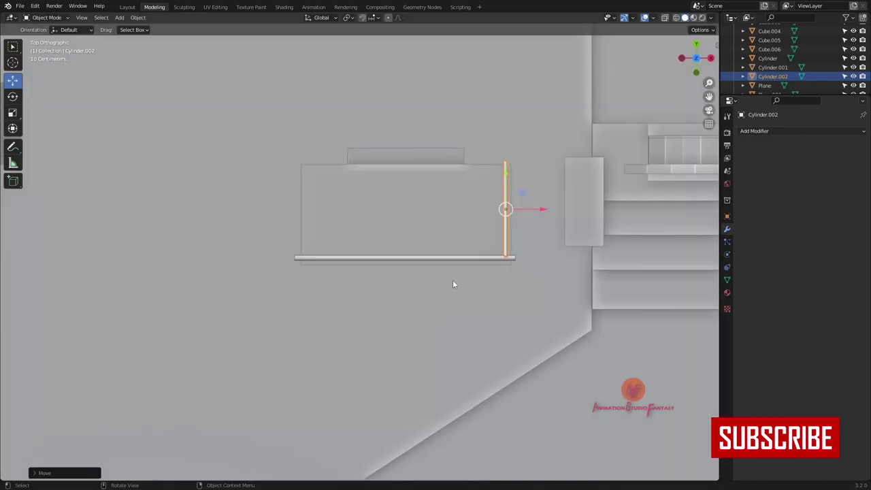
left_click(254, 274)
mouse_move(253, 275)
middle_mouse_down()
mouse_move(436, 268)
mouse_move(291, 276)
mouse_move(307, 245)
mouse_move(360, 311)
middle_mouse_up()
key("KP_1")
key("shift+a")
Step: Add a cube and scale it into a thin vertical baluster reaching the rail
left_click(398, 43)
key("s")
key("x")
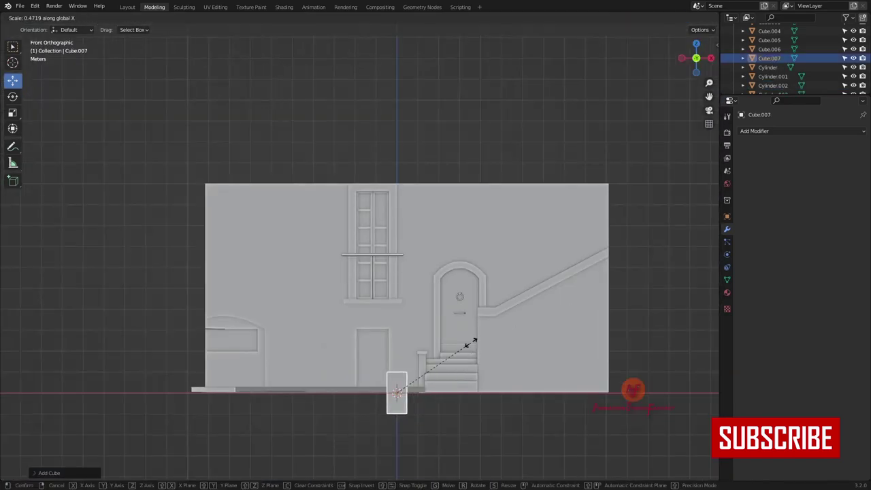
left_click(375, 312)
scroll(376, 313, "up", 5)
middle_click_drag(606, 362, 499, 396)
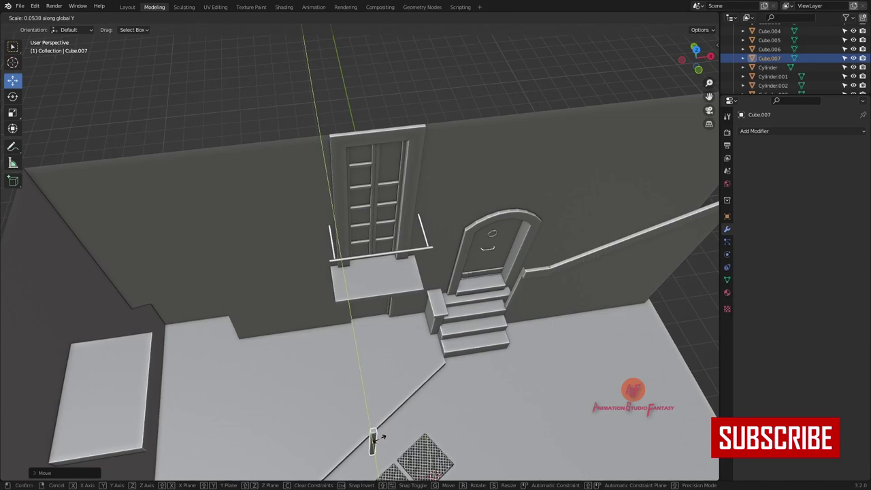
key("KP_1")
scroll(366, 330, "up", 2)
key("s")
key("z")
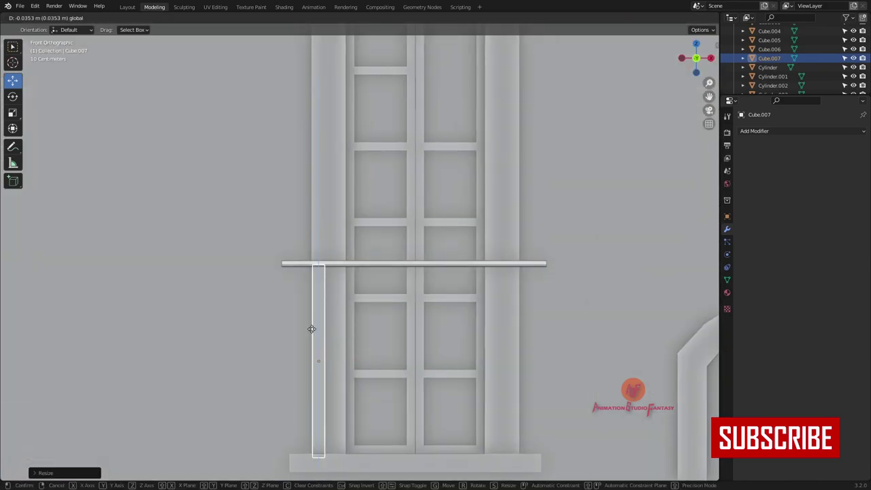
left_click(312, 329)
key("s")
key("x")
Step: Duplicate the baluster and repeat the copy across the front railing
key("shift+d")
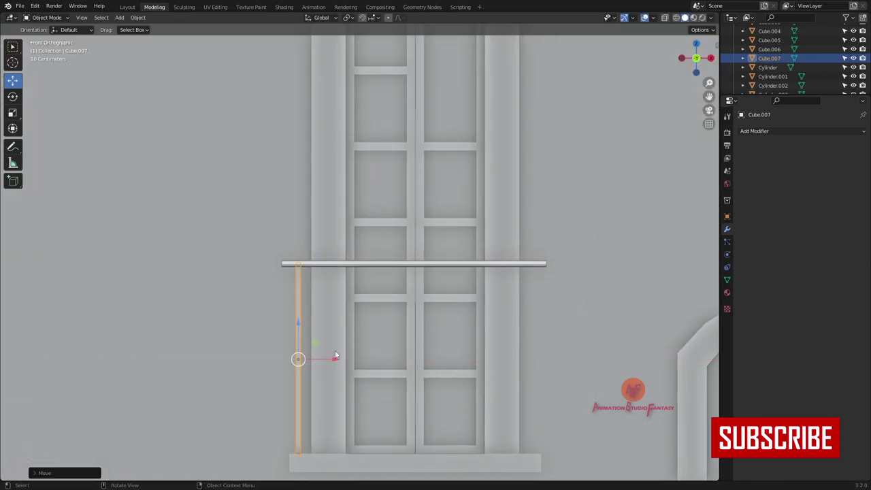
left_click(356, 352)
key("shift+r")
key("shift+r")
key("shift+r")
key("shift+r")
key("shift+r")
key("shift+r")
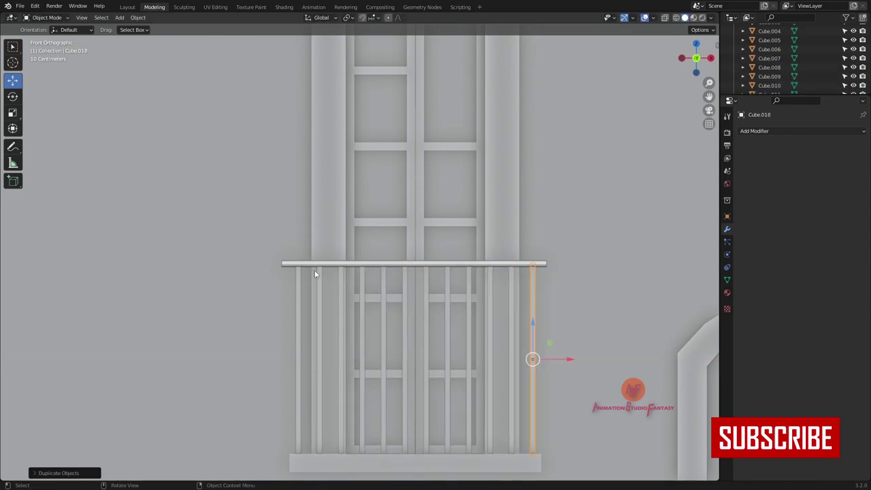
middle_click_drag(355, 352, 374, 313)
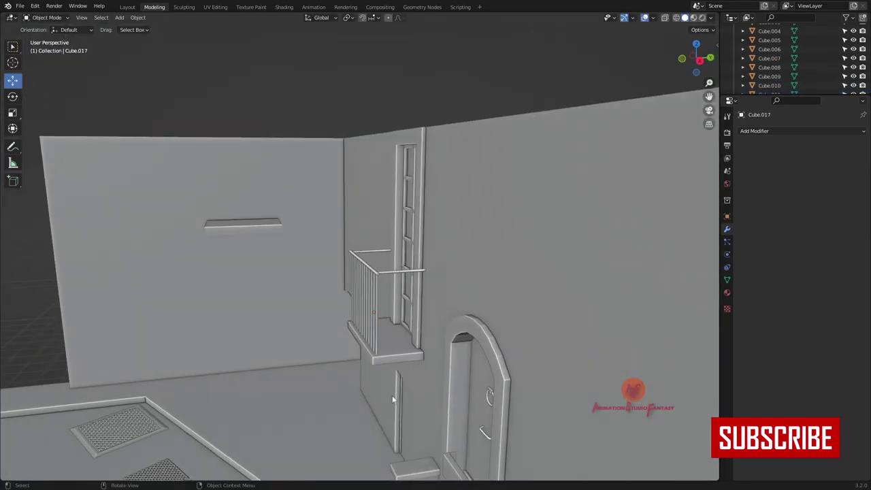
Step: Copy a baluster rotated 90° about Z for the side railing and duplicate it again
left_click(375, 313)
key("KP_7")
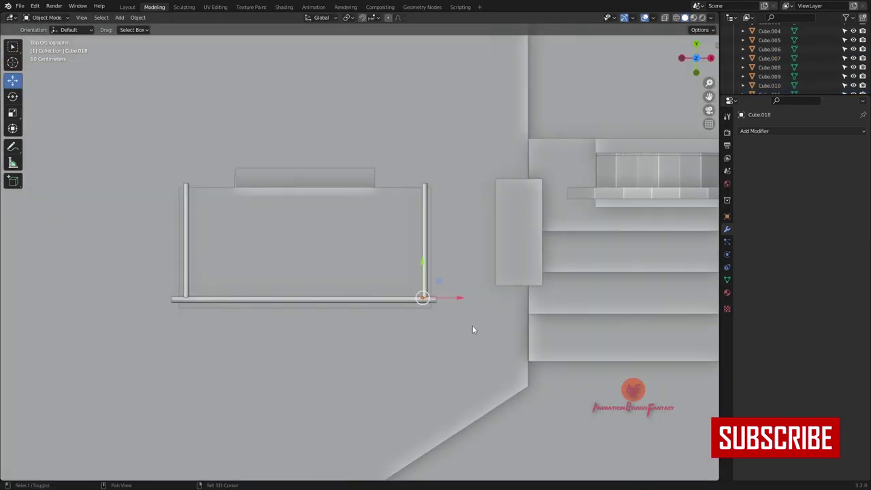
key("shift+d")
scroll(473, 327, "up", 3)
type("rz90")
key("Return")
key("KP_3")
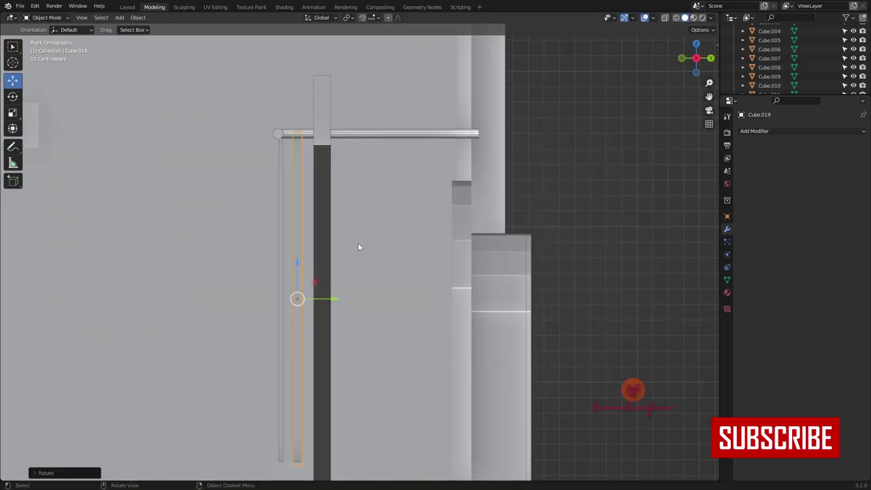
key("shift+d")
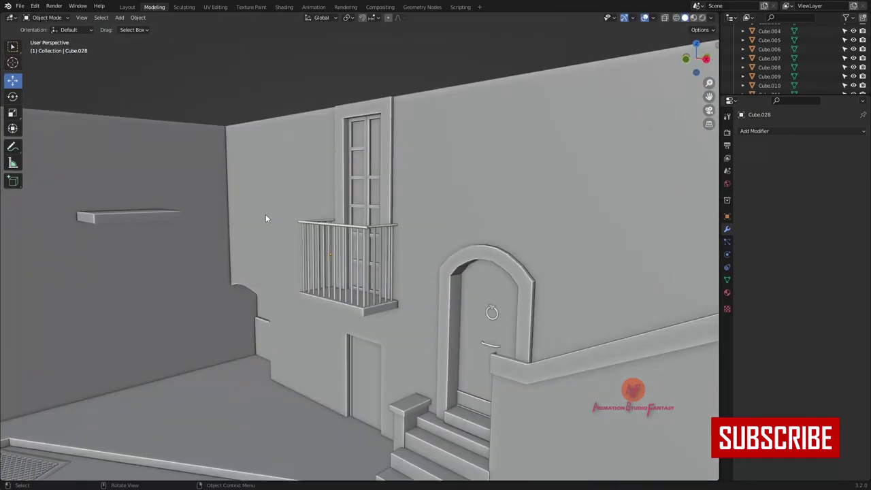
Step: Save the project and add a new Path curve
key("ctrl+s")
scroll(310, 350, "down", 2)
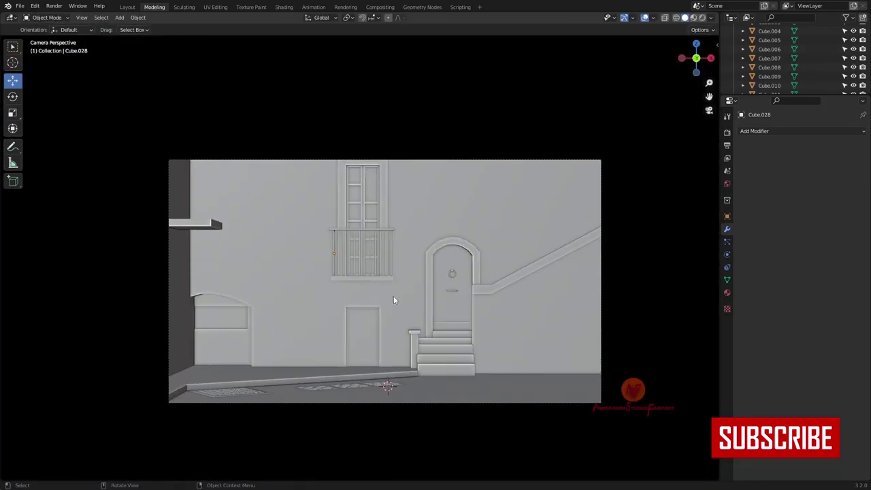
scroll(393, 295, "down", 3)
key("shift+a")
left_click(411, 328)
Step: Stand the path upright with a 90° X rotation and isolate it in front view
type("rx")
type("90")
key("Return")
key("KP_Divide")
key("KP_1")
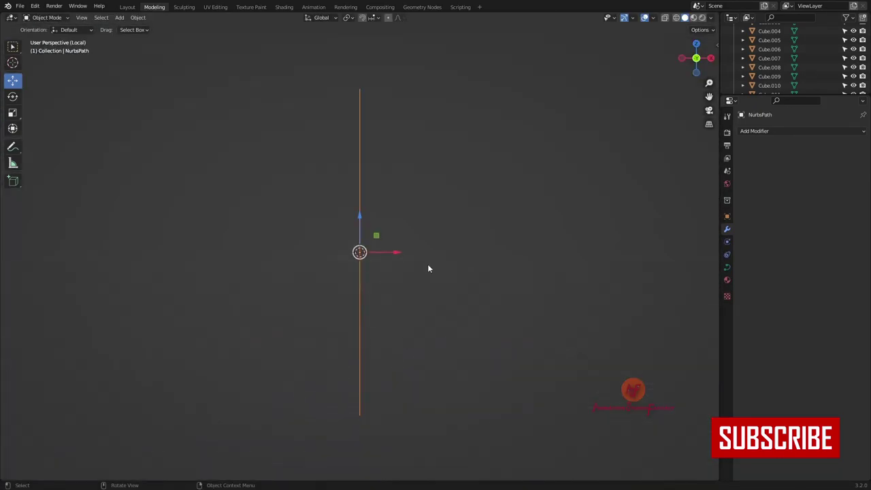
key("Tab")
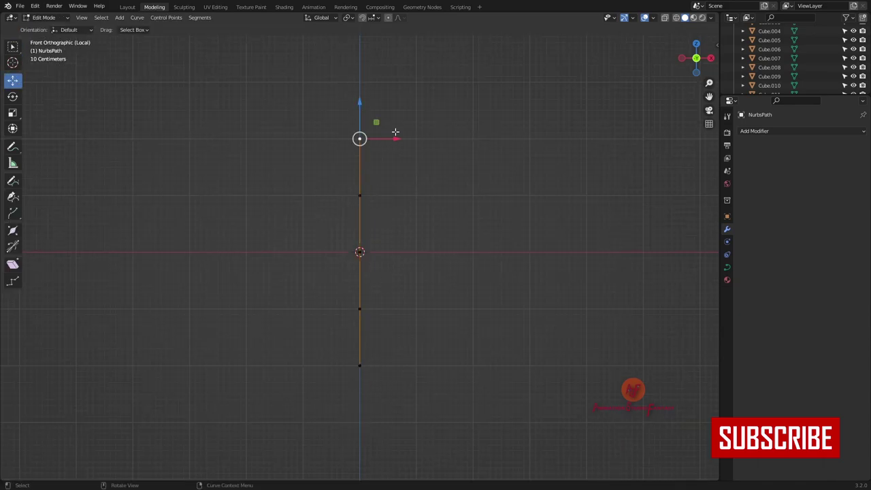
Step: Drag the path's control points sideways and down into a zigzag S shape
left_click_drag(359, 195, 301, 194)
left_click_drag(360, 252, 323, 252)
left_click_drag(383, 300, 439, 301)
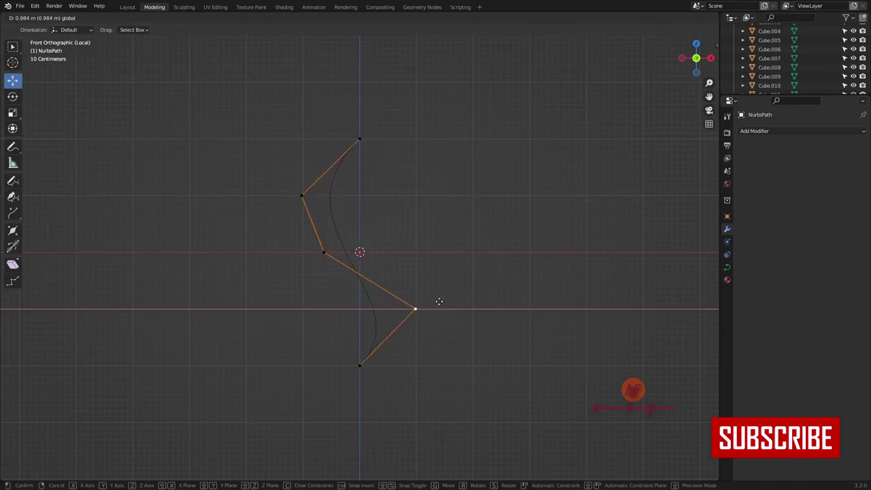
left_click_drag(359, 139, 366, 138)
left_click_drag(301, 195, 302, 158)
left_click(323, 251)
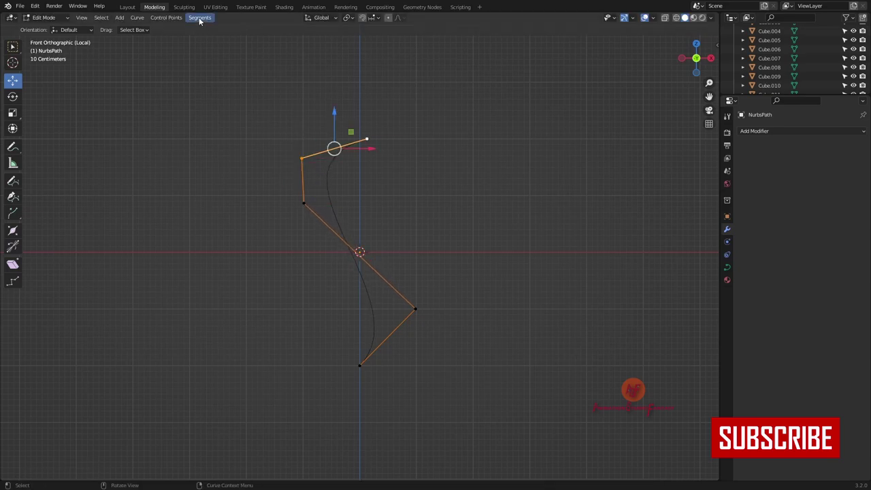
left_click_drag(371, 139, 364, 171)
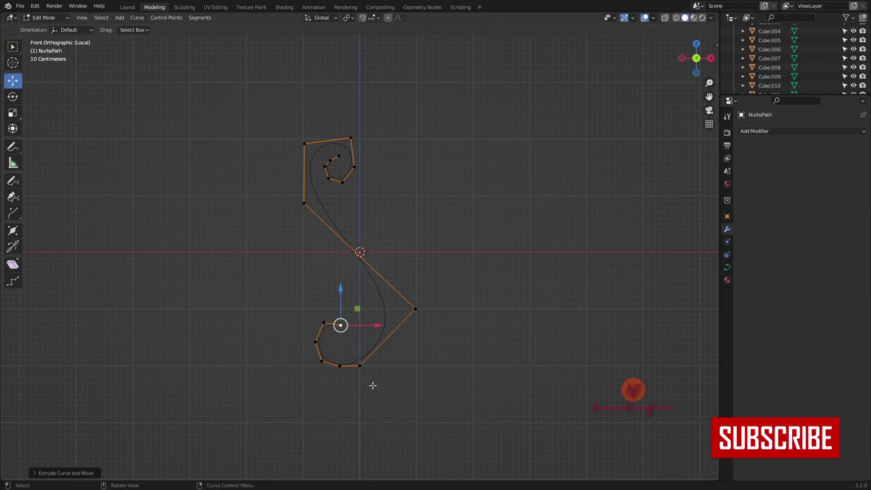
Step: Extrude a new vertical point from the curve end to curl it, then rotate the curve on X
scroll(405, 386, "down", 3, "shift")
key("e")
key("z")
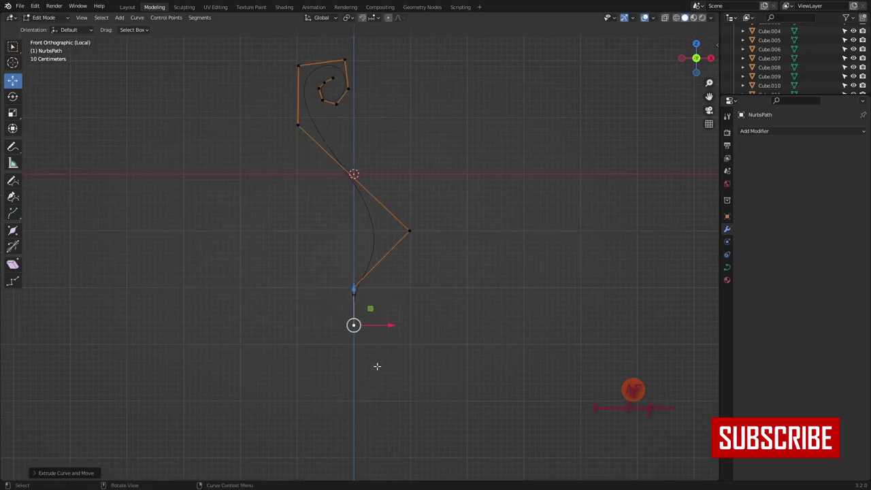
left_click(390, 363)
key("Tab")
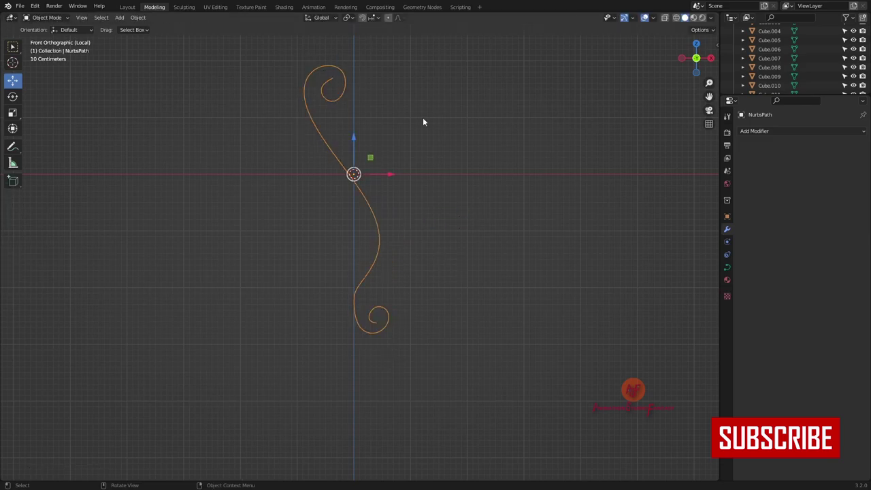
key("r")
key("x")
Step: Give the curve a 0.029 m bevel depth for round thickness and convert it to a mesh
left_click(388, 203)
left_click(757, 280)
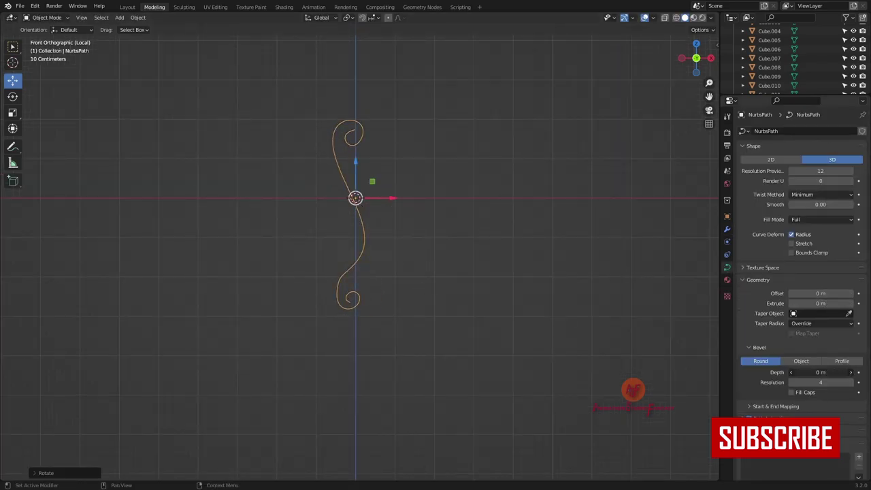
middle_click_drag(432, 326, 810, 171)
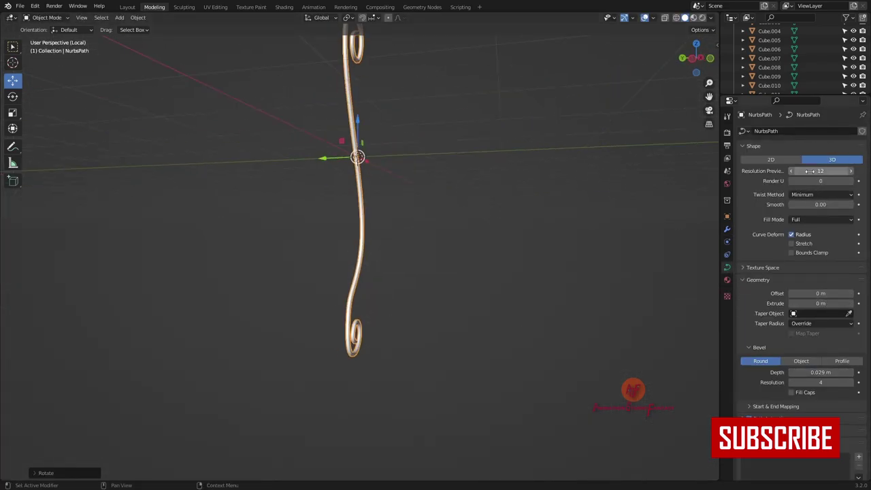
left_click(137, 17)
left_click(239, 269)
Step: Scale down the spiral tip vertex so the scroll end tapers
key("Tab")
mouse_move(402, 248)
middle_mouse_down()
mouse_move(352, 171)
mouse_move(395, 305)
middle_mouse_up()
key("Escape")
key("s")
left_click(332, 273)
key("Tab")
Step: From the top view, move the scroll along Y over the left balcony slab
key("KP_0")
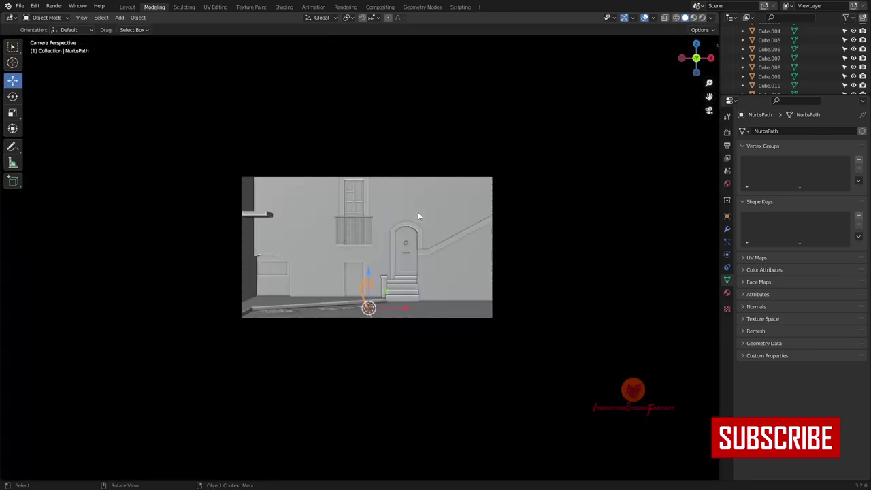
scroll(282, 196, "up", 5)
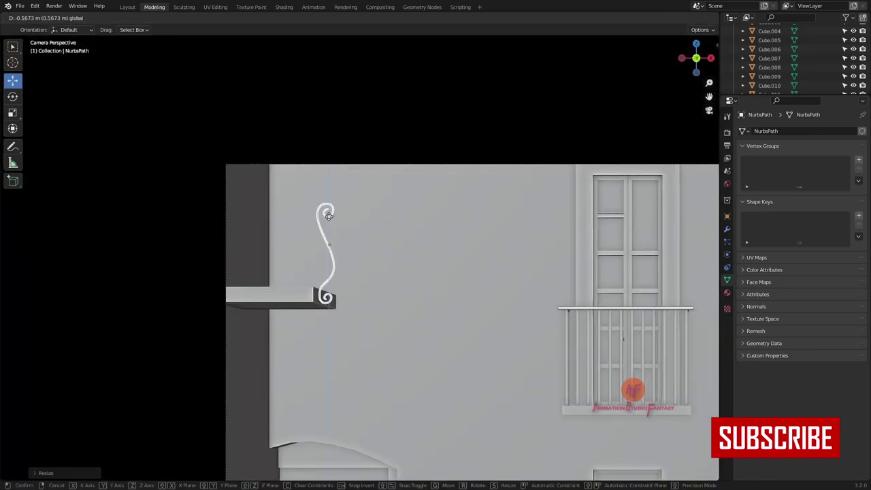
key("KP_7")
key("y")
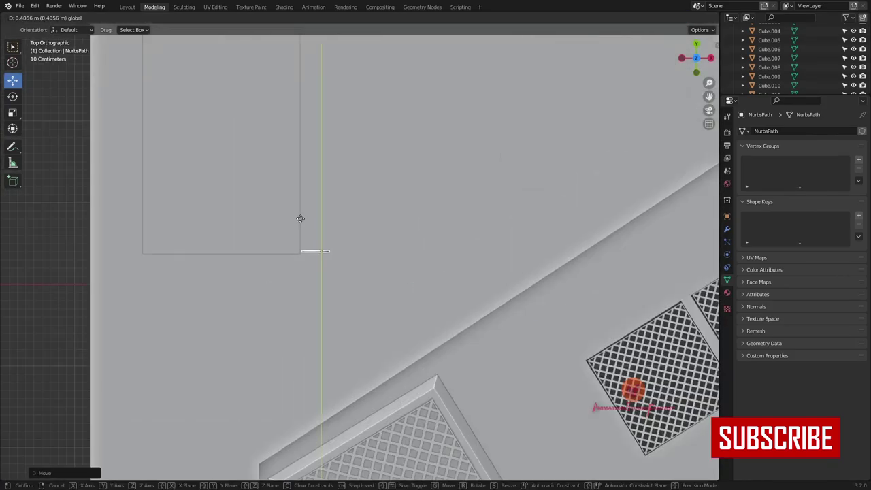
scroll(354, 253, "up", 5)
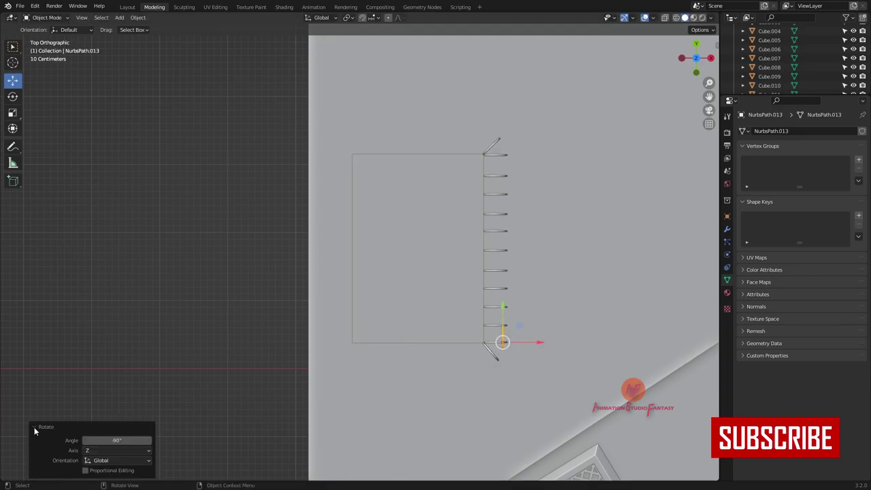
scroll(402, 331, "up", 1)
Step: Place the scroll at the slab corner, repeat copies along the edge, and shift them along Y
key("g")
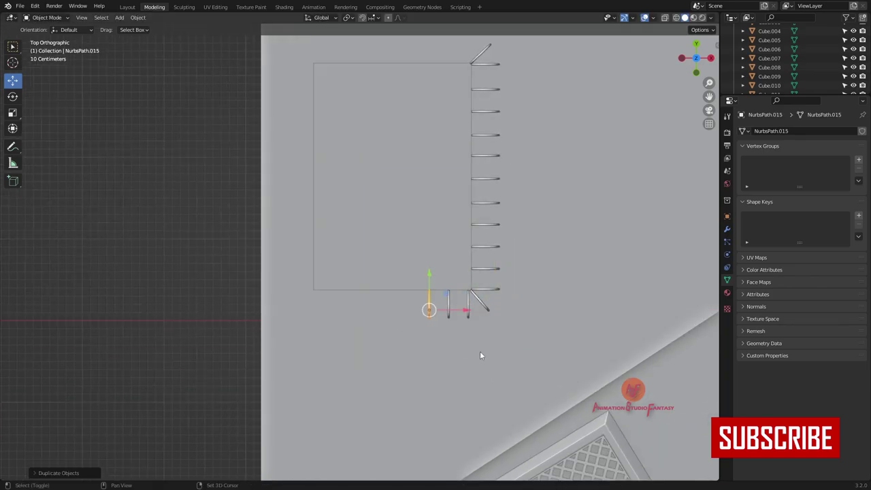
key("shift+r")
key("shift+r")
key("shift+r")
scroll(443, 340, "down", 2)
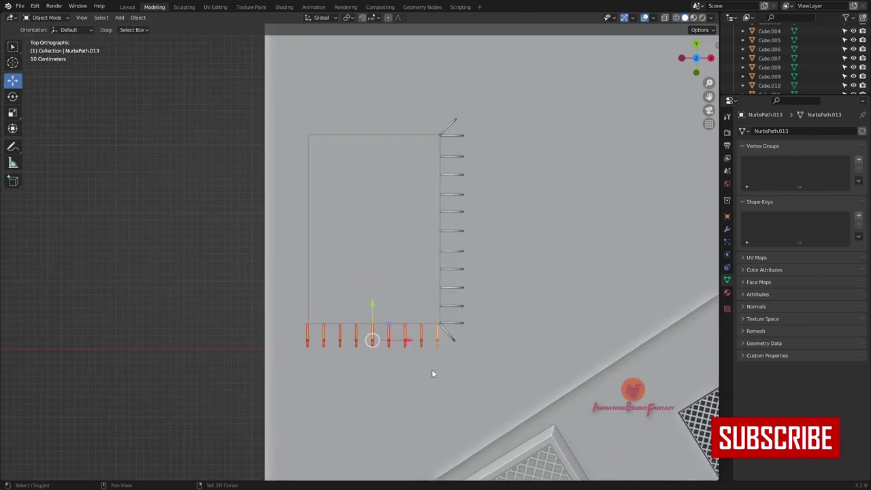
right_click(431, 369)
left_click(492, 404)
key("g")
key("y")
left_click(398, 80)
mouse_move(398, 79)
middle_mouse_down()
mouse_move(394, 183)
mouse_move(357, 196)
middle_mouse_up()
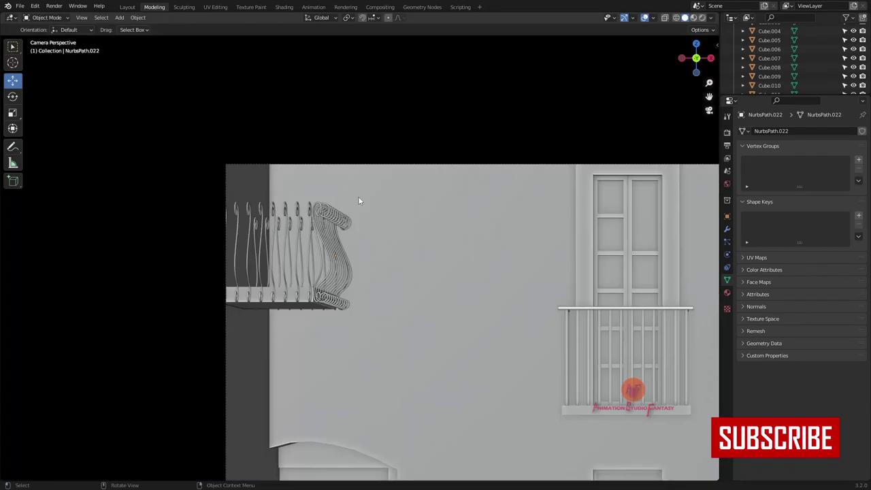
middle_click_drag(335, 265, 411, 282)
left_click(325, 235)
Step: Bevel the edges of the scrolled balcony's floor slab with Ctrl+B
key("KP_Decimal")
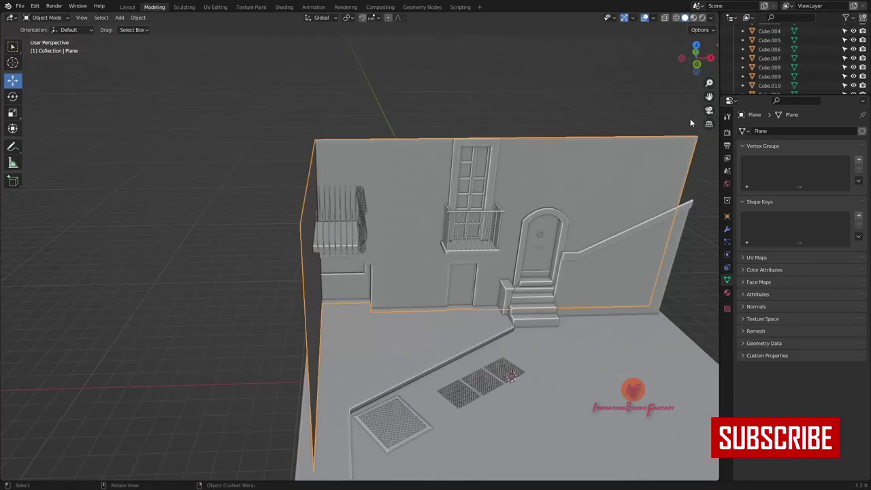
key("Tab")
scroll(275, 236, "up", 3)
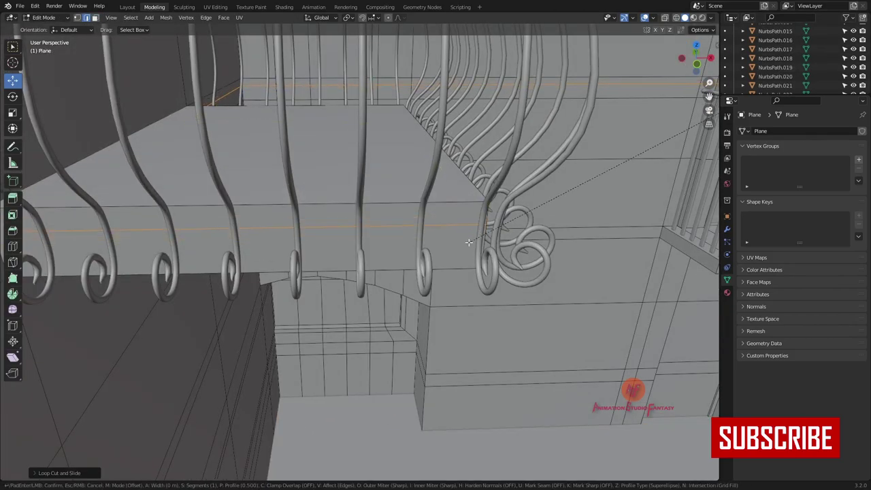
left_click(358, 59)
key("ctrl+b")
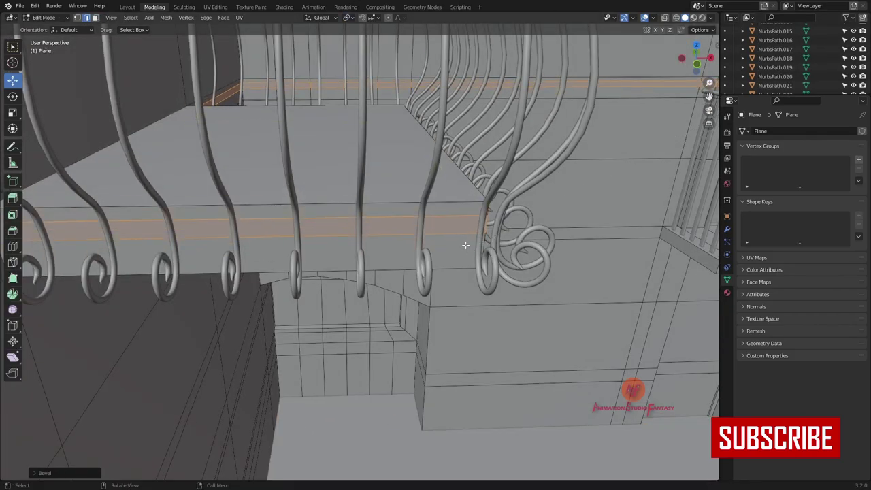
mouse_move(466, 245)
middle_mouse_down()
mouse_move(91, 224)
mouse_move(401, 255)
middle_mouse_up()
key("ctrl+Tab")
Step: Add and apply a -0.058 m Even Thickness Solidify to the floor slab, then save
left_click(332, 209)
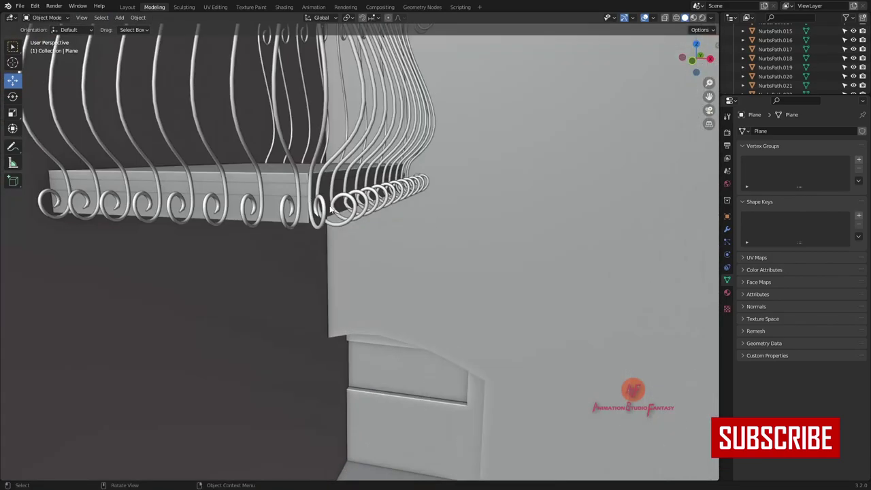
left_click(687, 289)
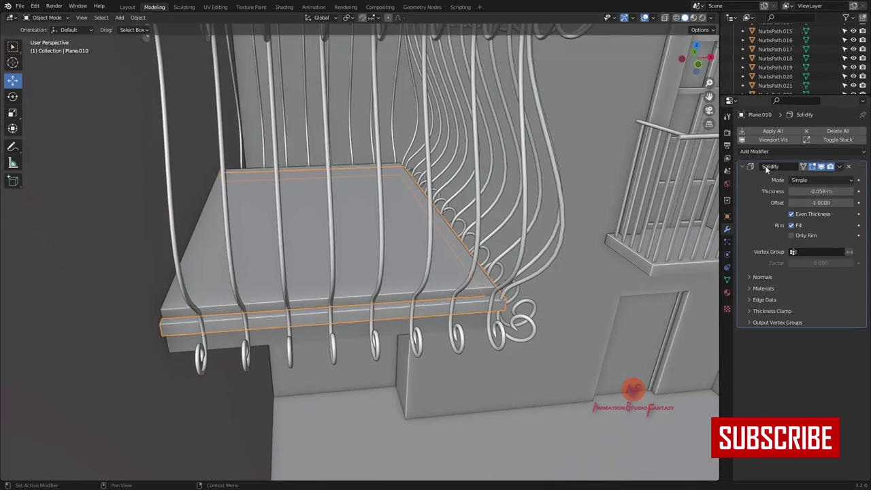
key("ctrl+a")
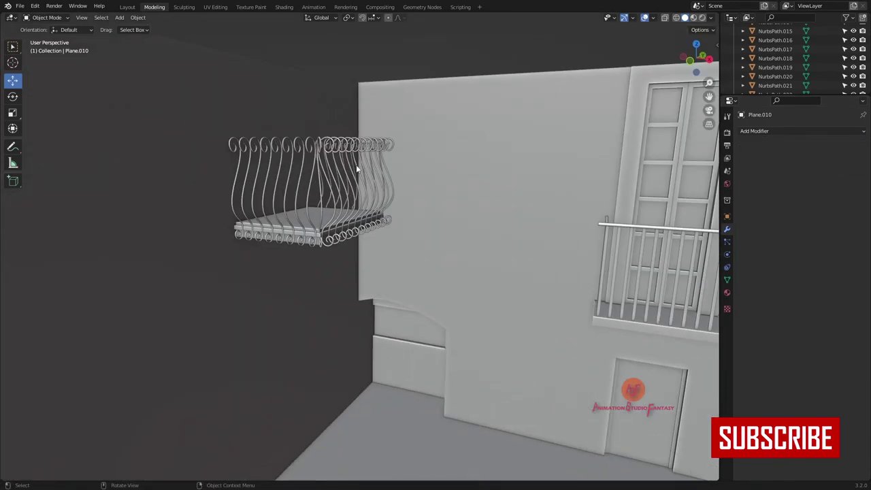
key("ctrl+s")
Step: Make a rotated copy of the horizontal rail bar
left_click(607, 203)
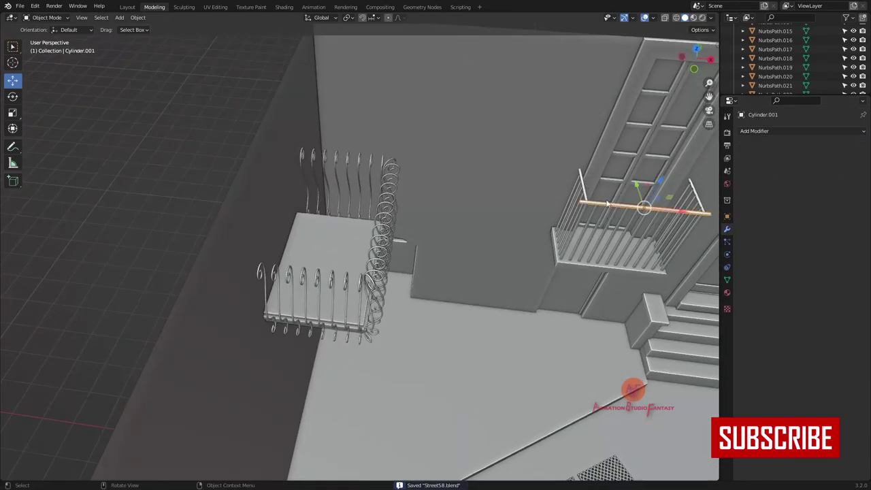
type("90")
key("Return")
key("KP_7")
scroll(222, 90, "up", 3)
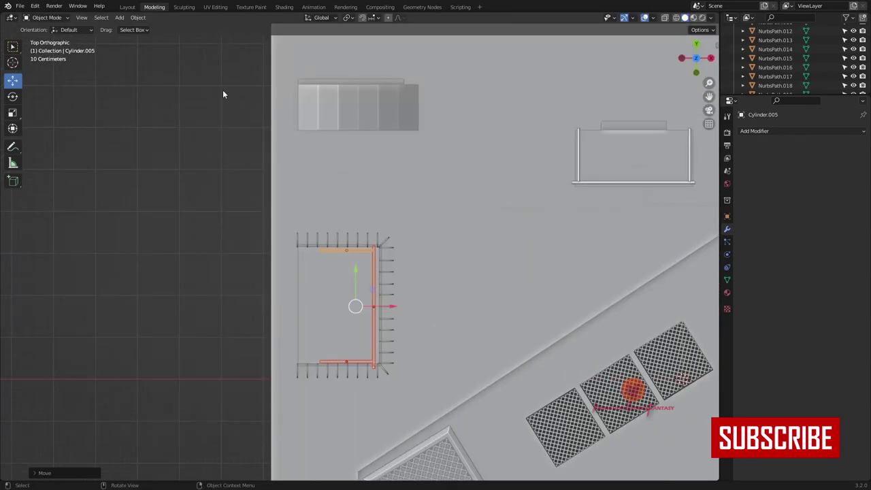
scroll(372, 193, "up", 3)
Step: Move the rail copy across the scroll bars in front view, then select the other rail
key("g")
key("KP_1")
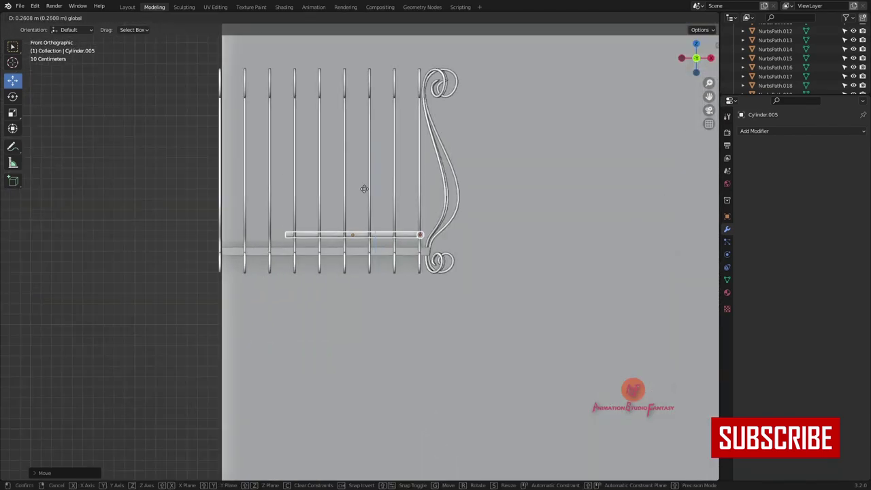
left_click(368, 179)
scroll(384, 204, "up", 2)
middle_click_drag(385, 204, 347, 217)
key("KP_1")
left_click(341, 206, "shift")
scroll(341, 207, "down", 1)
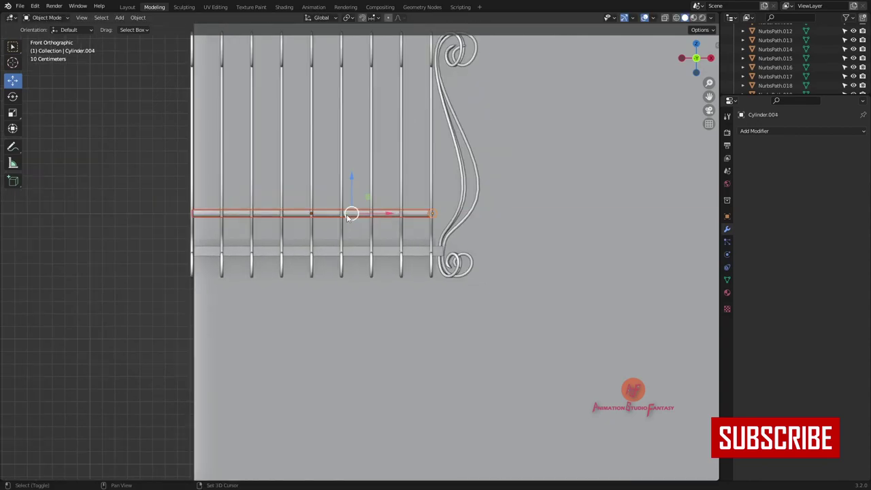
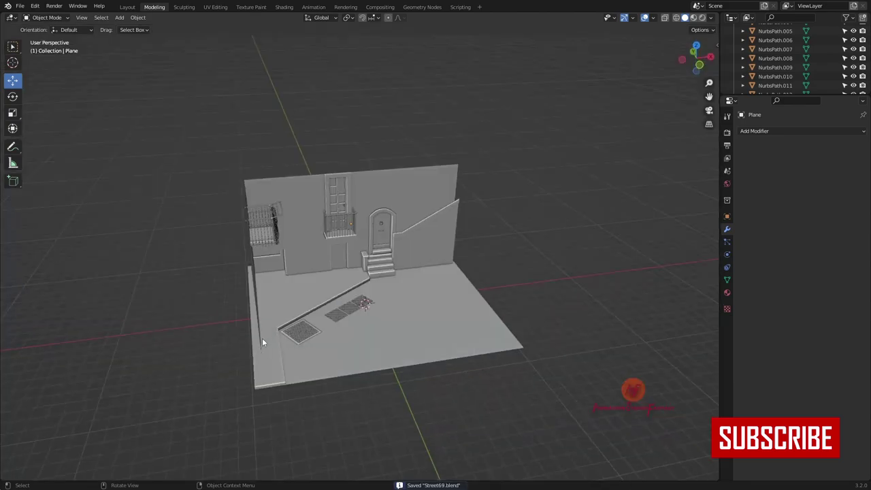
Step: Name the floor's new material 'Paving' and load the PavingStones050 texture images into it
scroll(459, 216, "up", 3)
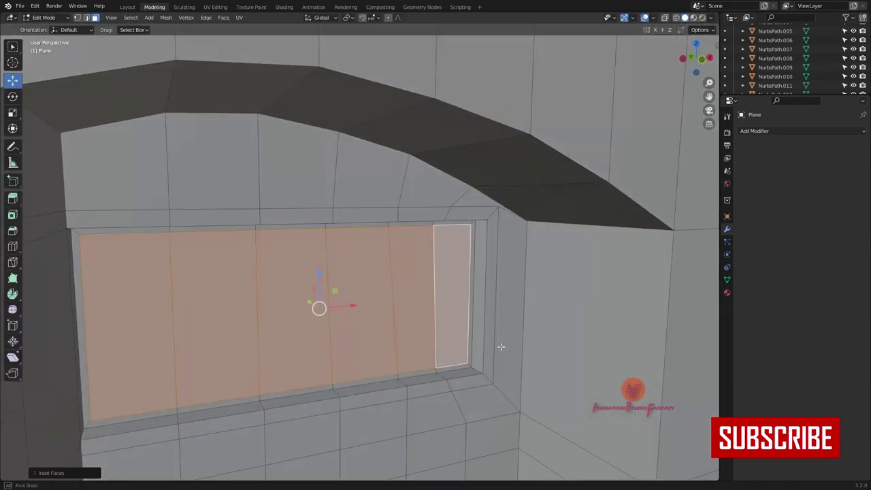
key("e")
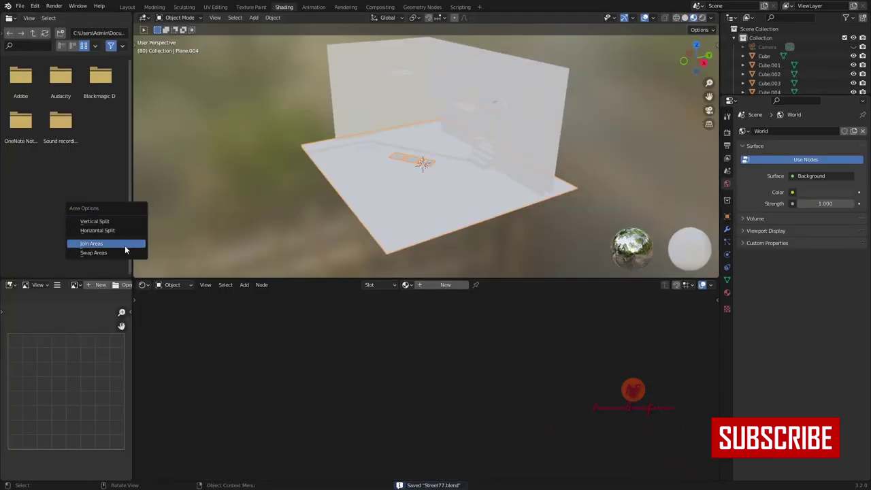
type("Paving")
key("Return")
scroll(461, 346, "up", 1)
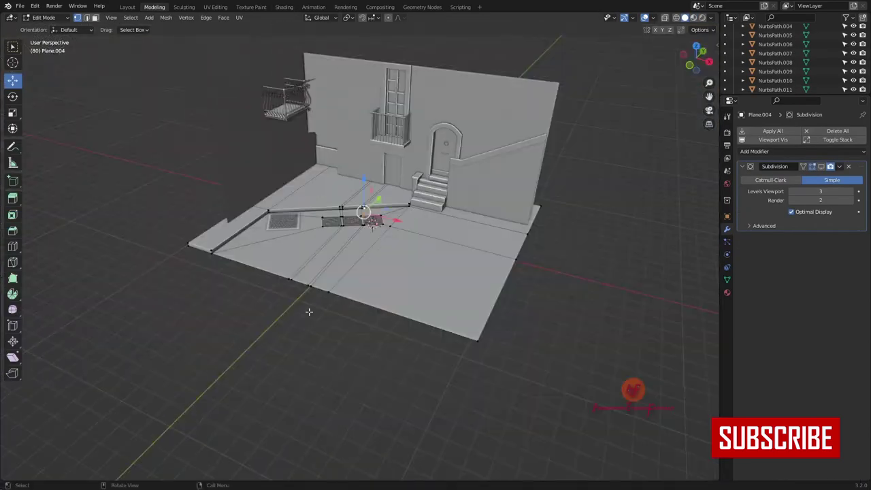
Step: Add a Displace modifier using the displacement image, plus a Subdivision modifier, to the floor
middle_click_drag(308, 311, 394, 185)
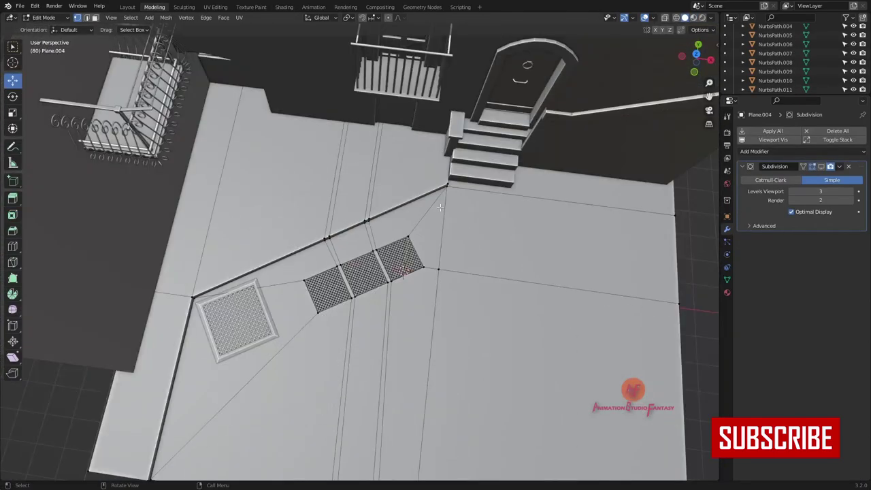
key("k")
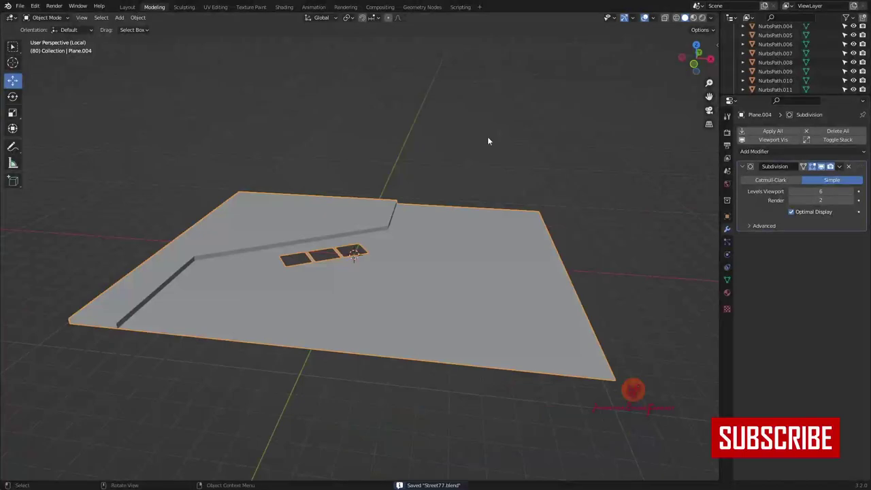
left_click(755, 152)
left_click(762, 207)
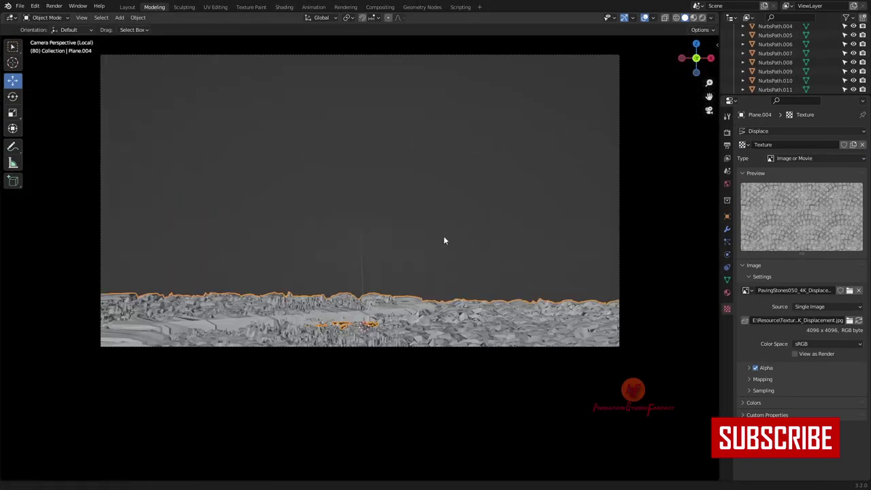
left_click(727, 230)
left_click(754, 151)
left_click(670, 315)
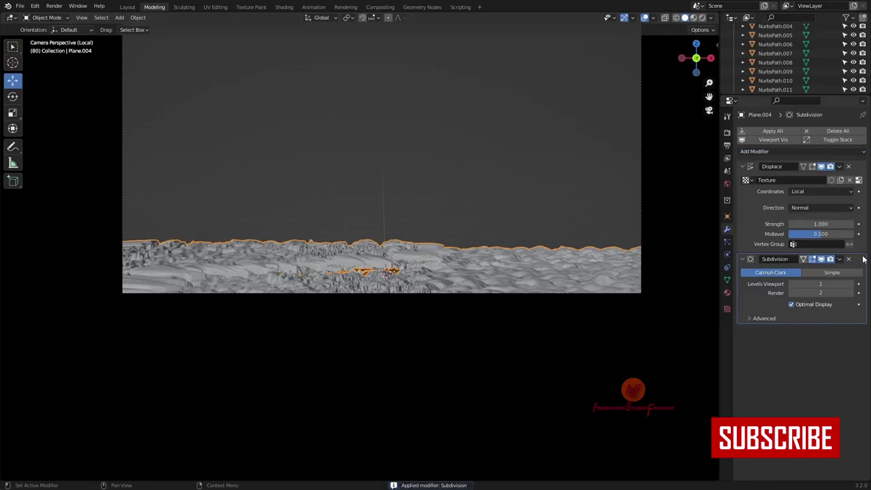
Step: Move Subdivision above Displace, and set displacement coordinates to UV with strength 0.200
left_click_drag(789, 259, 789, 166)
left_click(742, 166)
left_click(821, 203)
left_click(828, 242)
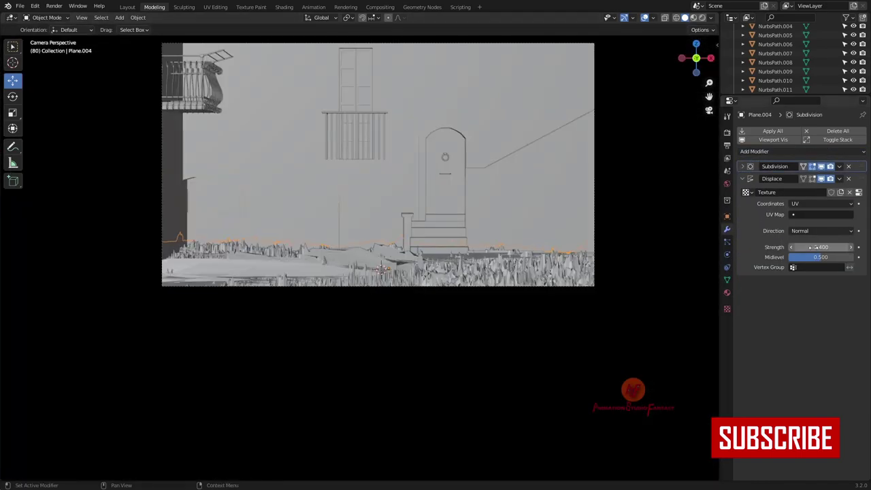
scroll(502, 322, "up", 3)
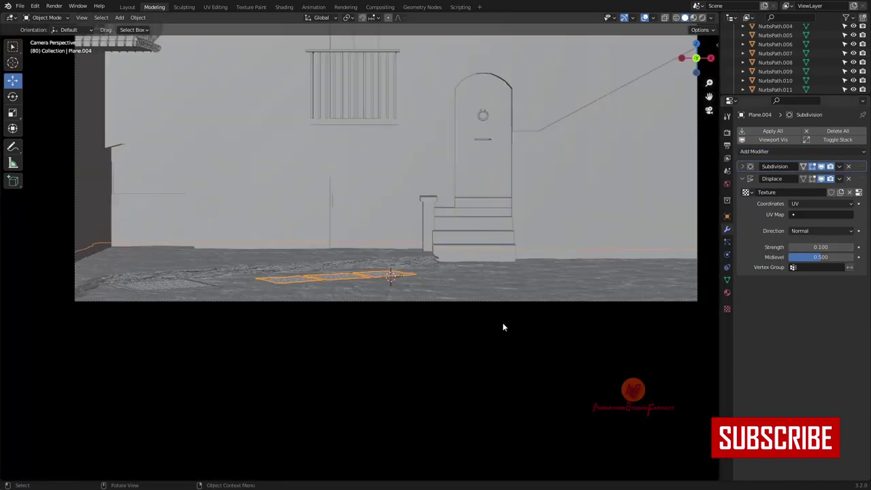
scroll(473, 326, "up", 3)
mouse_move(474, 326)
middle_mouse_down()
mouse_move(287, 395)
mouse_move(453, 296)
mouse_move(327, 229)
mouse_move(413, 331)
middle_mouse_up()
key("ctrl+Tab")
left_click(387, 229)
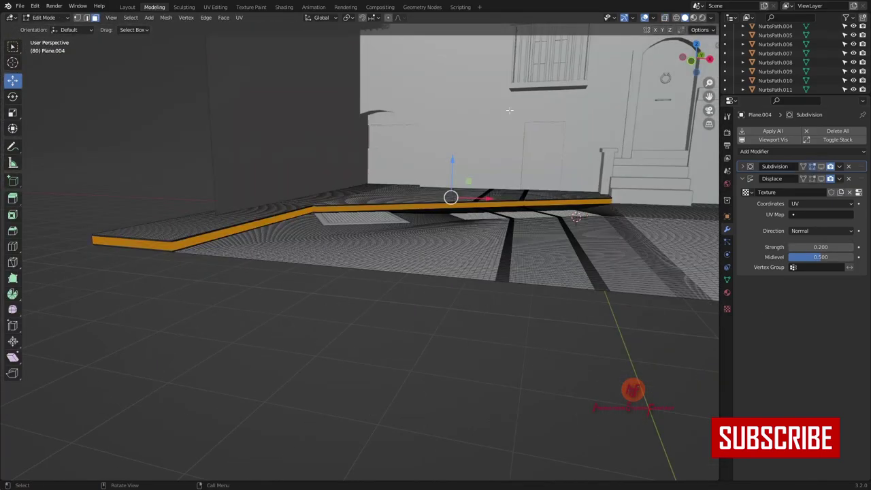
Step: Limit the floor displacement to the inverted vertex group 'Group' so the curb edge stays clean
scroll(413, 332, "up", 3)
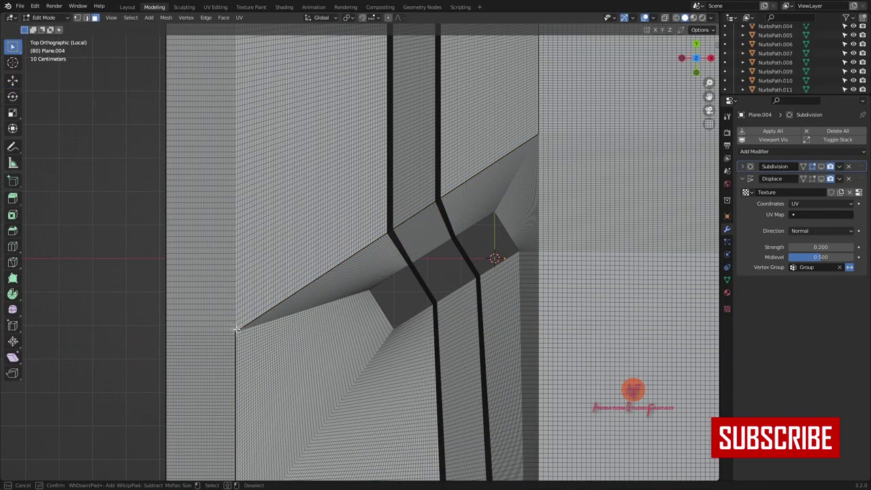
middle_click_drag(101, 300, 271, 265)
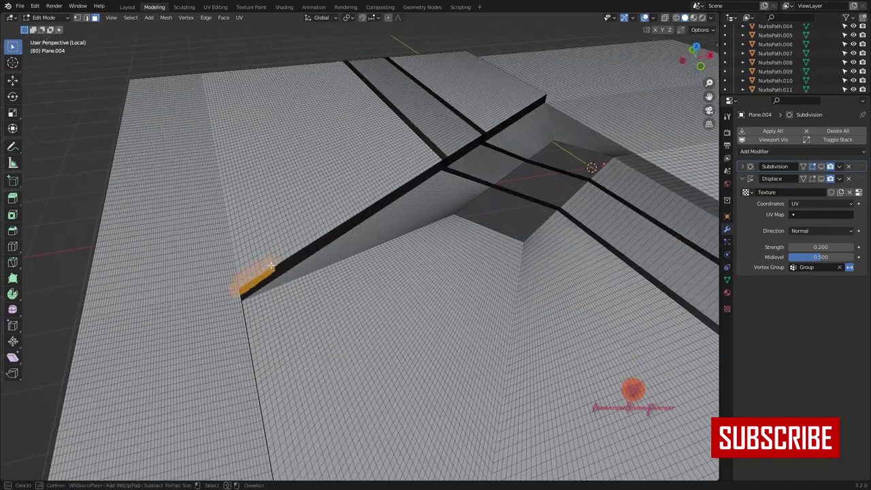
middle_click_drag(466, 154, 500, 197)
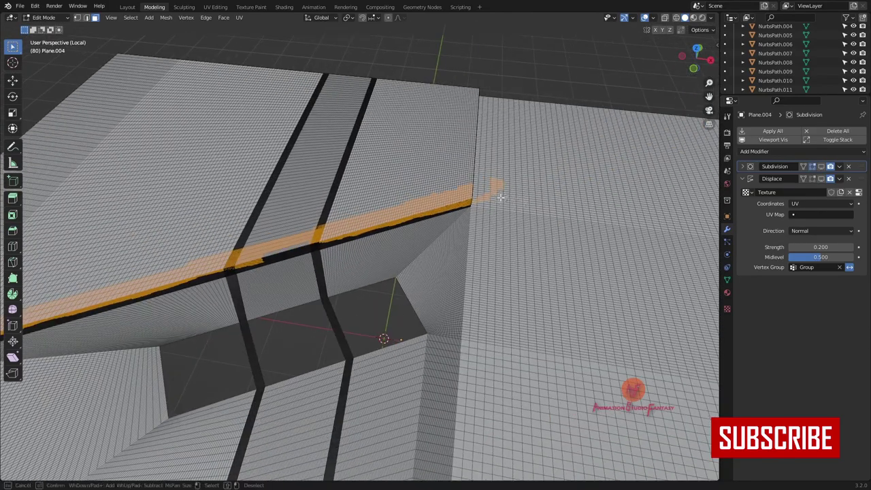
middle_click_drag(477, 239, 446, 193)
scroll(446, 193, "up", 3)
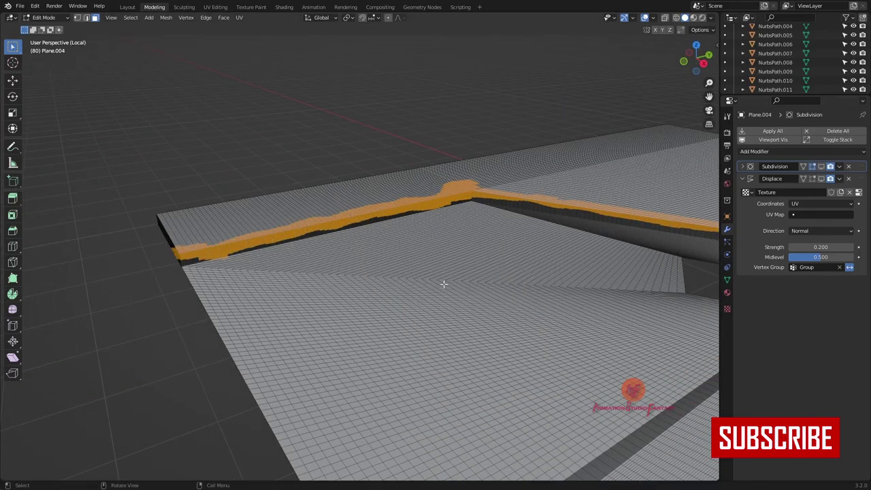
key("Tab")
left_click(821, 166)
Step: Open the UV Editing workspace and save the file as Street77.blend
mouse_move(492, 270)
middle_mouse_down()
mouse_move(414, 363)
mouse_move(422, 243)
middle_mouse_up()
left_click(215, 7)
key("ctrl+s")
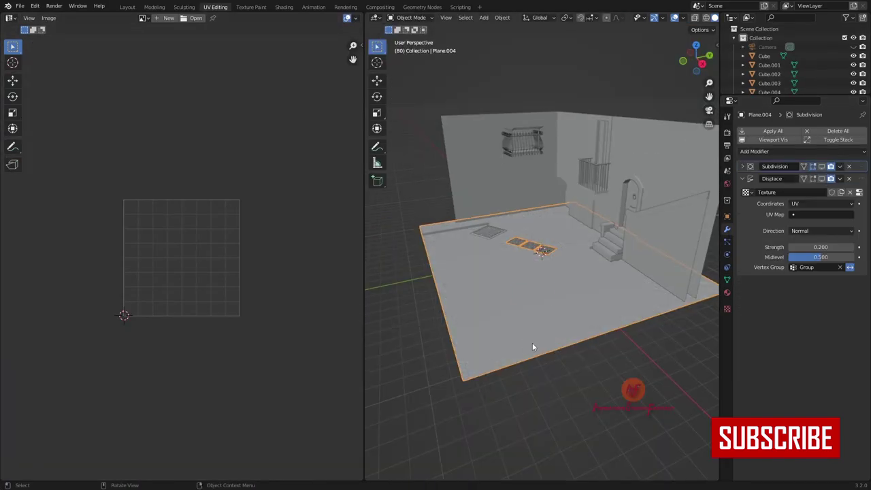
Step: Select all floor faces in edit mode, then inspect the displaced floor close up
key("Tab")
scroll(218, 295, "up", 2)
scroll(326, 304, "down", 3)
key("a")
key("s")
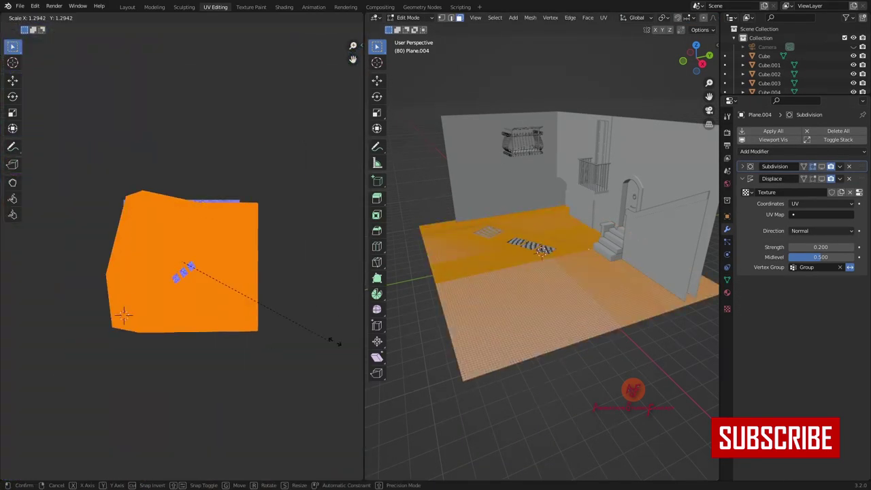
key("Escape")
key("Tab")
mouse_move(489, 289)
middle_mouse_down()
mouse_move(544, 316)
mouse_move(508, 269)
mouse_move(474, 181)
mouse_move(502, 340)
mouse_move(544, 290)
mouse_move(595, 166)
middle_mouse_up()
Step: Set the Displace modifier's midlevel to 0.600 and its strength to 0.160
key("Tab")
key("ctrl+Tab")
key("Tab")
scroll(544, 239, "down", 5)
mouse_move(545, 239)
middle_mouse_down()
mouse_move(531, 286)
mouse_move(680, 259)
middle_mouse_up()
left_click_drag(821, 257, 803, 257)
double_click(803, 257)
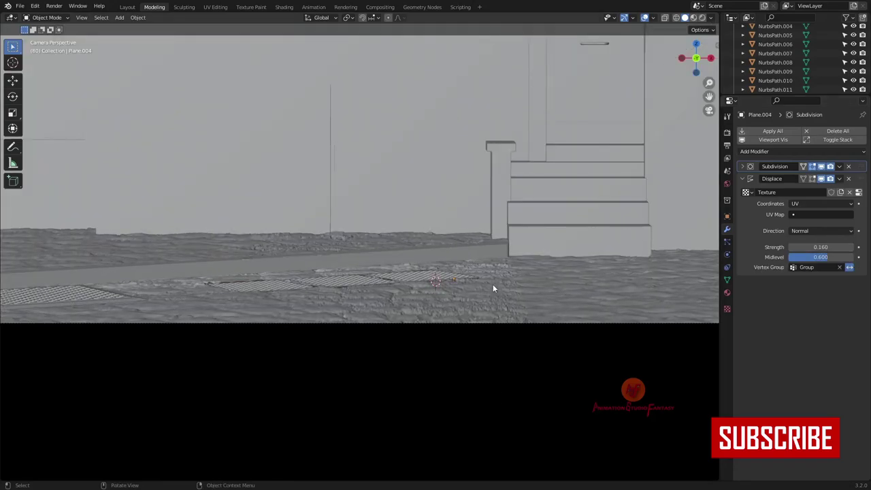
Step: Save the file, then preview the textured paving in the Shading workspace through the camera
key("ctrl+s")
key("Home")
left_click(283, 6)
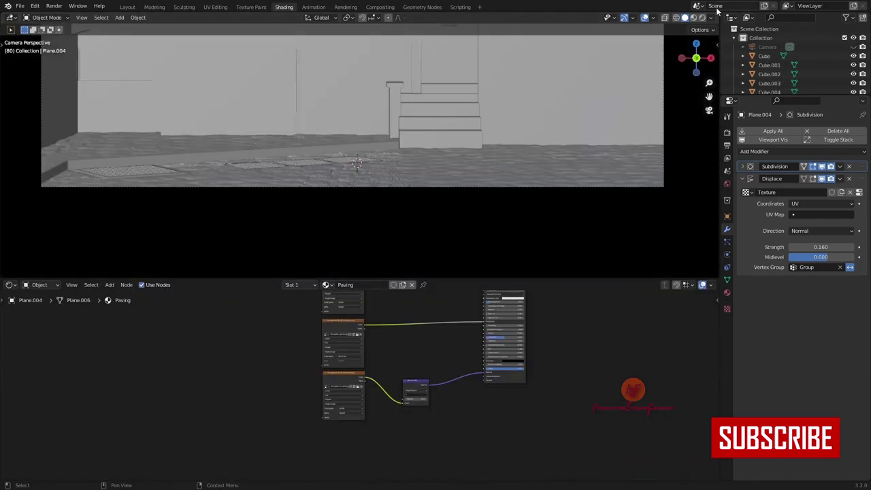
scroll(424, 204, "down", 3)
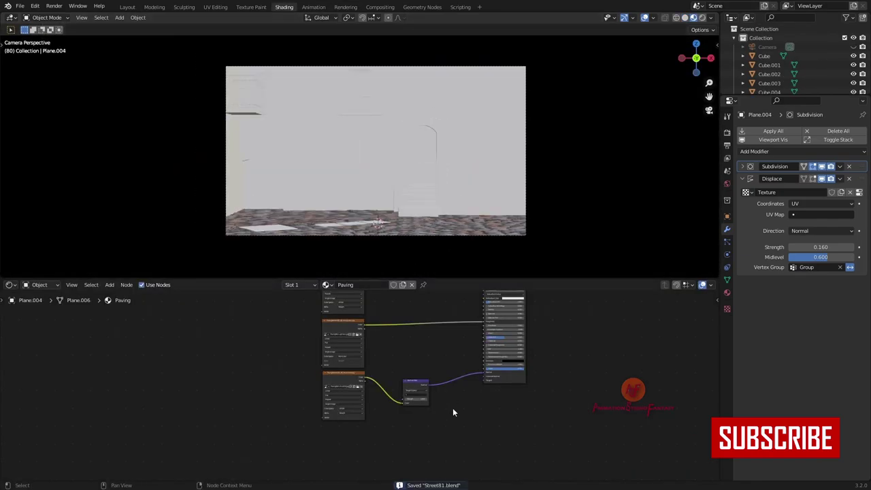
scroll(453, 413, "up", 3)
middle_click_drag(438, 175, 407, 173)
key("KP_0")
Step: Add a colour Mix node and load the PavingStones050 ambient-occlusion image into the tree
left_click(328, 429)
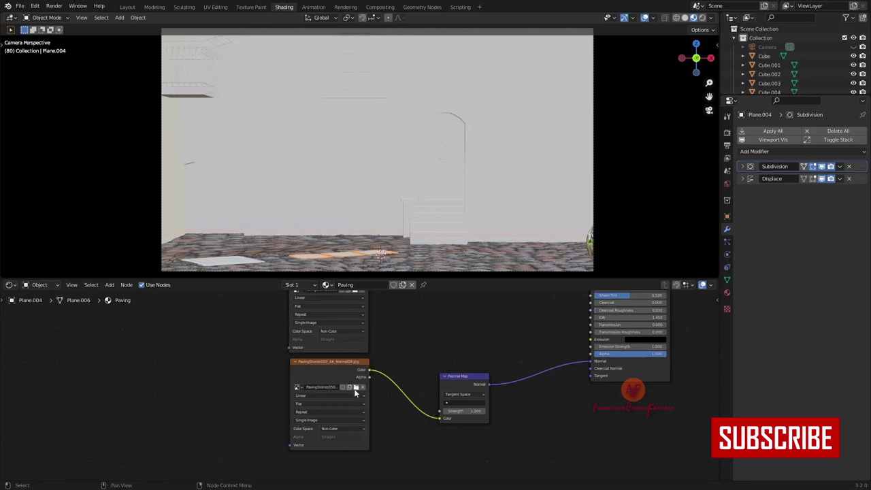
scroll(354, 393, "up", 2)
scroll(424, 332, "down", 4)
scroll(424, 333, "up", 2)
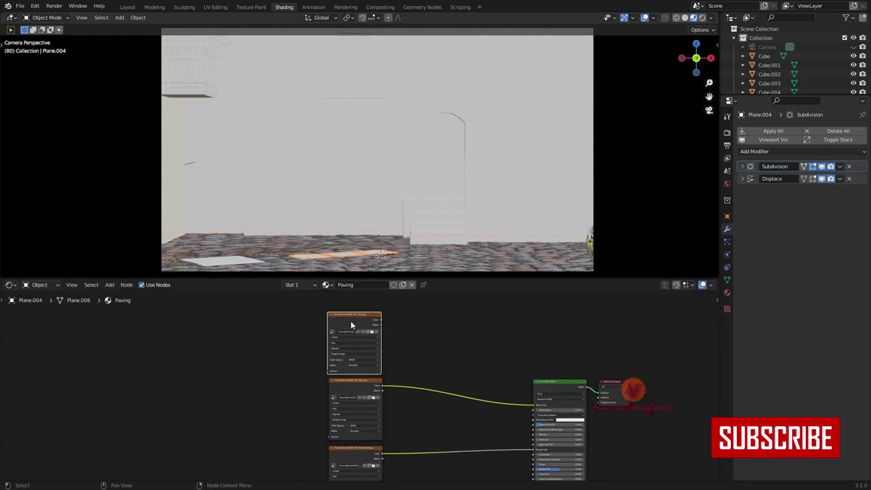
left_click(512, 370)
left_click_drag(428, 306, 445, 369)
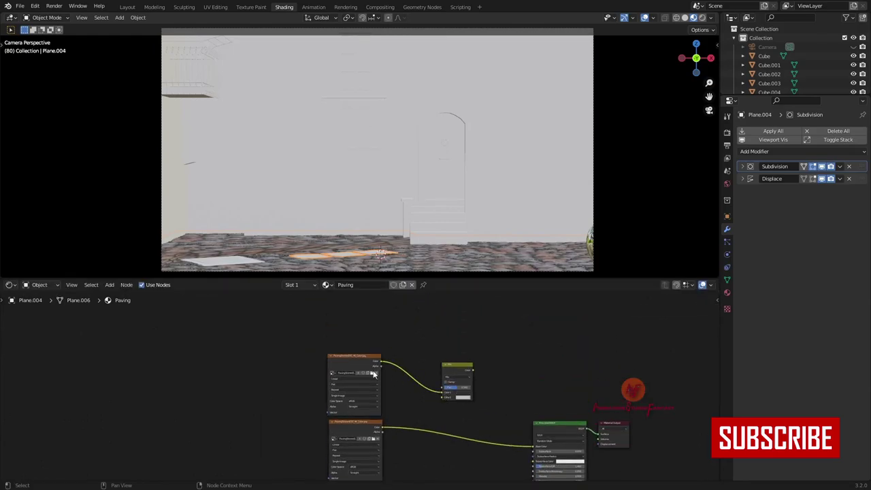
left_click(579, 373)
scroll(408, 408, "up", 2)
Step: Add an Ambient Occlusion node into Mix Color1, with the Mix output feeding Base Color
key("shift+a")
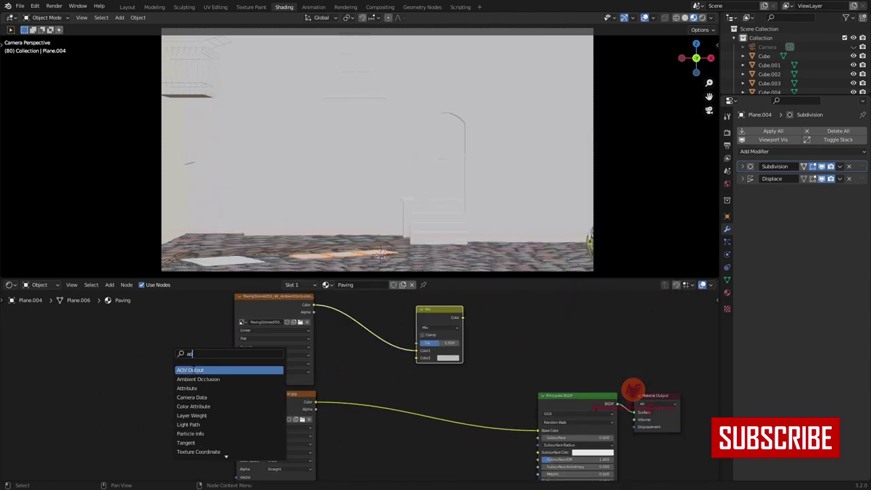
left_click(204, 313)
left_click_drag(505, 443, 537, 431)
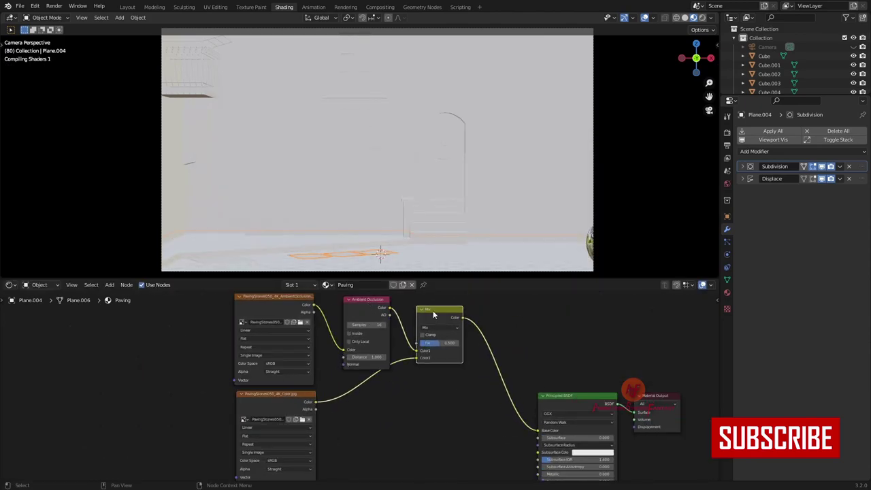
left_click_drag(433, 314, 438, 328)
left_click_drag(419, 360, 420, 365)
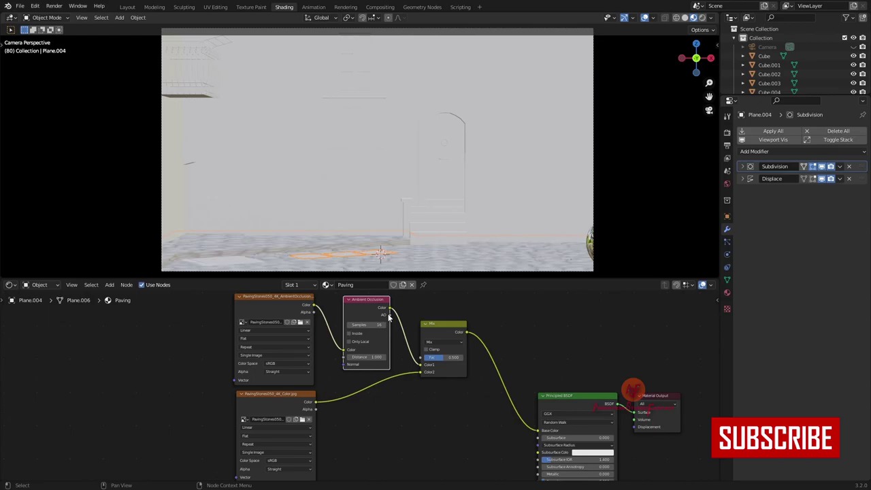
middle_click_drag(590, 217, 387, 156)
scroll(452, 339, "up", 3)
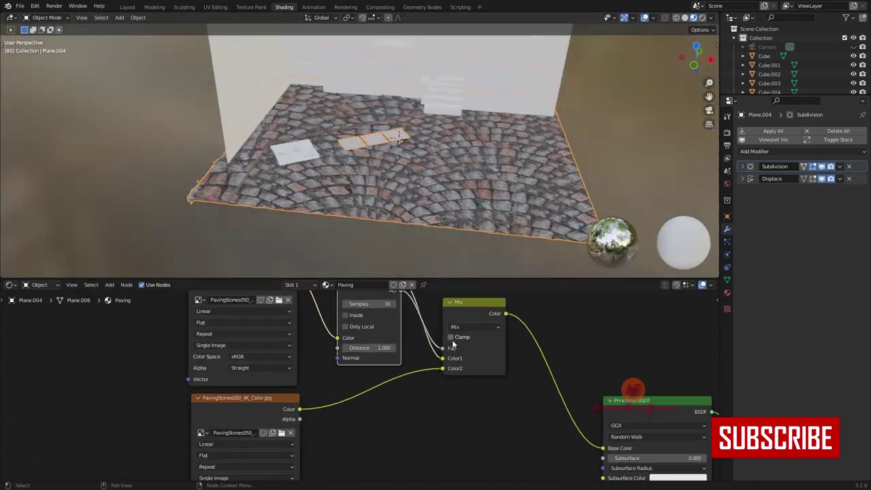
middle_click_drag(445, 258, 442, 220)
key("KP_0")
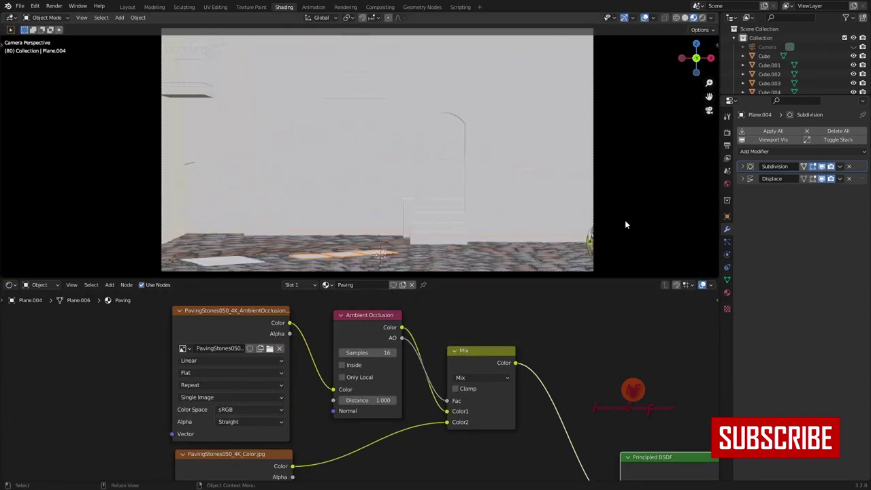
Step: Set the Mix node's blend mode to Multiply and save as Street89.blend
left_click(481, 377)
left_click(478, 337)
key("ctrl+s")
left_click(232, 322)
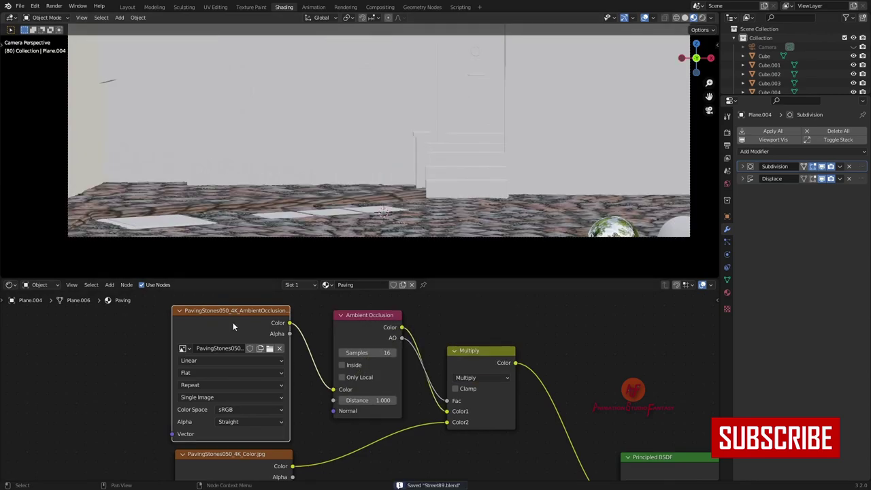
scroll(232, 322, "down", 3)
scroll(526, 182, "down", 3)
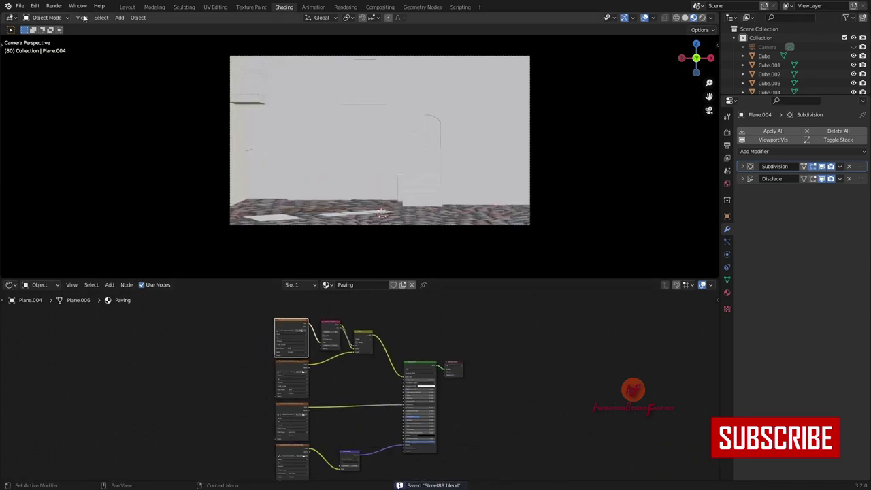
Step: Back in the Modeling workspace in object mode, isolate the wall in local view
left_click(154, 7)
key("Tab")
left_click(385, 164)
middle_click_drag(385, 165, 426, 379)
key("KP_Divide")
Step: Unwrap the isolated wall's UVs and check the wall in the viewport
key("Tab")
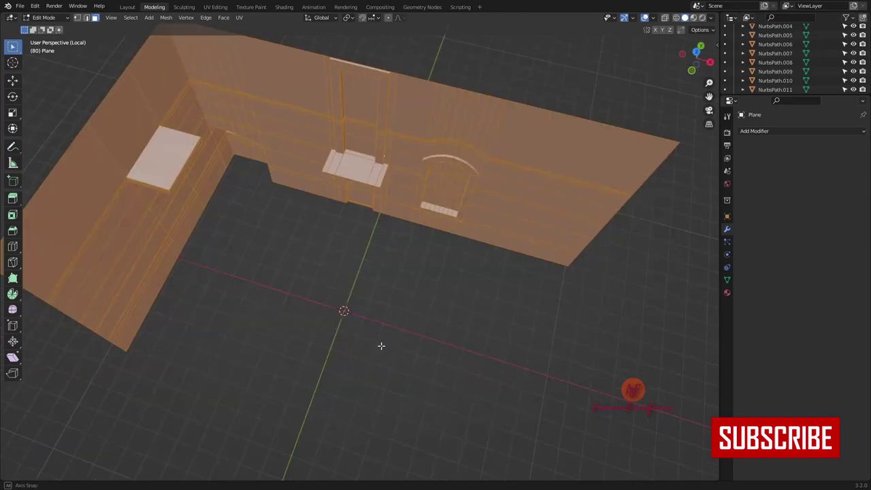
key("u")
left_click(383, 303)
key("Tab")
key("KP_Divide")
mouse_move(287, 331)
middle_mouse_down()
mouse_move(391, 404)
mouse_move(401, 189)
middle_mouse_up()
key("KP_Divide")
key("Tab")
key("u")
left_click(472, 184)
key("Tab")
left_click(712, 18)
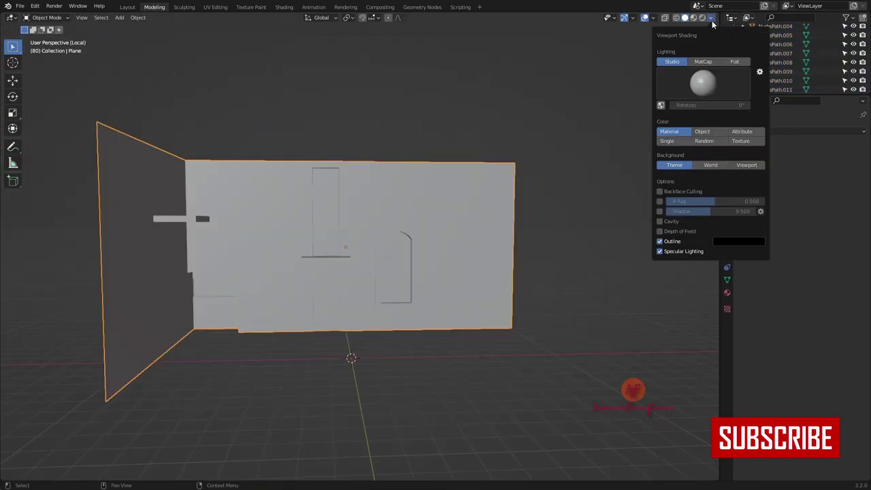
middle_click_drag(470, 225, 517, 260)
Step: Give the wall a Wall material with a Concrete019 image texture and Mapping node
left_click(283, 7)
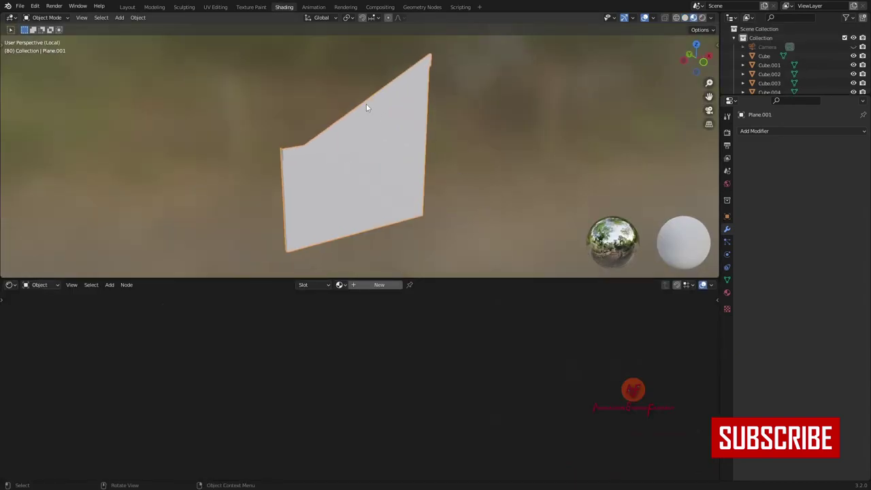
scroll(319, 303, "up", 3)
scroll(464, 219, "up", 3)
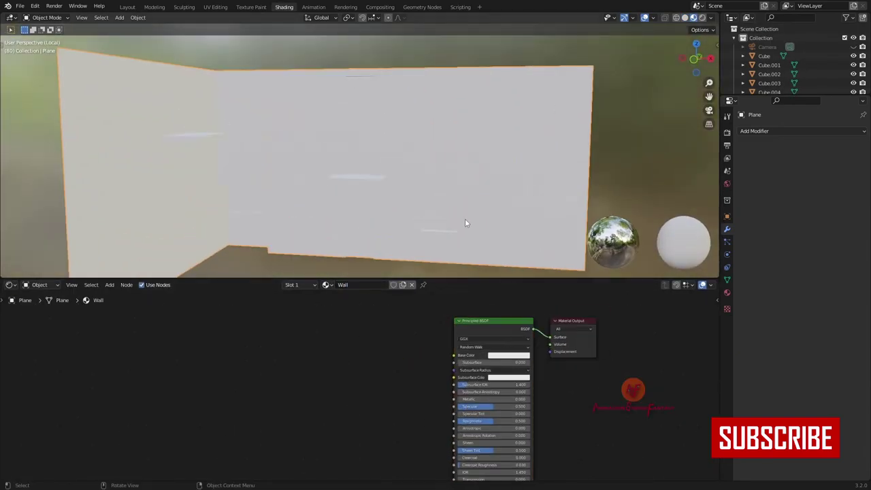
left_click_drag(453, 354, 326, 349)
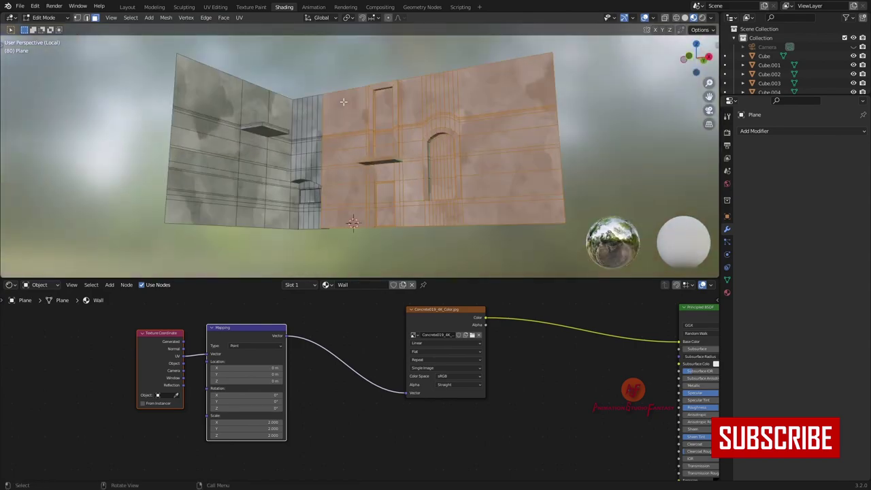
Step: Select the shelf faces from the top view and project their UVs from view
key("KP_7")
left_click_drag(187, 45, 266, 73)
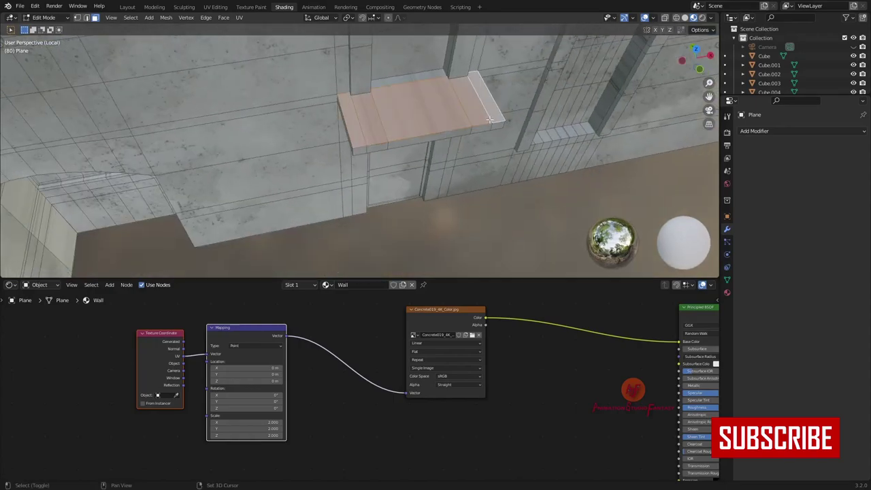
key("KP_7")
key("u")
left_click(547, 187)
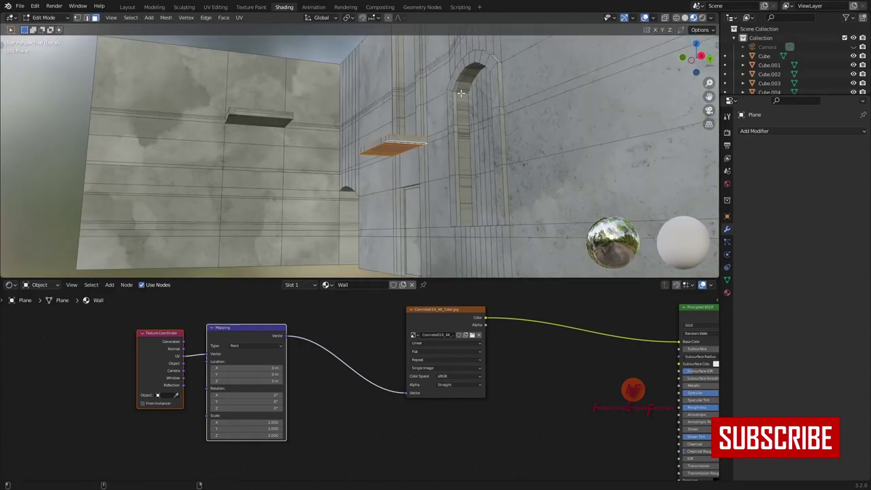
Step: Select the arch's face loop and project its UVs from the front view
middle_click_drag(454, 100, 403, 266)
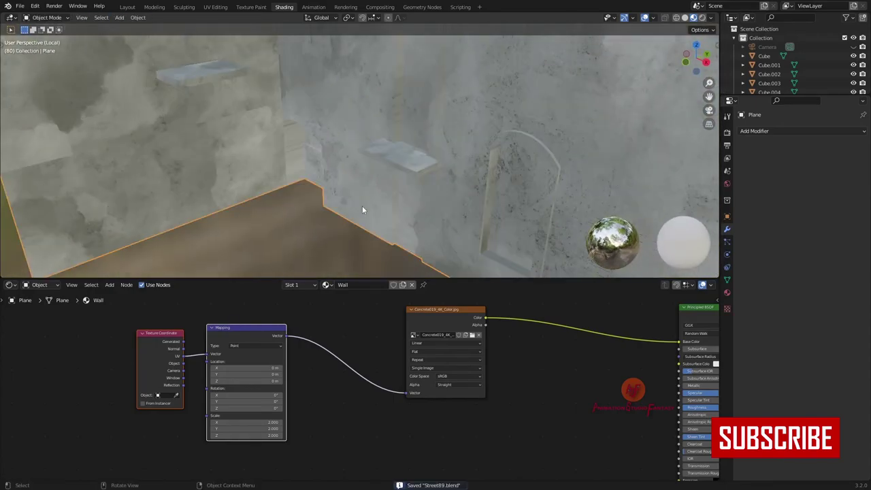
mouse_move(361, 210)
middle_mouse_down()
mouse_move(488, 212)
mouse_move(447, 187)
middle_mouse_up()
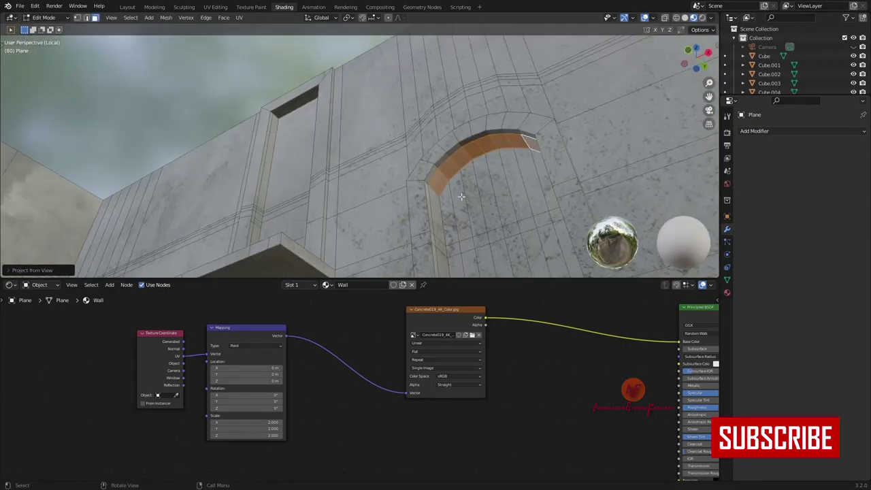
middle_click_drag(435, 177, 471, 203)
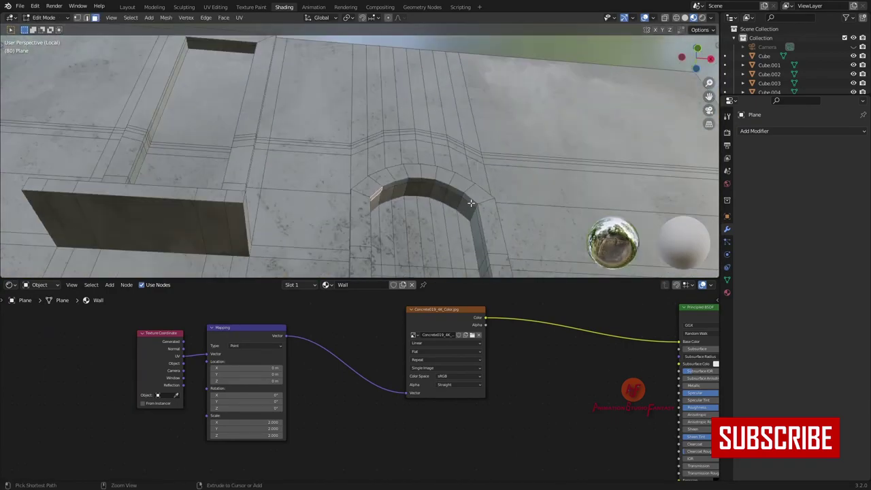
left_click(471, 203, "ctrl")
middle_click_drag(448, 165, 258, 107)
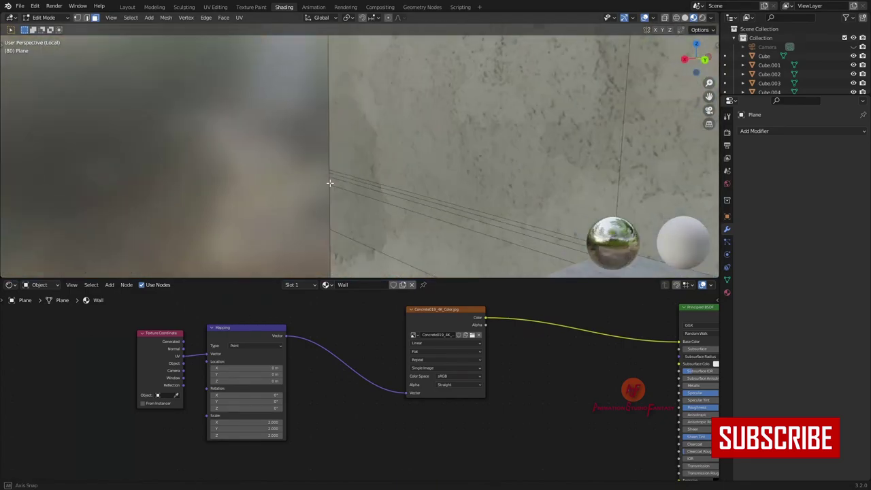
middle_click_drag(259, 107, 474, 204)
key("u")
left_click(485, 238)
key("Tab")
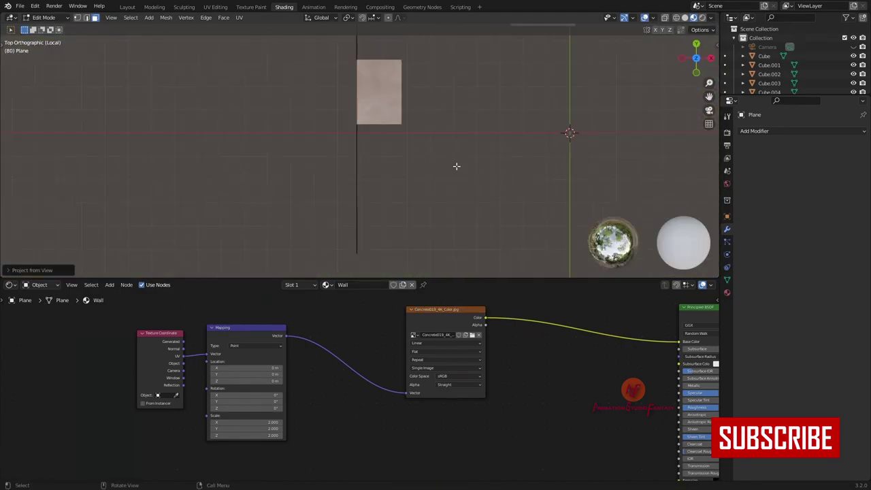
Step: View the scene through the camera and save the file as Street93.blend
key("KP_0")
key("ctrl+s")
key("shift+a")
Step: Add a Sun light, raise it, tilt it about 42°, and set its strength to 4
left_click(476, 318)
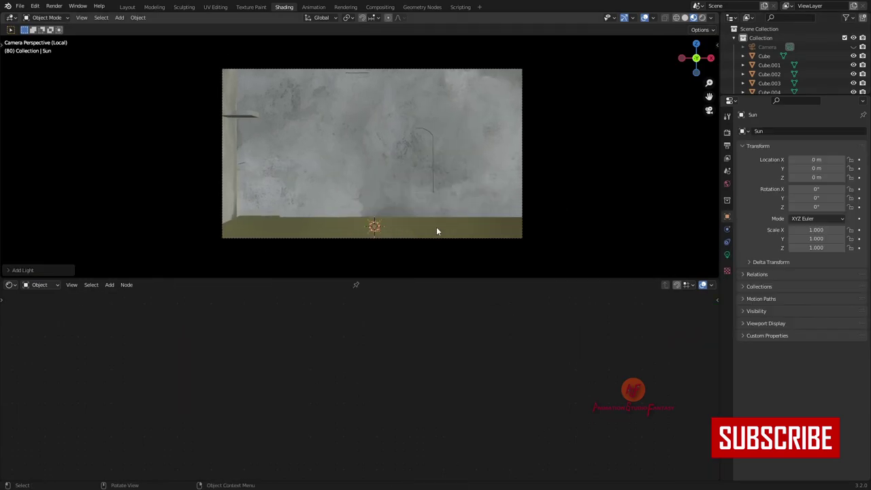
key("g")
key("z")
left_click(708, 17)
left_click(663, 71)
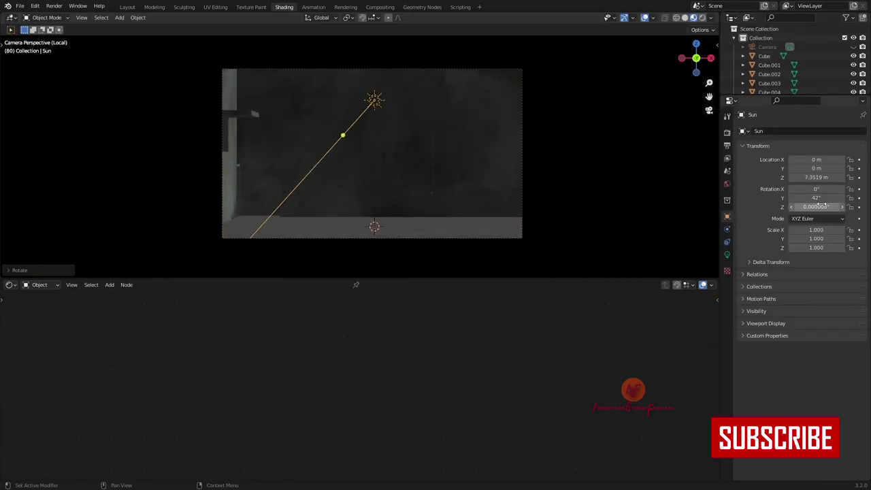
key("Return")
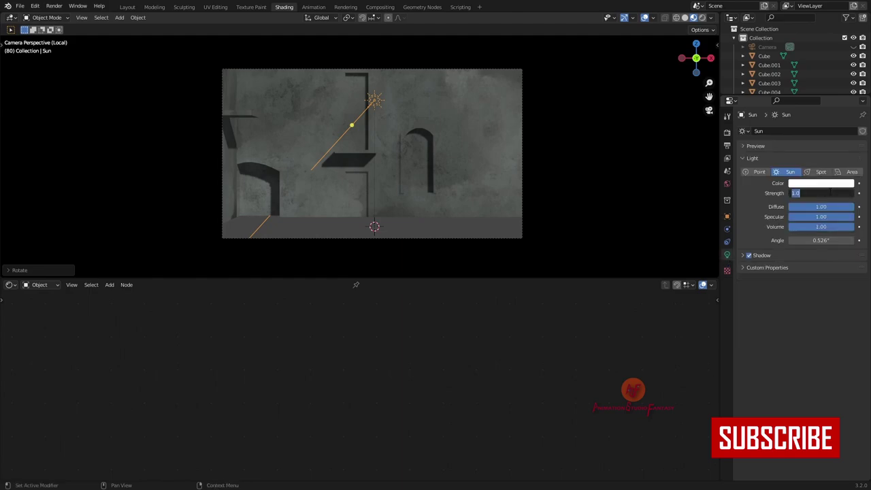
type("4")
key("Return")
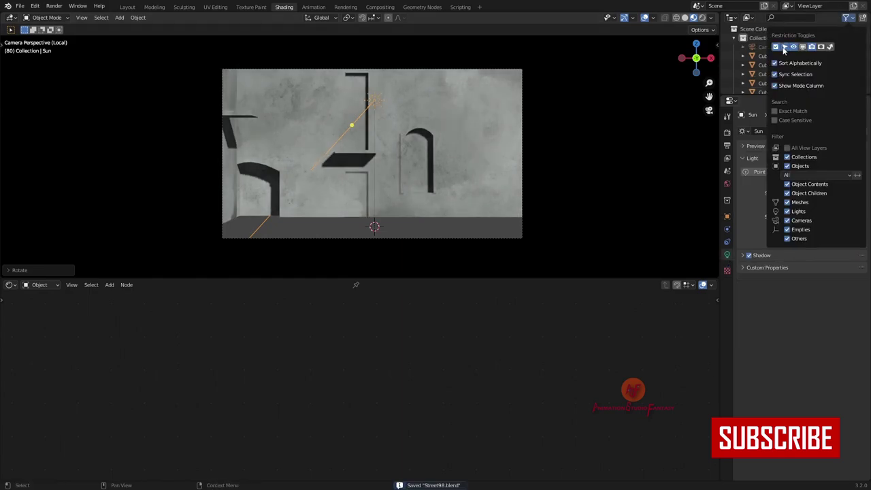
Step: Add the concrete roughness and normal-map images to the Wall material, driven by the Mapping node
scroll(809, 65, "down", 5)
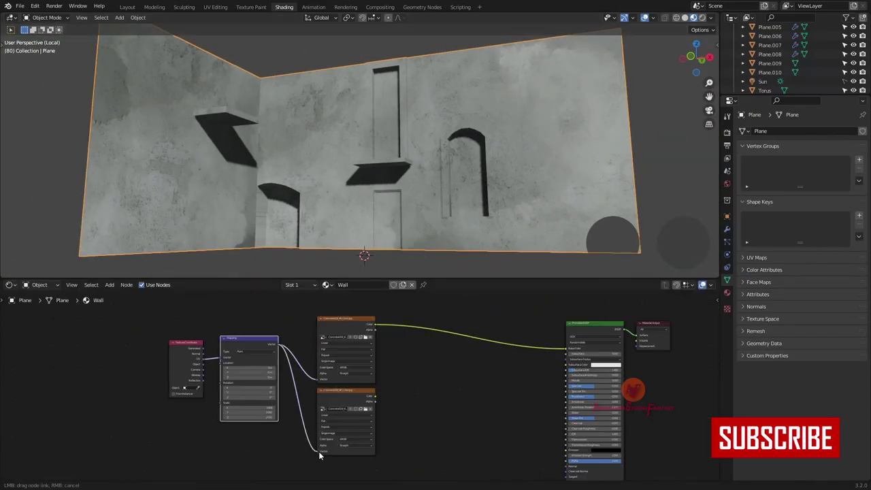
left_click_drag(374, 397, 566, 402)
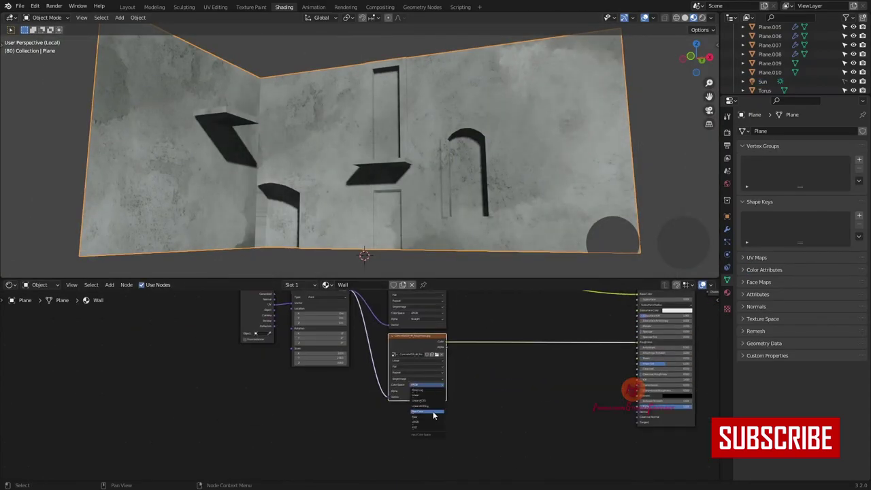
scroll(409, 413, "down", 1)
left_click_drag(350, 297, 388, 455)
Step: Add a Normal Map node after the image and enter Edit Mode on the wall
left_click(517, 466)
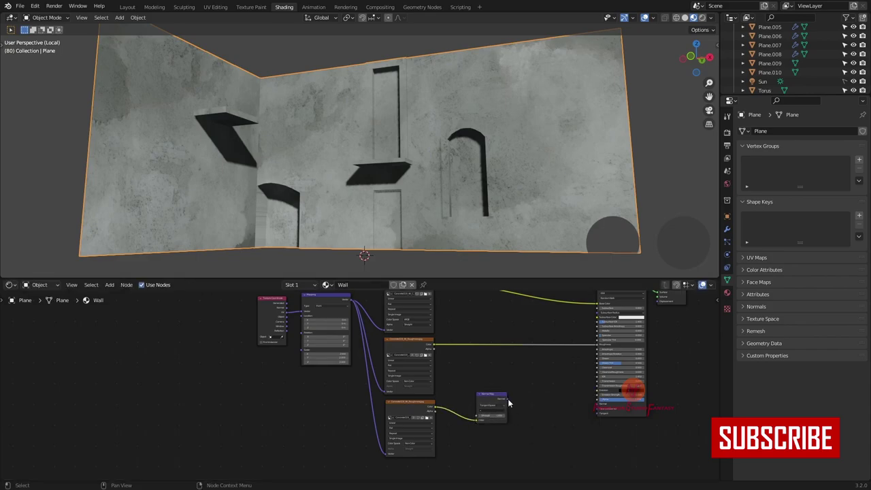
scroll(492, 402, "up", 2)
scroll(456, 239, "up", 3)
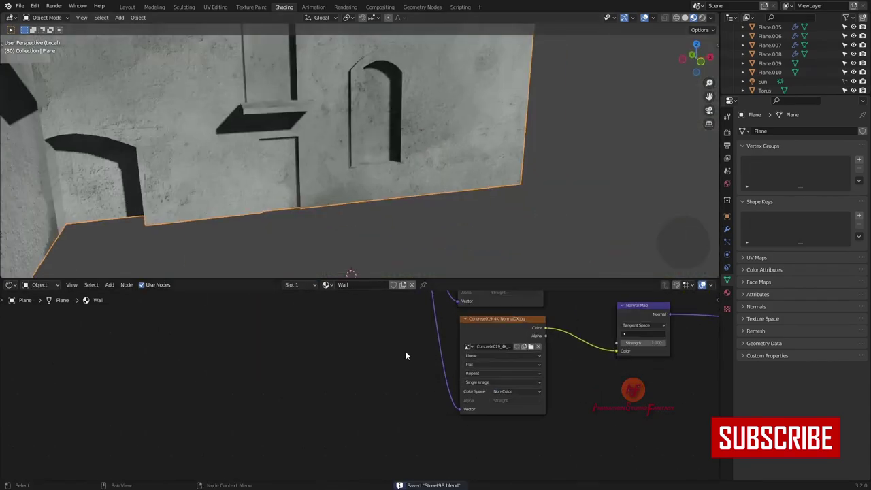
scroll(406, 351, "down", 2)
key("Tab")
scroll(489, 197, "up", 3)
middle_click_drag(489, 196, 408, 224)
Step: Inspect the wall, door, shelf and arched window in solid shading in the Modeling workspace
left_click(684, 18)
left_click(153, 7)
key("KP_Decimal")
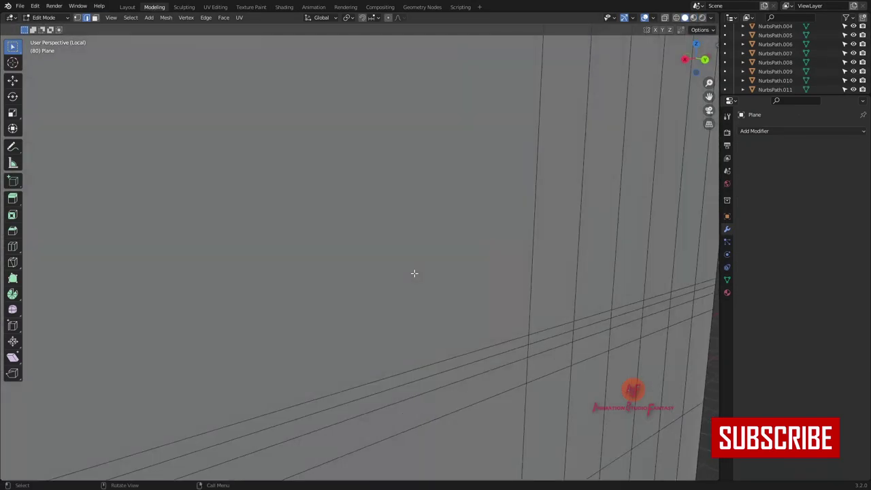
middle_click_drag(424, 307, 406, 131, "shift")
scroll(355, 249, "down", 4)
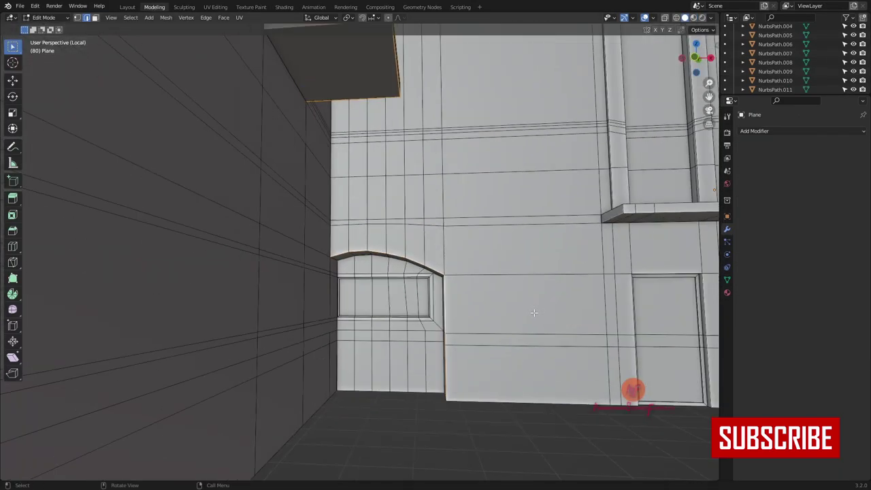
mouse_move(355, 249)
middle_mouse_down()
mouse_move(345, 288)
mouse_move(500, 194)
middle_mouse_up()
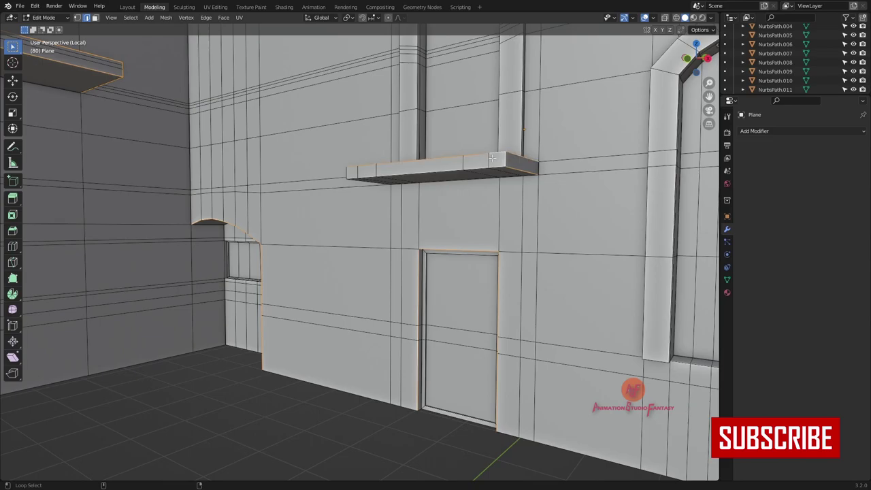
mouse_move(492, 158)
middle_mouse_down()
mouse_move(395, 241)
mouse_move(434, 256)
middle_mouse_up()
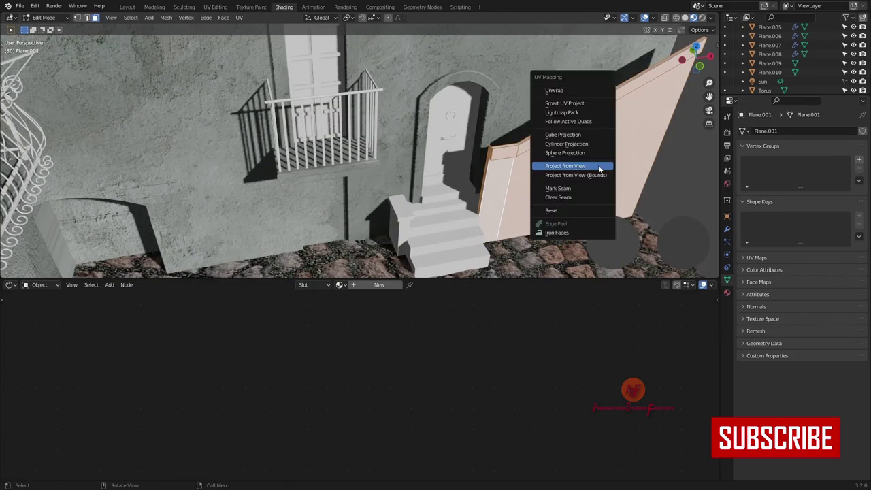
Step: Project Plane.001's UVs from view, assign the Wall material and load concrete_wall_003 as base colour
left_click(598, 169)
key("KP_1")
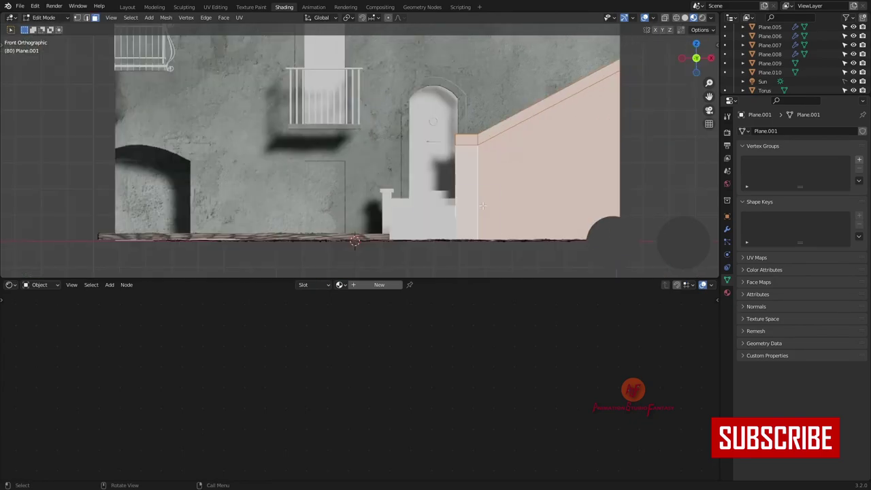
mouse_move(535, 178)
middle_mouse_down()
mouse_move(555, 140)
mouse_move(441, 161)
middle_mouse_up()
key("KP_3")
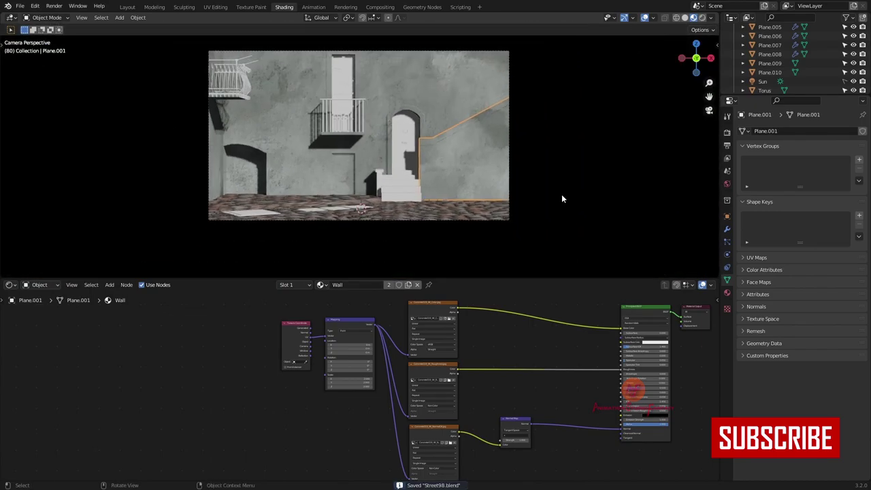
left_click(758, 218)
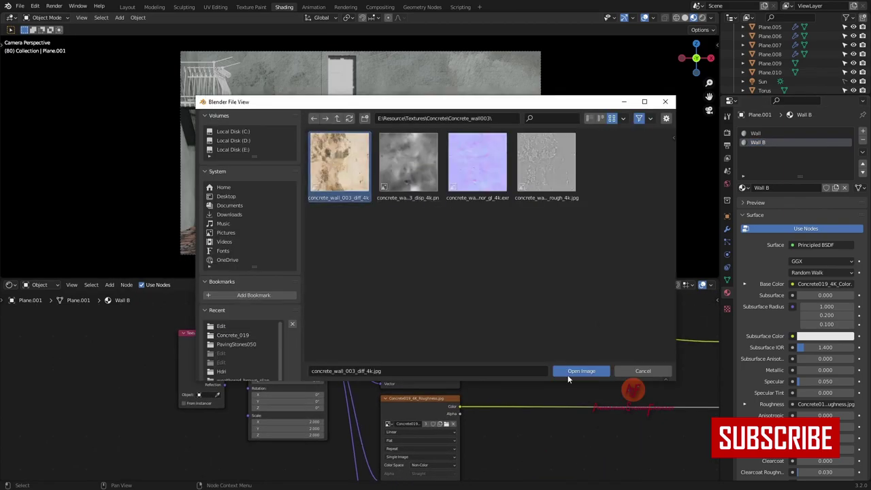
left_click(568, 376)
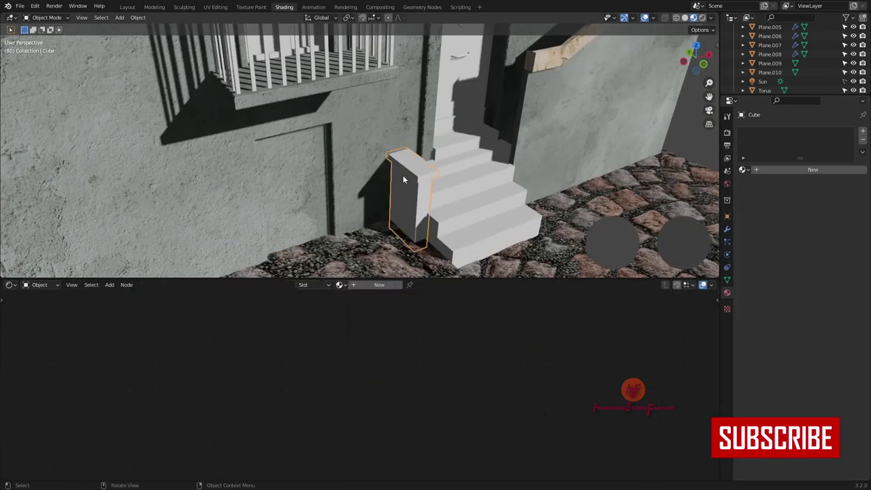
Step: Load brown_planks_09_nor_4k.png into the Wood material's image node with Non-Color color space
key("Tab")
key("u")
key("KP_Divide")
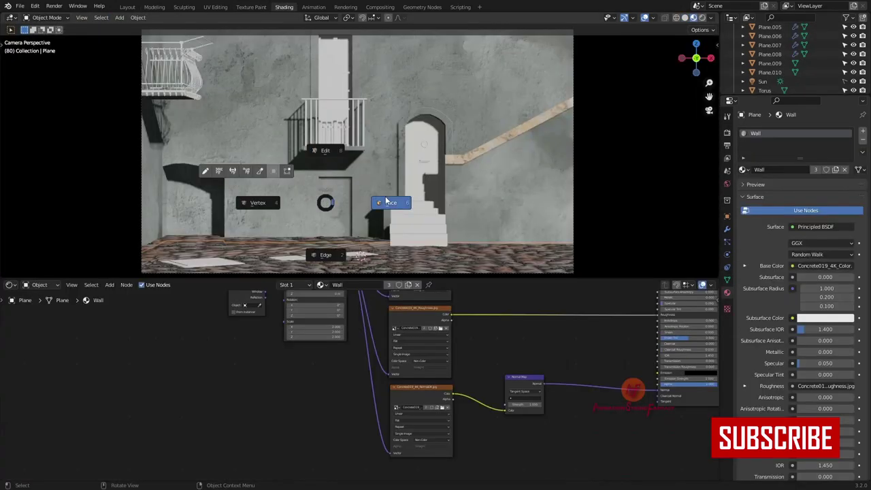
left_click(386, 202)
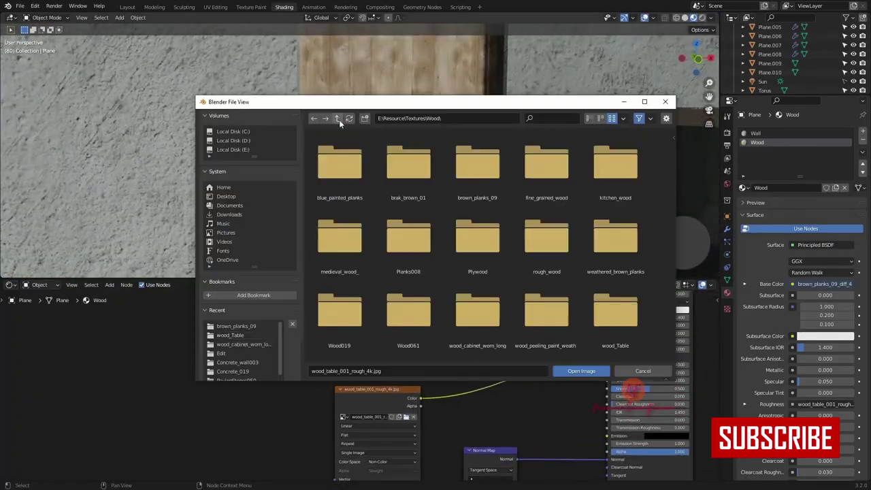
double_click(477, 164)
double_click(484, 166)
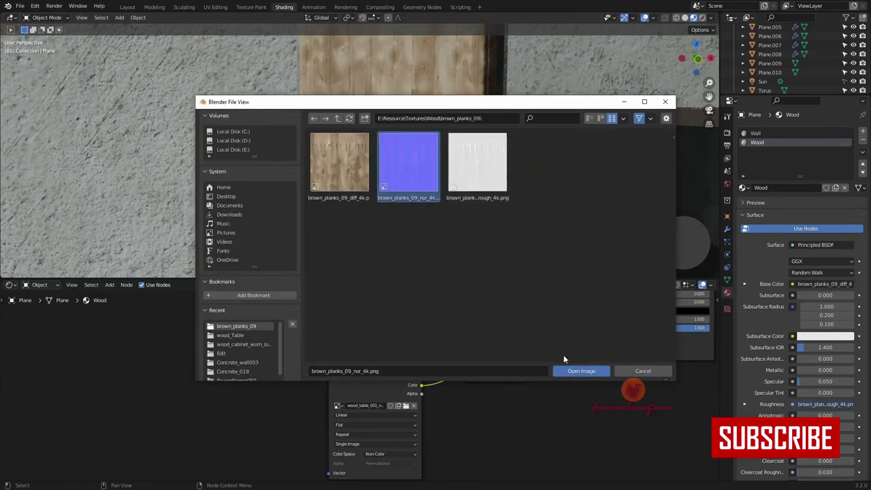
left_click(572, 369)
left_click(390, 454)
left_click(379, 419)
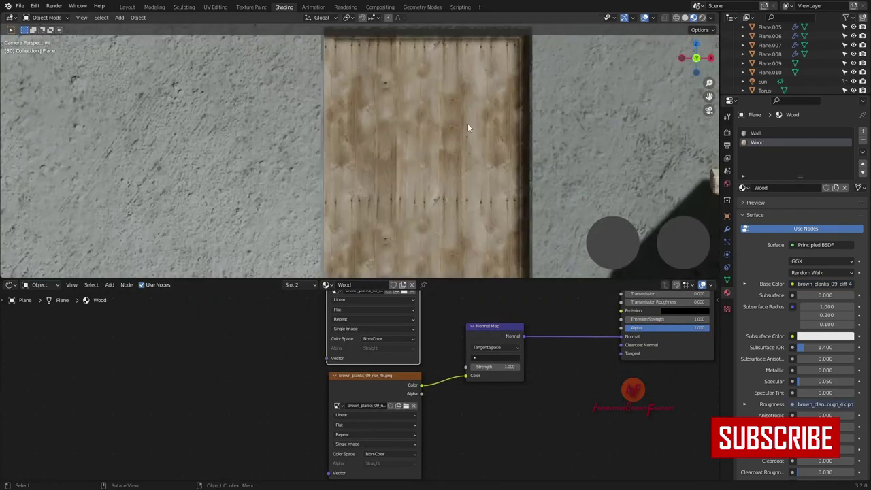
Step: Set the paving floor's Displace modifier strength to 0.100
key("KP_0")
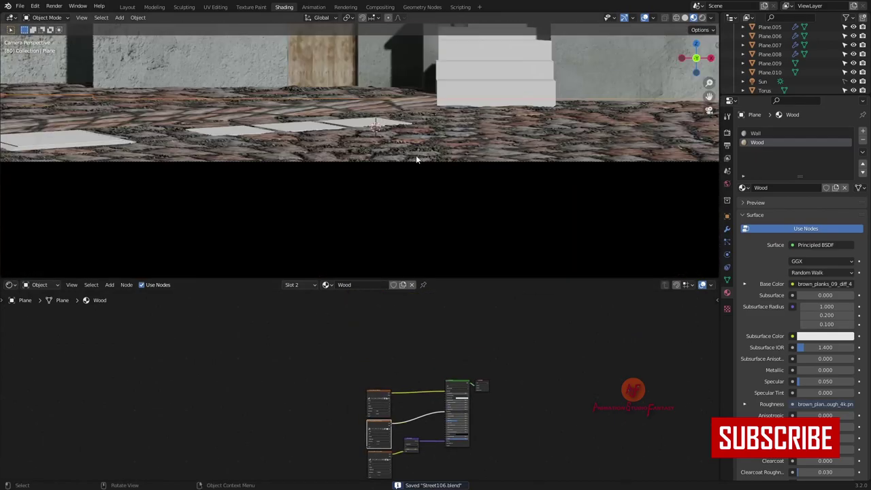
left_click(416, 155)
left_click(727, 230)
key("Return")
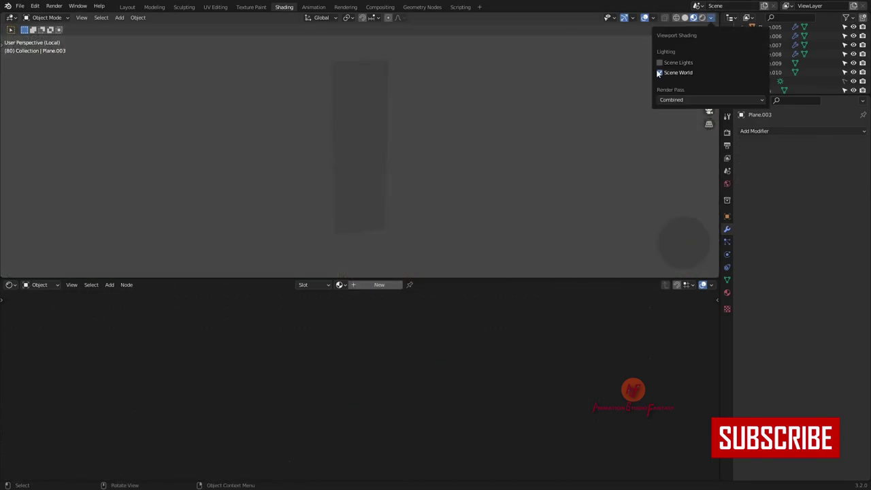
Step: Create a new material named Door for the upper window frames
left_click(659, 73)
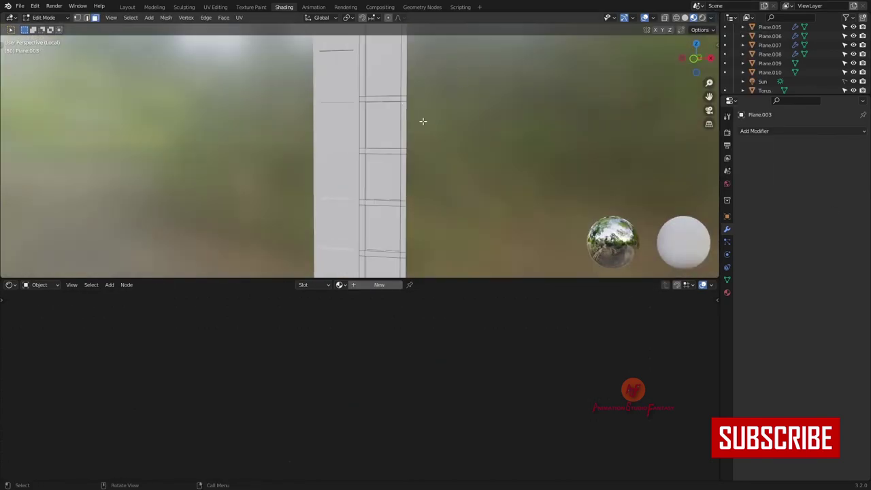
middle_click_drag(422, 120, 384, 66)
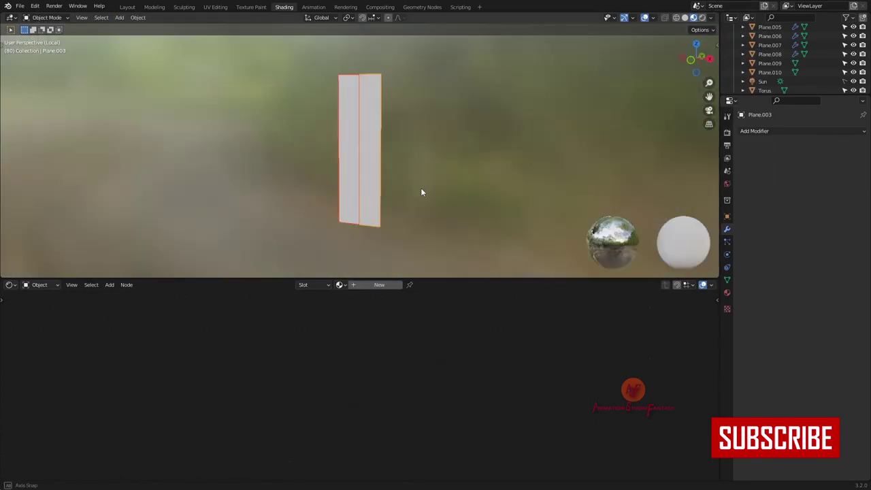
left_click(378, 284)
type("or")
key("Return")
key("Home")
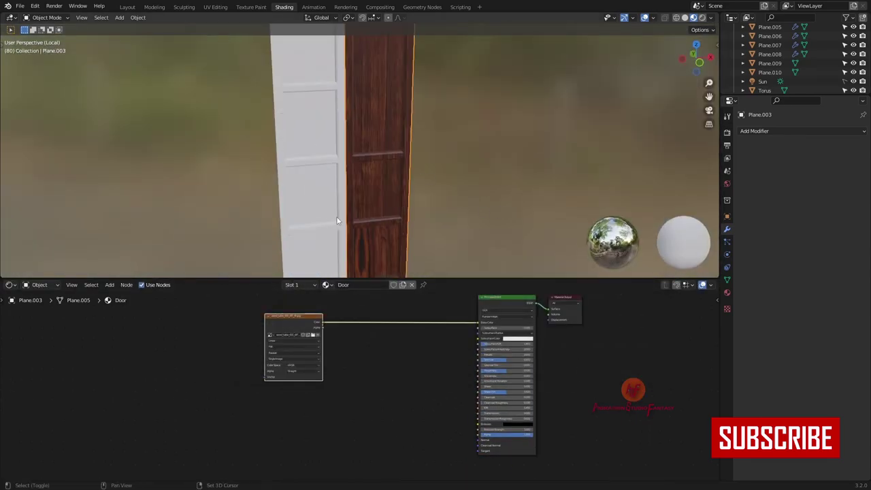
Step: Feed a wood image texture into Door's base colour, link Door to the other panel, and connect roughness
left_click(326, 217)
left_click(381, 201, "shift")
key("ctrl+l")
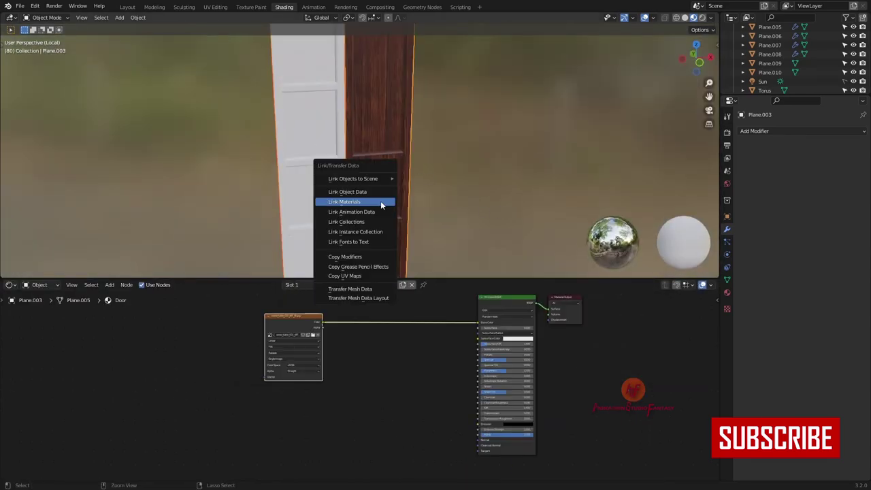
left_click(380, 201)
left_click_drag(499, 371, 499, 369)
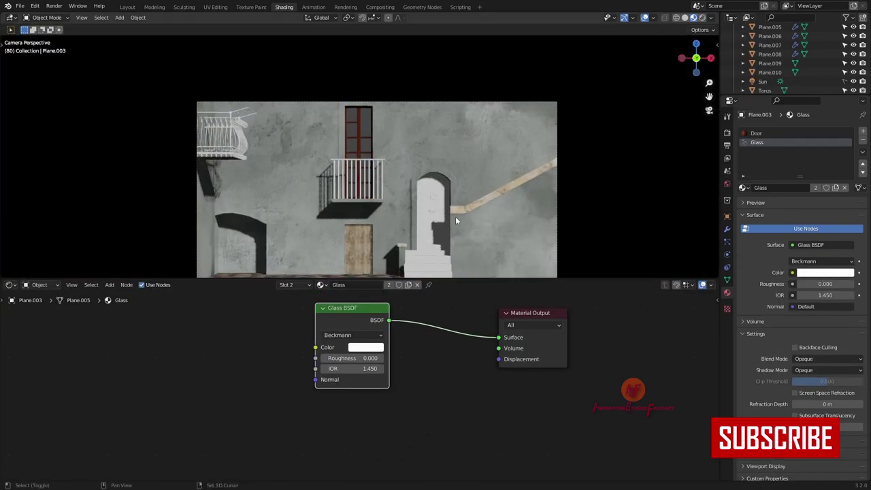
Step: Save the blend file and return to the camera view to check the render properties
key("ctrl+s")
key("KP_0")
left_click(727, 132)
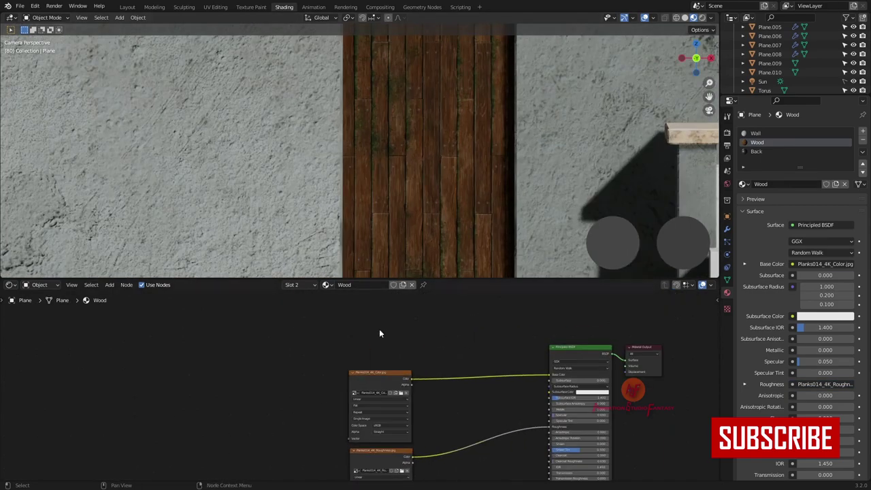
Step: Route the plank colour and AO through a mix node set to Multiply, and save
left_click_drag(379, 328, 354, 320)
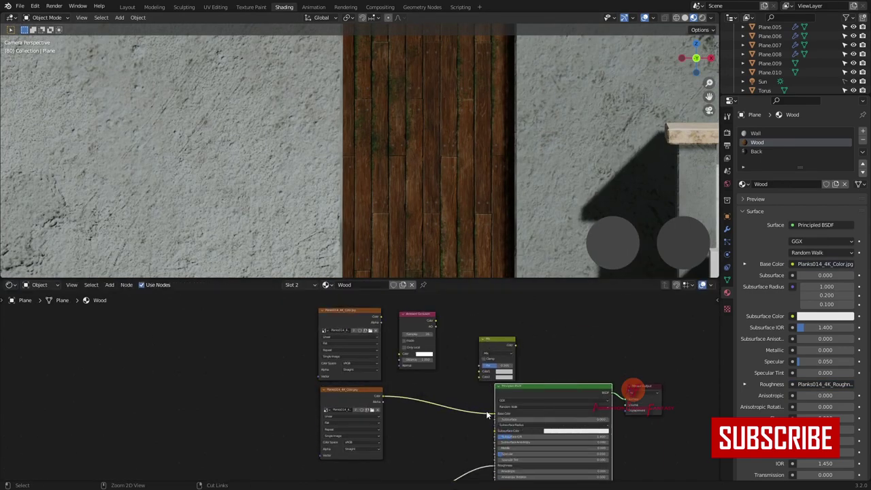
left_click_drag(515, 345, 534, 400)
left_click_drag(465, 345, 479, 370)
left_click(503, 353)
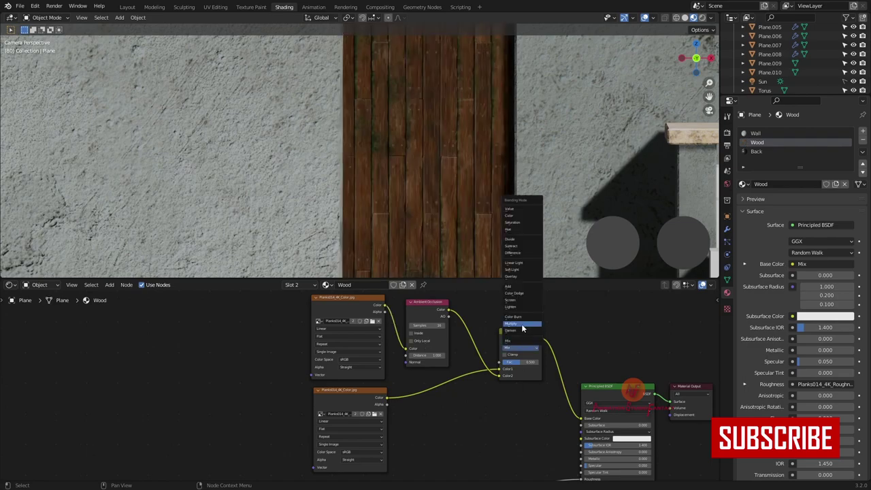
left_click(517, 320)
scroll(298, 319, "up", 2)
left_click(593, 369)
left_click(591, 346)
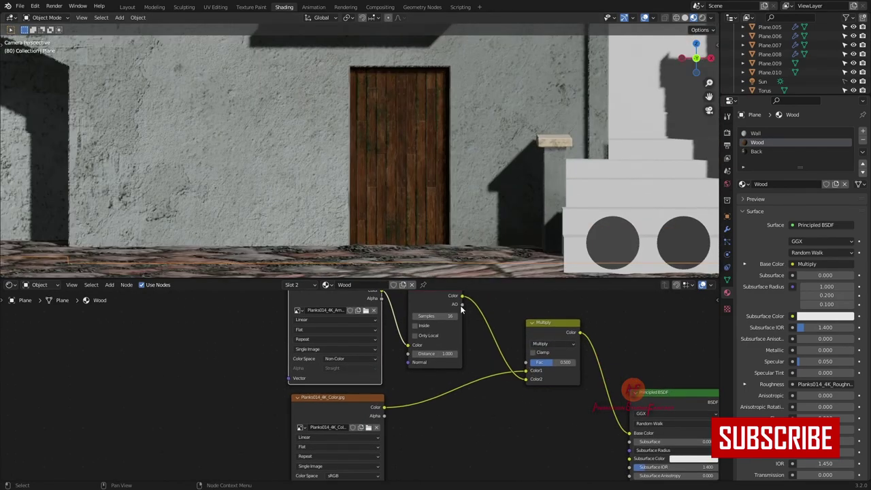
middle_click_drag(510, 446, 456, 317)
key("ctrl+s")
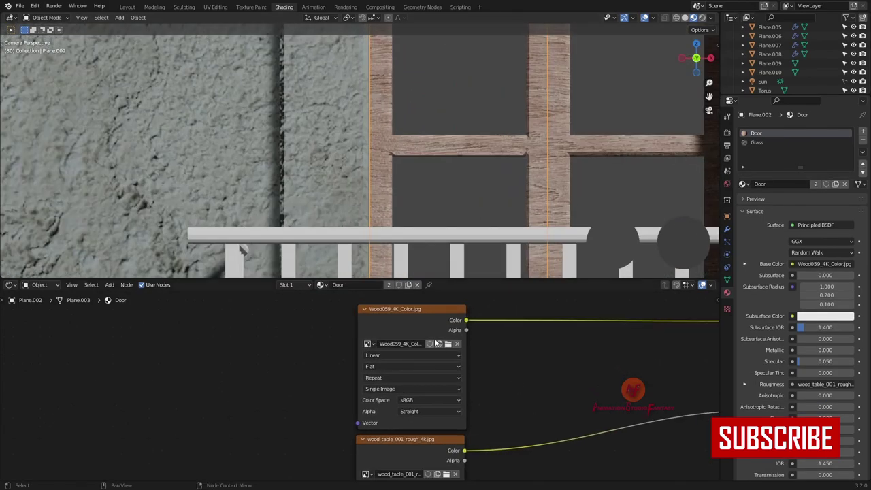
Step: Replace the door's colour image with a texture from the Wood059 folder
left_click(448, 344)
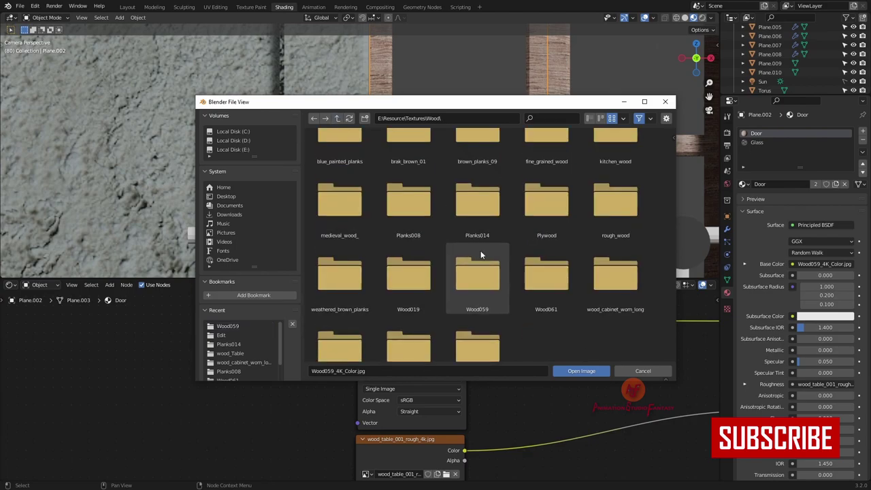
key("Escape")
left_click(422, 396)
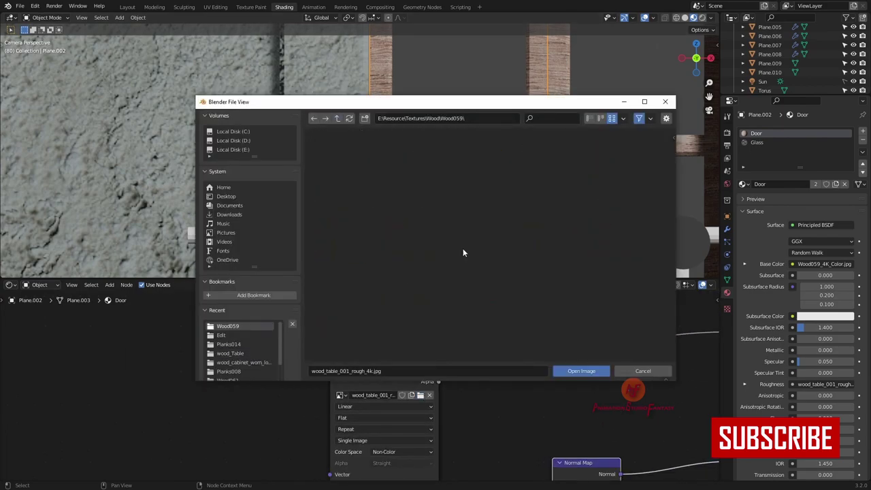
key("Escape")
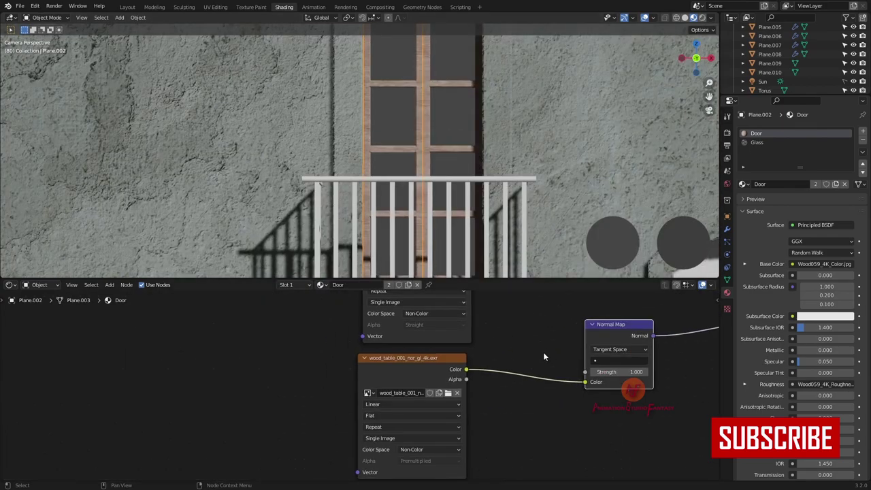
left_click(471, 394)
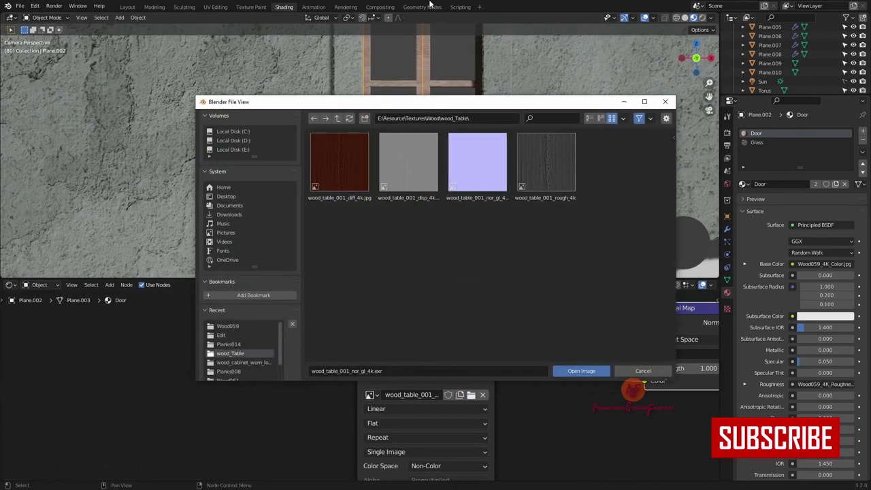
left_click(581, 371)
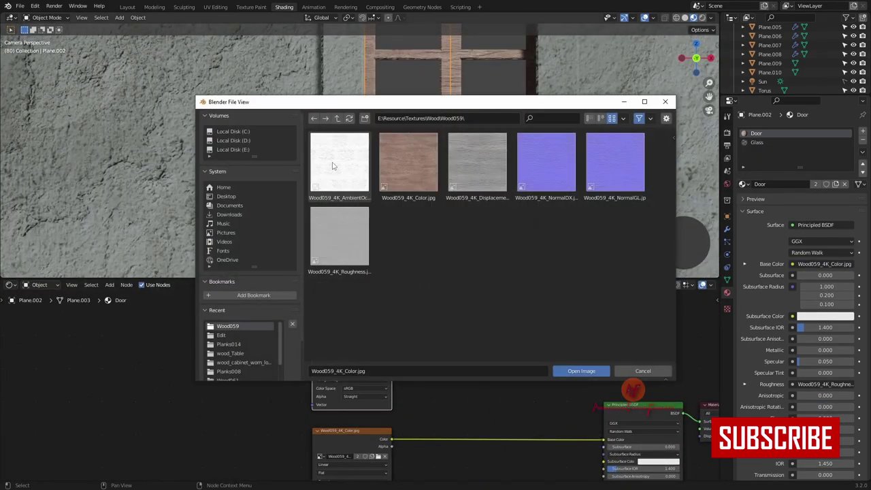
Step: Load the Wood059 AO image into an Ambient Occlusion node and mix it into base colour
double_click(332, 166)
left_click(364, 388)
type("ao")
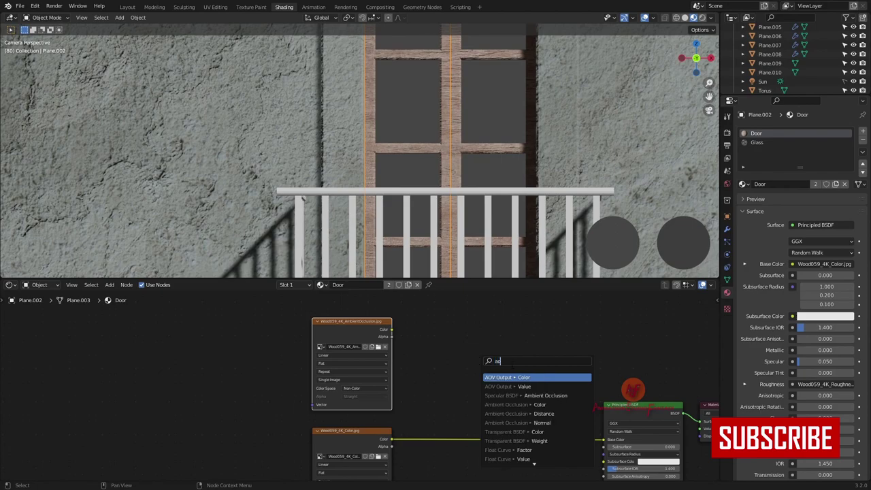
left_click(489, 359)
left_click_drag(392, 330, 439, 384)
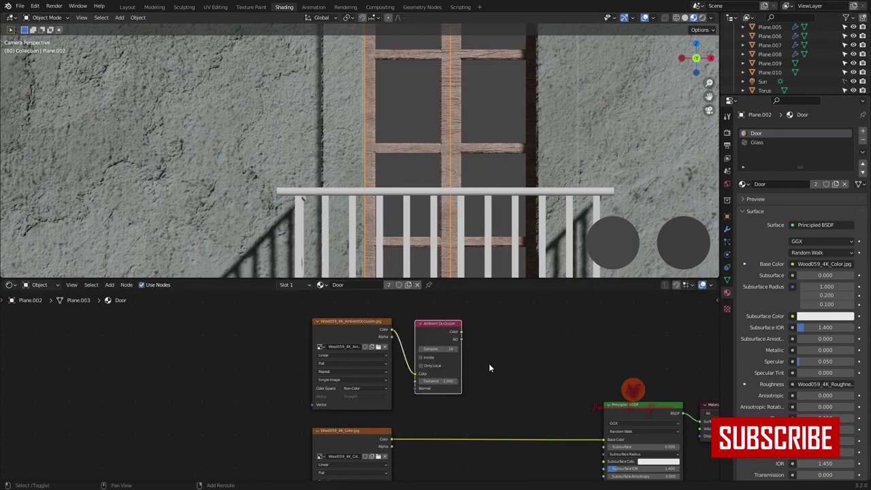
left_click(526, 409)
left_click_drag(509, 431, 461, 334)
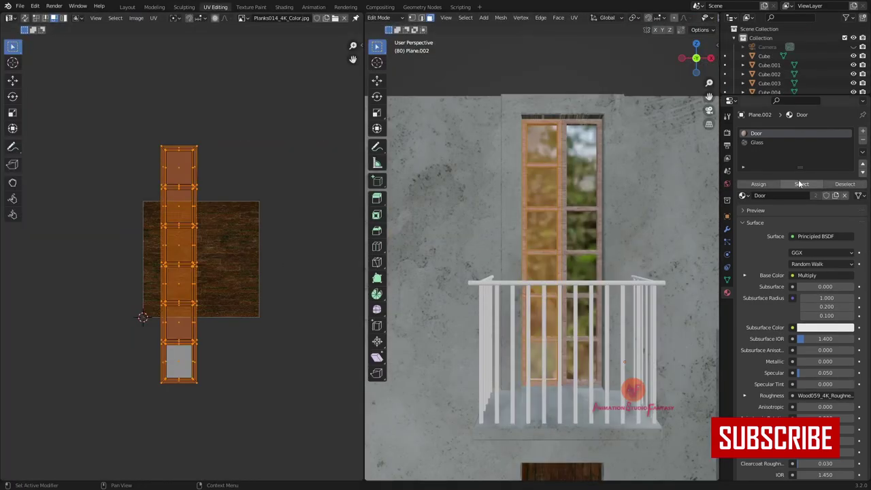
Step: Select the window frame's UV islands and display the Wood059 and dark plank textures behind them
left_click(844, 183)
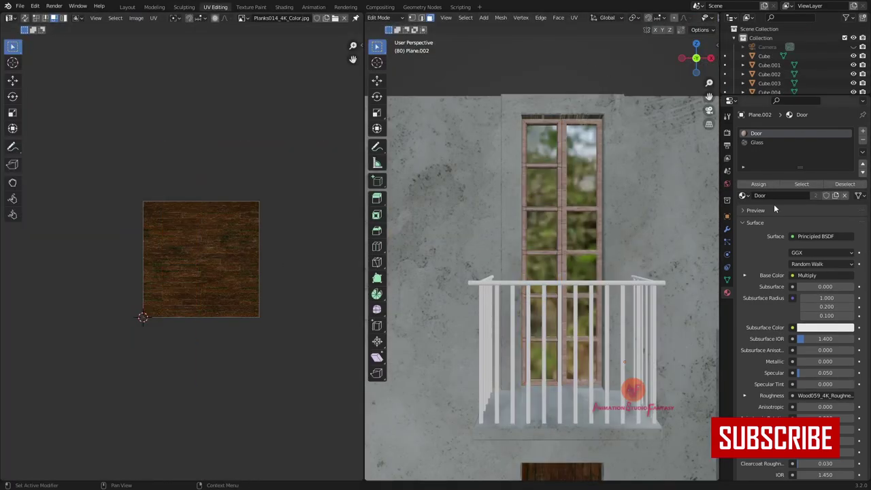
left_click(801, 184)
left_click(246, 18)
left_click(292, 109)
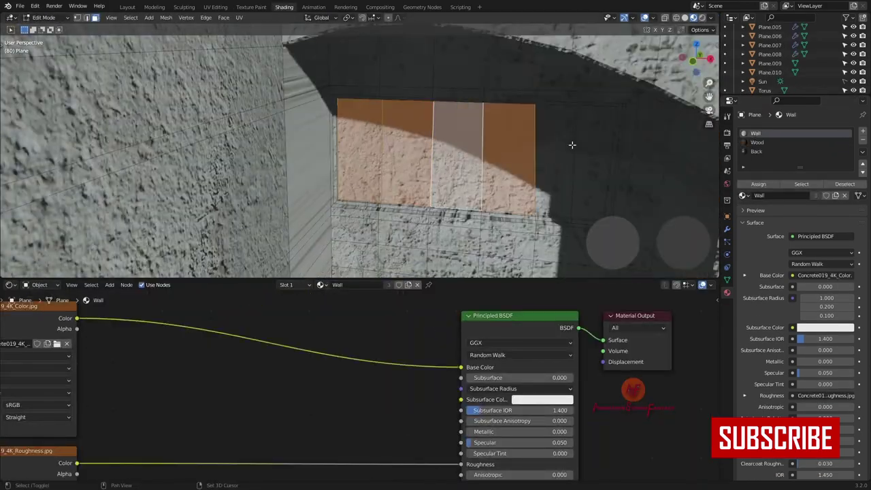
middle_click_drag(572, 144, 523, 78, "shift")
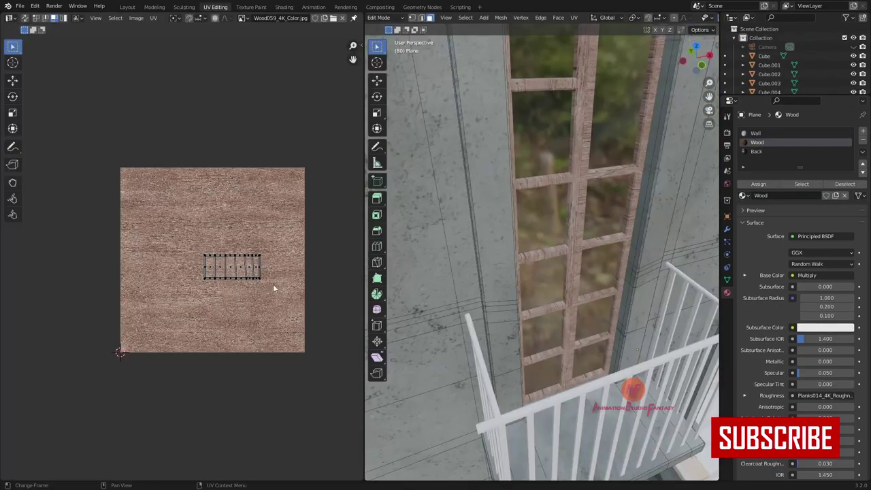
left_click(269, 35)
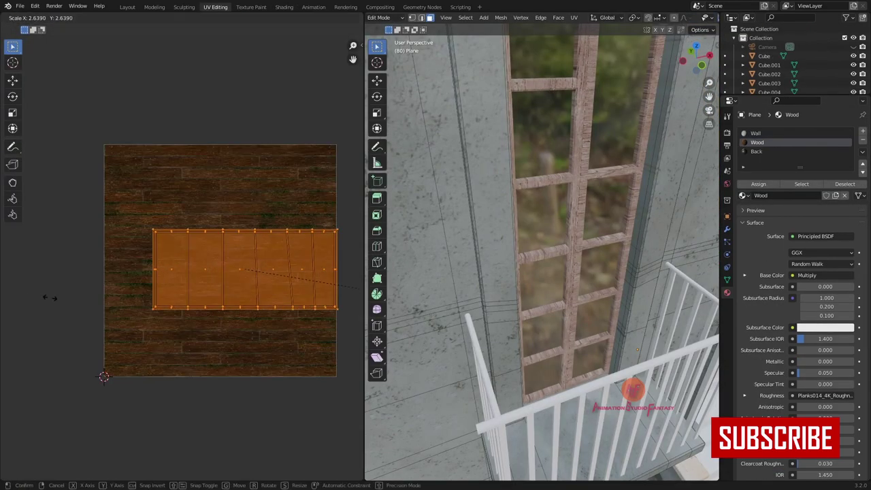
Step: Rotate and scale the door's UV island so the planks run vertically, and save
key("r")
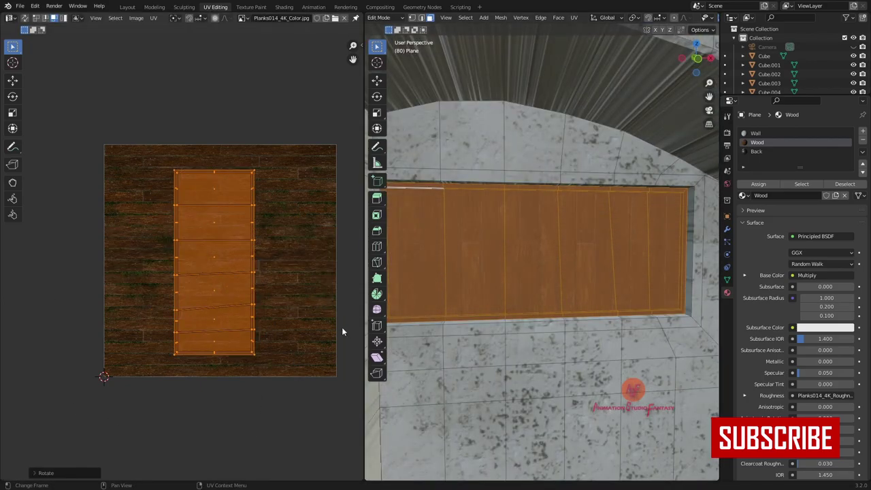
key("s")
left_click(267, 308)
scroll(418, 301, "down", 5)
key("ctrl+s")
mouse_move(471, 259)
middle_mouse_down()
mouse_move(505, 155)
mouse_move(582, 221)
middle_mouse_up()
scroll(505, 154, "up", 5)
key("alt+a")
key("ctrl+r")
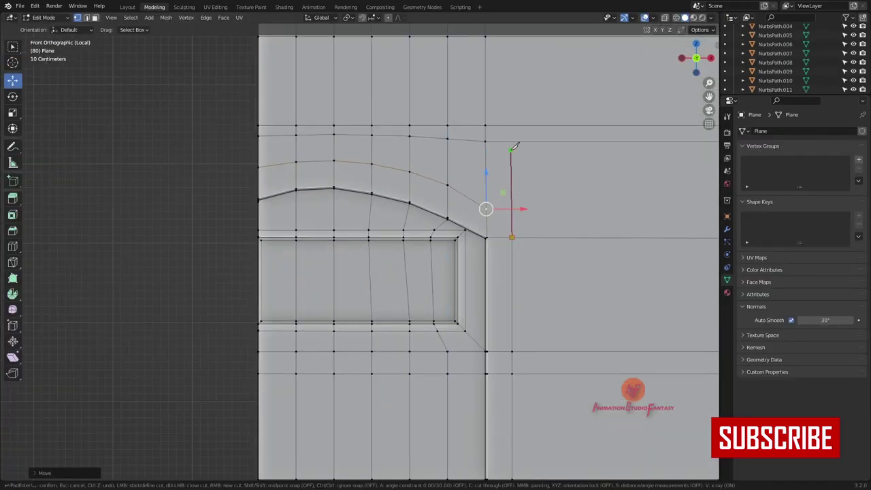
Step: Knife-cut the wall at the arch corner and line the new cut vertices up vertically
scroll(515, 145, "down", 5)
left_click(402, 248)
scroll(410, 247, "up", 1)
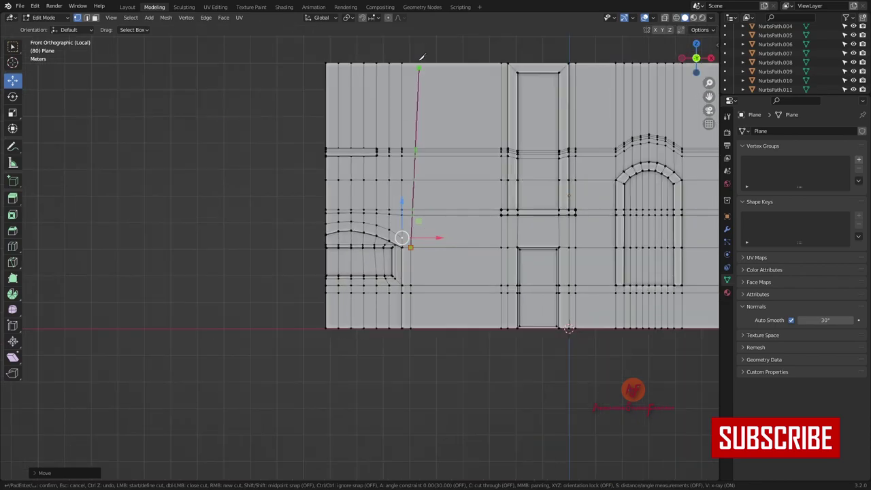
key("ctrl+z")
left_click_drag(414, 54, 427, 248)
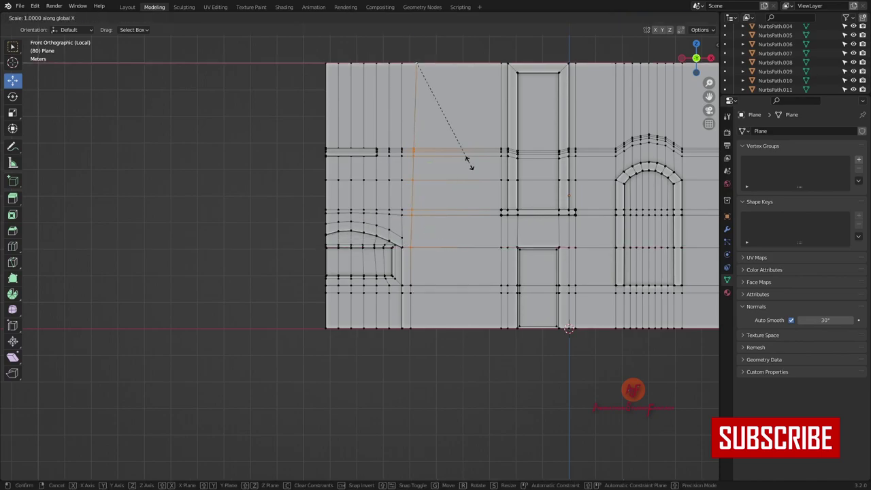
key("Return")
scroll(442, 232, "up", 5)
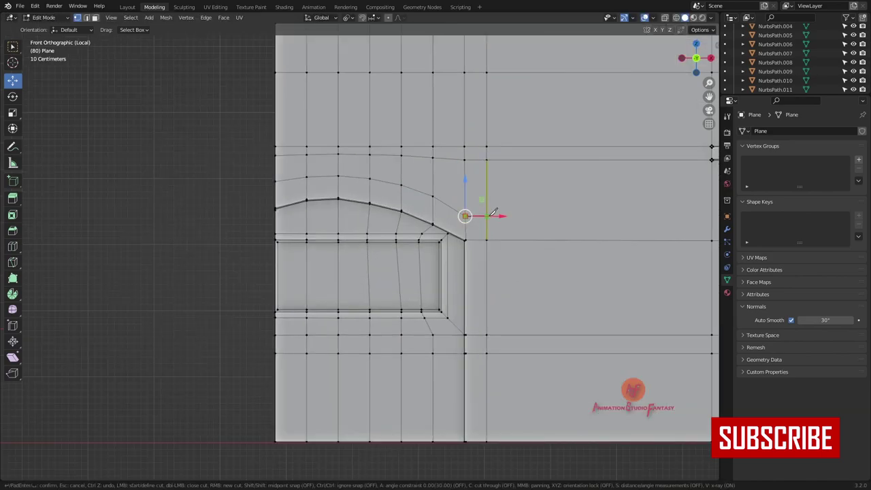
Step: Select the arch and column face strip and project its UVs from the front view
left_click(452, 220, "alt+shift")
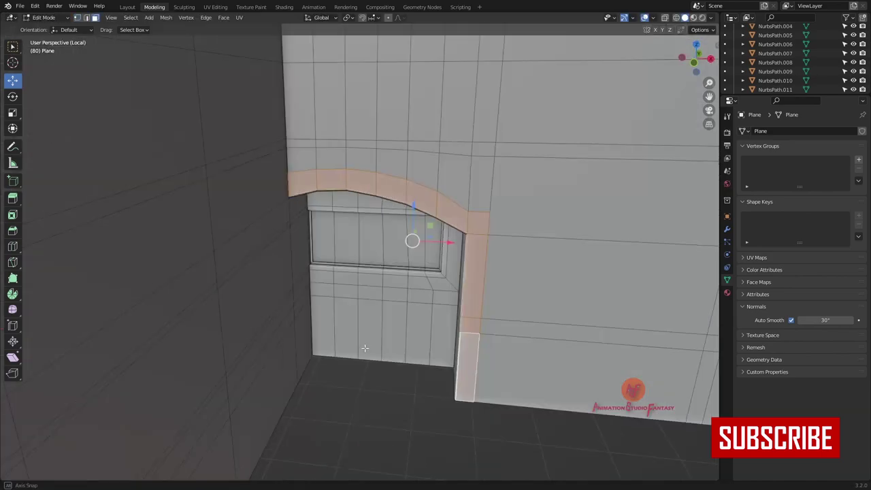
mouse_move(452, 219)
middle_mouse_down()
mouse_move(461, 315)
mouse_move(462, 275)
middle_mouse_up()
key("KP_1")
key("u")
left_click(478, 334)
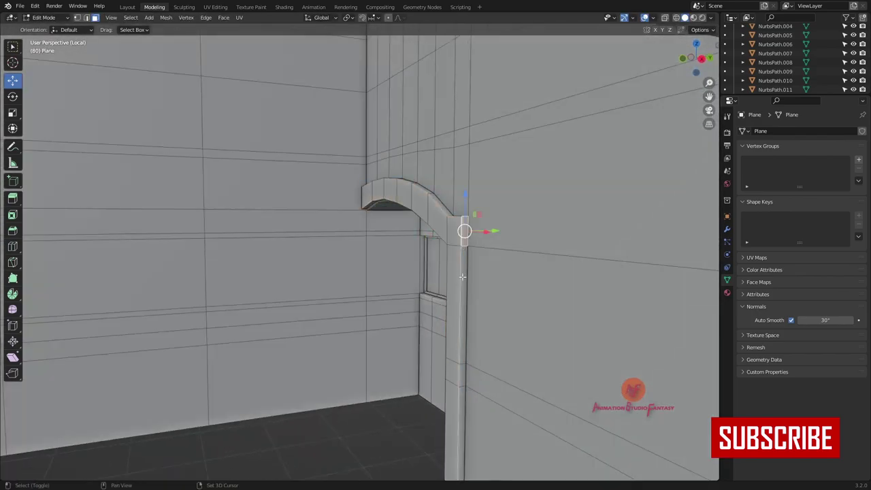
key("KP_3")
middle_click_drag(396, 315, 421, 191)
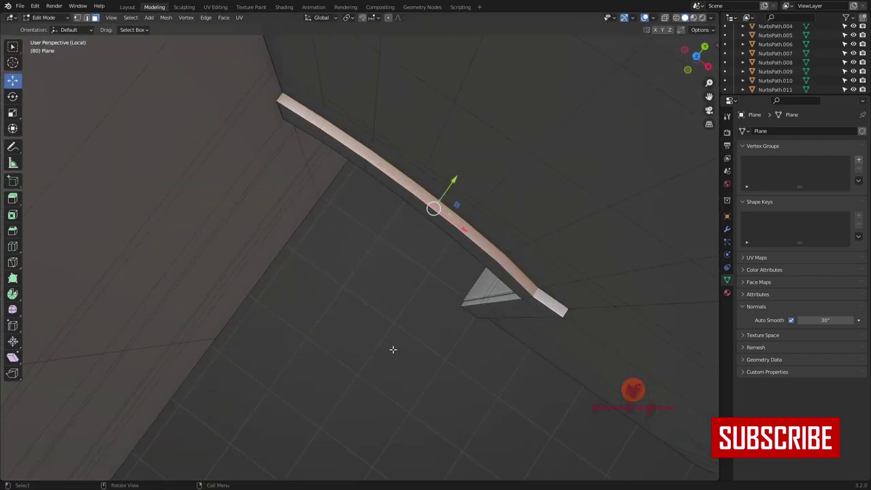
middle_click_drag(393, 349, 436, 225)
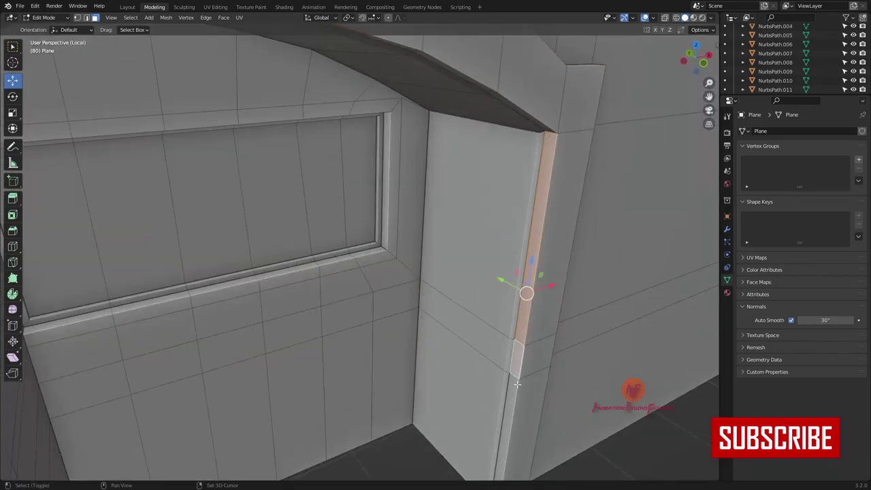
Step: Leave local view, return to Object Mode and save as Street127.blend
key("KP_Divide")
key("Tab")
key("ctrl+s")
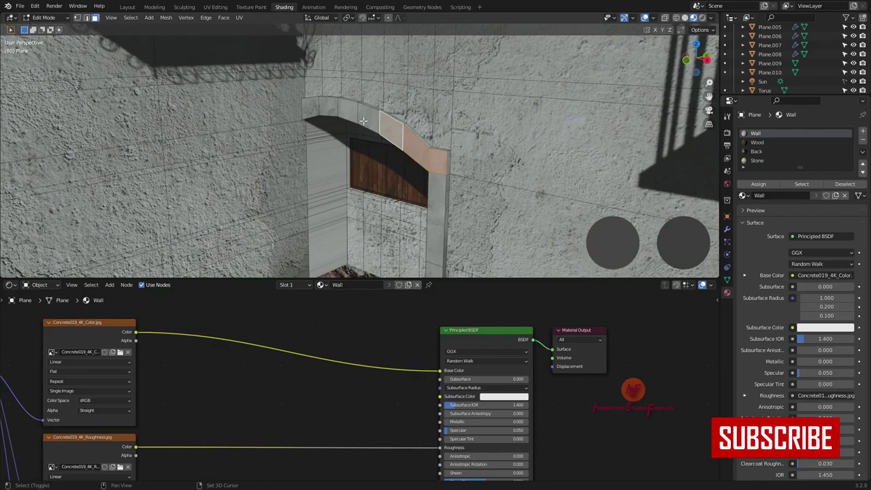
Step: Scale up all the arch trim's UV islands and set the Stone roughness image to Non-Color
mouse_move(363, 121)
middle_mouse_down()
mouse_move(397, 184)
mouse_move(379, 216)
middle_mouse_up()
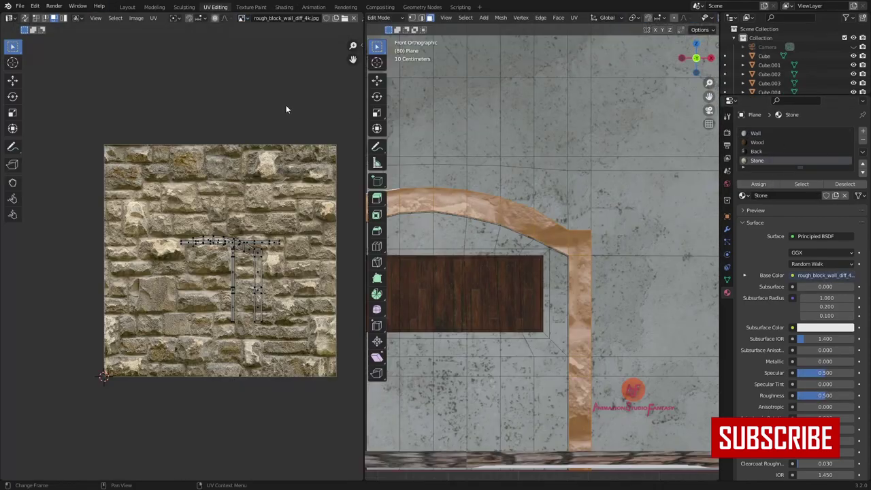
key("a")
scroll(285, 109, "down", 2)
key("s")
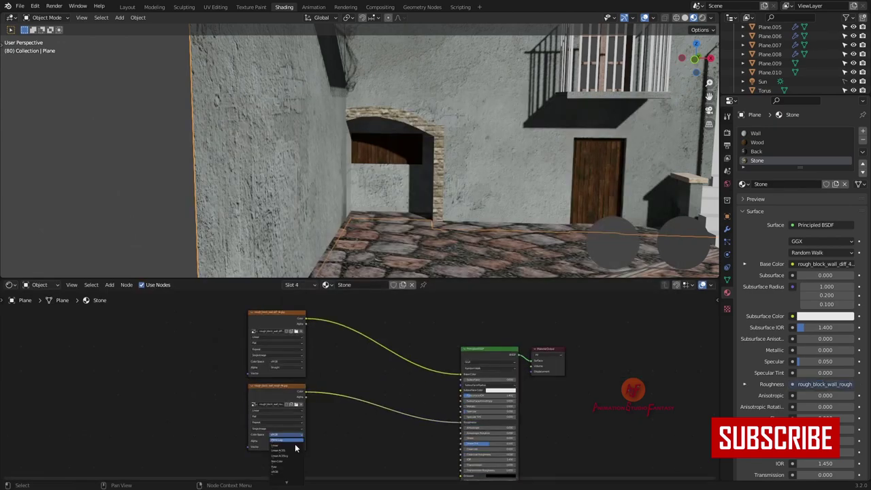
left_click(277, 461)
middle_click_drag(278, 460, 385, 347)
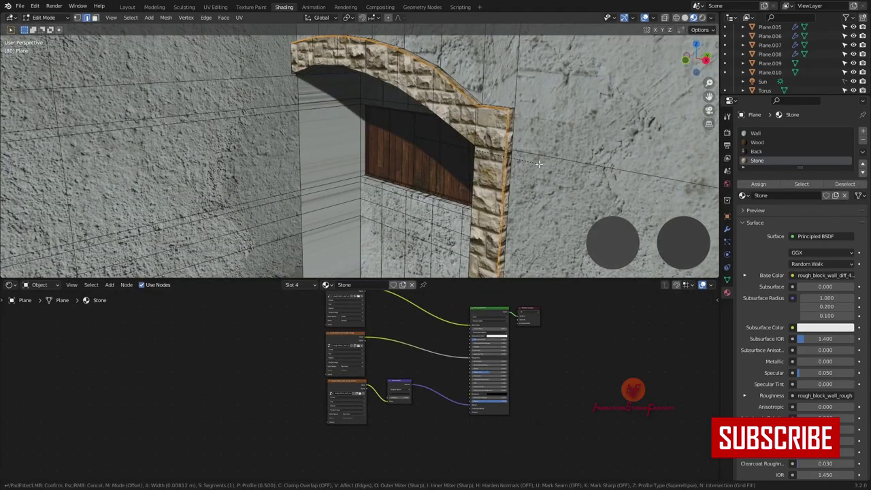
middle_click_drag(494, 170, 513, 179, "ctrl")
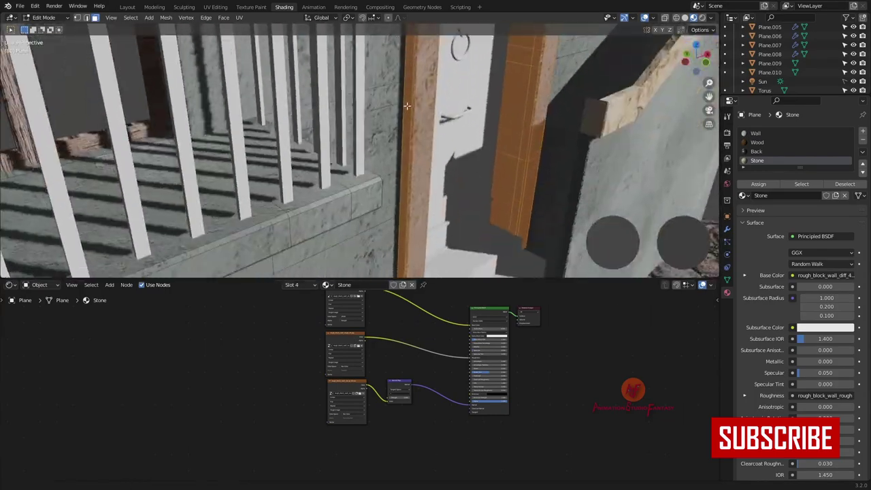
key("s")
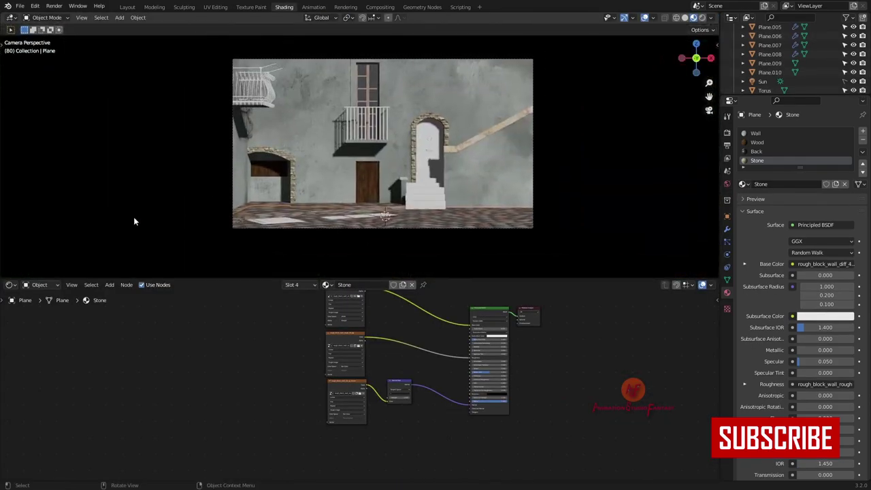
scroll(134, 219, "up", 3)
scroll(298, 161, "up", 2)
Step: Isolate the stairs and add loop cuts across the steps in Edit Mode
left_click(401, 207)
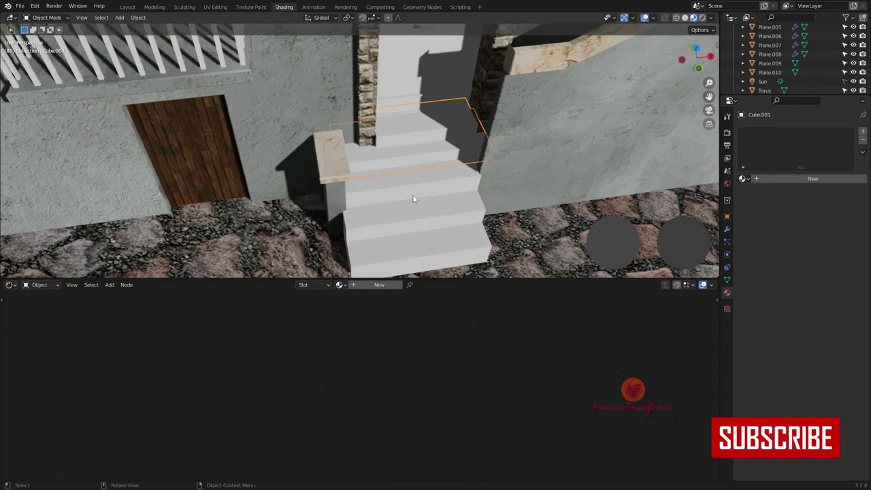
key("KP_Divide")
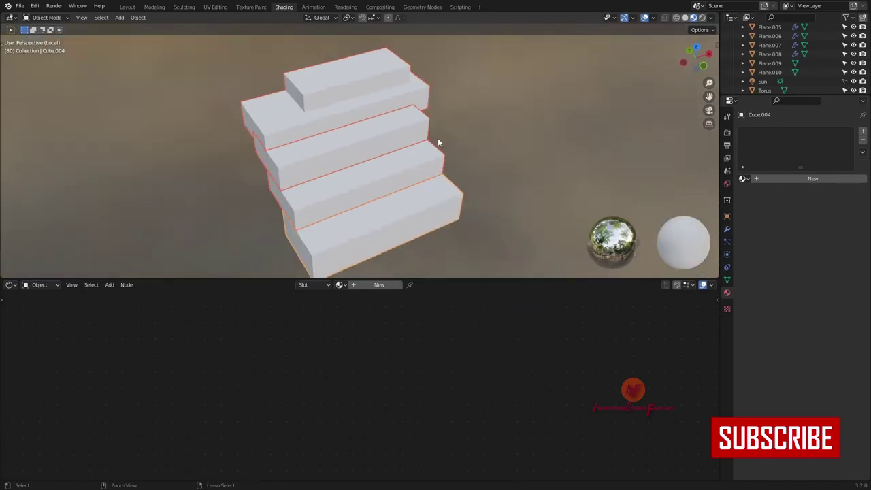
key("Tab")
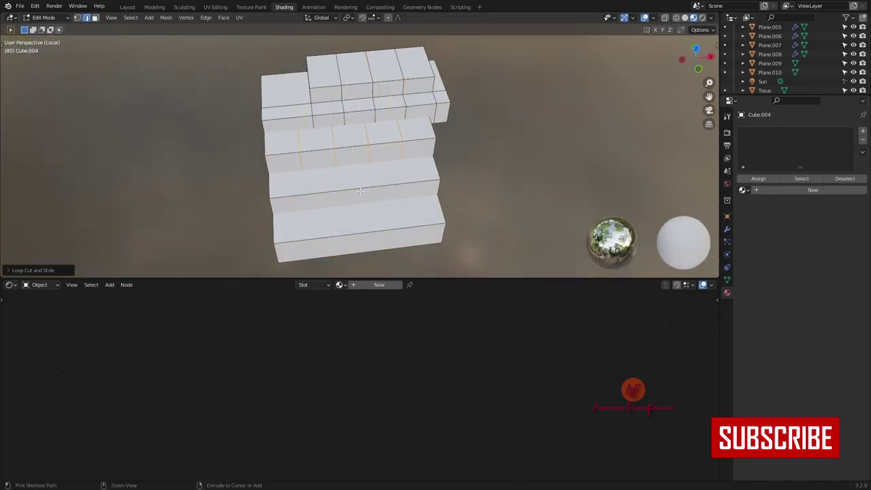
left_click(365, 232)
middle_click_drag(364, 232, 362, 230)
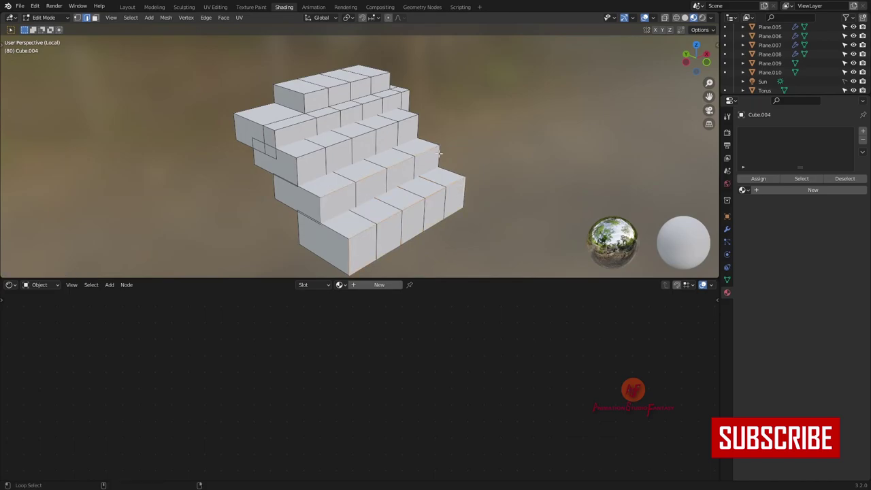
mouse_move(305, 98)
middle_mouse_down()
mouse_move(406, 75)
mouse_move(501, 132)
mouse_move(480, 181)
mouse_move(426, 169)
middle_mouse_up()
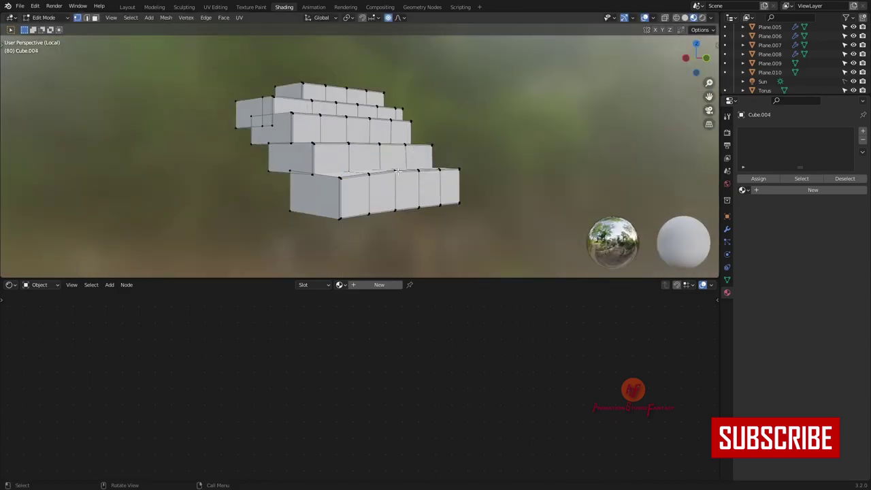
Step: Shift step vertices to make the blocks irregular, then shade the stairs smooth
key("g")
left_click(401, 172)
middle_click_drag(402, 172, 413, 175)
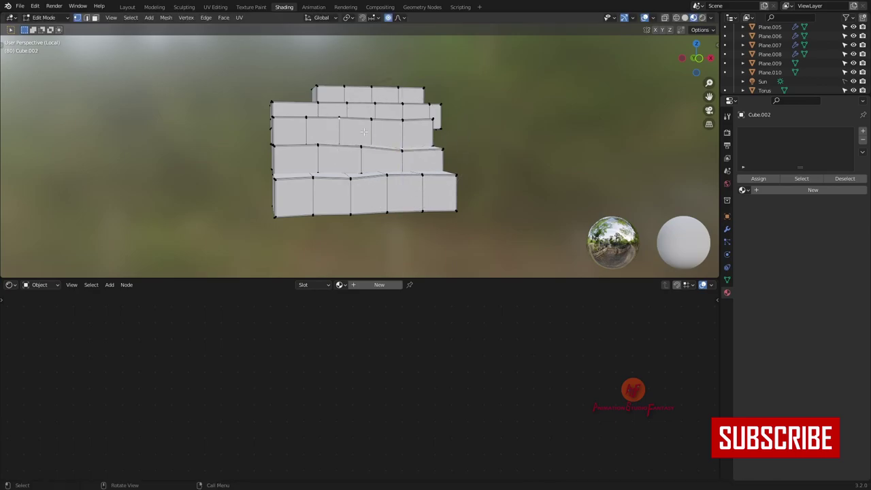
middle_click_drag(413, 123, 389, 213)
right_click(388, 214)
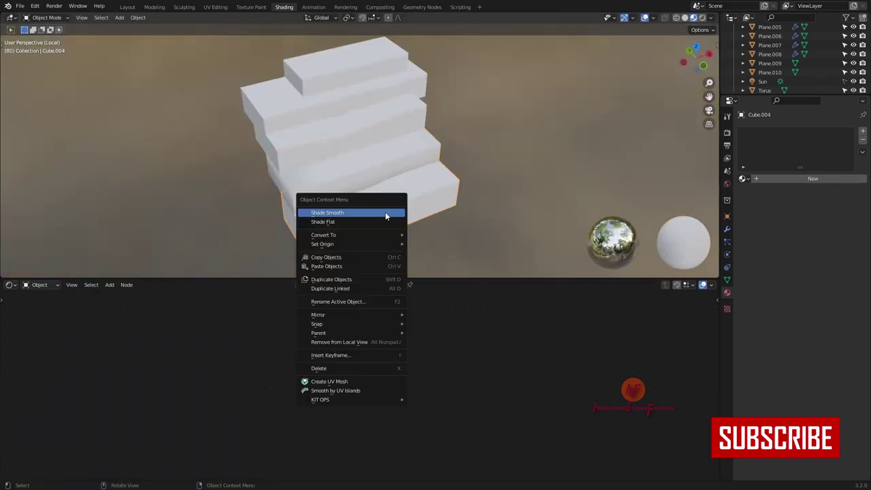
right_click(321, 107)
left_click(321, 108)
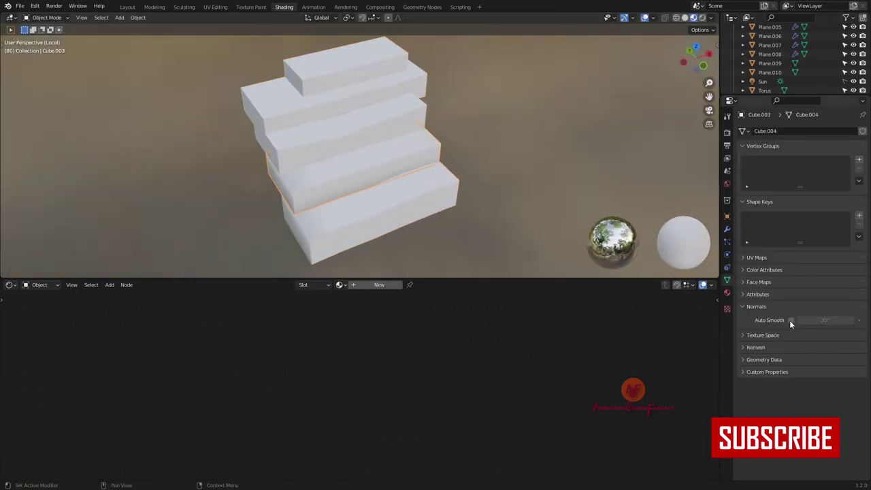
Step: Save as Street130.blend and create a new material named Step
right_click(476, 138)
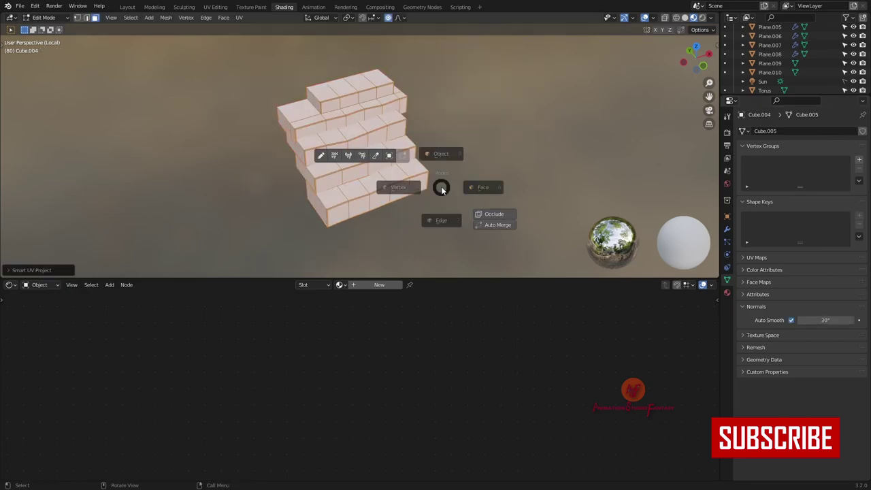
key("ctrl+s")
key("Return")
scroll(384, 326, "up", 1)
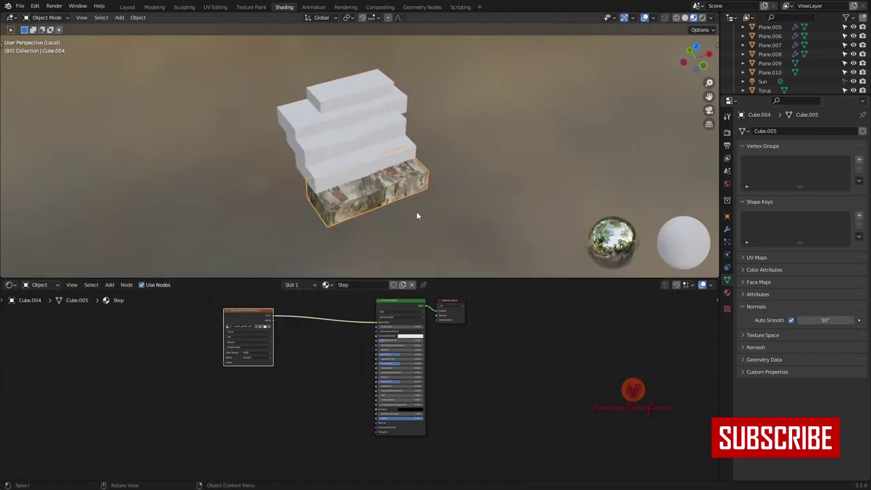
Step: Connect the stone image to Step's Base Color and a Non-Color copy to Roughness
middle_click_drag(417, 212, 408, 196)
scroll(300, 349, "up", 2)
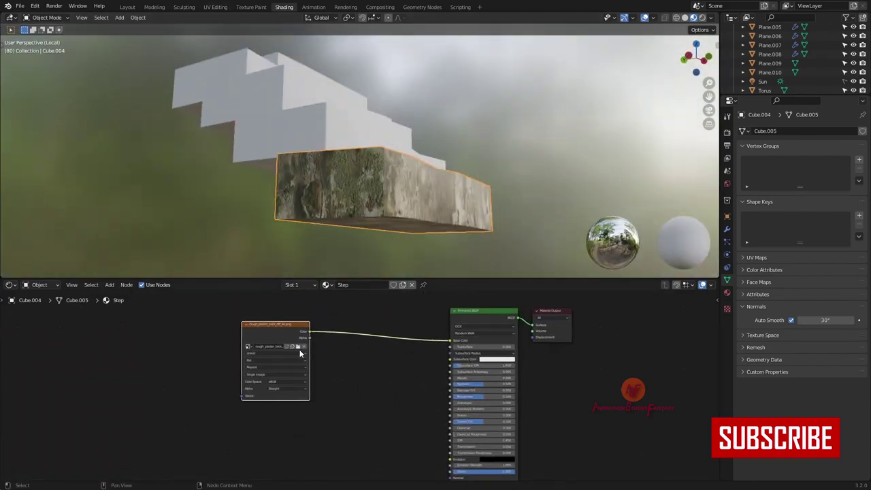
middle_click_drag(473, 385, 515, 289)
left_click(316, 369)
left_click(319, 385)
key("shift+d")
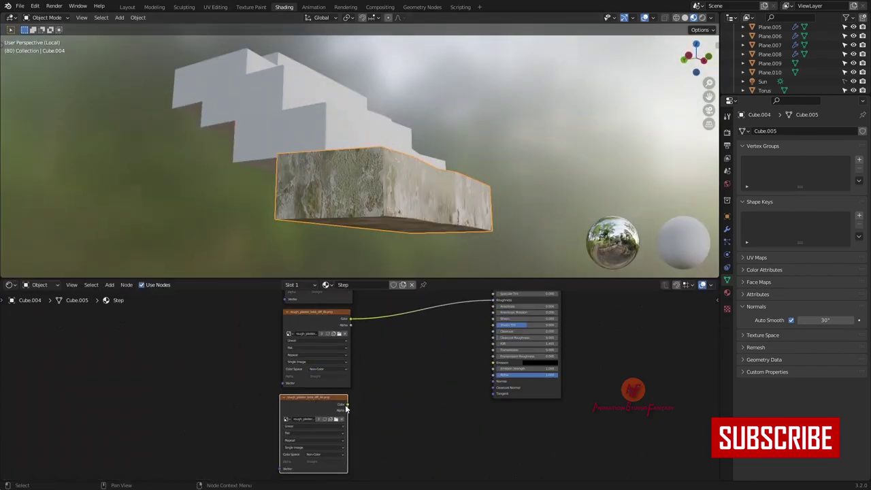
Step: Add a Normal Map node to the Step material using the 'norm' link search
left_click_drag(347, 404, 408, 378)
type("norm")
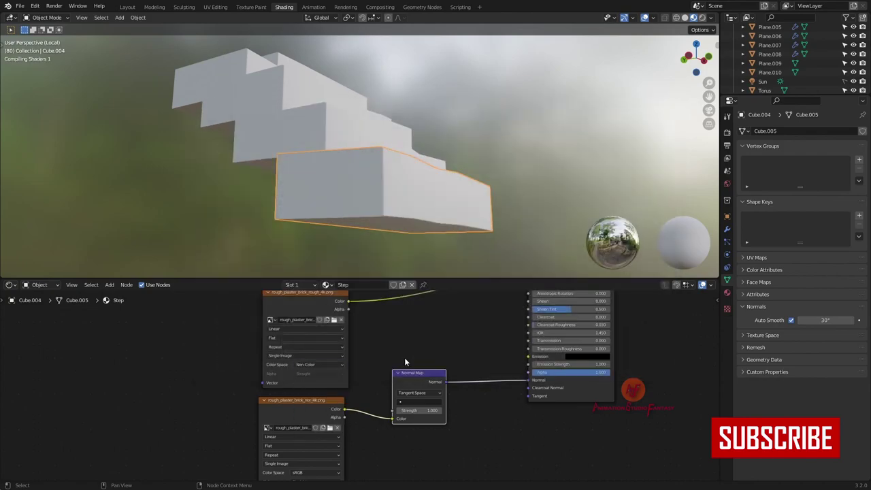
middle_click_drag(404, 361, 447, 340)
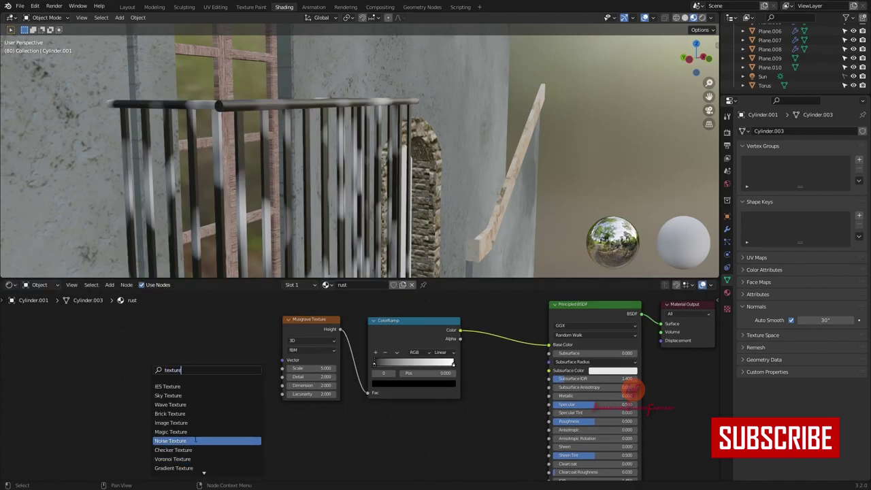
Step: Feed Generated coordinates into the Musgrave texture and move the ColorRamp stops, dark to 0.473 and light to 0.195
left_click_drag(251, 333, 282, 359)
left_click_drag(376, 360, 423, 361)
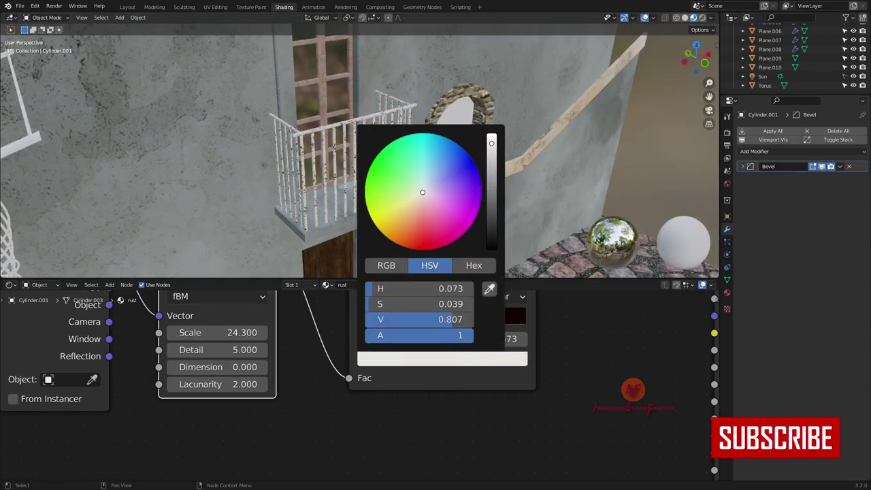
left_click_drag(423, 319, 460, 318)
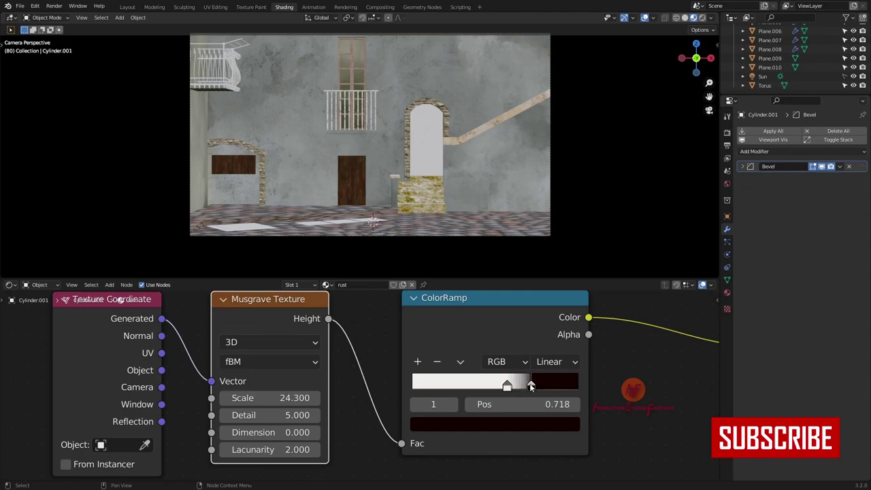
left_click(505, 422)
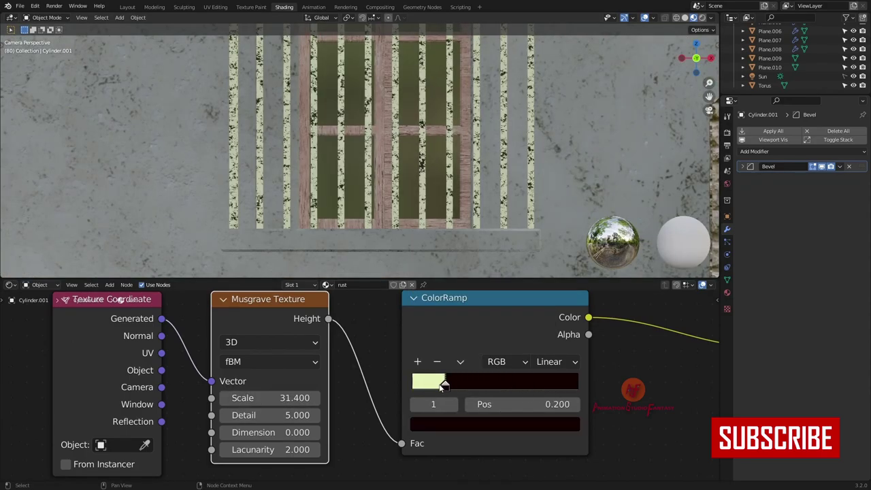
left_click(443, 385)
scroll(443, 385, "down", 3)
middle_click_drag(642, 394, 526, 394)
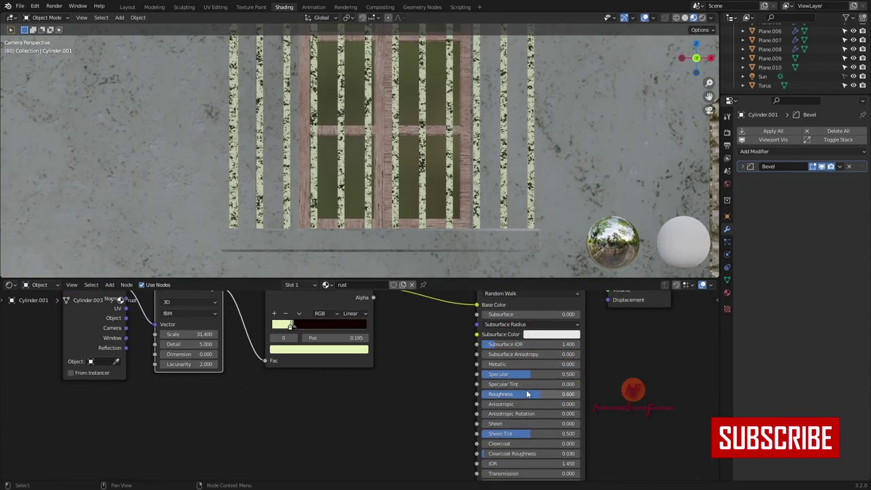
scroll(519, 374, "down", 3)
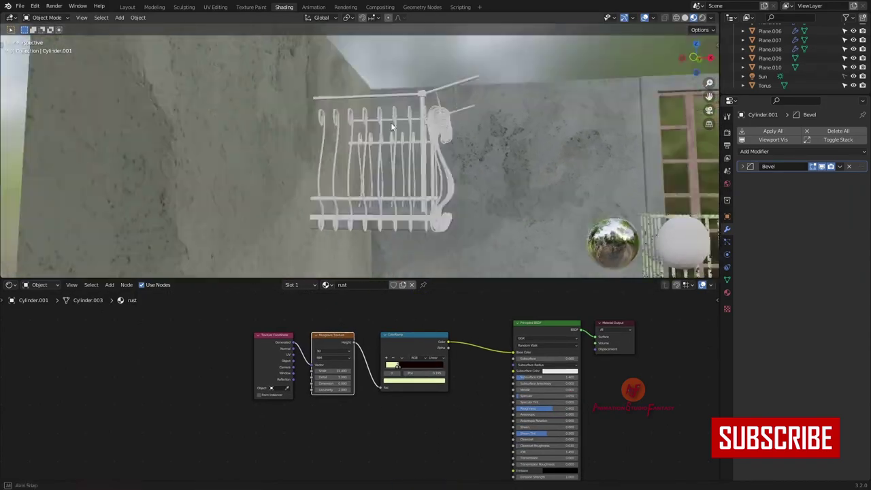
Step: Select all of the corner balcony's railing bars, coils and posts
left_click(403, 182)
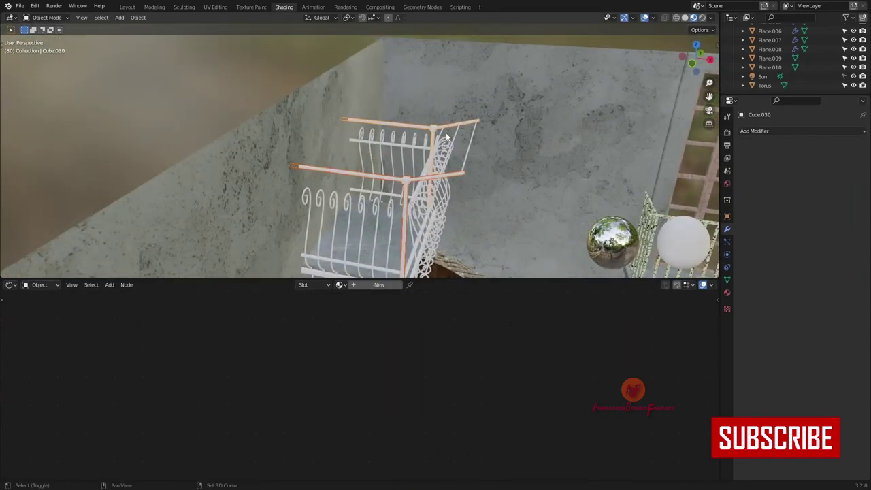
mouse_move(403, 182)
middle_mouse_down()
mouse_move(420, 192)
mouse_move(367, 62)
mouse_move(401, 85)
middle_mouse_up()
left_click(368, 62)
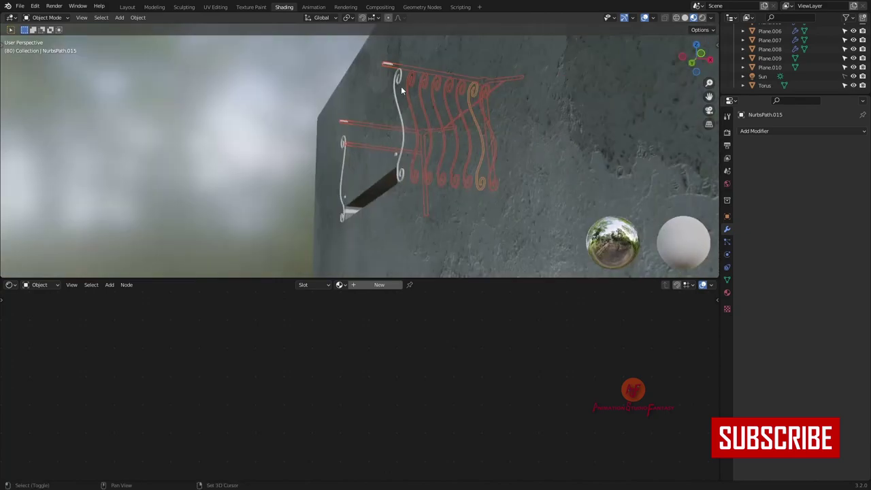
left_click(344, 142)
middle_click_drag(344, 142, 409, 164)
middle_click_drag(486, 109, 487, 143)
left_click(487, 143)
left_click(509, 240)
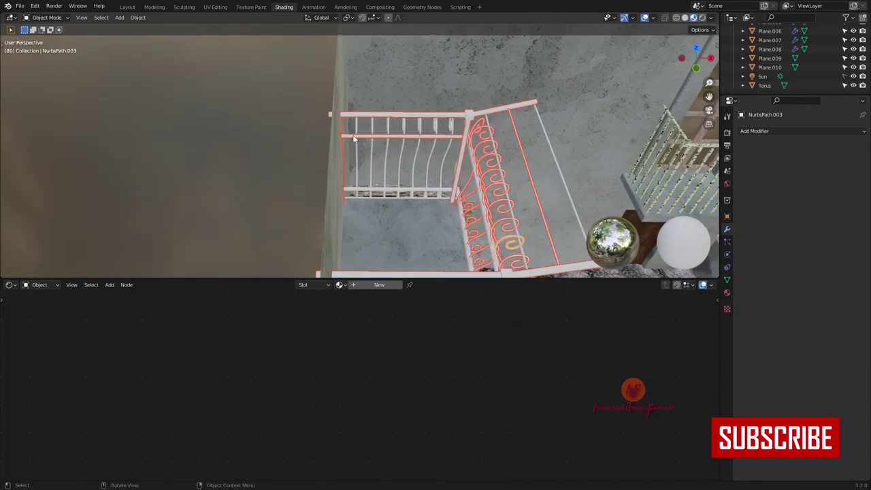
mouse_move(465, 217)
middle_mouse_down()
mouse_move(440, 195)
mouse_move(473, 208)
mouse_move(465, 214)
mouse_move(458, 151)
mouse_move(436, 191)
mouse_move(499, 145)
mouse_move(455, 90)
middle_mouse_up()
left_click(455, 204)
left_click(499, 146)
left_click(454, 91)
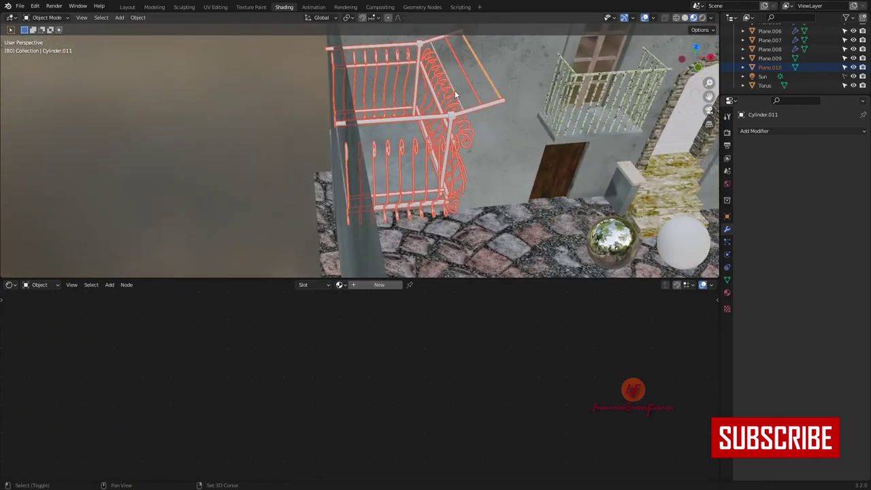
Step: Assign rust.001 to the selected railings, return to the camera view and save
left_click(340, 284)
left_click(388, 377)
scroll(428, 398, "up", 4)
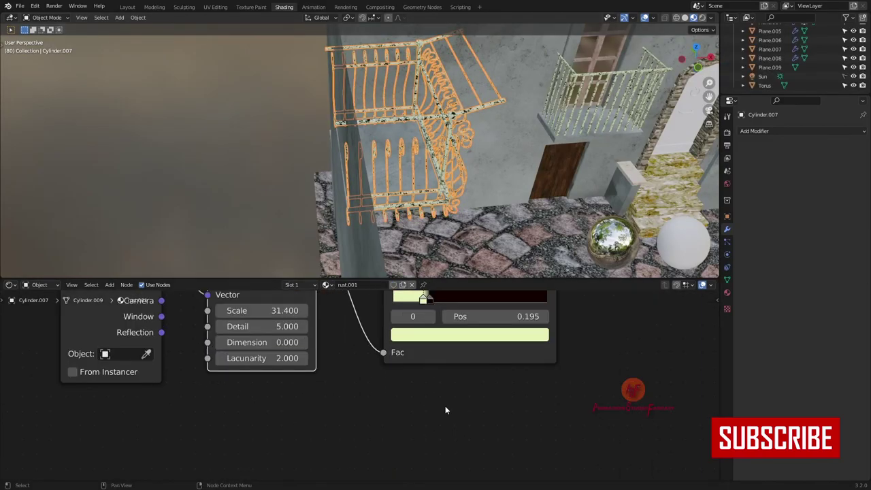
scroll(444, 405, "up", 3)
left_click(435, 388)
left_click(427, 349)
key("KP_0")
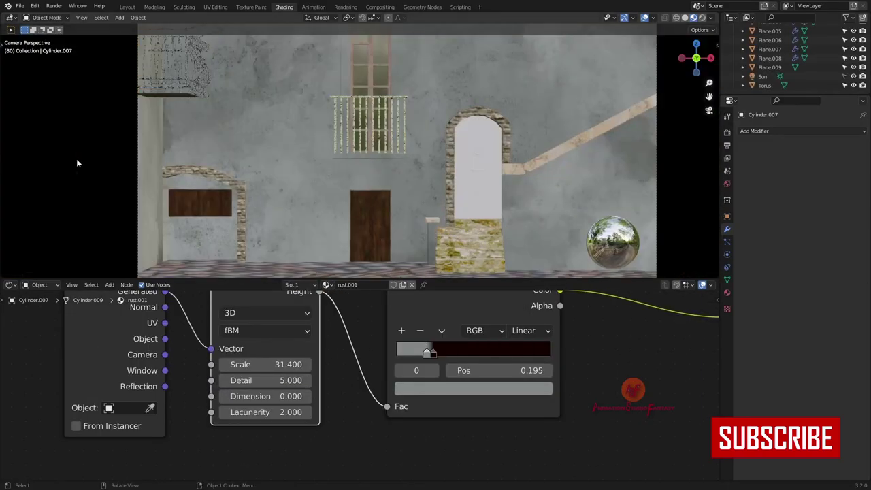
key("ctrl+s")
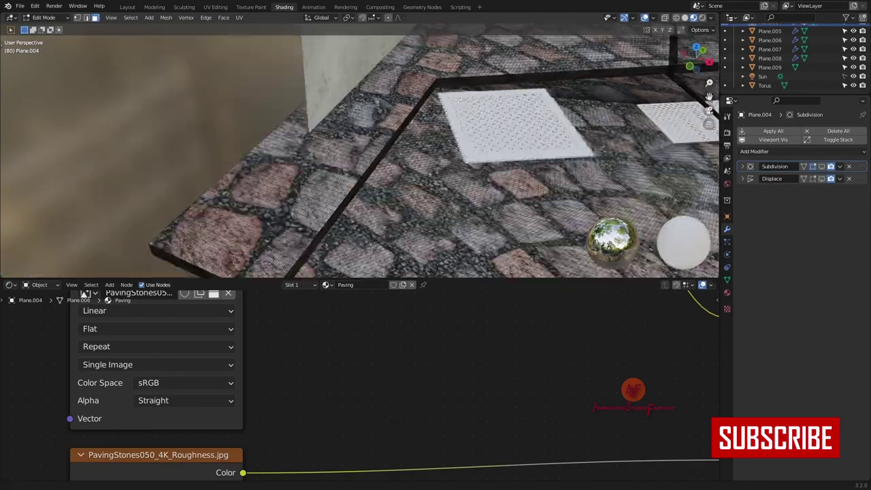
Step: Select the strip of paving faces along the base of the wall
middle_click_drag(458, 100, 379, 234)
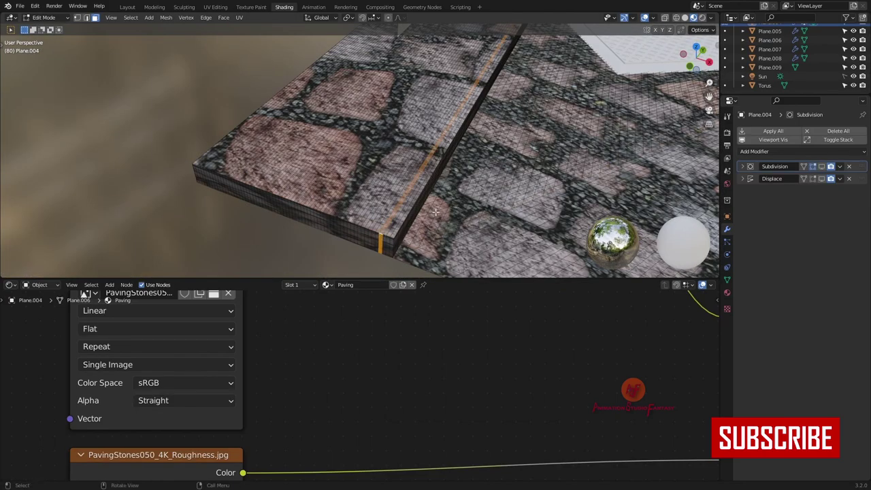
mouse_move(436, 212)
middle_mouse_down()
mouse_move(431, 161)
mouse_move(337, 152)
middle_mouse_up()
left_click(726, 280)
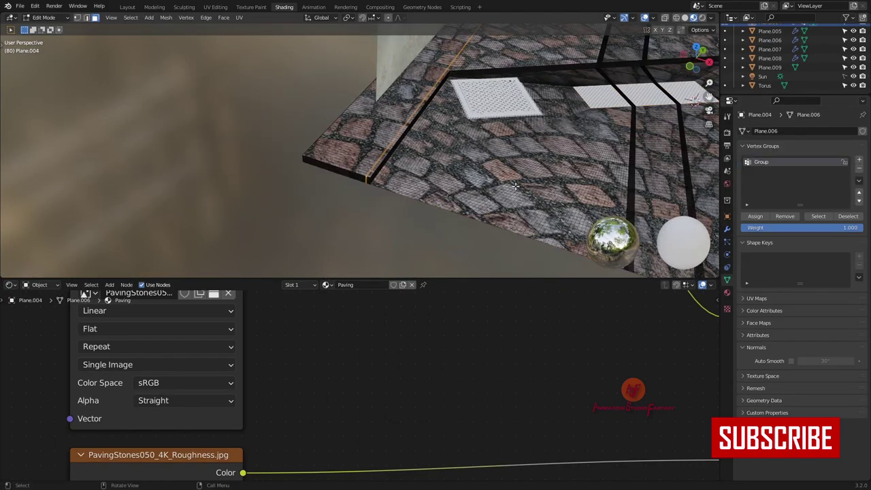
middle_click_drag(515, 185, 323, 169)
left_click(323, 169, "alt")
scroll(460, 153, "up", 2)
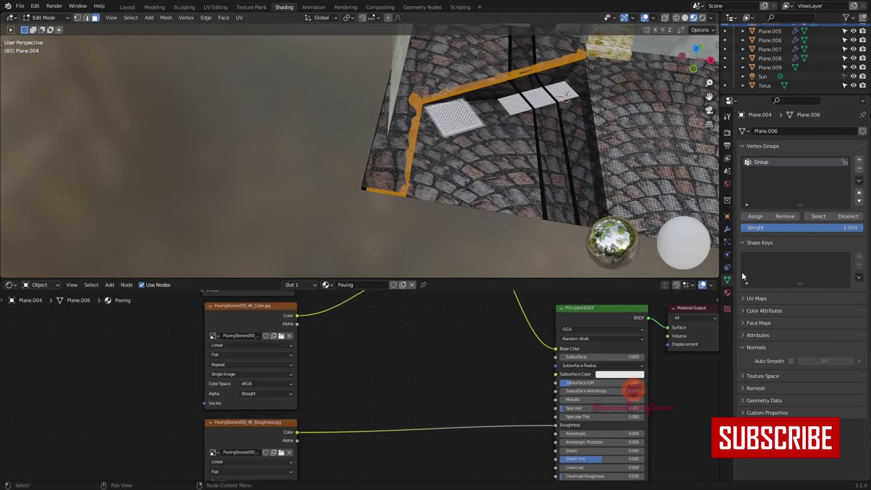
Step: Assign the Stone material to the selected strip
left_click(726, 292)
left_click(742, 195)
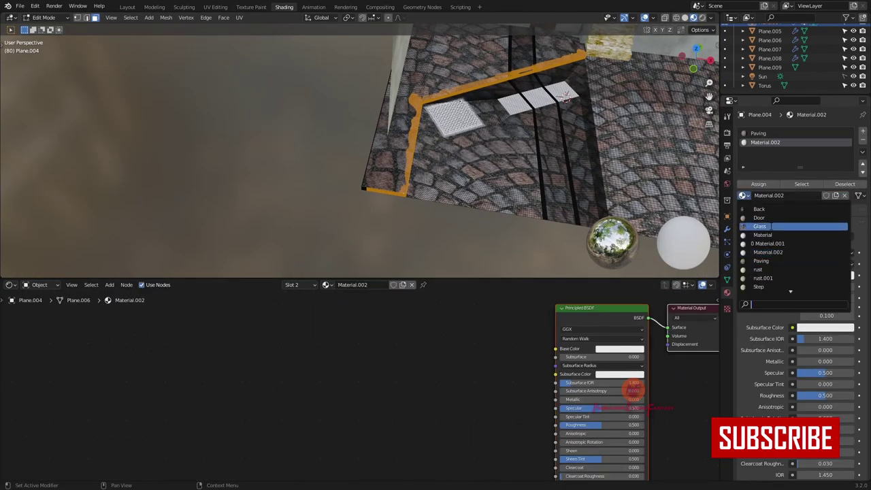
left_click(769, 269)
left_click(760, 185)
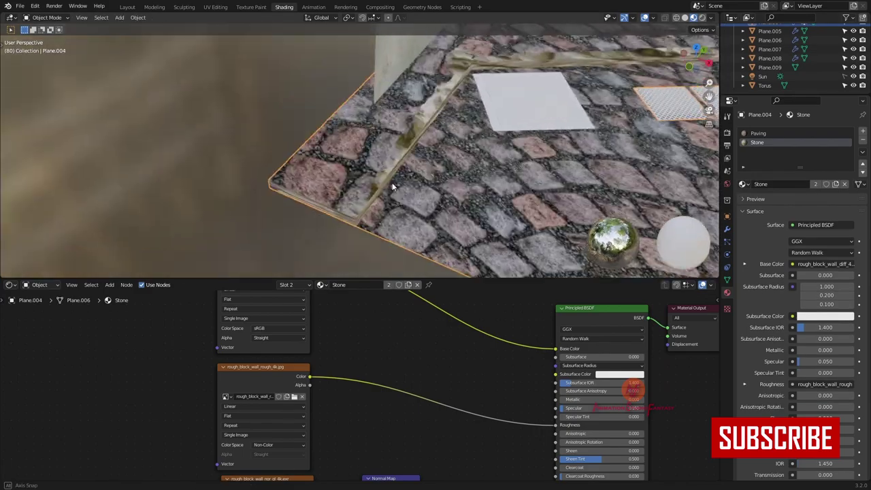
Step: Project the strip's UVs from the front view
middle_click_drag(385, 164, 362, 212)
key("KP_1")
right_click(551, 187)
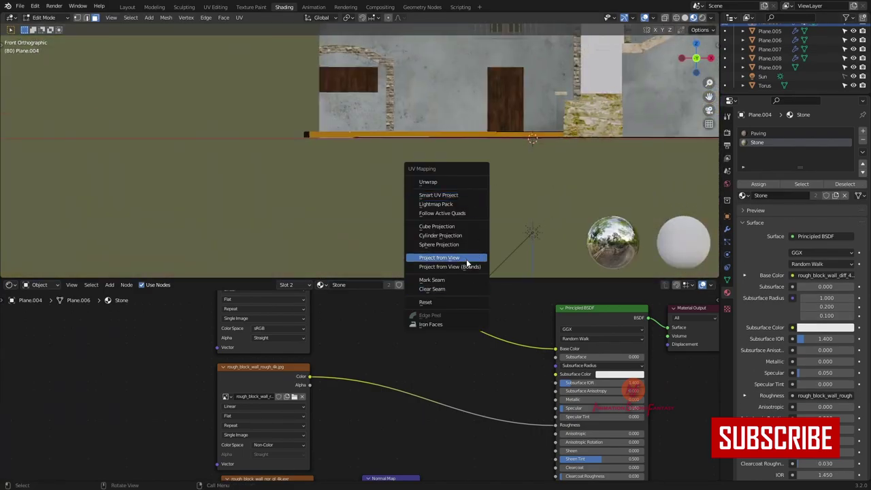
middle_click_drag(466, 248, 512, 190)
Step: Enlarge the strip's UVs so the stone blocks fit
scroll(521, 187, "up", 3)
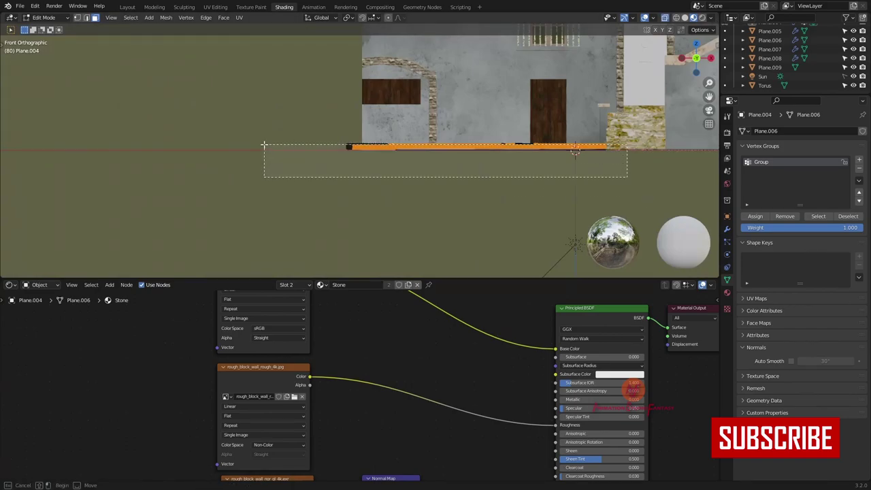
scroll(408, 191, "up", 4)
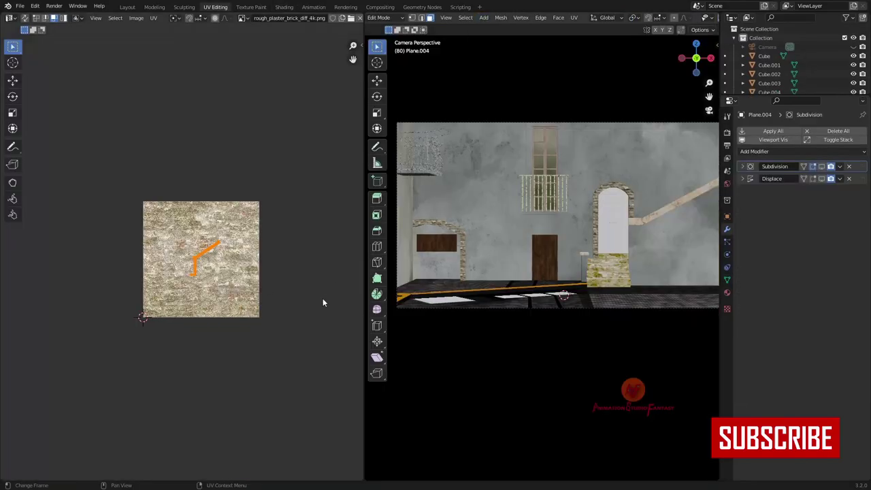
left_click(726, 279)
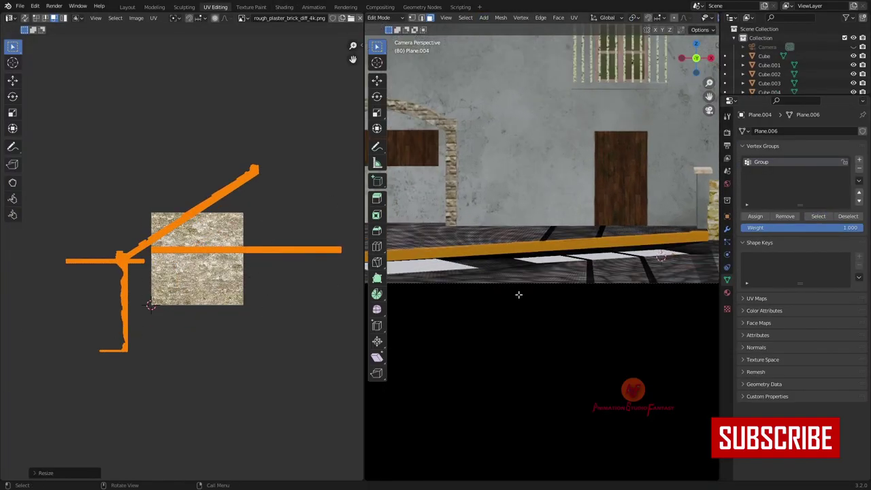
left_click(307, 311)
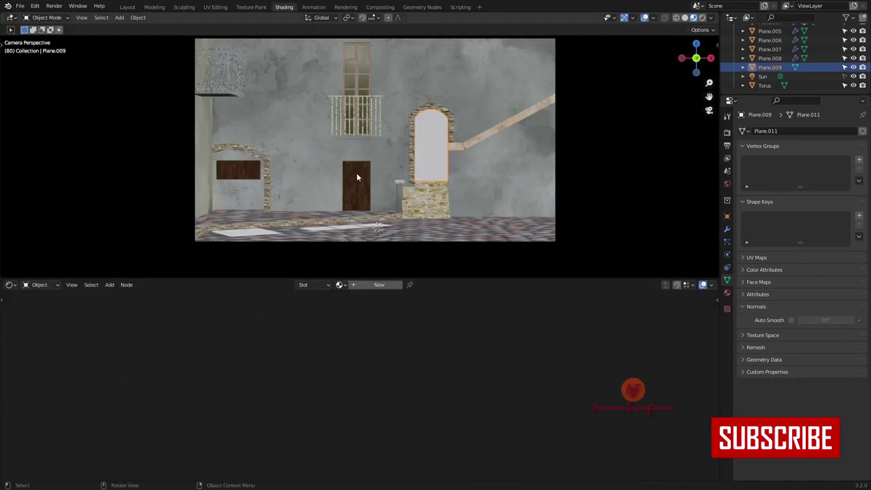
Step: Give the arched door panel the Wood material and view it from the front
left_click(357, 175)
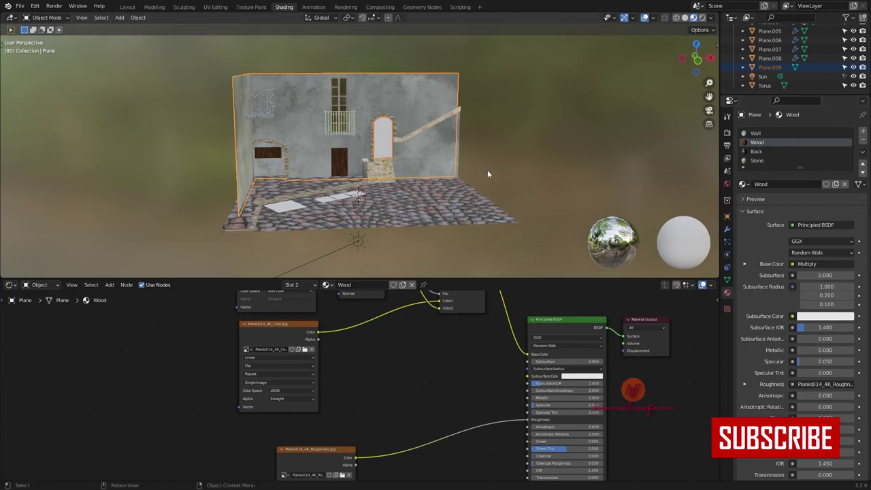
scroll(487, 169, "up", 5)
left_click(523, 121)
left_click(386, 376)
key("grave")
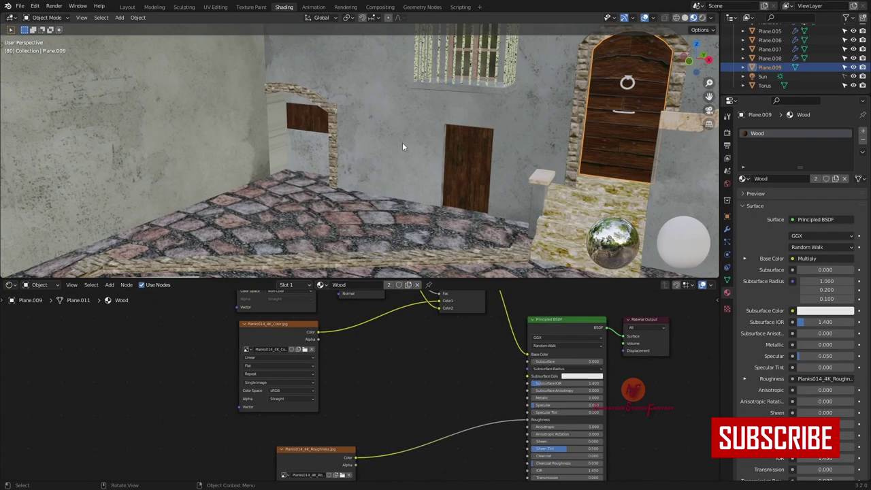
Step: Select all the door's faces and check its UVs over the plank texture
left_click(215, 7)
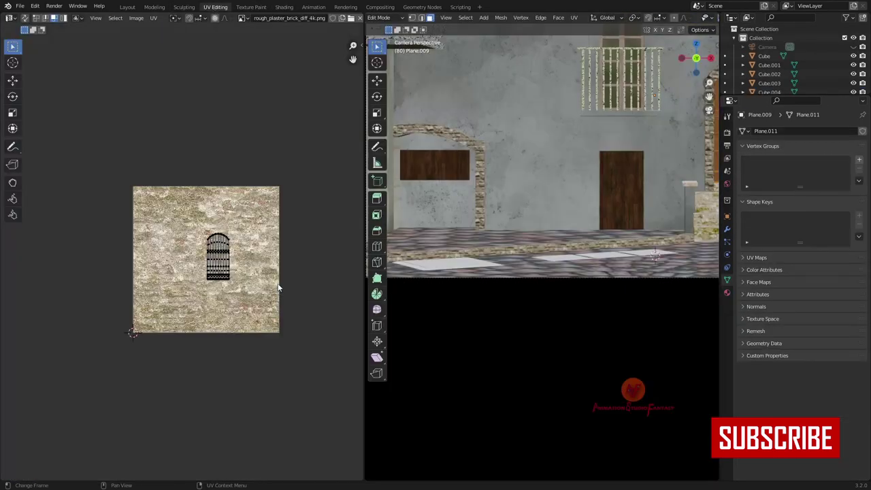
key("a")
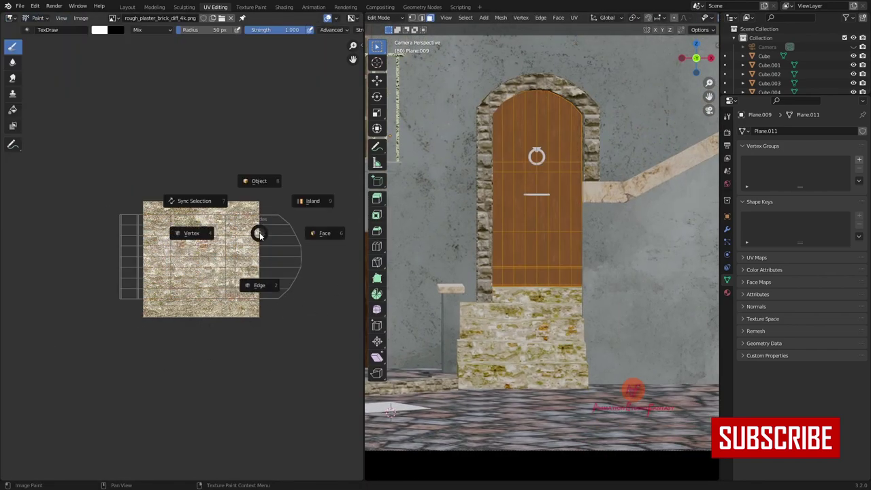
left_click(37, 18)
left_click(31, 62)
left_click(547, 144)
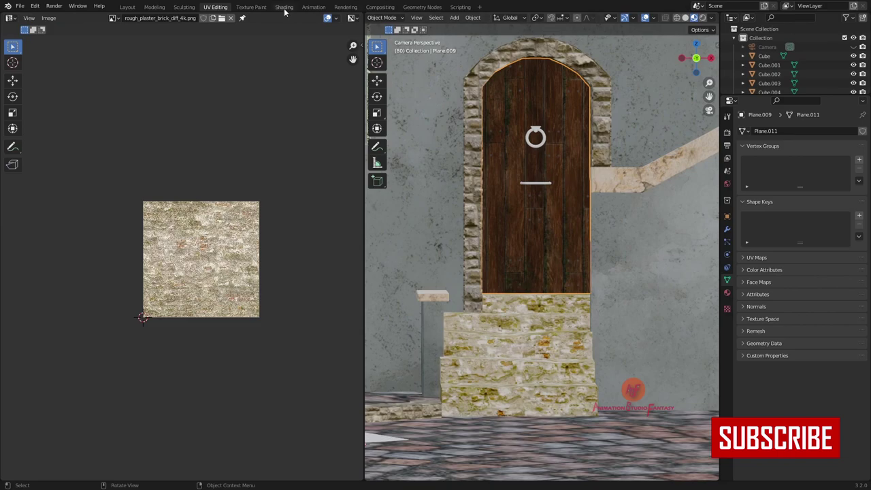
Step: Insert a Hue/Saturation node into the Wood material's image chain
left_click(284, 7)
key("shift+a")
left_click(381, 408)
left_click(423, 409)
Step: Undo the Hue/Saturation insertion and rename the door's material Door1
scroll(423, 410, "up", 2)
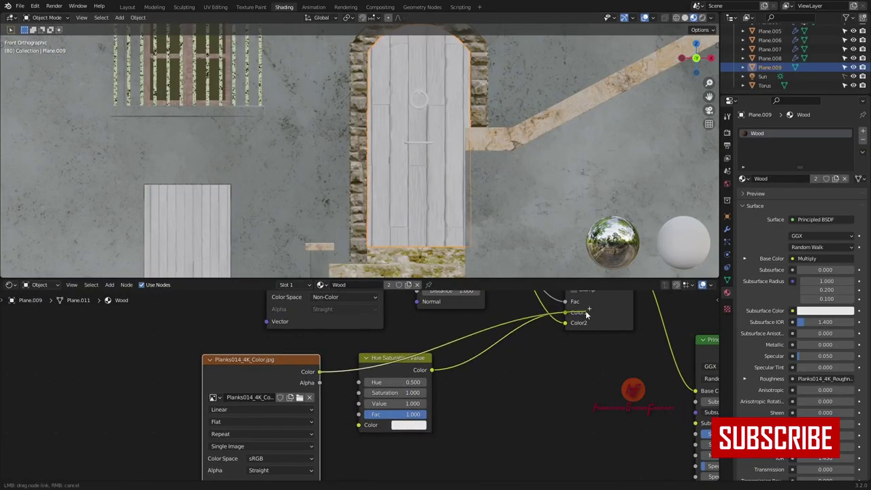
key("ctrl+z")
type("Door1")
key("Return")
scroll(415, 392, "down", 1)
Step: Wire a Hue/Saturation node between the wood image and the Multiply node
key("shift+a")
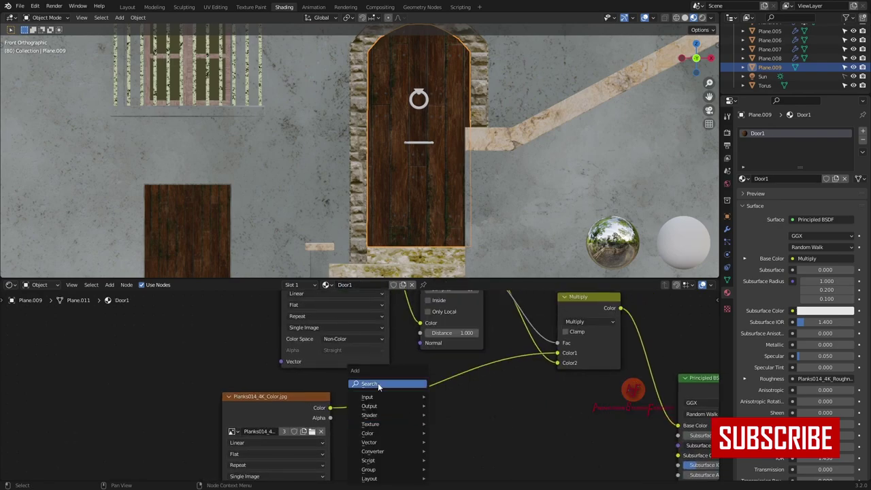
left_click(432, 390)
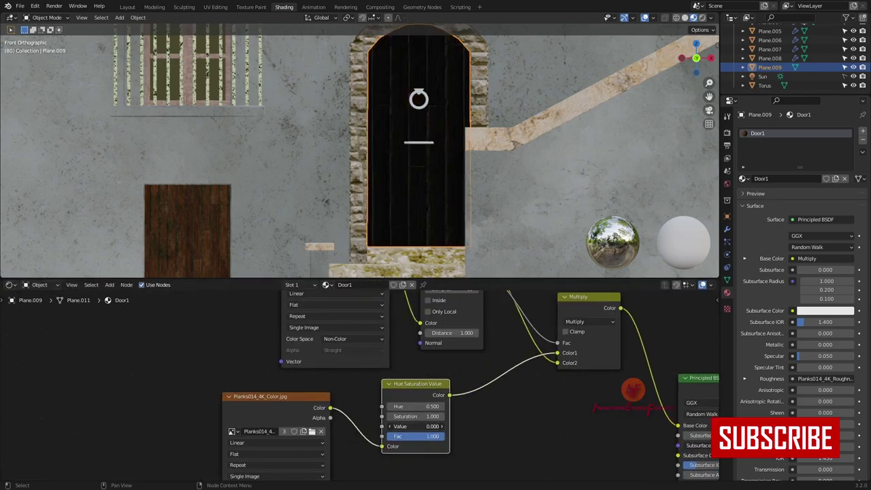
mouse_move(415, 426)
left_mouse_down()
mouse_move(462, 426)
mouse_move(381, 406)
mouse_move(422, 415)
left_mouse_up()
scroll(307, 216, "down", 2)
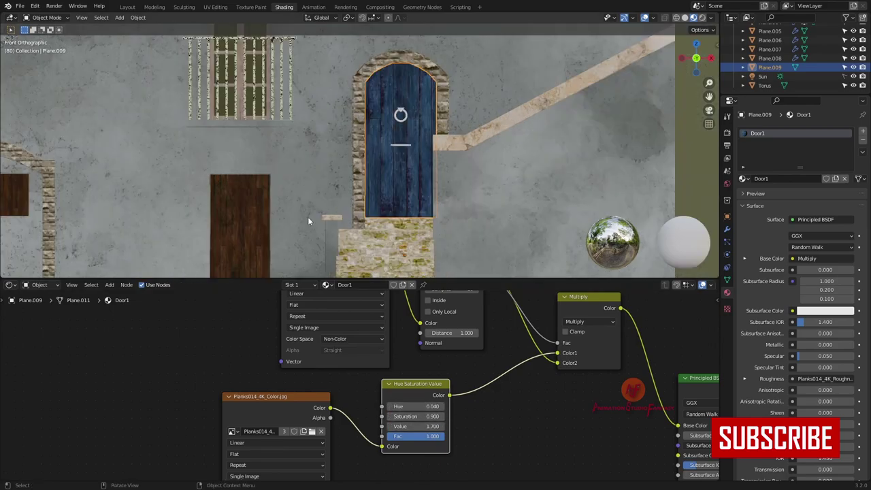
Step: Enlarge the door's UVs in the UV editor
mouse_move(307, 216)
middle_mouse_down()
mouse_move(518, 108)
mouse_move(358, 143)
middle_mouse_up()
left_click(215, 7)
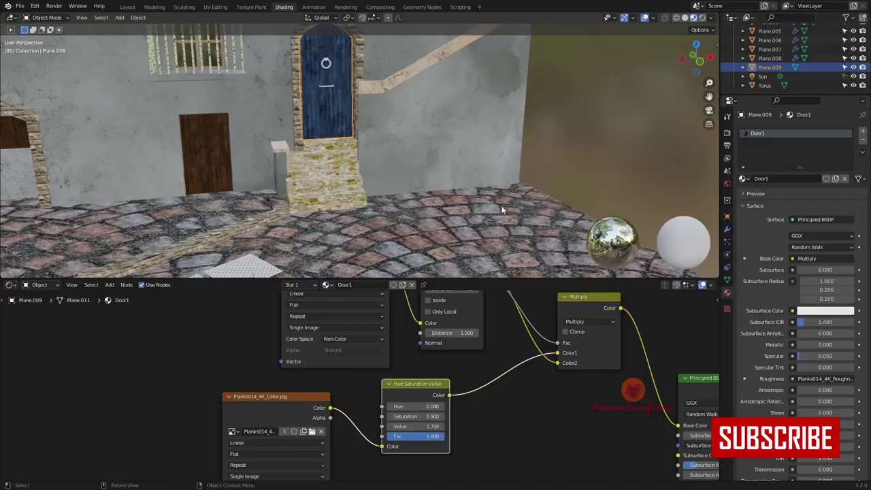
mouse_move(501, 206)
middle_mouse_down()
mouse_move(412, 151)
mouse_move(436, 206)
middle_mouse_up()
scroll(435, 206, "up", 4)
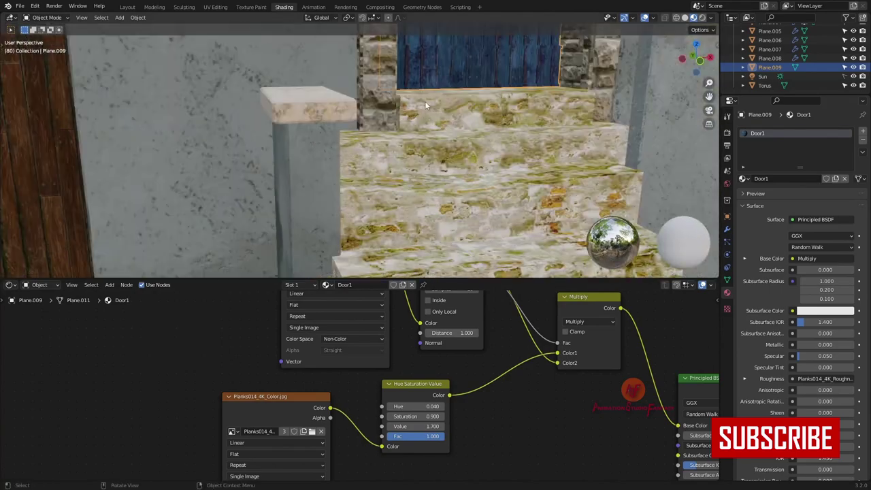
Step: Isolate the door in edit mode and select a horizontal plank loop
key("KP_Divide")
key("Tab")
scroll(326, 188, "up", 3)
mouse_move(325, 188)
middle_mouse_down()
mouse_move(366, 190)
mouse_move(385, 170)
mouse_move(424, 222)
middle_mouse_up()
left_click(366, 188, "alt")
Step: Add the bottom loop to the selection and give a second material slot the Door1 material
left_click(424, 222, "alt+shift")
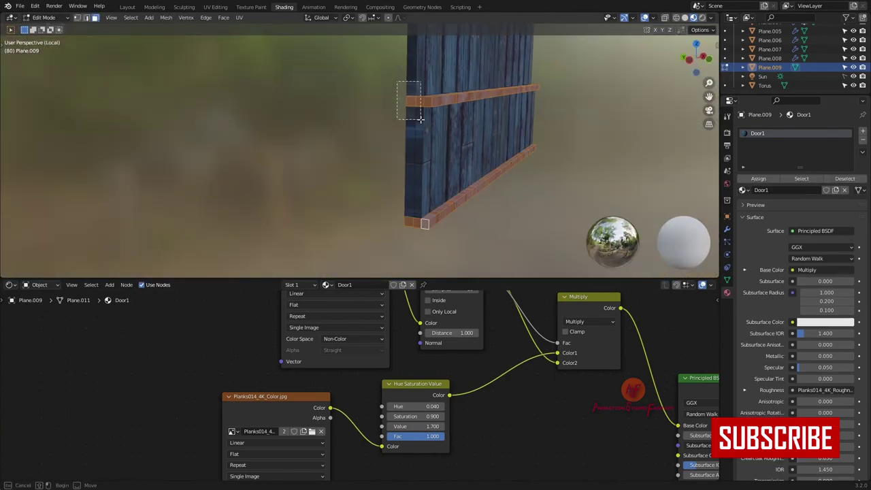
middle_click_drag(420, 118, 340, 150)
left_click(863, 131)
left_click(781, 195)
left_click(743, 195)
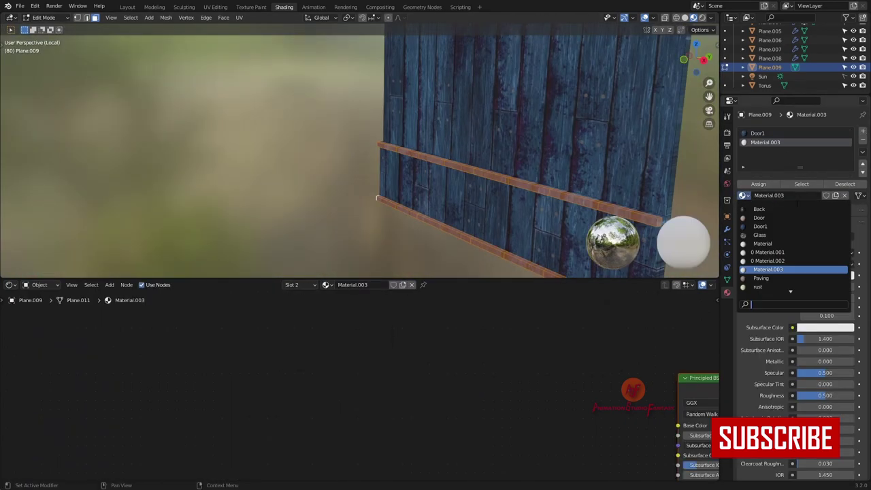
left_click(760, 226)
Step: Return to object mode and exit the isolated door view
key("Tab")
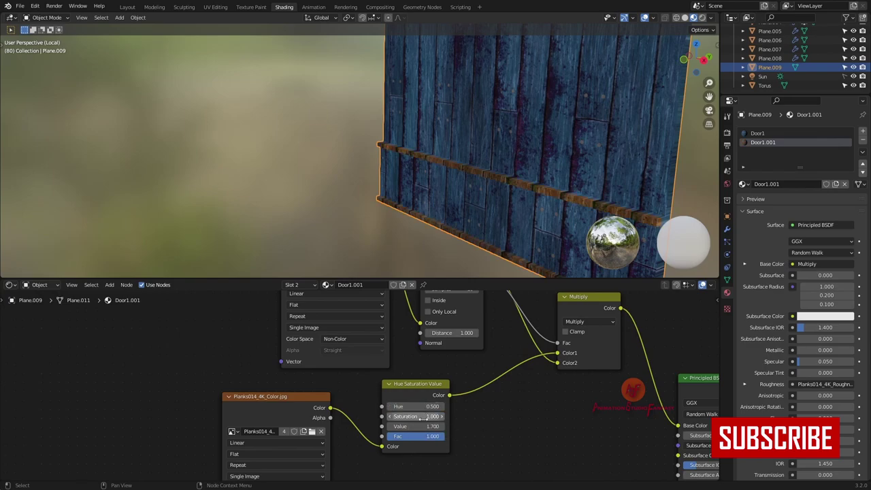
scroll(288, 190, "down", 3)
key("KP_Divide")
scroll(415, 175, "up", 5)
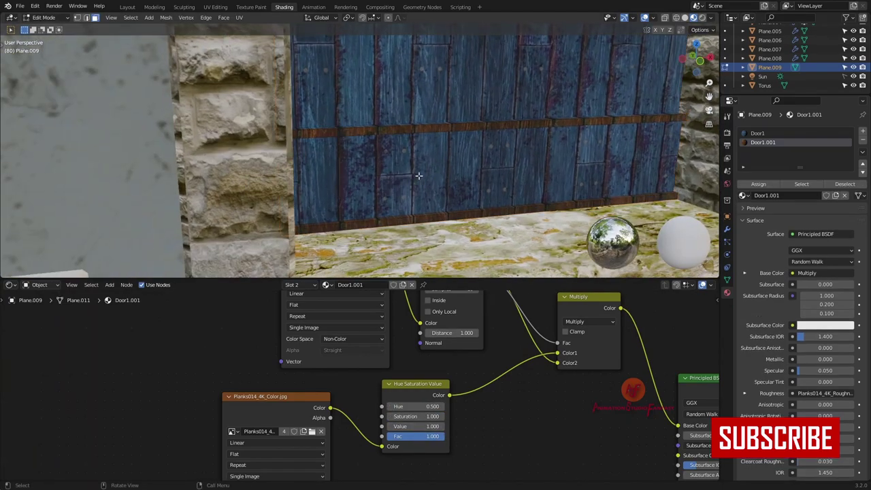
Step: Select a face on the door's top strip and inspect it in isolation
key("Tab")
scroll(441, 156, "down", 3)
left_click(408, 182)
scroll(481, 238, "up", 3)
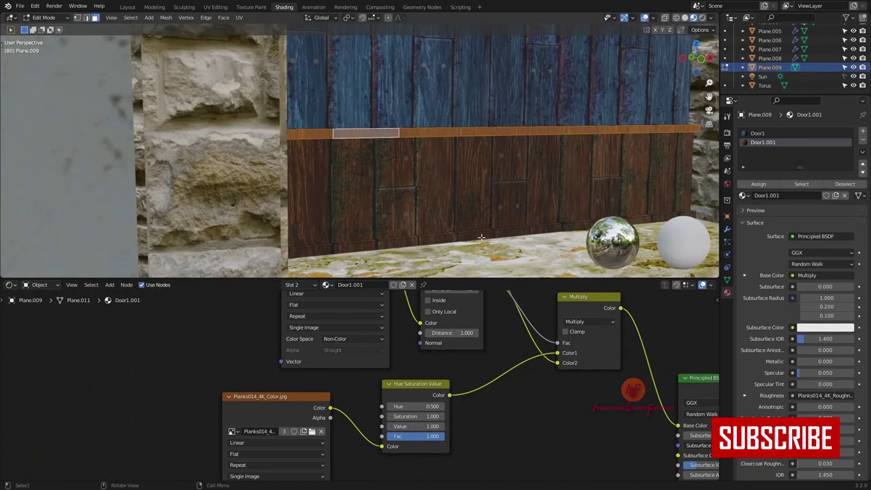
key("KP_Divide")
middle_click_drag(431, 227, 556, 223)
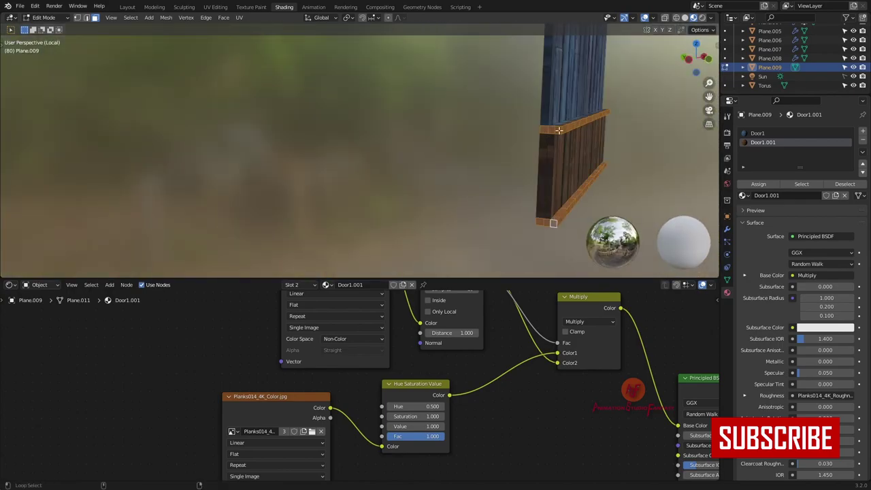
Step: Leave edit mode and local view, switch to the camera view and save
left_click(434, 104)
key("KP_Divide")
scroll(617, 145, "down", 2)
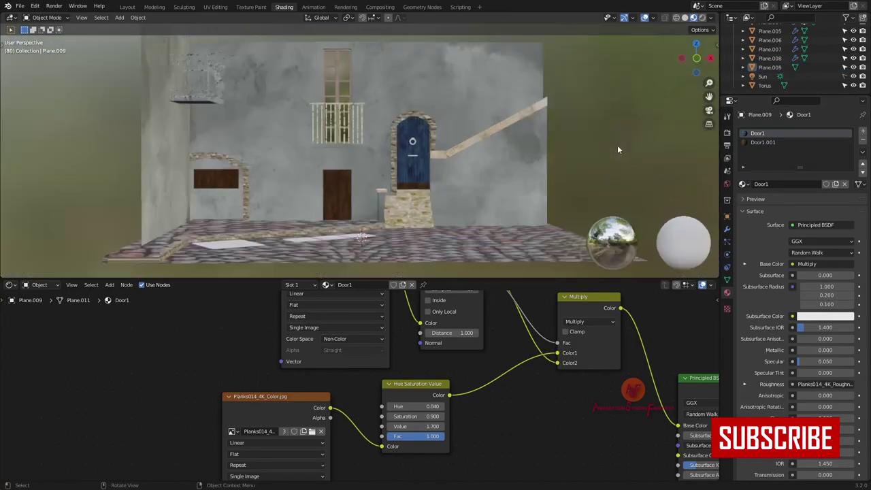
key("KP_0")
key("ctrl+s")
Step: Select the door knocker cylinder
key("Home")
scroll(608, 170, "up", 4)
middle_click_drag(472, 177, 473, 164)
left_click(460, 132)
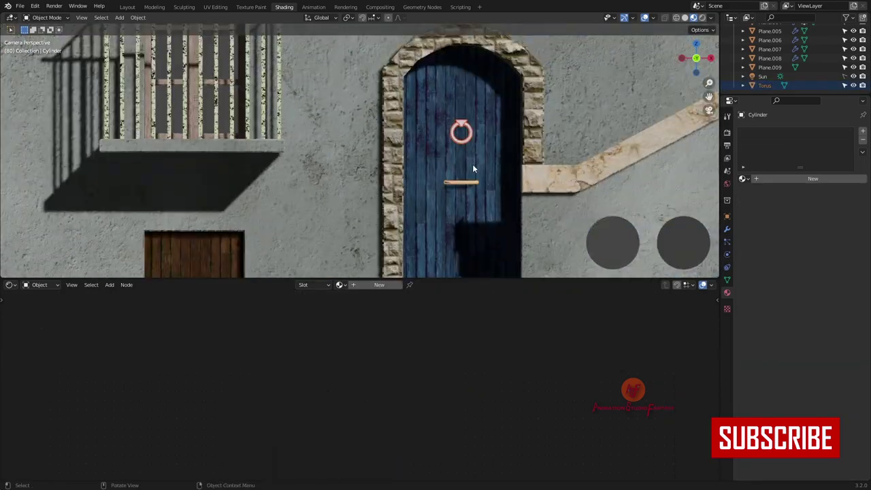
scroll(473, 190, "down", 3)
scroll(452, 134, "up", 3)
scroll(452, 134, "up", 2)
Step: Create a material for the knocker, switch it to the existing rust material and save
left_click(379, 284)
key("ctrl+s")
double_click(366, 287)
type("Metal")
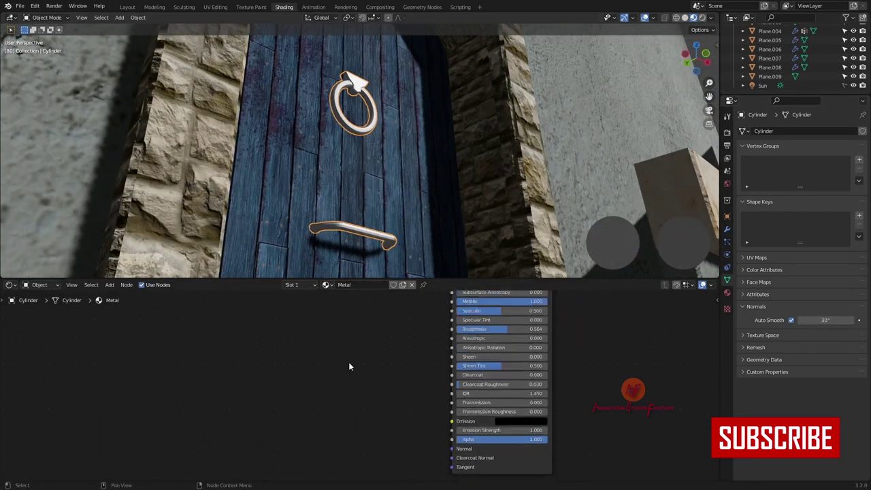
left_click(368, 333)
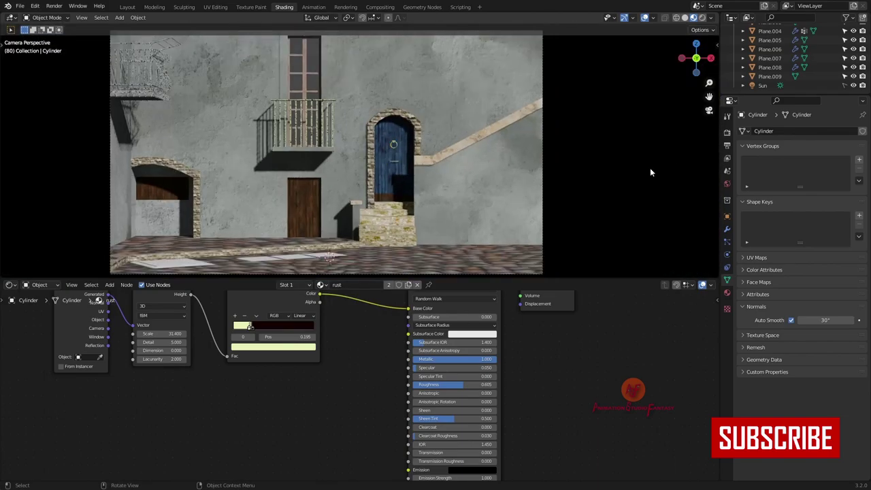
key("ctrl+s")
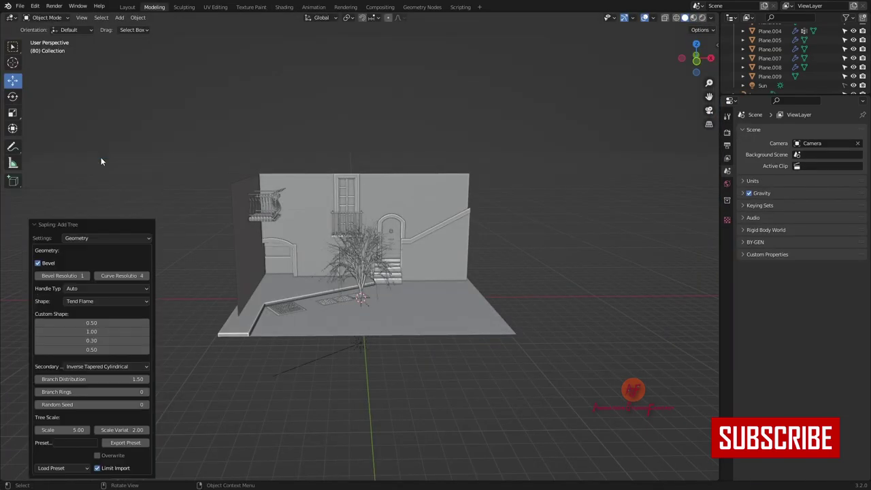
Step: Append the birch twig objects from Brich_Twig.blend in the resources Natures folder
left_click(20, 6)
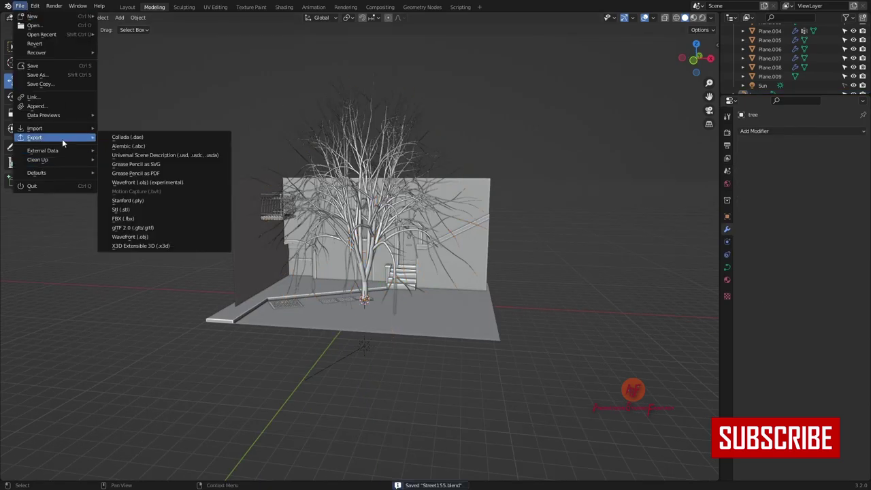
left_click(27, 115)
left_click(281, 149)
double_click(338, 315)
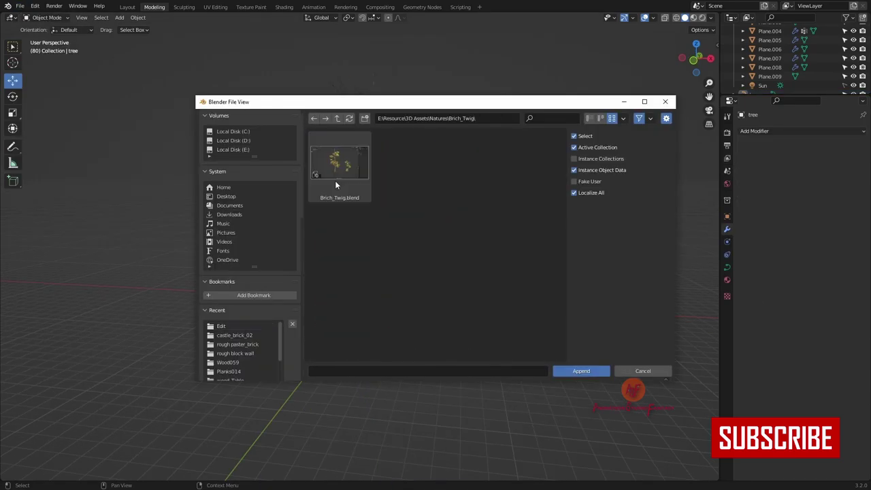
double_click(335, 180)
middle_click_drag(1, 338, 563, 270)
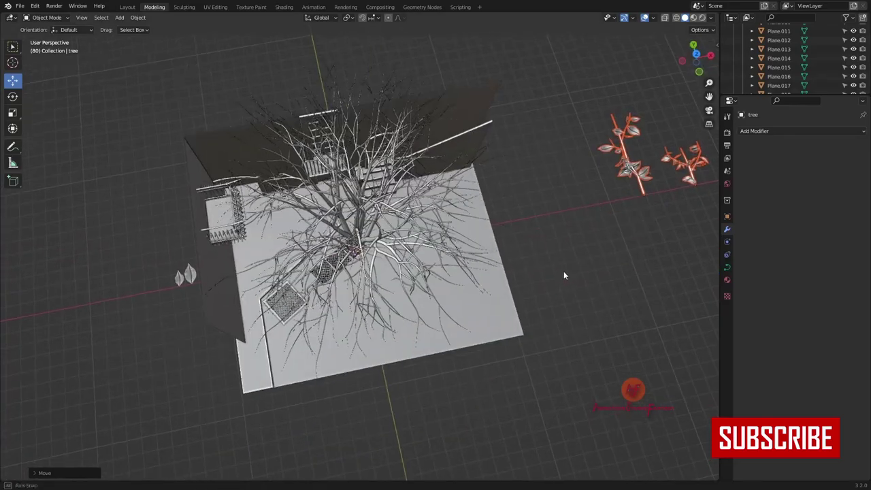
scroll(564, 270, "up", 3)
mouse_move(494, 346)
middle_mouse_down()
mouse_move(306, 365)
mouse_move(363, 353)
middle_mouse_up()
Step: Isolate the tree in local view and convert it from a curve to a mesh
left_click(306, 364)
key("KP_Divide")
left_click(727, 267)
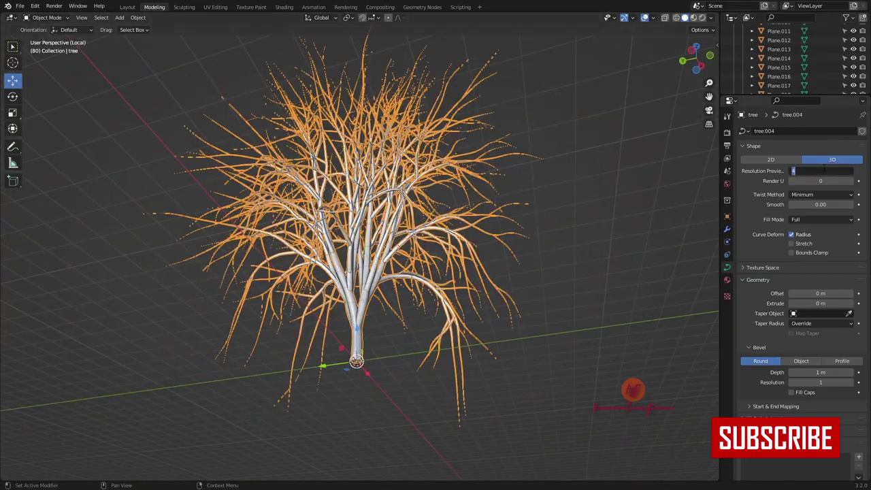
middle_click_drag(408, 299, 435, 323)
scroll(435, 322, "up", 2)
left_click(136, 18)
left_click(224, 313)
Step: In Edit Mode, select the tree's outer branch vertices, hiding the unselected parts
key("ctrl+Tab")
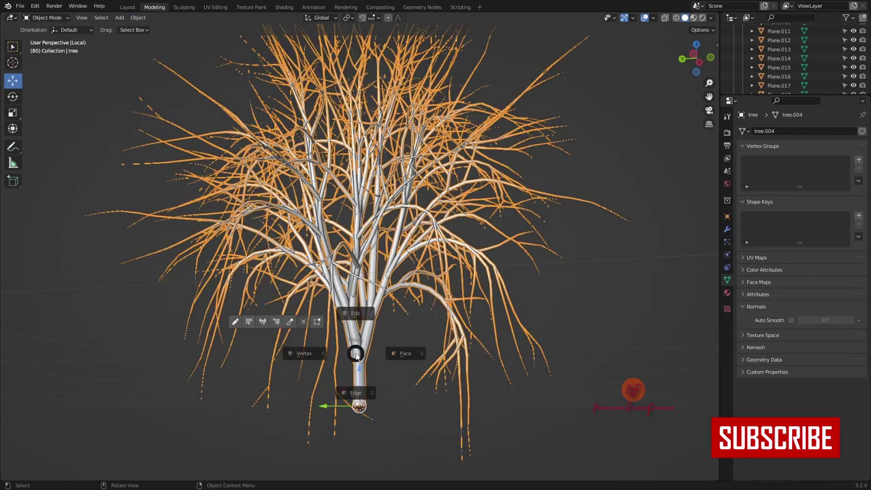
left_click(408, 354)
middle_click_drag(333, 313, 316, 232)
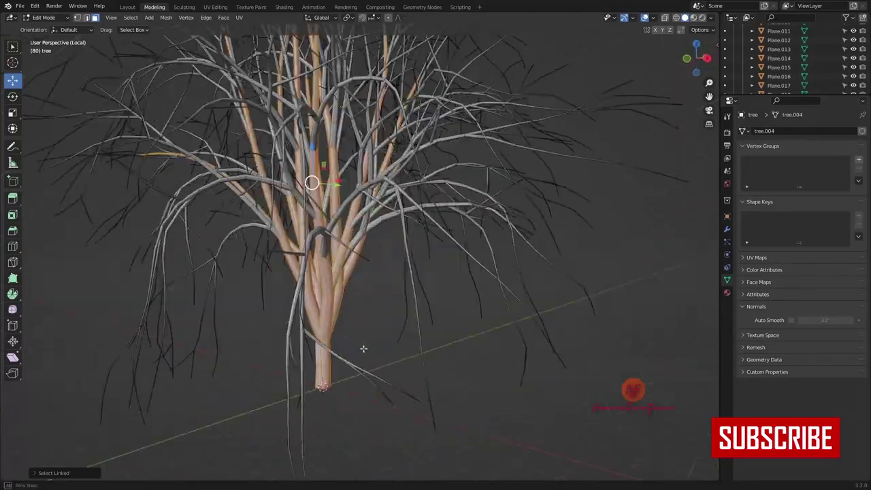
middle_click_drag(316, 232, 286, 336)
key("Tab")
left_click(404, 264)
key("a")
scroll(404, 146, "down", 5)
middle_click_drag(404, 145, 459, 327)
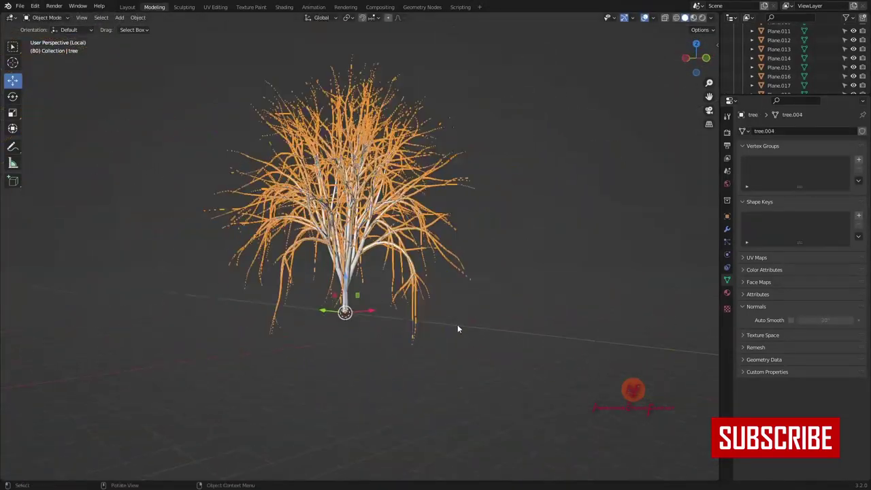
key("Tab")
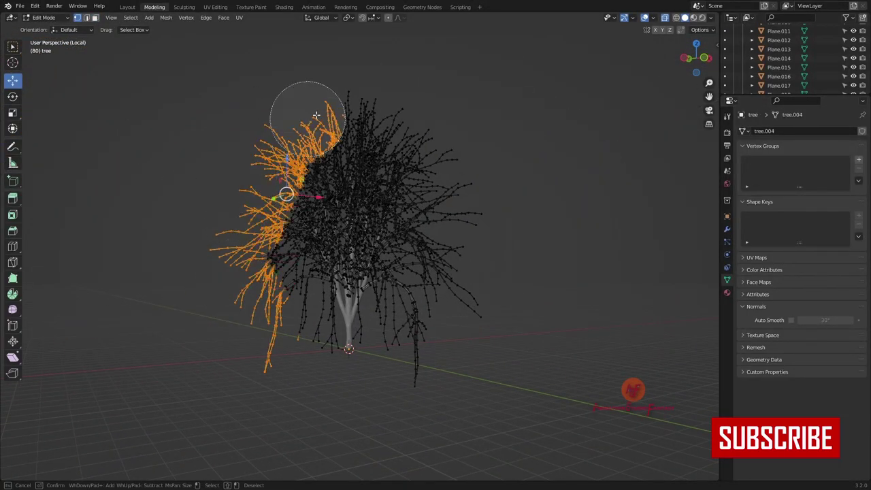
key("shift+h")
middle_click_drag(320, 338, 367, 286)
Step: Store the selected vertices in a new Tree vertex group and add a particle system
left_click(858, 159)
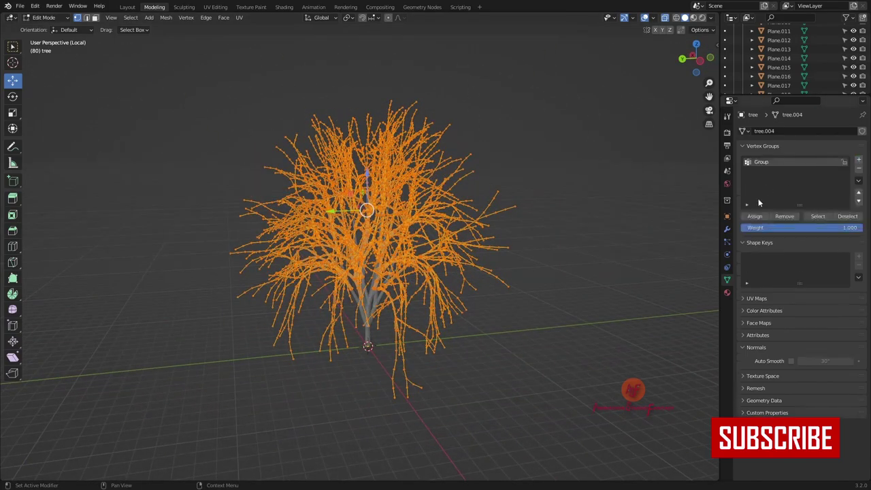
key("Tab")
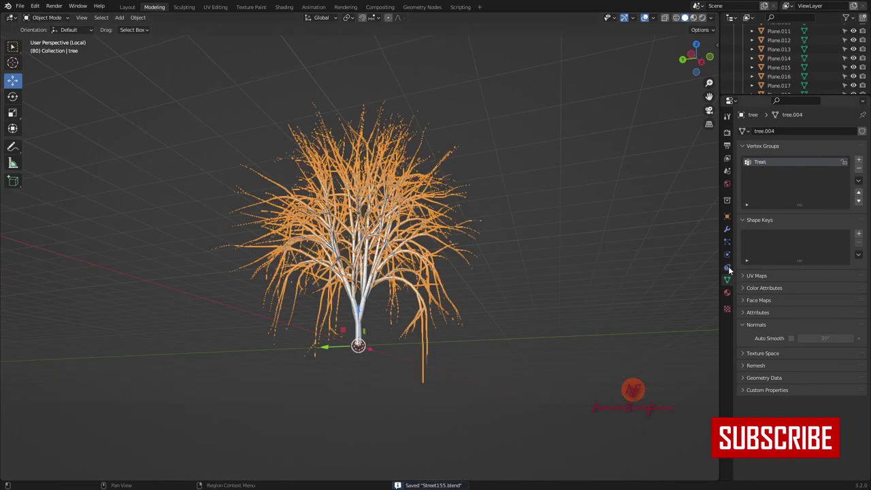
left_click(727, 242)
left_click(862, 130)
Step: Make the particle system Hair, emitted from Vertices
left_click(834, 180)
middle_click_drag(680, 299, 604, 295)
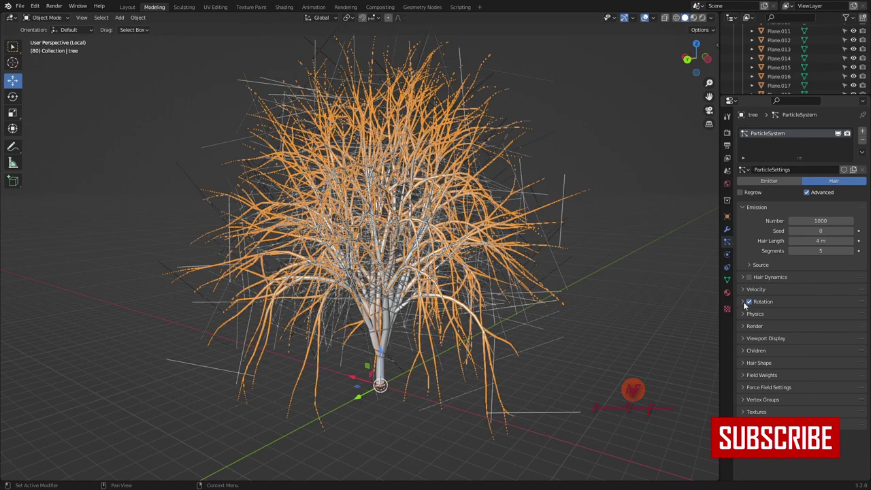
left_click(760, 264)
left_click(820, 279)
left_click(813, 294)
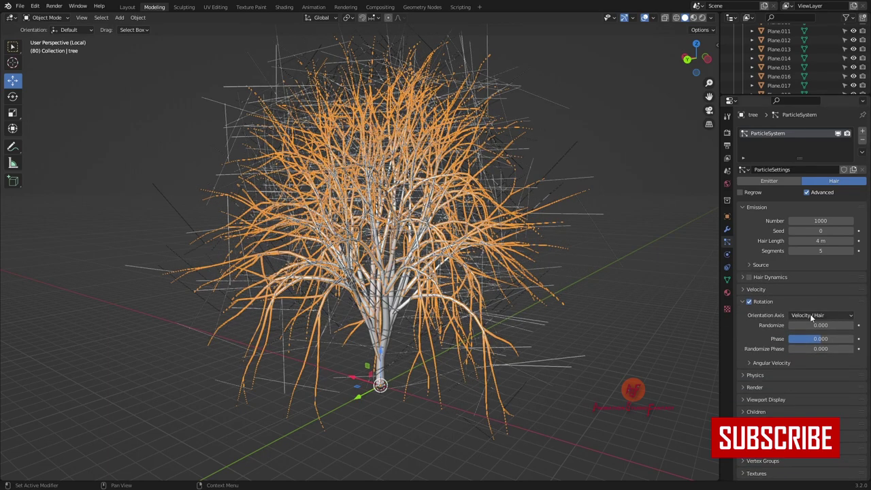
left_click(810, 314)
left_click(791, 373)
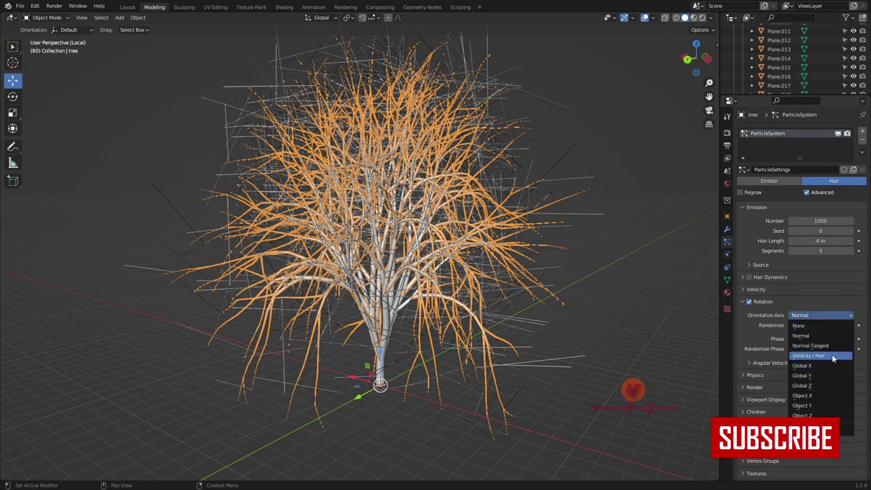
left_click(832, 358)
middle_click_drag(667, 300, 593, 352)
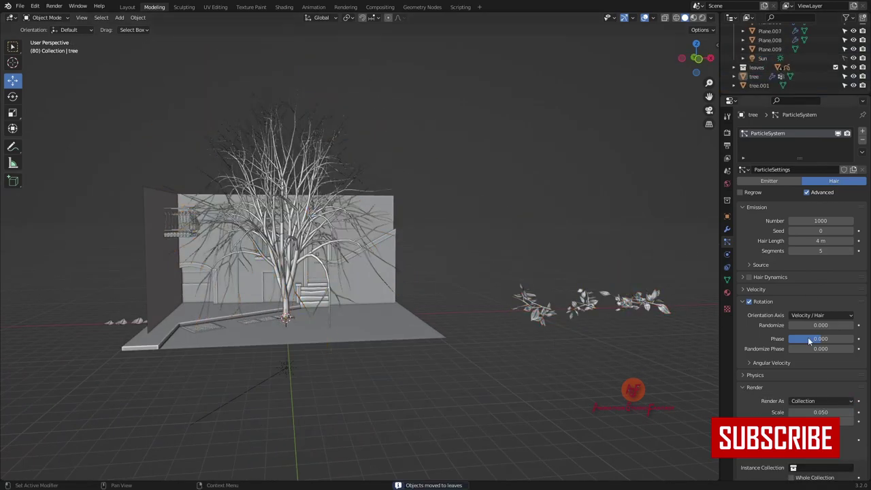
Step: Render the hairs as the leaves collection, oriented to Normal, with 2000 particles
left_click(787, 391)
key("KP_0")
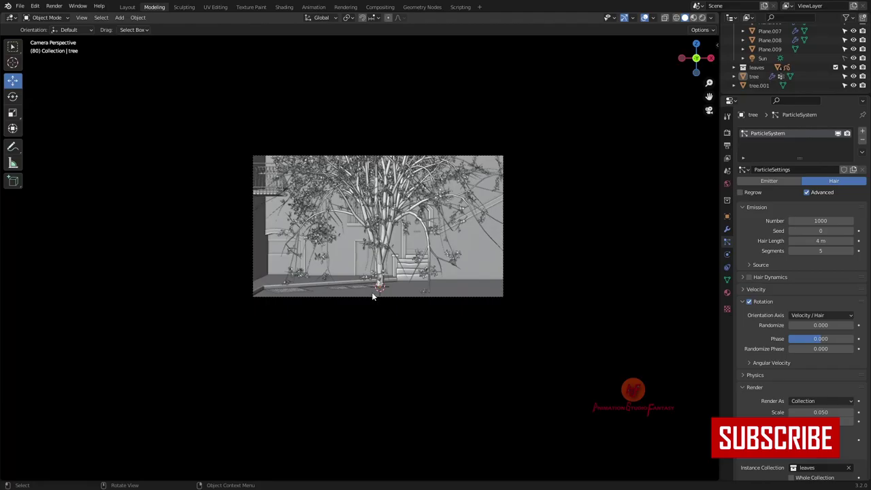
mouse_move(462, 265)
middle_mouse_down()
mouse_move(522, 277)
mouse_move(655, 246)
middle_mouse_up()
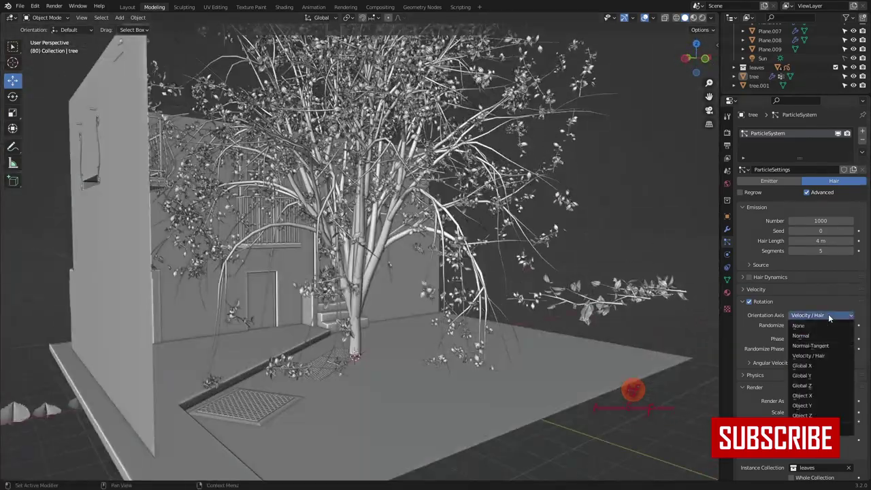
left_click(800, 336)
double_click(819, 220)
type("2000")
key("Return")
Step: Randomize the leaf rotation and set the leaf instance scale to 0.1
middle_click_drag(402, 302, 789, 249)
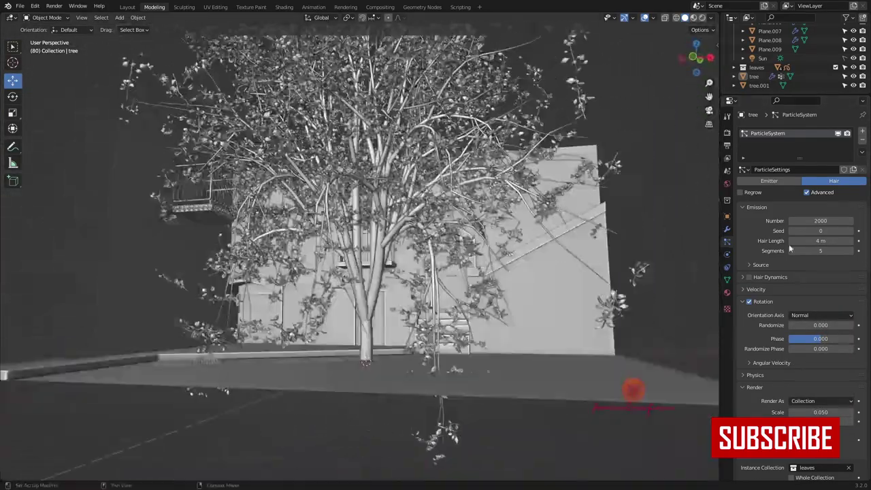
mouse_move(820, 324)
left_mouse_down()
mouse_move(830, 348)
mouse_move(814, 338)
left_mouse_up()
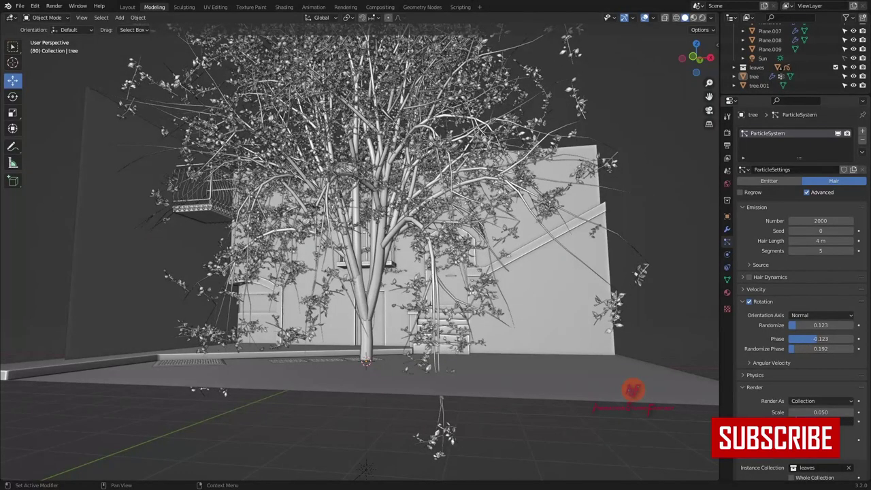
double_click(820, 411)
type("0.1")
key("Return")
scroll(368, 272, "up", 5)
scroll(775, 369, "down", 3)
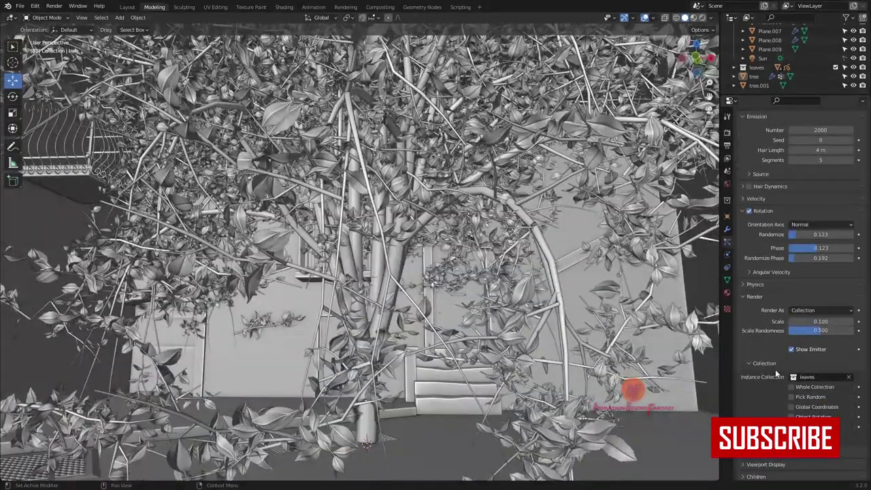
scroll(812, 369, "up", 5)
scroll(366, 442, "down", 5)
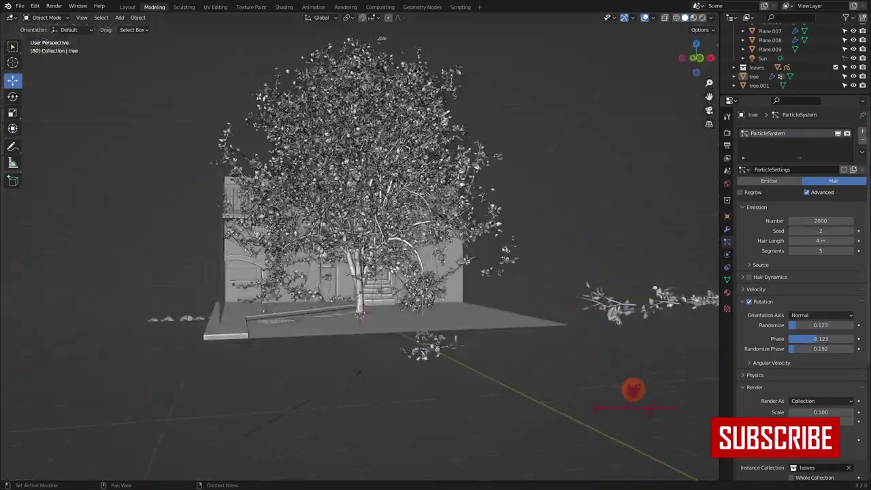
middle_click_drag(366, 442, 367, 294)
scroll(367, 294, "down", 3)
scroll(367, 294, "up", 4)
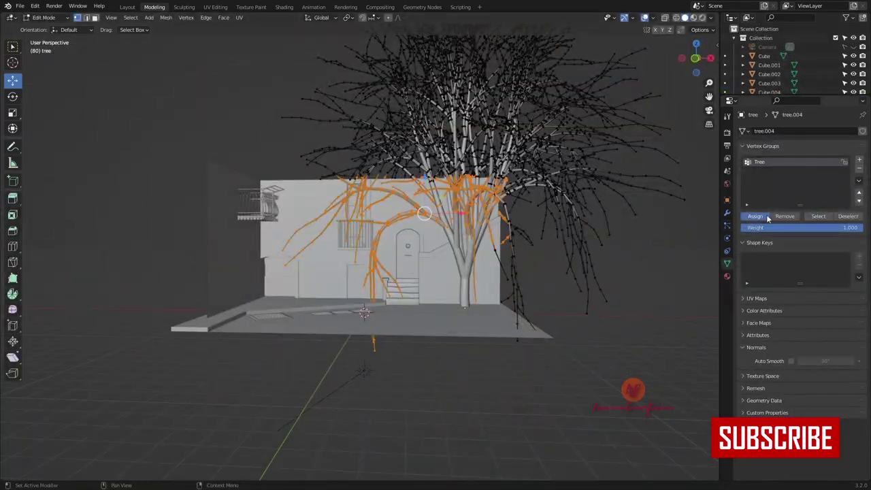
Step: In Edit Mode with X-ray enabled, rename the Group vertex group
key("a")
key("alt+a")
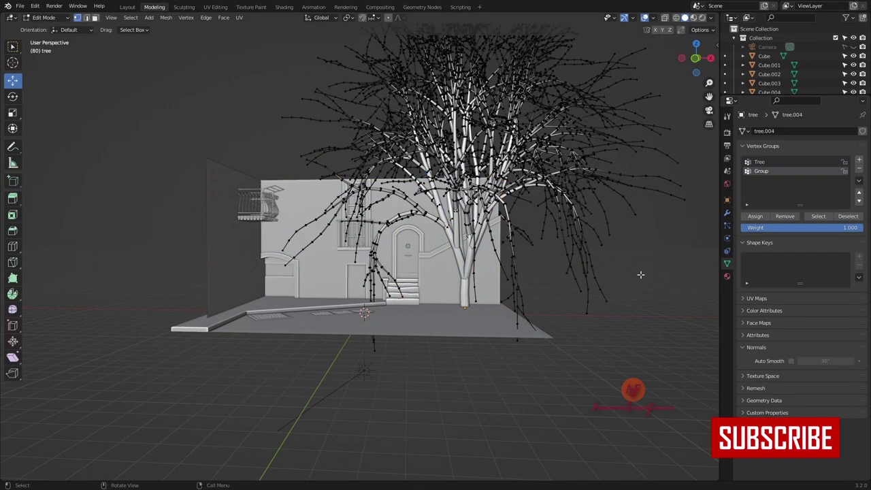
key("KP_0")
key("alt+z")
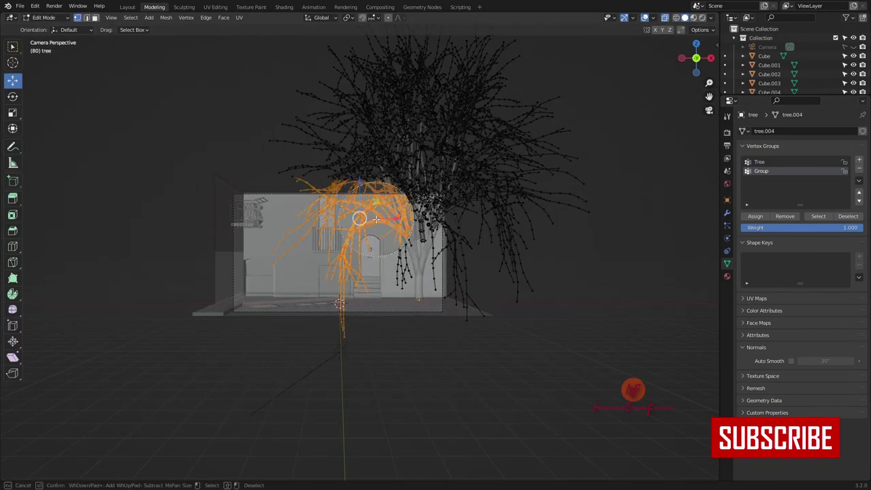
double_click(760, 162)
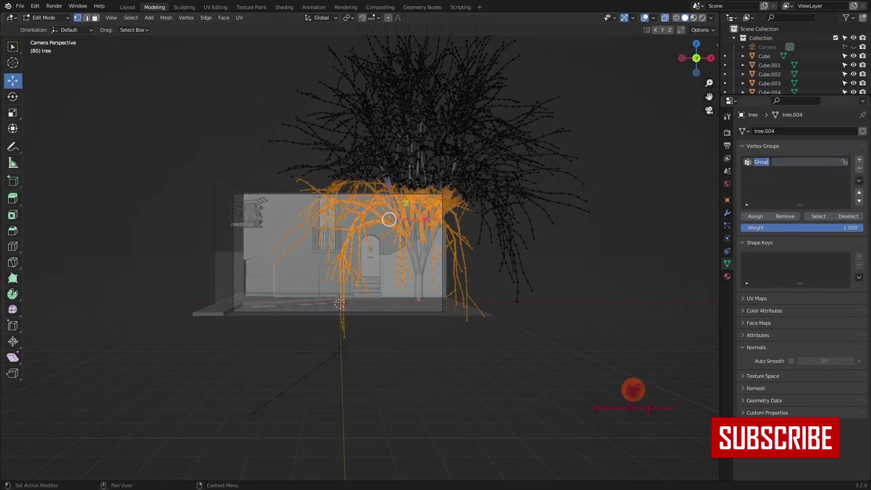
type("Trees")
key("Return")
Step: Return to Object Mode, save the scene, and open the tree's particle settings
key("Tab")
key("ctrl+s")
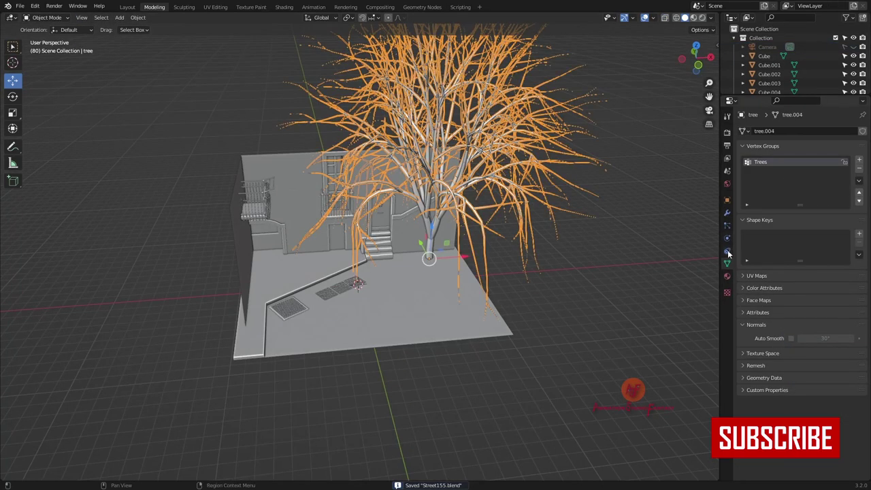
left_click(727, 225)
left_click(863, 133)
Step: Inspect the tree's hair-particle leaves from the camera and right-side views
left_click(834, 180)
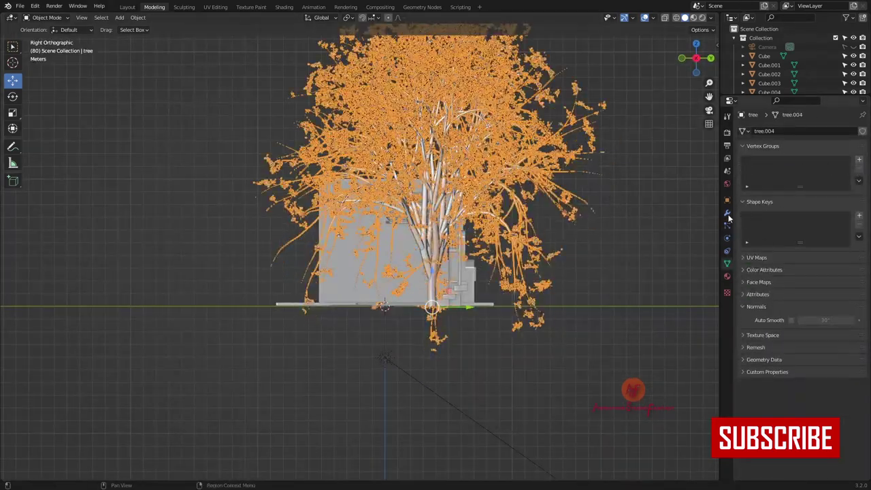
key("KP_0")
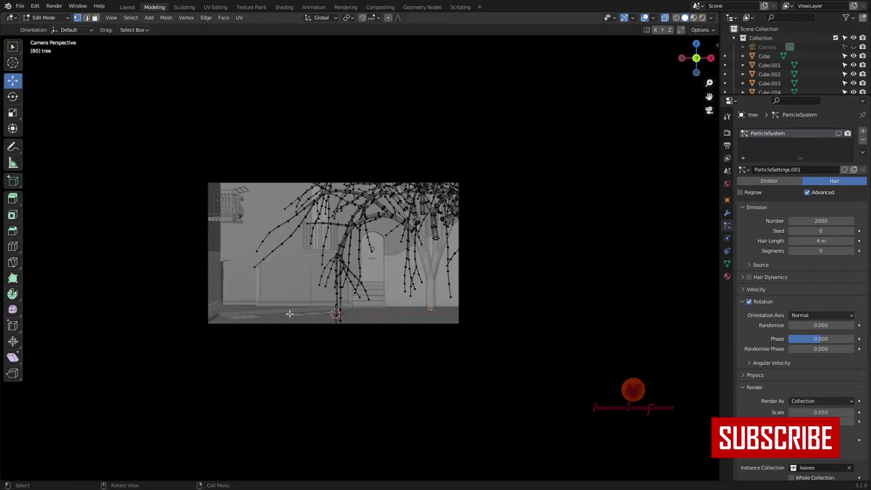
key("KP_3")
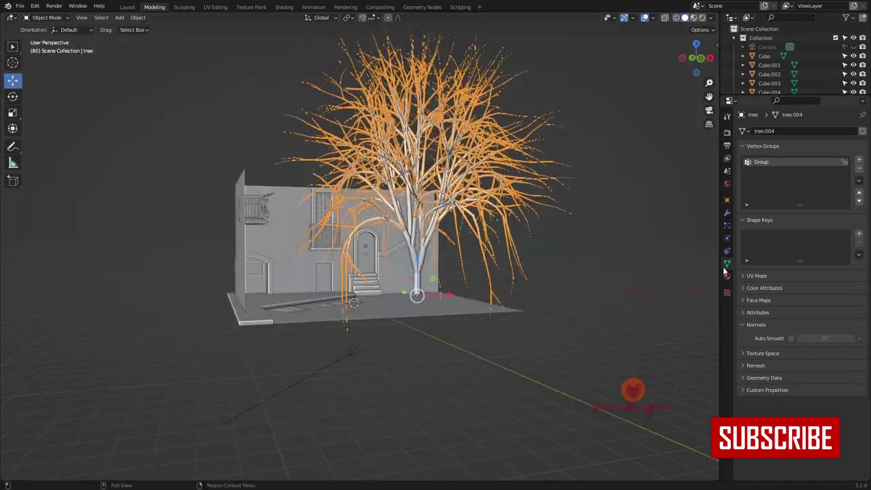
left_click(727, 223)
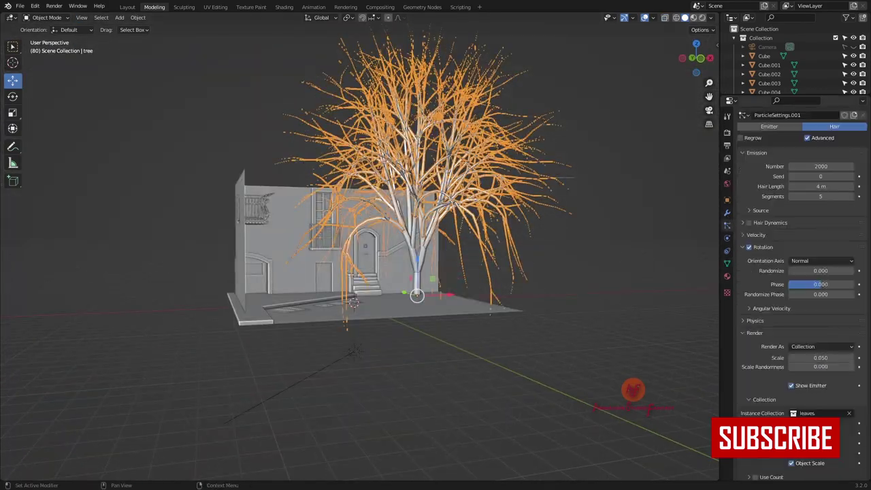
scroll(796, 272, "down", 5)
scroll(796, 272, "up", 5)
key("KP_0")
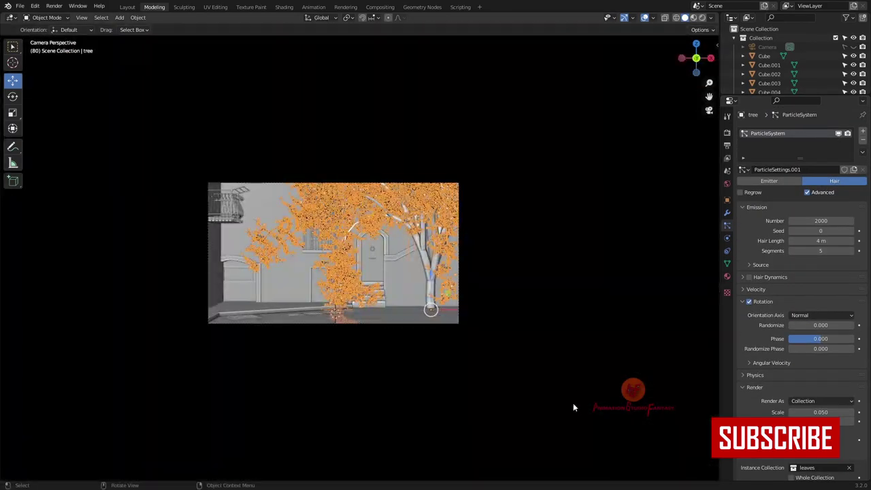
Step: Set seed 2, rotation randomize 0.197, phase -0.218 and leaf scale 0.06, then save
left_click(850, 231)
left_click(850, 231)
mouse_move(822, 330)
left_mouse_down()
mouse_move(840, 330)
mouse_move(800, 338)
left_mouse_up()
scroll(766, 380, "down", 2)
mouse_move(803, 384)
left_mouse_down()
mouse_move(826, 384)
mouse_move(796, 385)
mouse_move(826, 376)
left_mouse_up()
type("0.06")
key("Return")
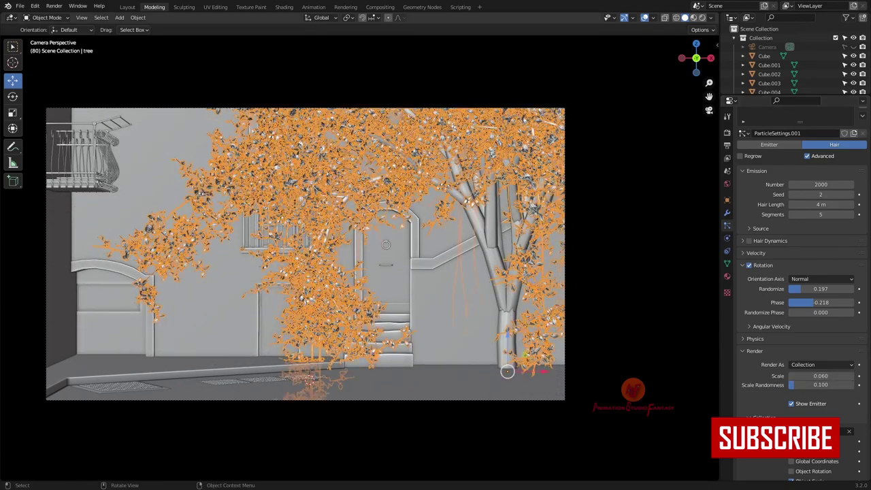
key("ctrl+s")
Step: Reduce the leaf particle count to 1500, then down to 1000
double_click(821, 184)
type("1500")
key("Return")
left_click(507, 293)
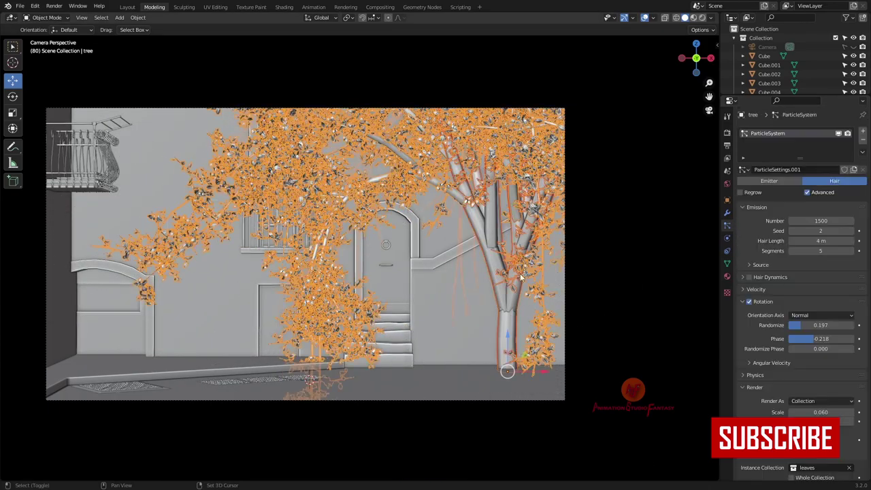
mouse_move(476, 306)
middle_mouse_down()
mouse_move(384, 335)
mouse_move(347, 333)
middle_mouse_up()
double_click(816, 220)
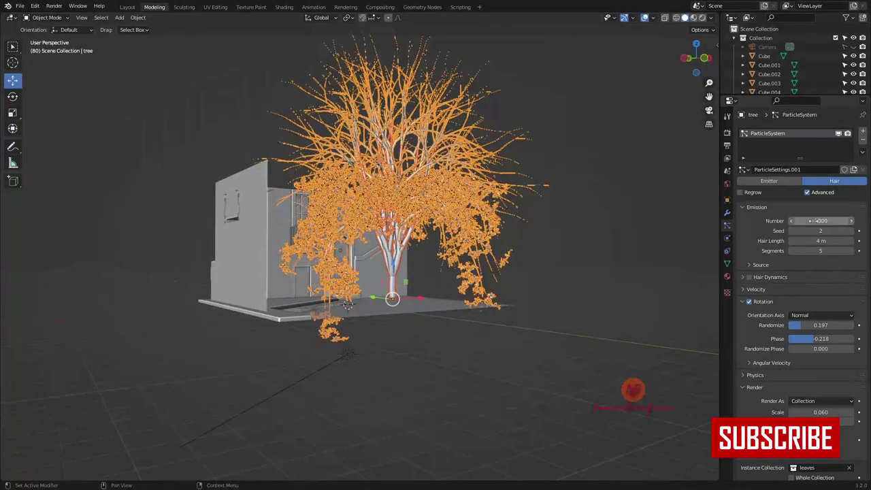
type("1000")
key("Return")
key("KP_0")
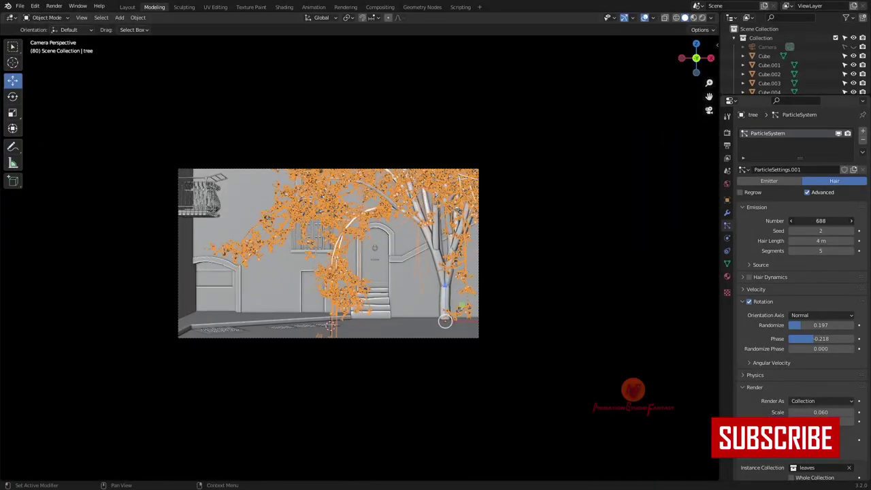
middle_click_drag(315, 392, 579, 317)
Step: Isolate tree.001, give it a new material named Trunk, and add a bark image texture node
left_click(579, 317)
key("KP_Divide")
right_click(510, 346)
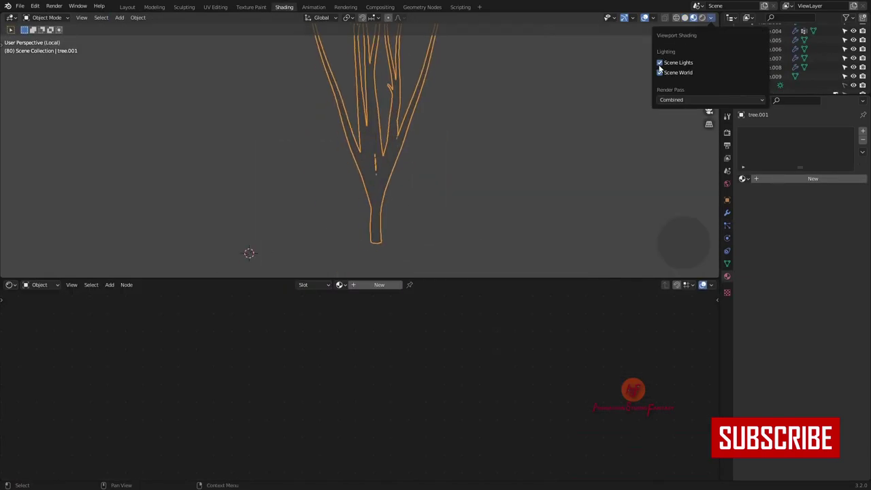
left_click(379, 284)
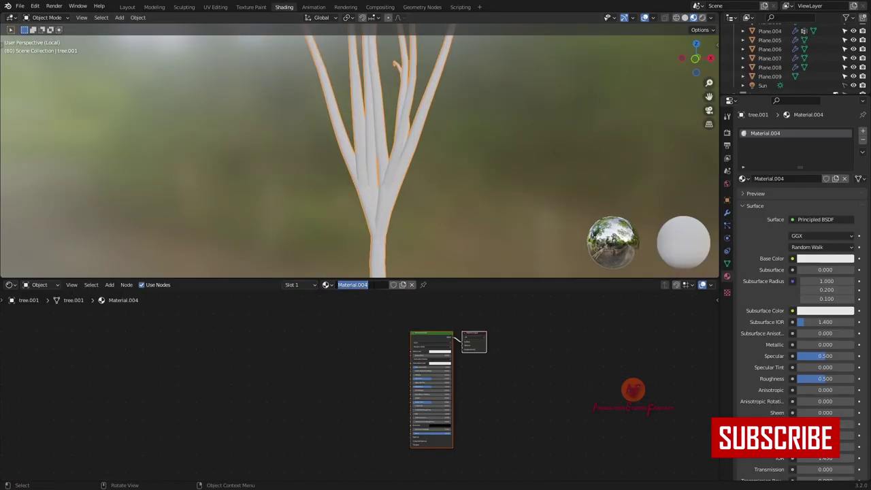
type("k")
key("Return")
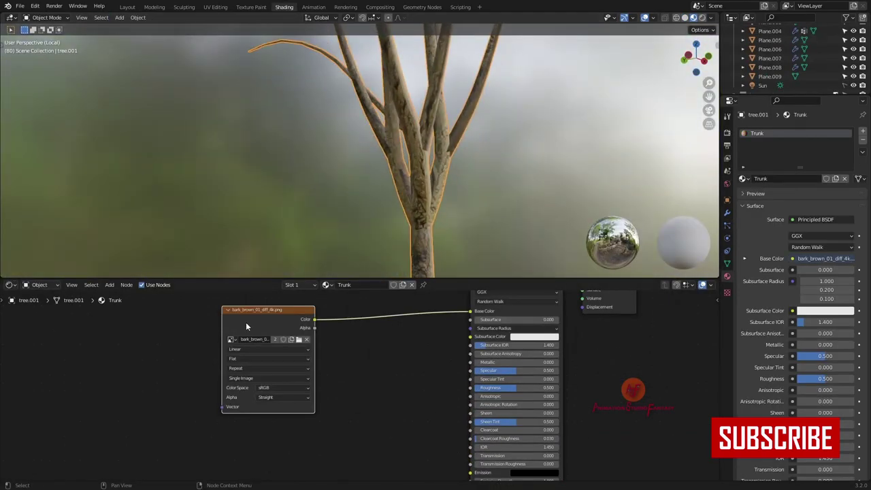
left_click_drag(285, 422, 444, 383)
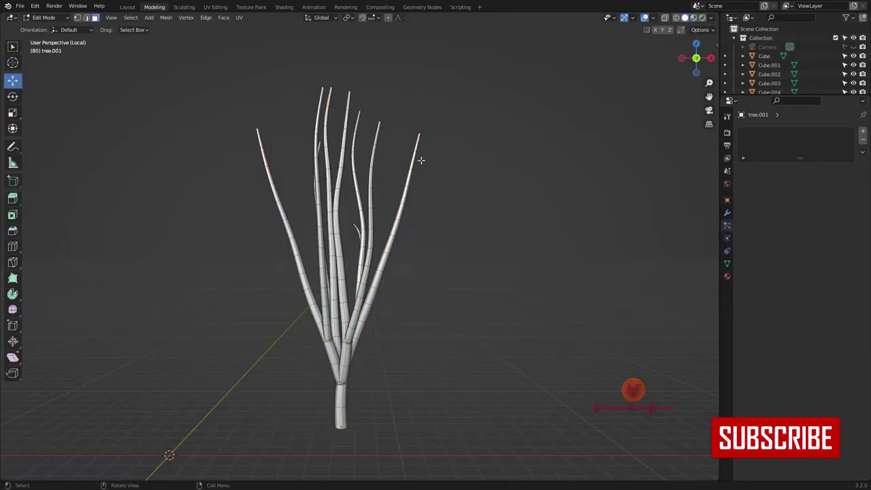
Step: Load the bark displacement image and add Subdivision and Displace modifiers to the trunk
left_click(242, 149)
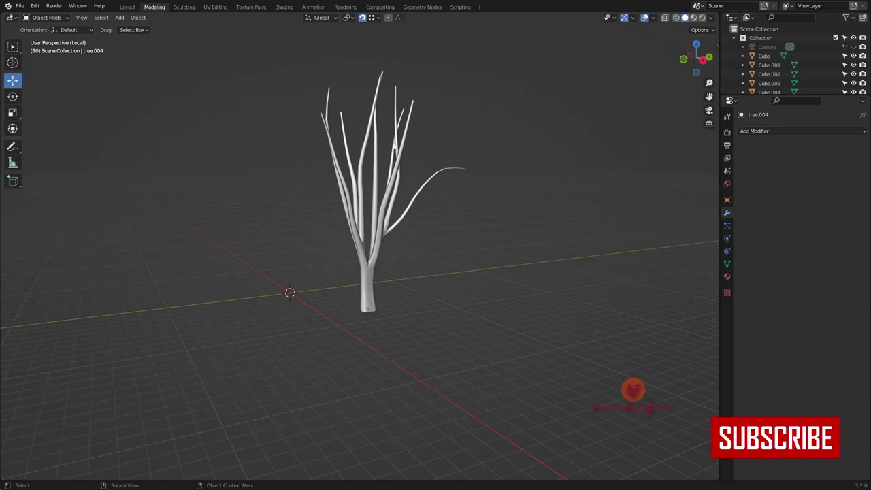
left_click(154, 7)
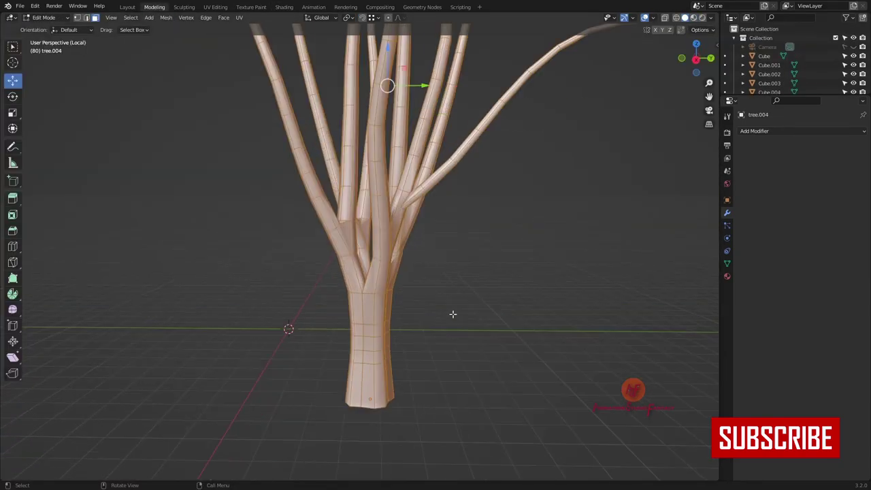
left_click(795, 131)
left_click(697, 296)
left_click(782, 151)
left_click(766, 206)
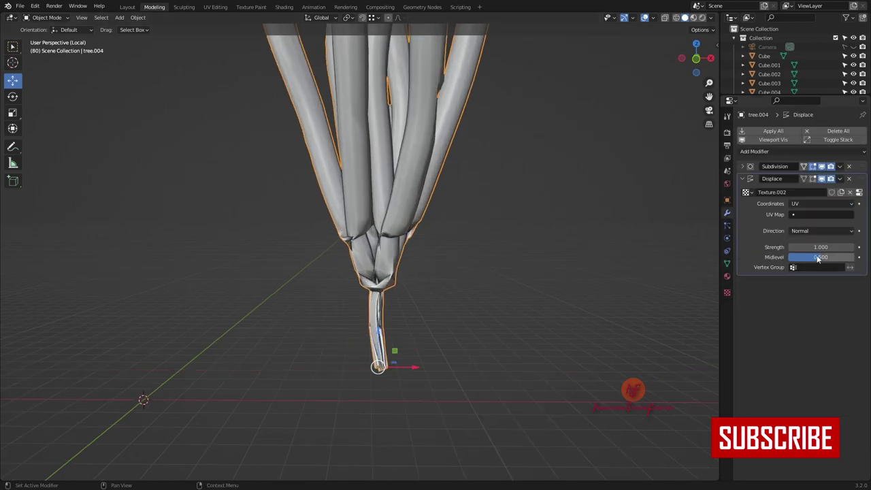
Step: Tune the Displace strength and set midlevel to 0.050, then apply the Subdivision modifier
mouse_move(819, 257)
left_mouse_down()
mouse_move(851, 258)
mouse_move(796, 247)
left_mouse_up()
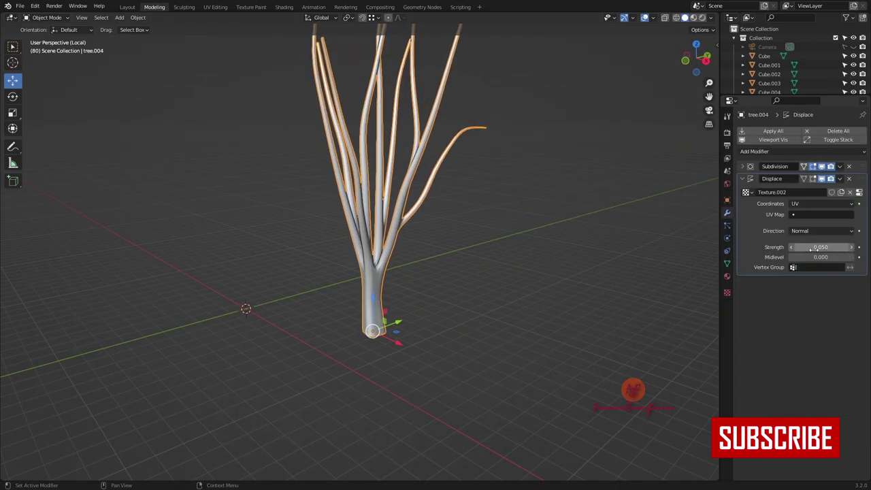
mouse_move(821, 247)
left_mouse_down()
mouse_move(792, 247)
mouse_move(854, 247)
left_mouse_up()
key("Tab")
scroll(481, 330, "up", 3)
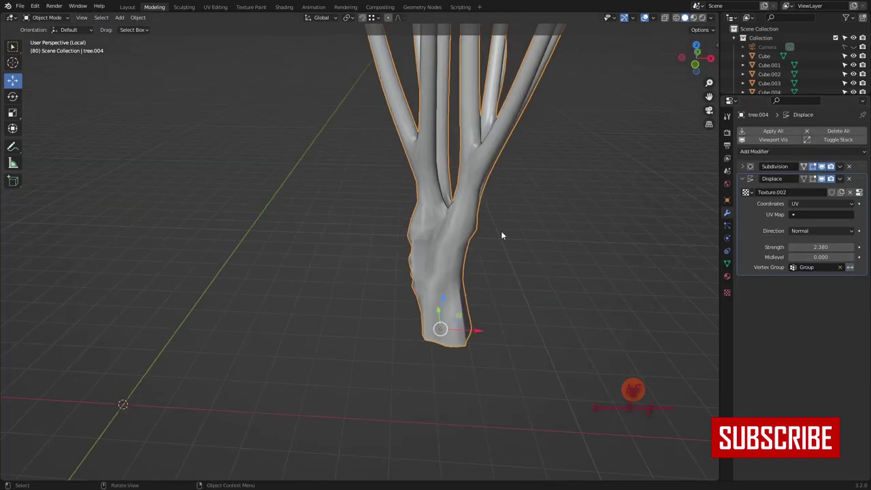
left_click_drag(816, 258, 803, 260)
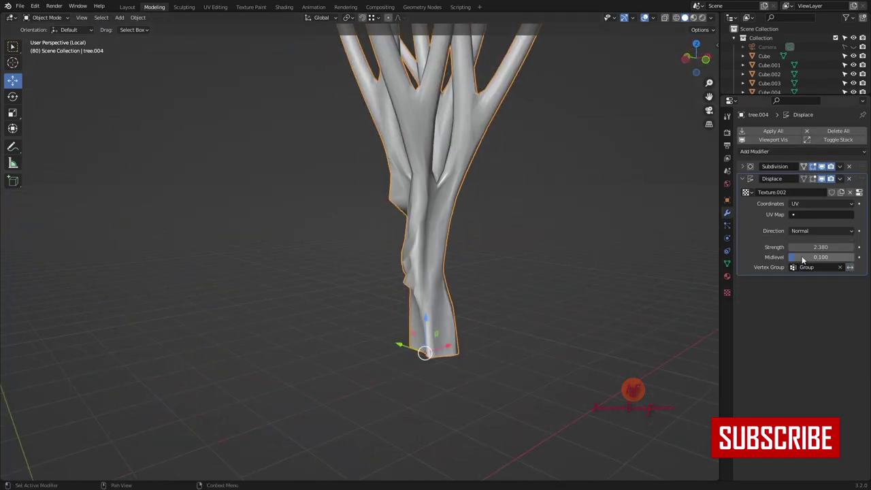
key("Return")
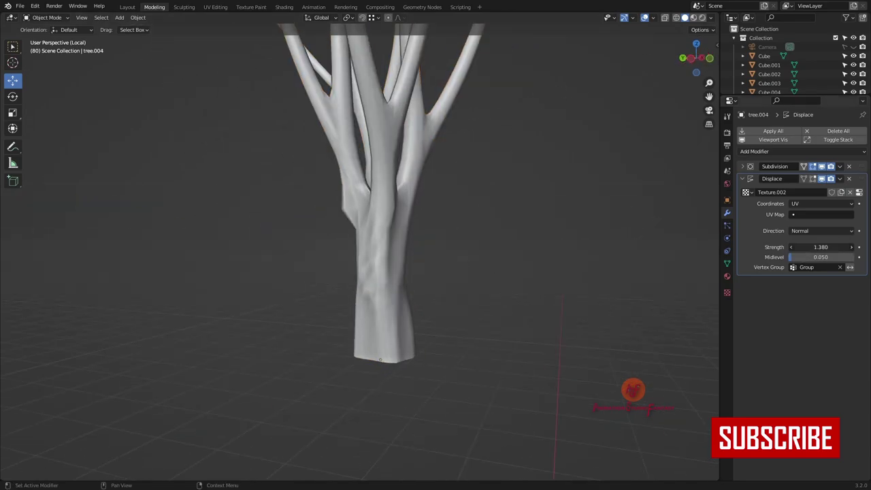
key("ctrl+a")
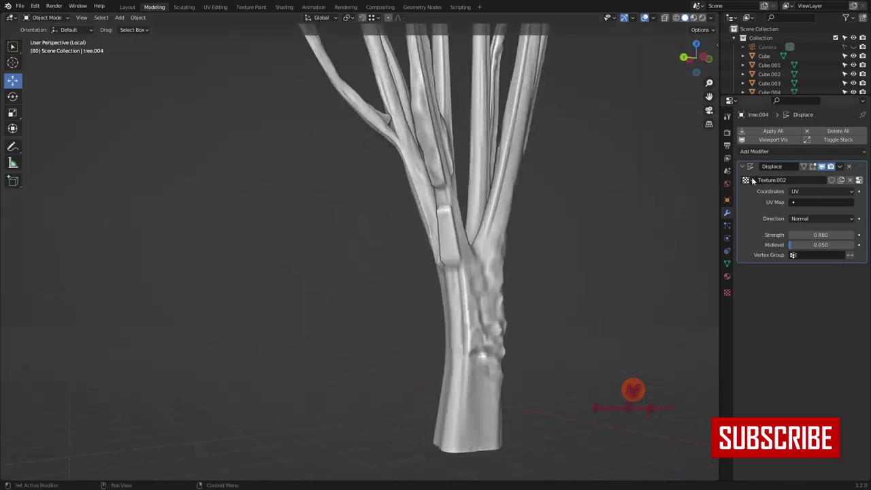
key("KP_0")
Step: Show the bark colour image in the UV editor and move and rotate a trunk UV island over it
left_click(283, 7)
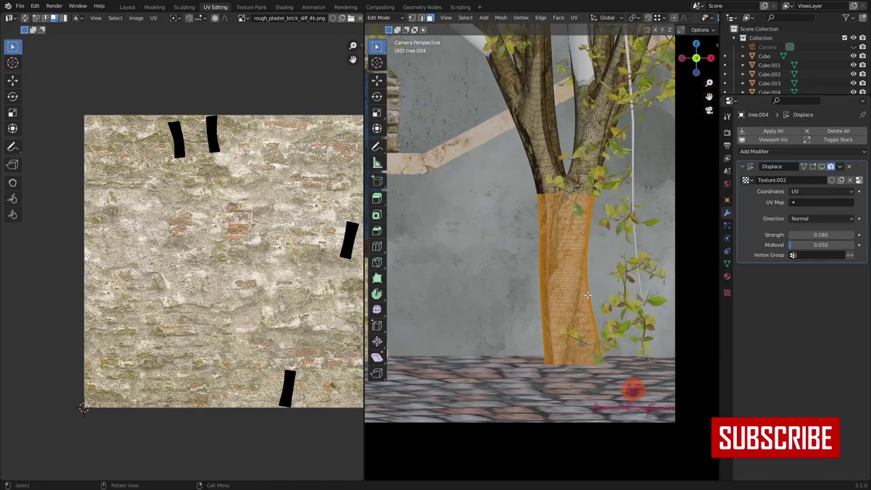
left_click(242, 17)
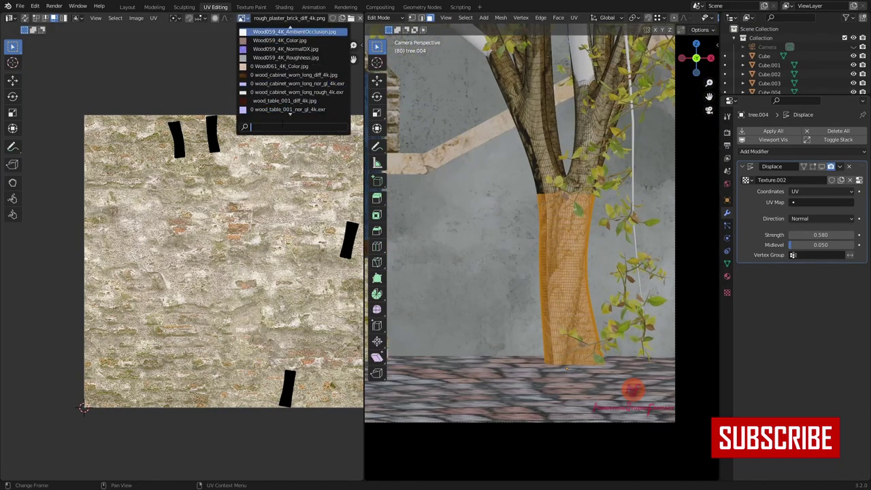
type("b")
left_click(283, 57)
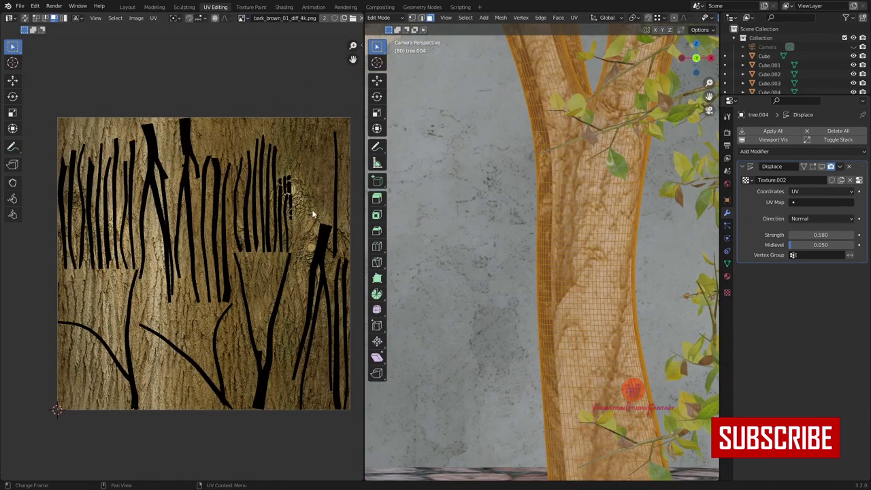
key("l")
key("l")
key("l")
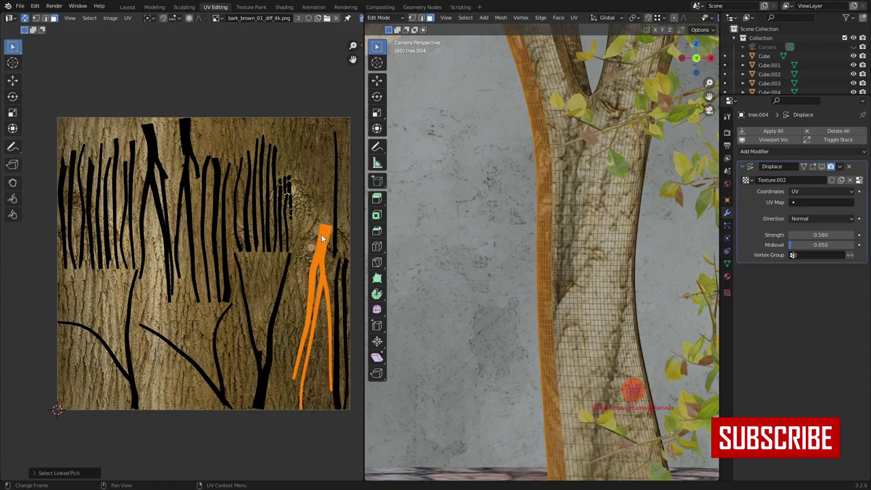
key("l")
key("g")
left_click(270, 136)
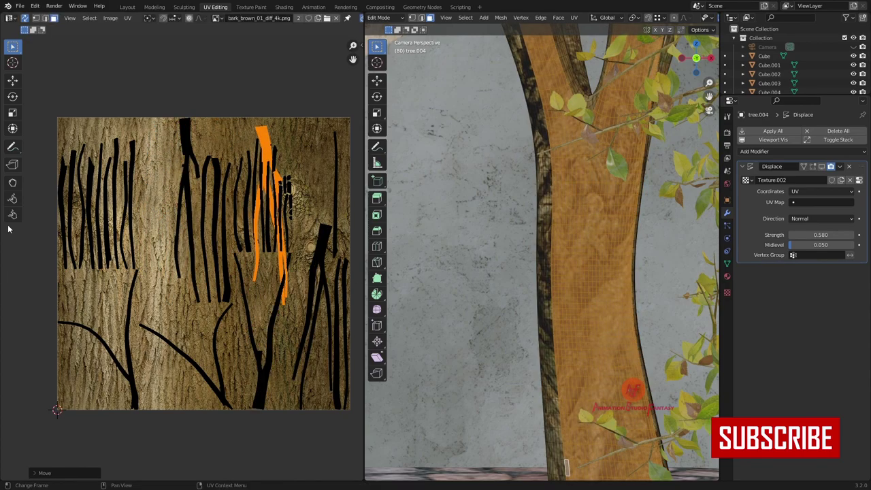
key("r")
left_click(187, 143)
key("alt+a")
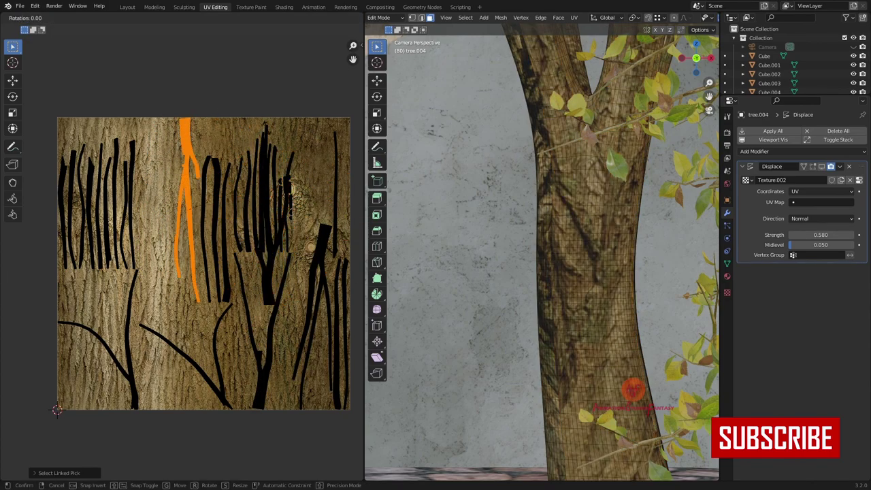
Step: Leave the trunk and enter Edit Mode on the pot mesh, viewing its top
key("Tab")
scroll(626, 284, "down", 5)
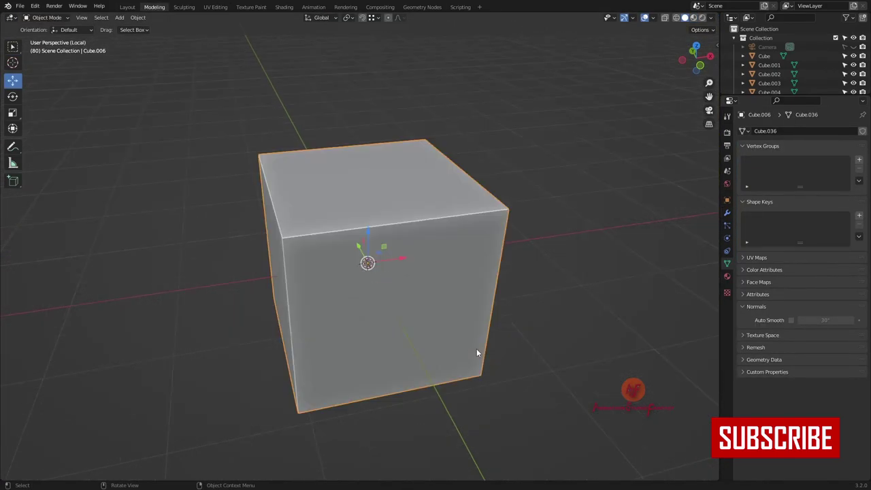
key("Tab")
middle_click_drag(477, 352, 509, 314)
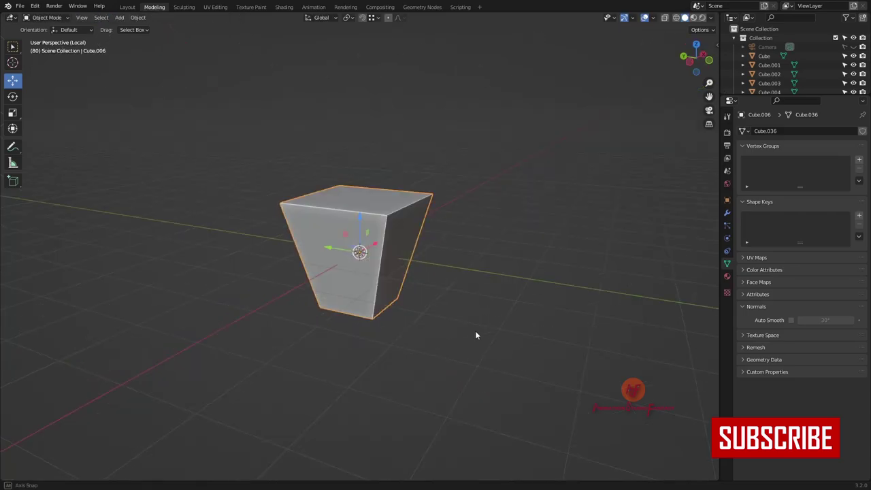
Step: Inset the pot's top into a rim, subdivide and bump up the soil, and select the base edge loop
key("i")
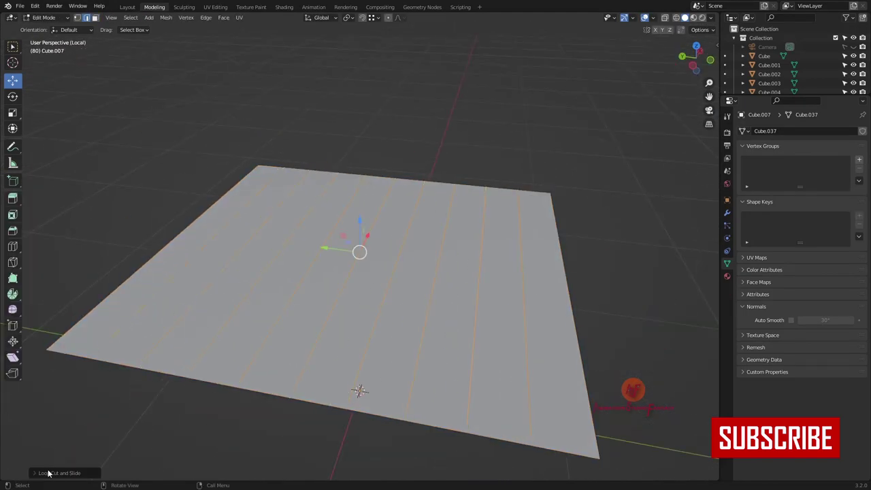
left_click(48, 472)
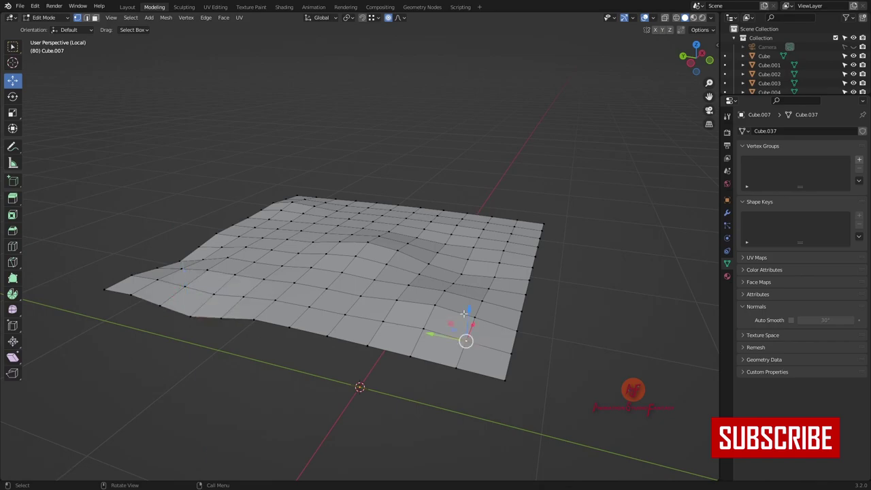
left_click_drag(463, 313, 545, 223)
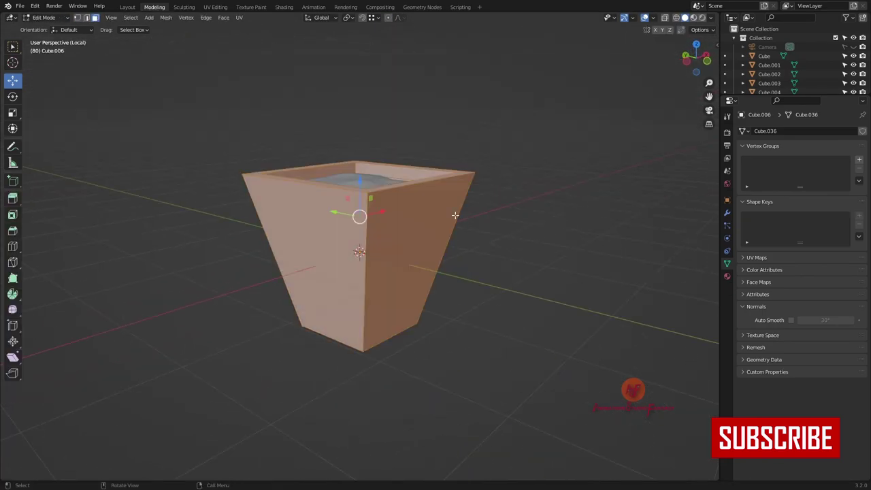
key("2")
left_click(395, 246, "alt")
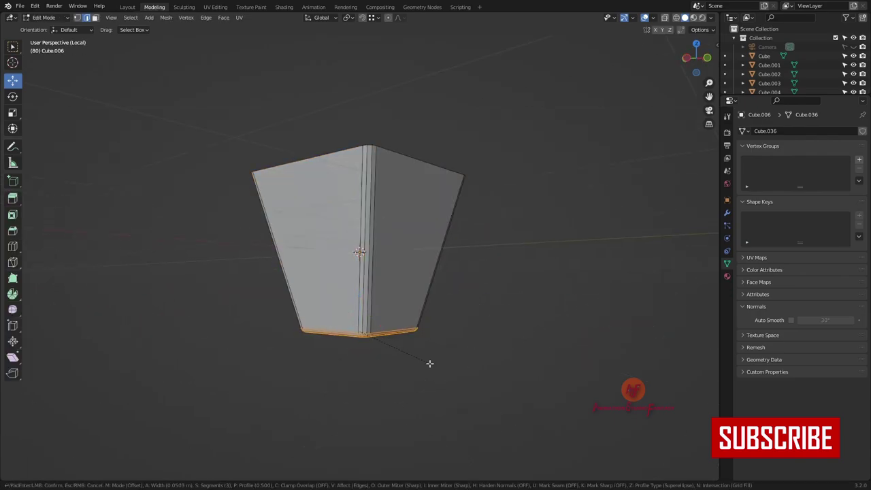
Step: Return to Object Mode and smooth-shade the pot
key("Tab")
right_click(363, 252)
left_click(363, 249)
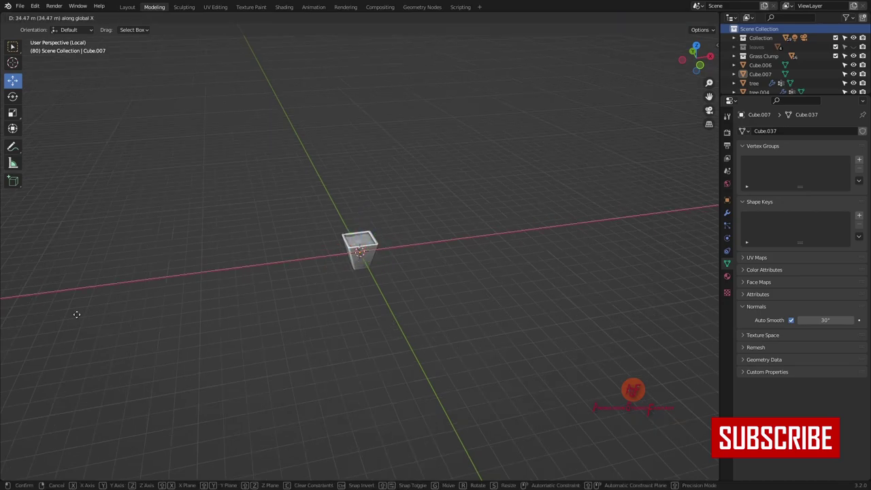
left_click(59, 78)
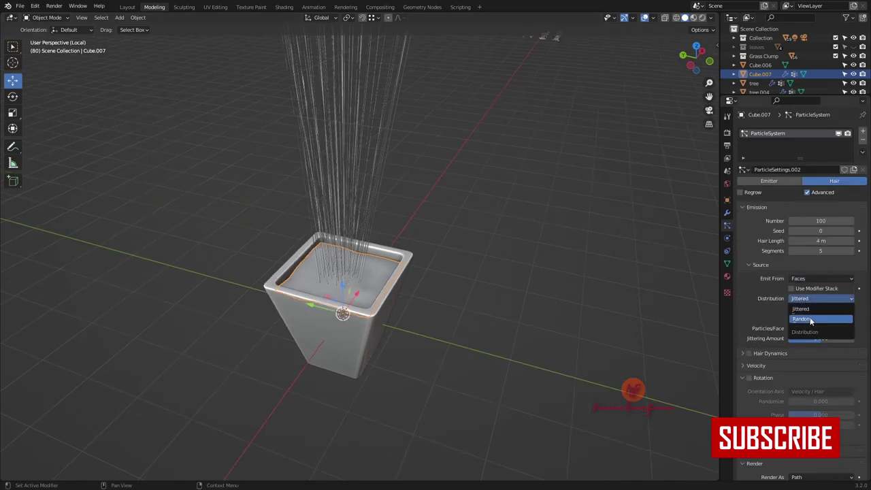
Step: Distribute the pot's Grass Clump hairs randomly and shrink them to scale 0.022
left_click(811, 320)
left_click(755, 265)
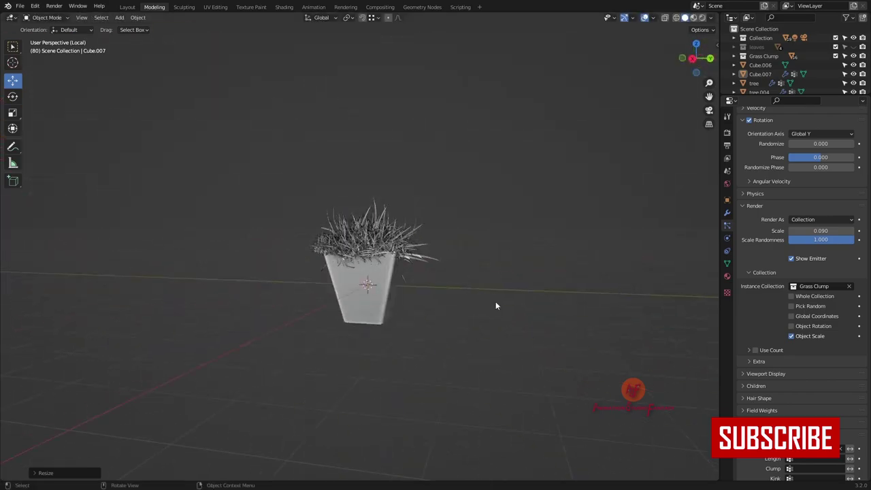
scroll(496, 306, "up", 5)
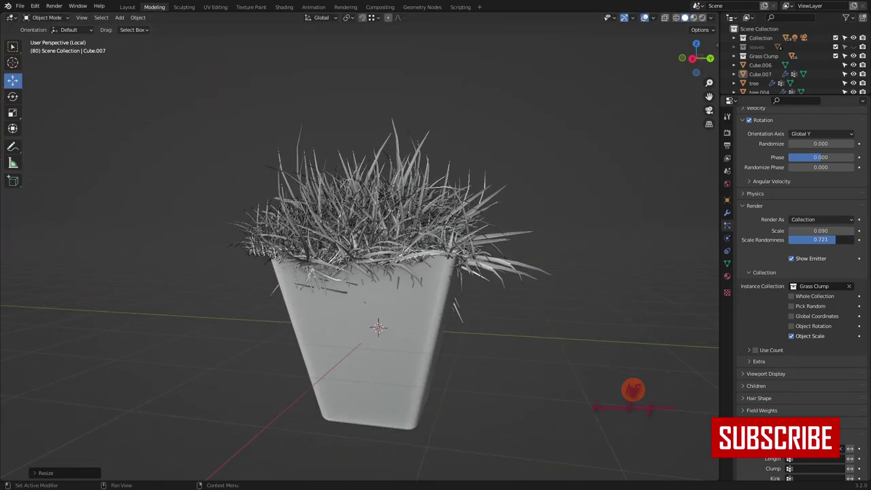
left_click_drag(820, 231, 803, 231)
scroll(430, 195, "down", 5)
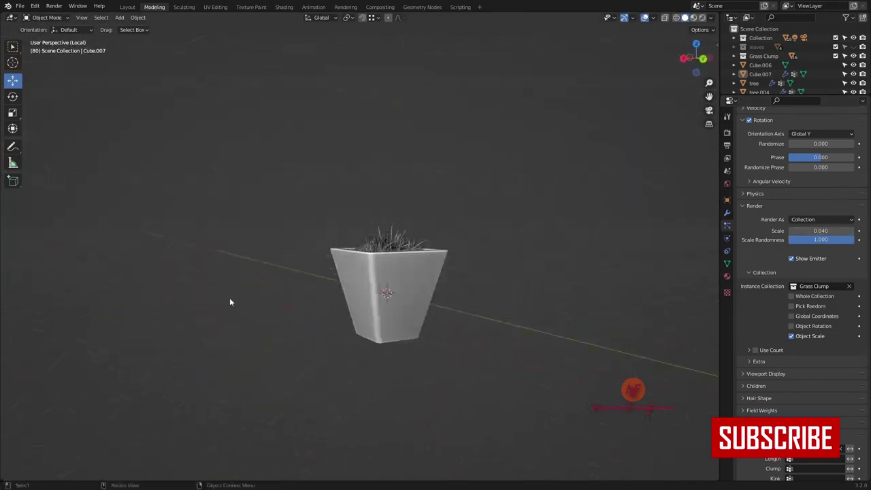
Step: Move the potted grass onto the street and duplicate it beside the door steps
mouse_move(171, 272)
middle_mouse_down()
mouse_move(270, 239)
mouse_move(245, 181)
middle_mouse_up()
scroll(245, 181, "down", 4)
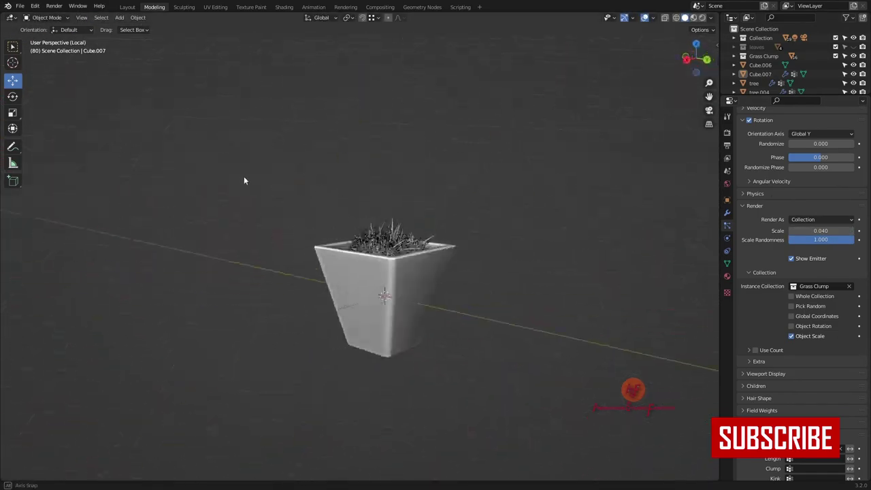
scroll(443, 219, "down", 4)
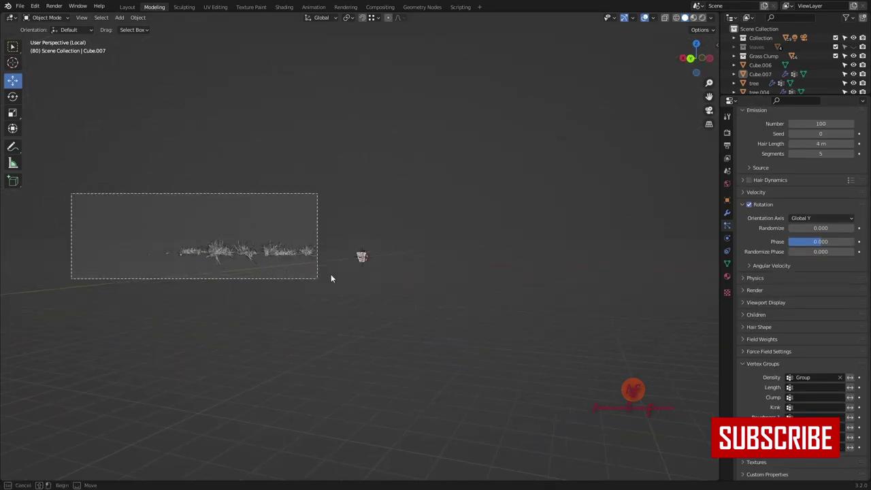
key("KP_0")
key("KP_0")
scroll(406, 365, "up", 5)
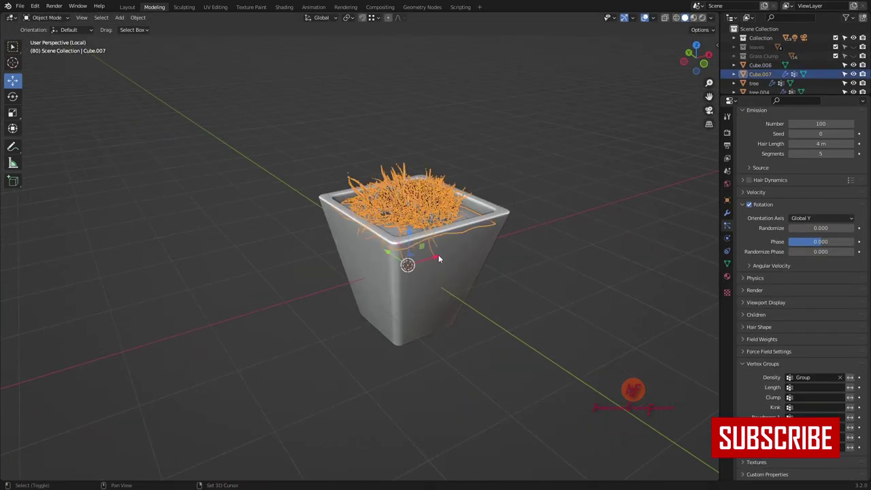
left_click(406, 263)
key("KP_Divide")
key("KP_0")
key("g")
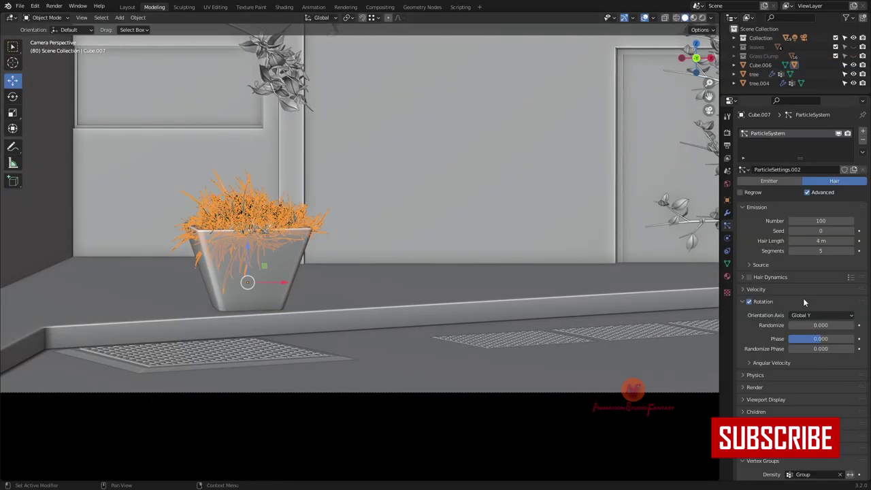
scroll(791, 240, "down", 2)
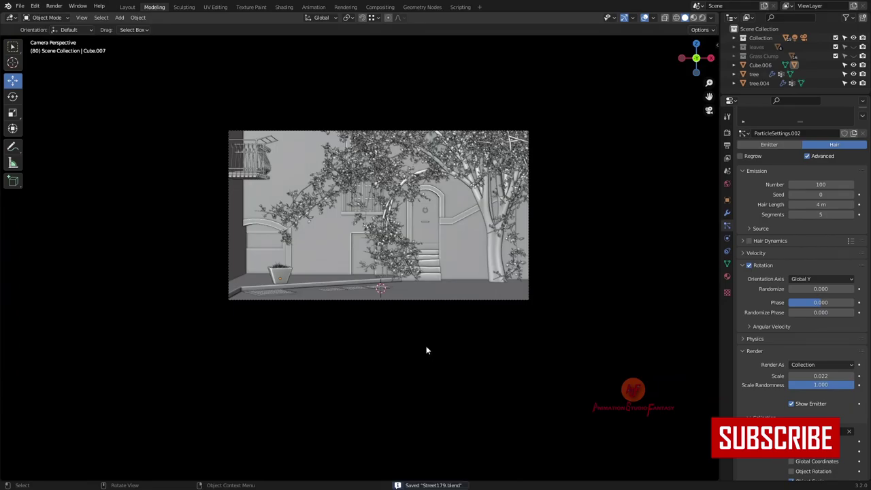
key("shift+d")
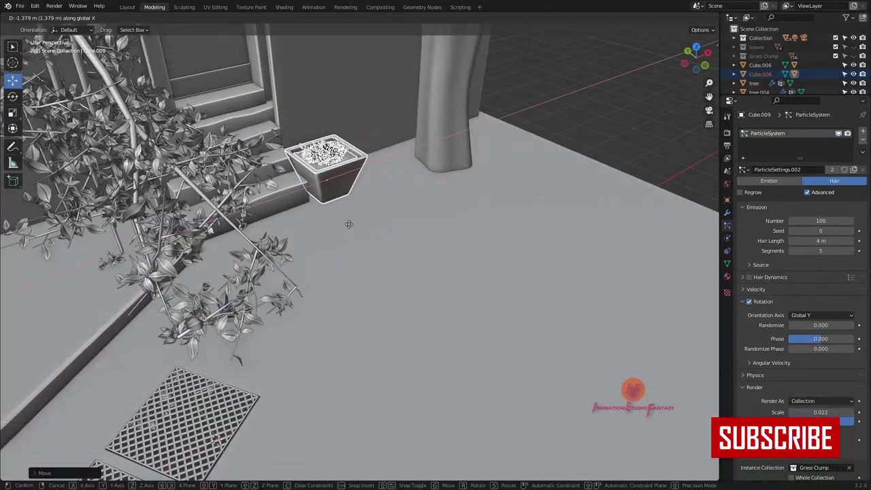
key("KP_0")
Step: Save, then paint 'plant' weights on the lower-left ground for foliage density
key("ctrl+s")
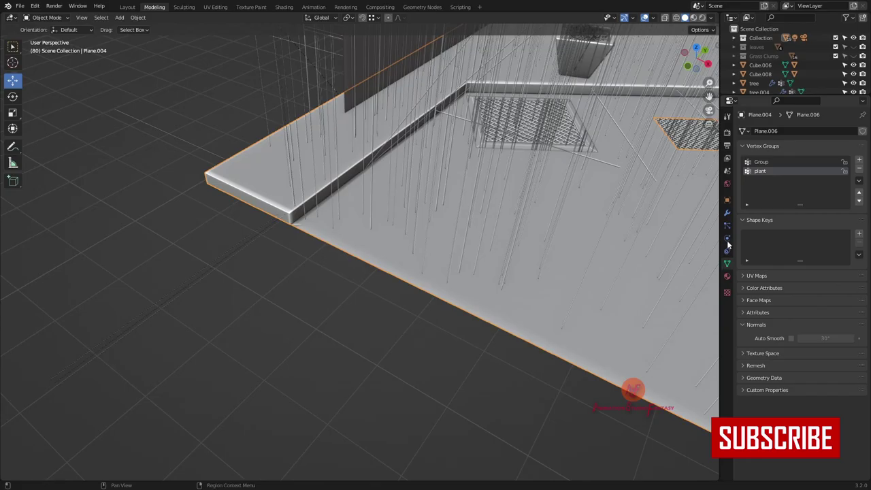
scroll(796, 272, "down", 5)
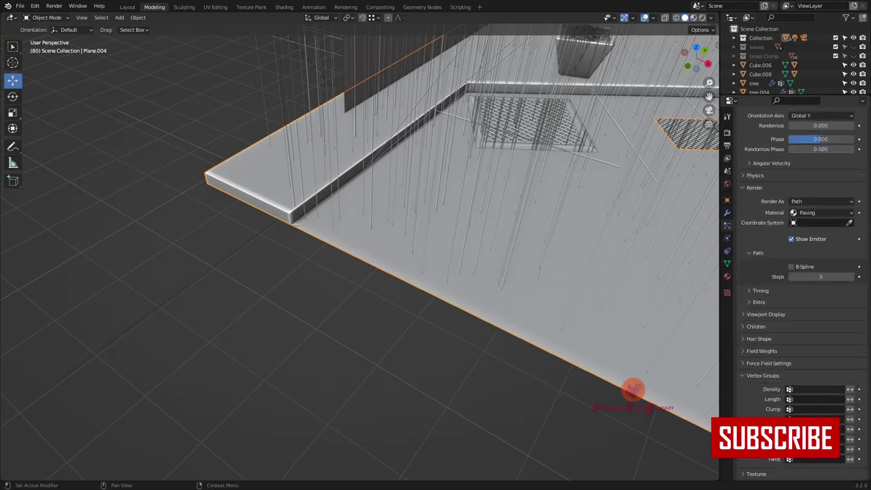
scroll(375, 389, "down", 3)
middle_click_drag(374, 389, 387, 401)
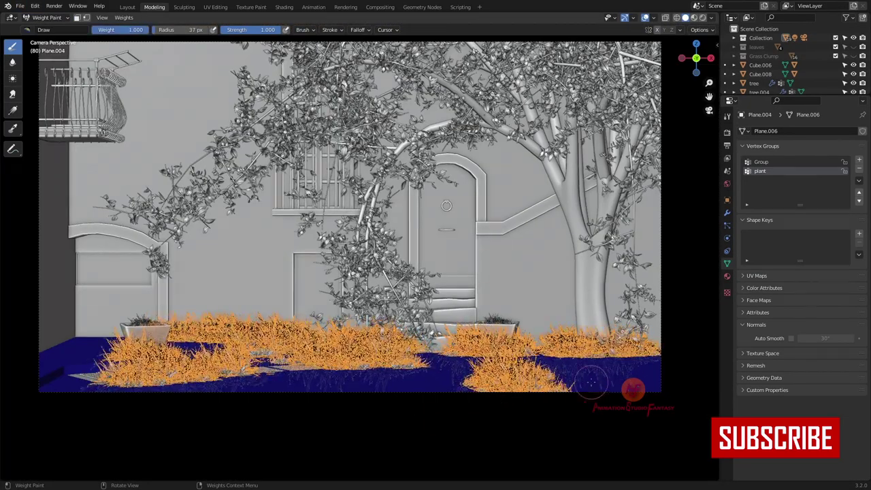
left_click_drag(82, 367, 58, 369)
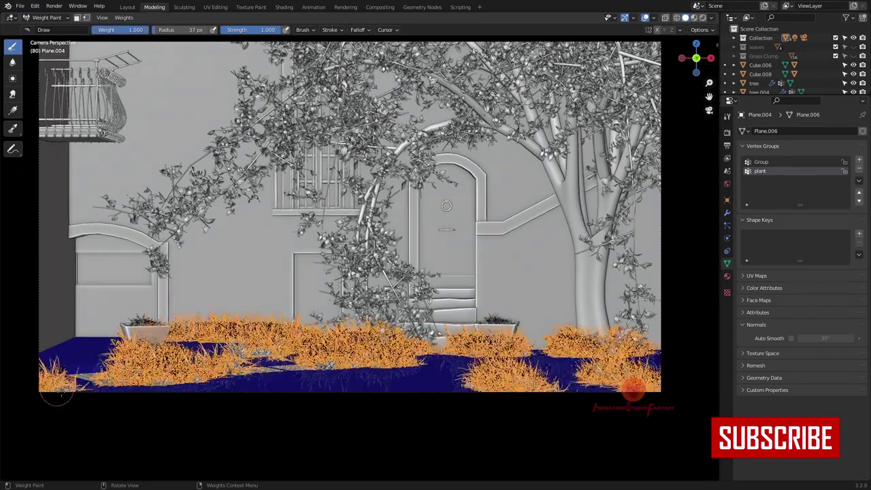
left_click(47, 17)
left_click(49, 30)
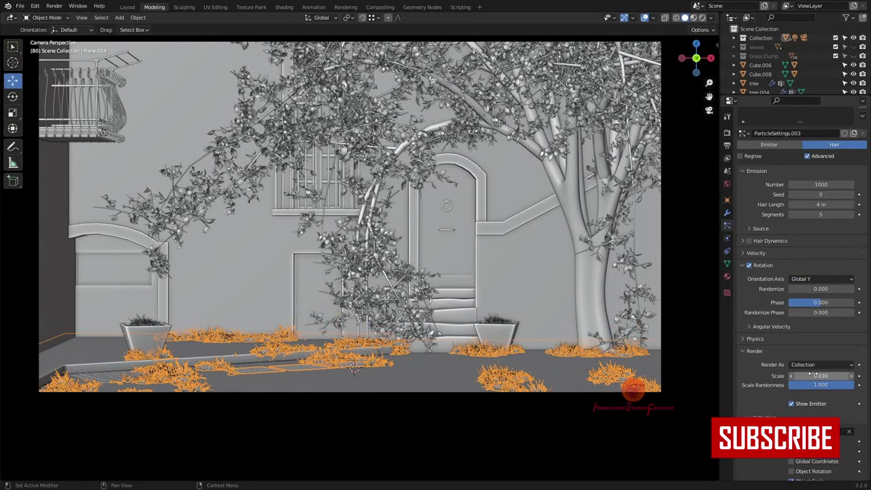
left_click(41, 17)
left_click(48, 73)
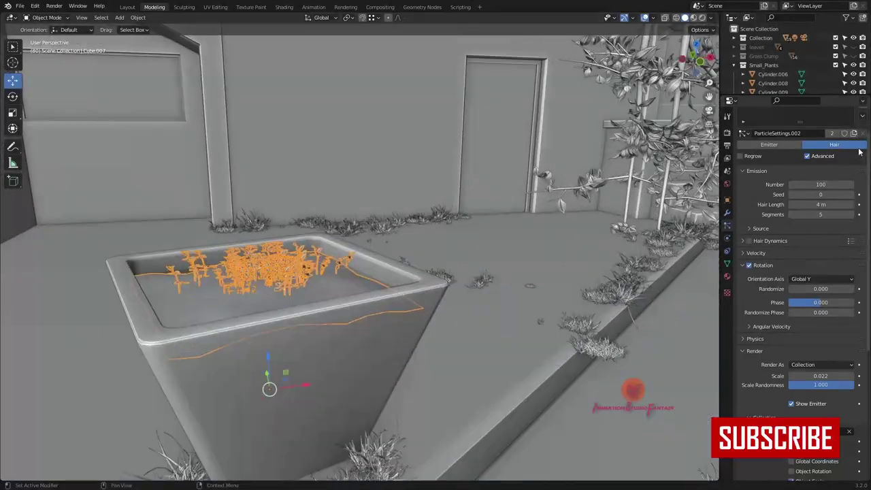
Step: Set the pot's Small_Plants instances to scale 0.032 with rotation randomize 0.136
left_click_drag(821, 375, 834, 375)
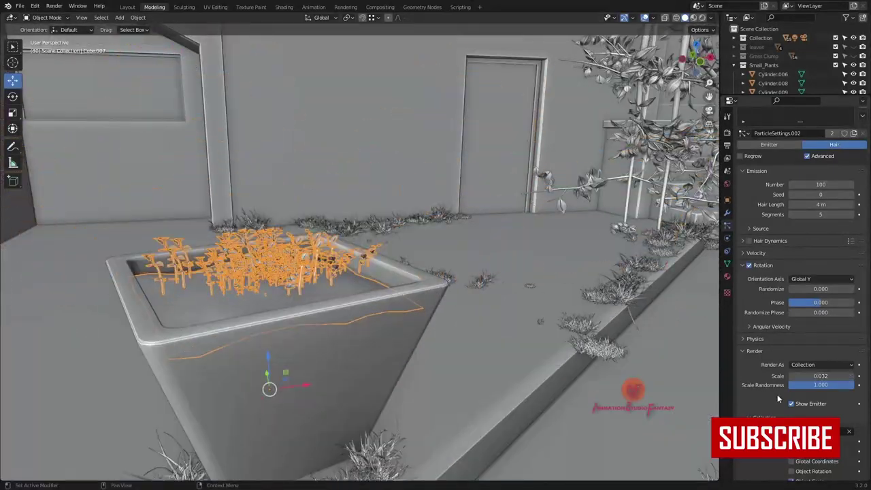
scroll(817, 306, "down", 8)
middle_click_drag(527, 145, 281, 262)
scroll(775, 246, "up", 5)
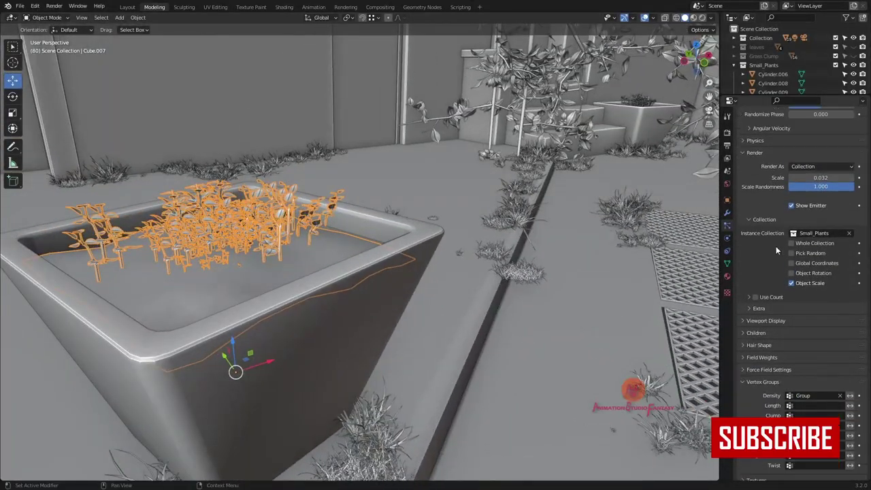
left_click_drag(776, 235, 798, 237)
scroll(537, 215, "up", 8)
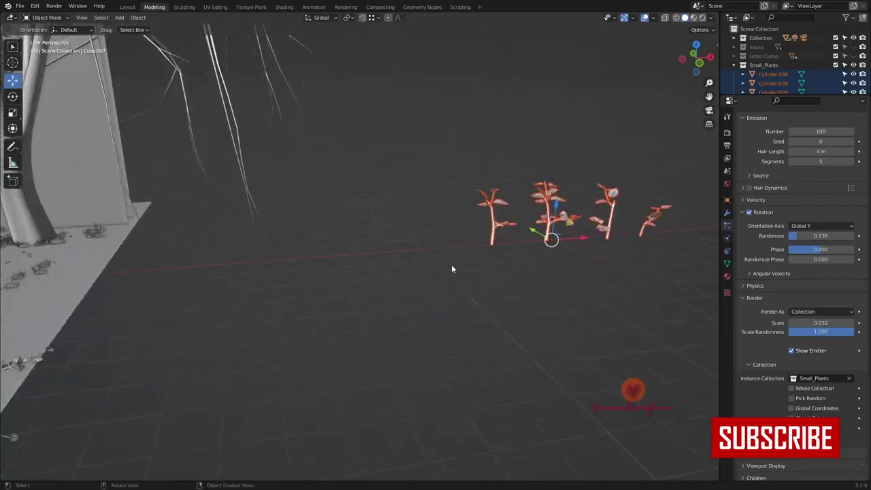
Step: Select one small plant model and snap the 3D cursor to it
right_click(491, 269)
left_click(494, 245)
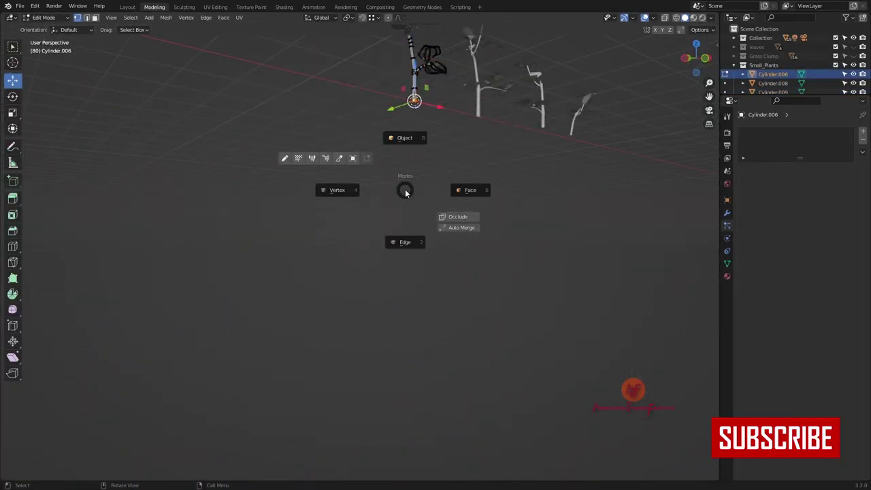
right_click(479, 93)
left_click(535, 120)
left_click(544, 125)
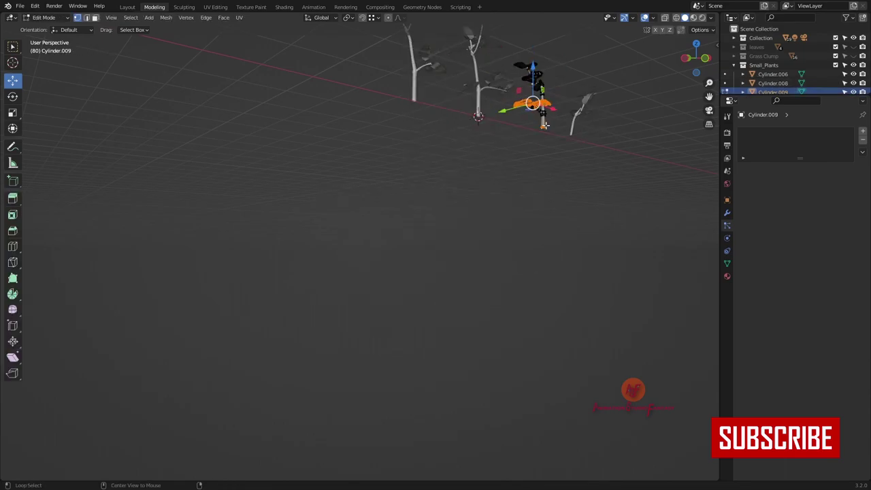
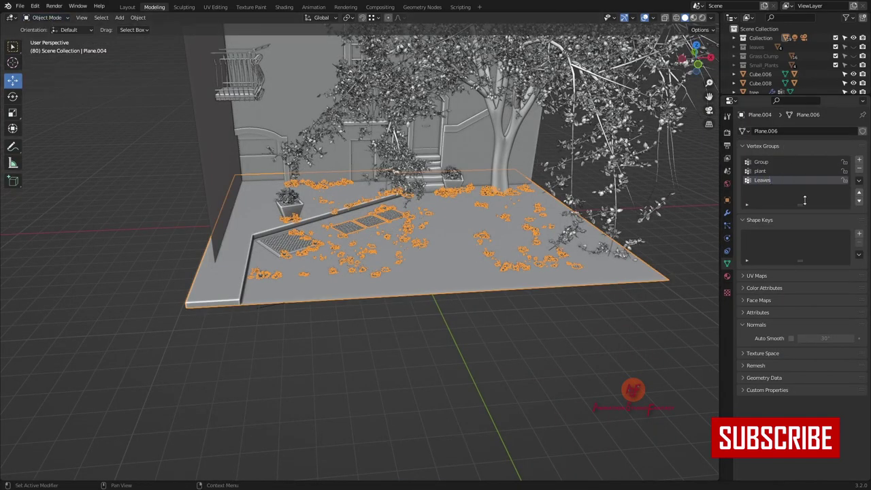
Step: Check the ground's leaf density weights and shift the row of leaf objects along X
left_click(47, 68)
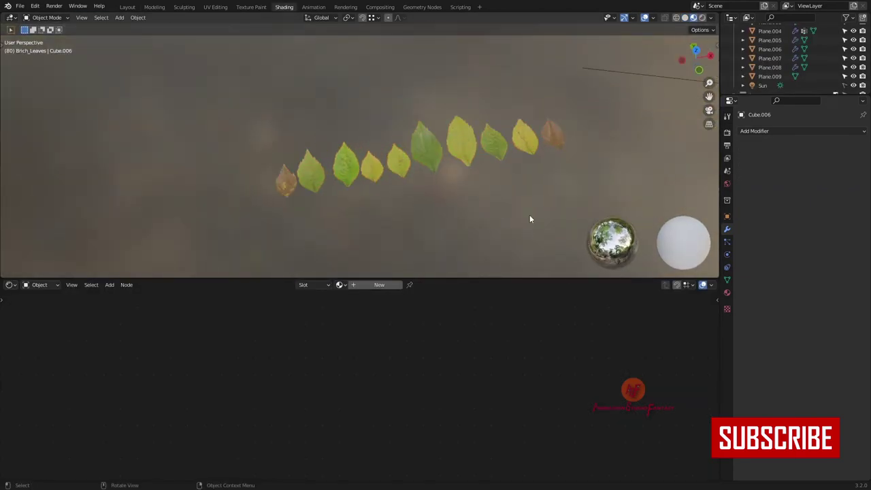
left_click_drag(292, 81, 520, 195)
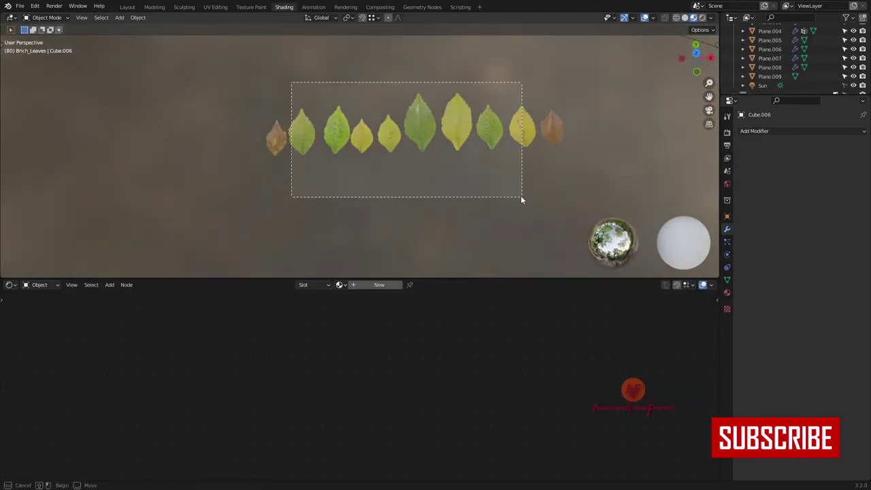
key("g")
key("x")
left_click(157, 7)
Step: Render the ground's second particle system as the Brich_Leaves collection at scale 0.052
left_click(379, 272)
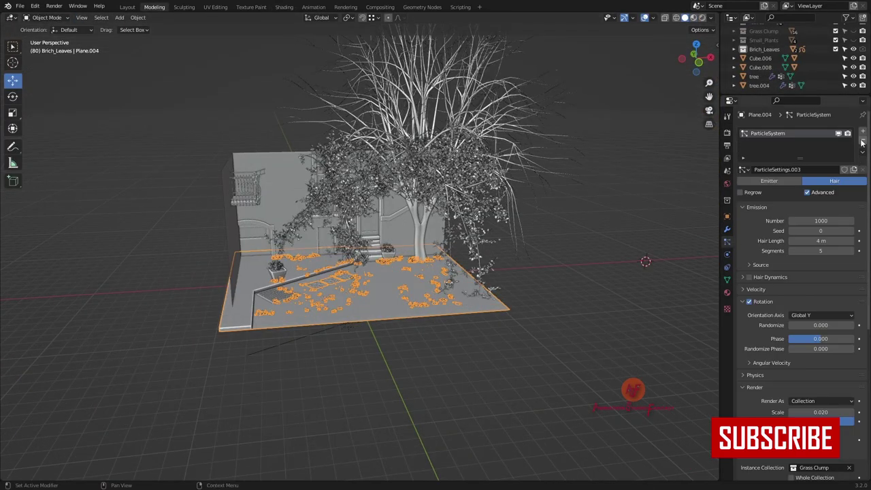
middle_click_drag(603, 278, 612, 276)
left_click(759, 265)
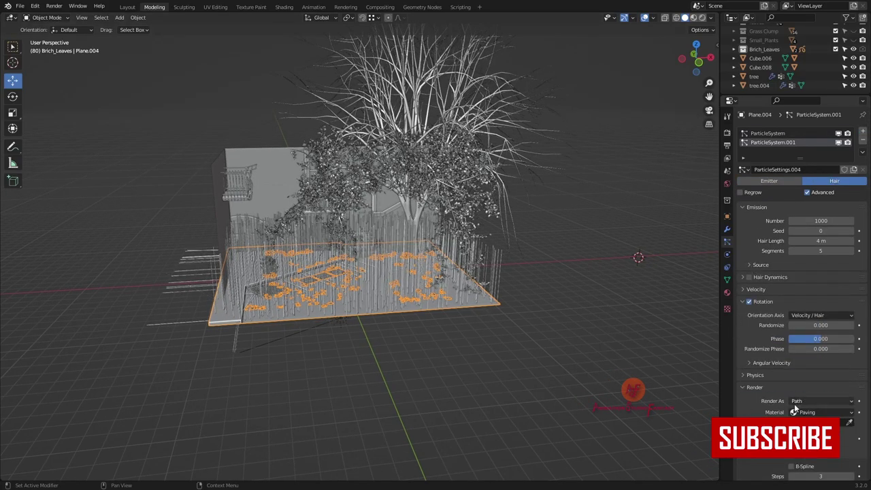
left_click(787, 327)
scroll(518, 385, "up", 5)
left_click(806, 394)
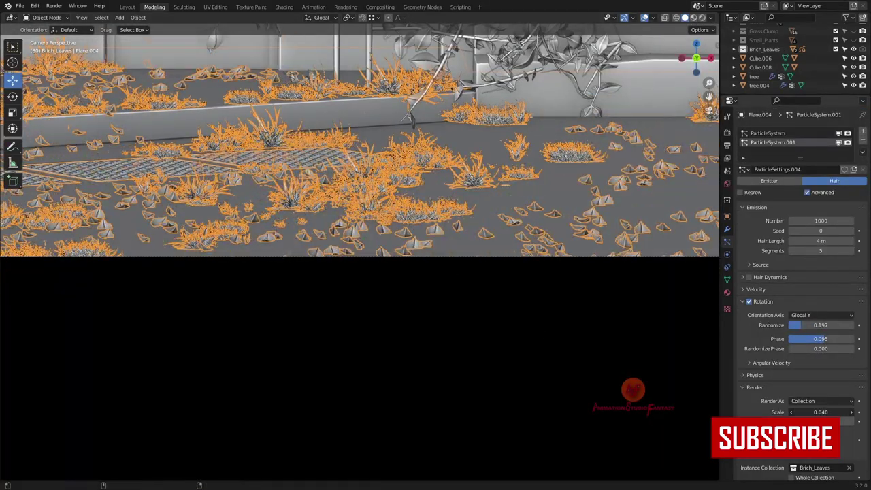
left_click_drag(821, 413, 837, 412)
scroll(766, 410, "down", 8)
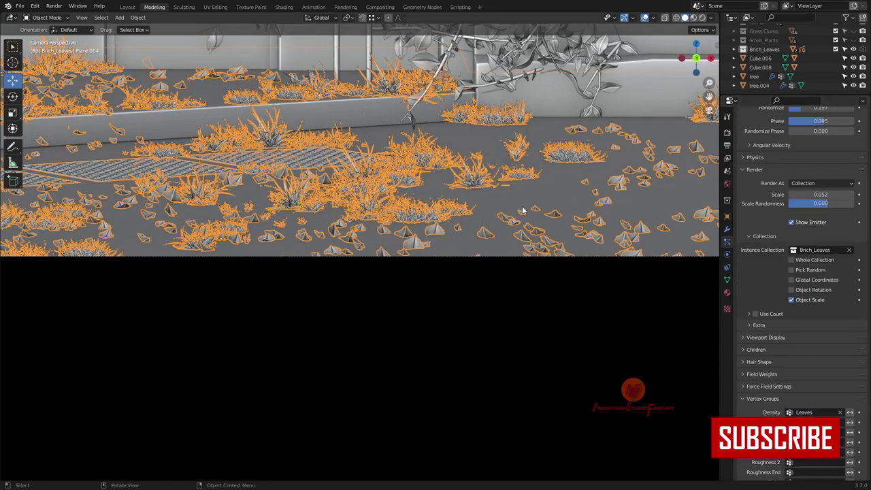
Step: Save the scene and view the diorama through the scene camera
key("KP_0")
key("ctrl+s")
key("Home")
scroll(807, 265, "up", 2)
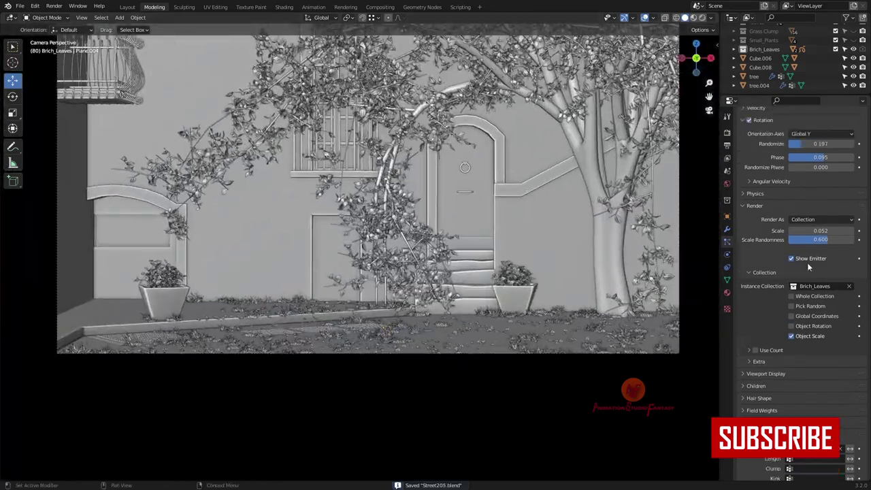
scroll(807, 262, "up", 1)
left_click_drag(820, 185, 826, 185)
scroll(853, 234, "up", 8)
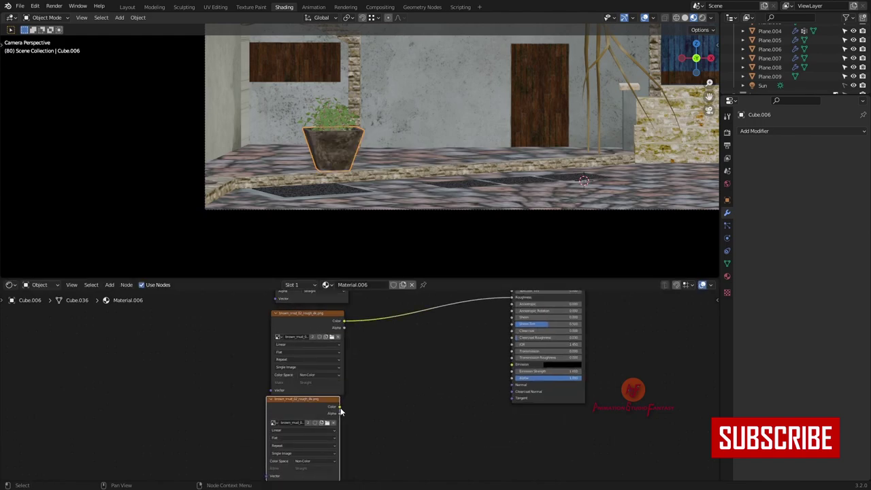
Step: Set the mud texture to Non-Color and tile it with Mapping scale 7, 7.4 and 9.8
left_click(300, 462)
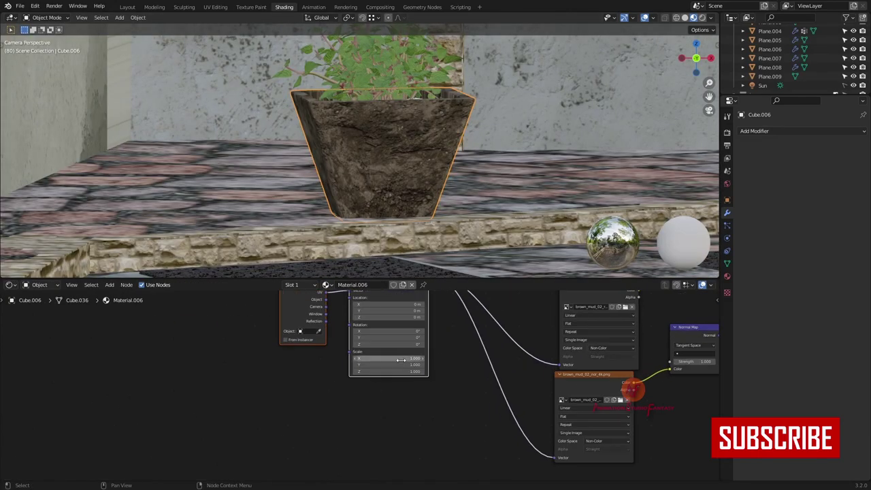
mouse_move(411, 359)
left_mouse_down()
mouse_move(398, 364)
mouse_move(419, 371)
left_mouse_up()
middle_click_drag(324, 296, 313, 351)
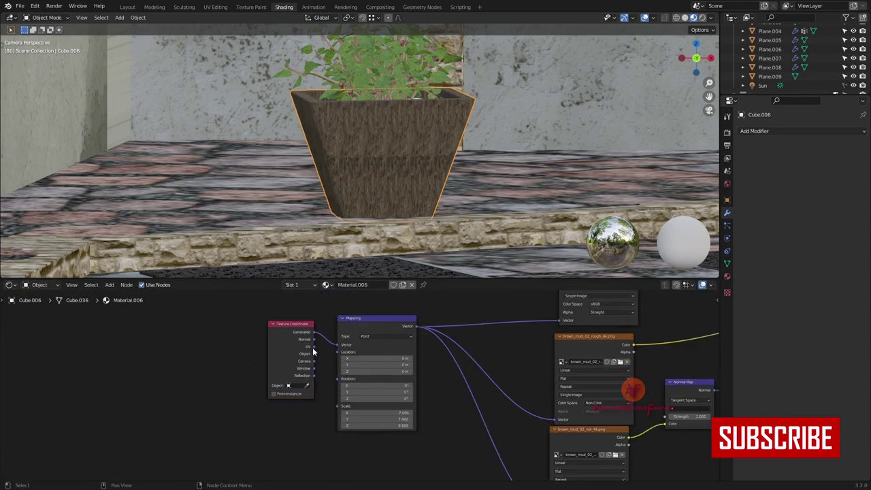
scroll(422, 165, "down", 2)
scroll(455, 207, "down", 5)
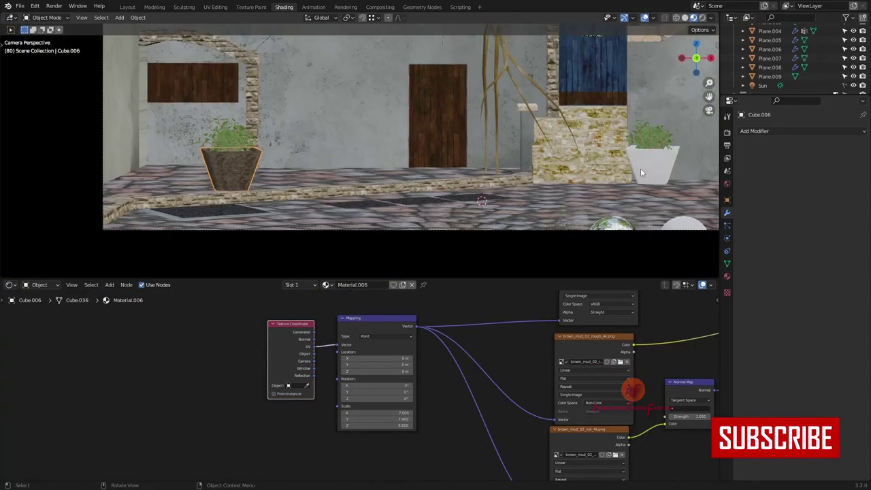
Step: Link the mud material to the other flower pot and save the scene
key("ctrl+l")
left_click(266, 164)
left_click(280, 191)
key("ctrl+s")
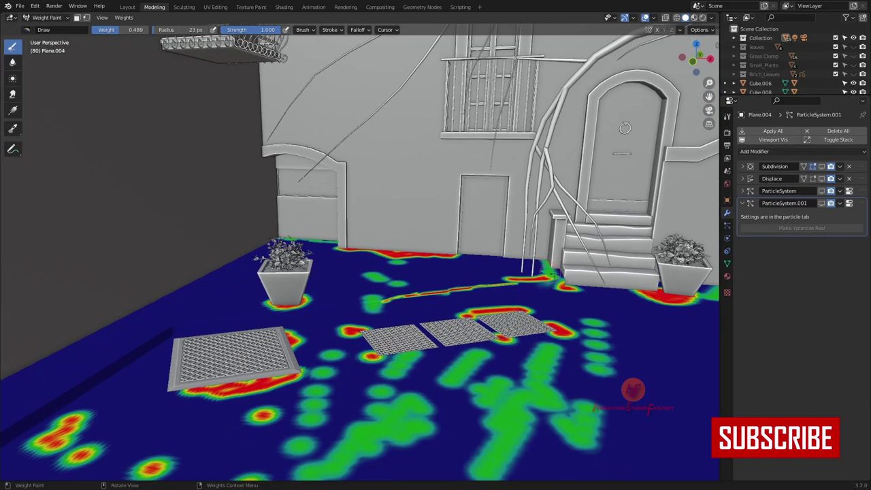
Step: Inspect the ground's weight paint, then frame the street diorama through the scene camera
middle_click_drag(323, 235, 322, 329)
middle_click_drag(446, 291, 495, 340)
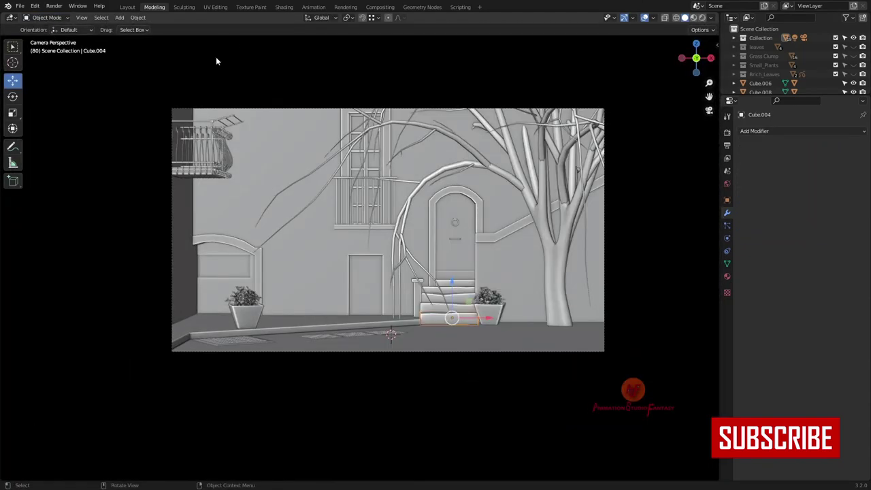
left_click(224, 136)
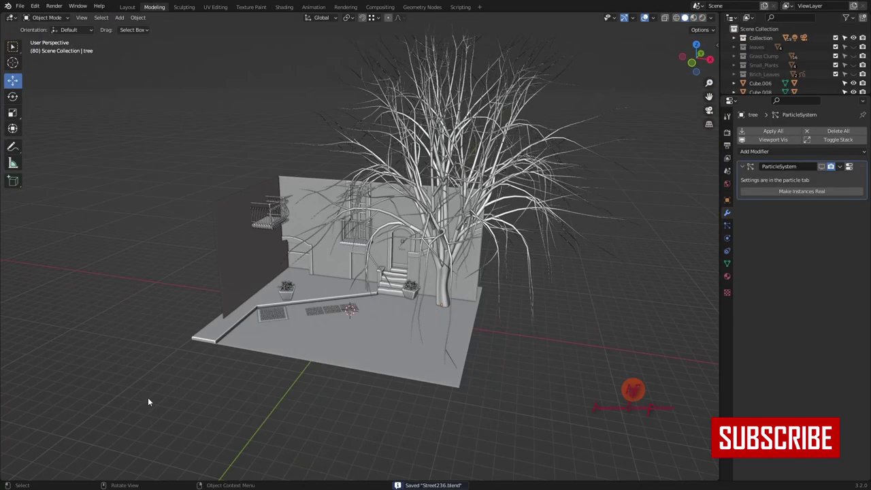
key("KP_0")
scroll(272, 276, "up", 2)
Step: Add a NURBS path in front view, scale it, and give it a 0.051 m bevel depth
left_click(758, 85)
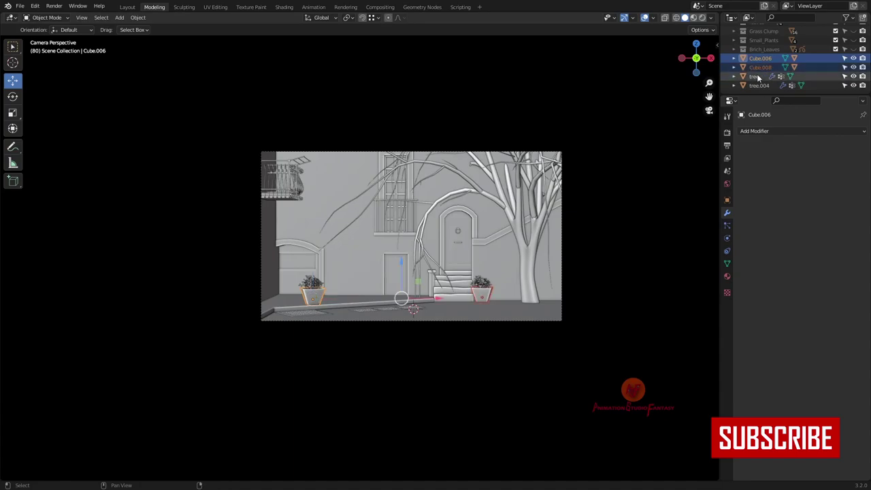
key("KP_1")
scroll(366, 253, "up", 2)
key("shift+a")
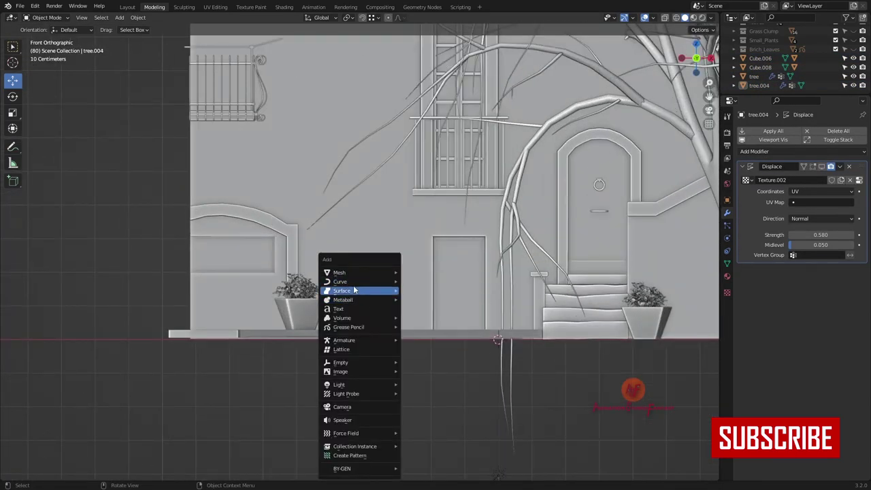
left_click(436, 322)
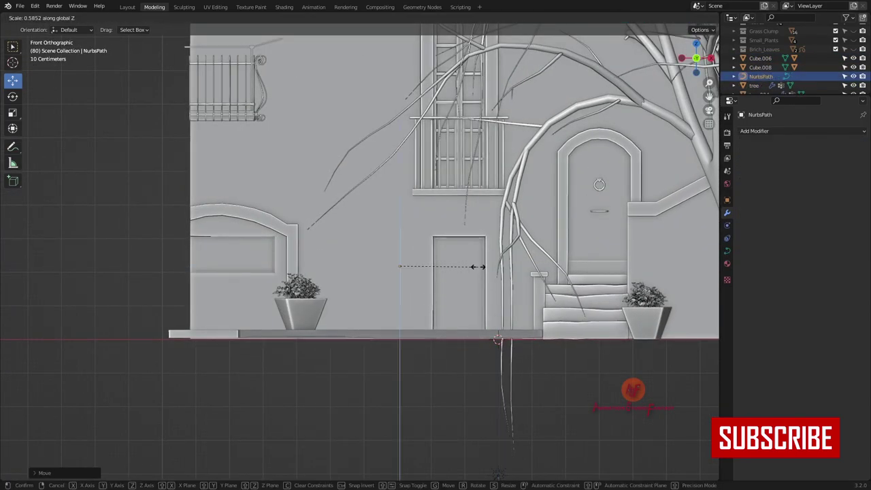
key("z")
key("z")
scroll(469, 268, "up", 2)
left_click(426, 267)
mouse_move(427, 266)
middle_mouse_down()
mouse_move(353, 213)
mouse_move(301, 249)
middle_mouse_up()
left_click(726, 250)
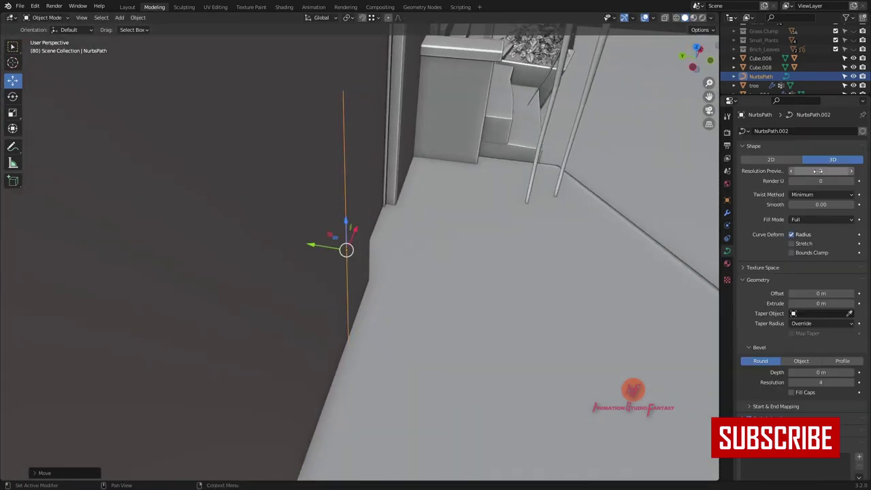
Step: Rotate the pipe 90° to horizontal and move it up along Z
key("KP_0")
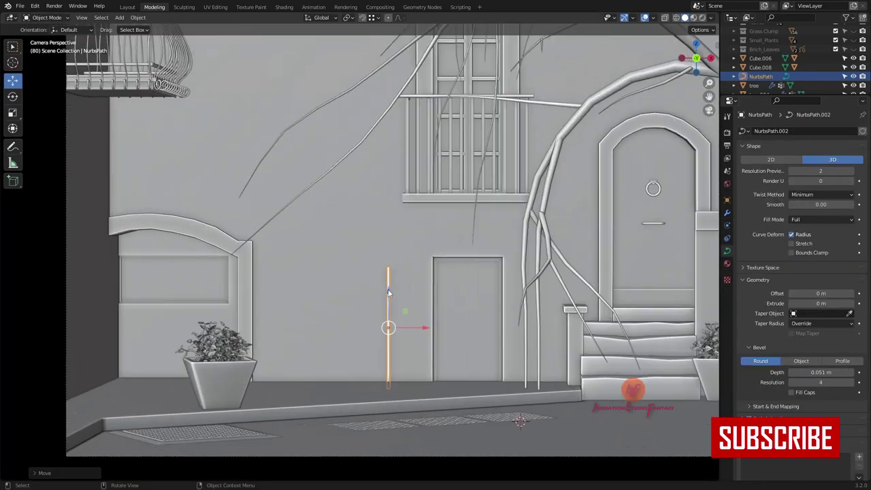
type("90")
key("Return")
scroll(288, 237, "up", 1)
key("g")
key("z")
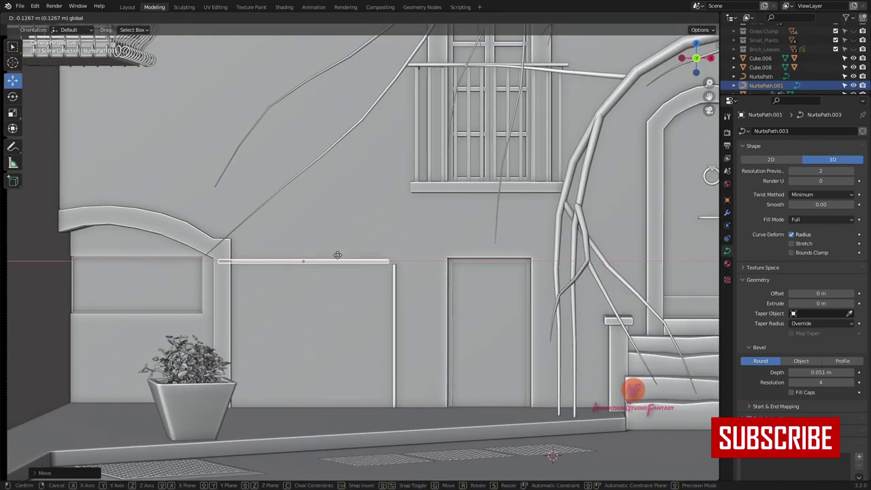
Step: Extrude the path's control points so the pipe bends down beside the door
key("Tab")
middle_click_drag(243, 262, 293, 245)
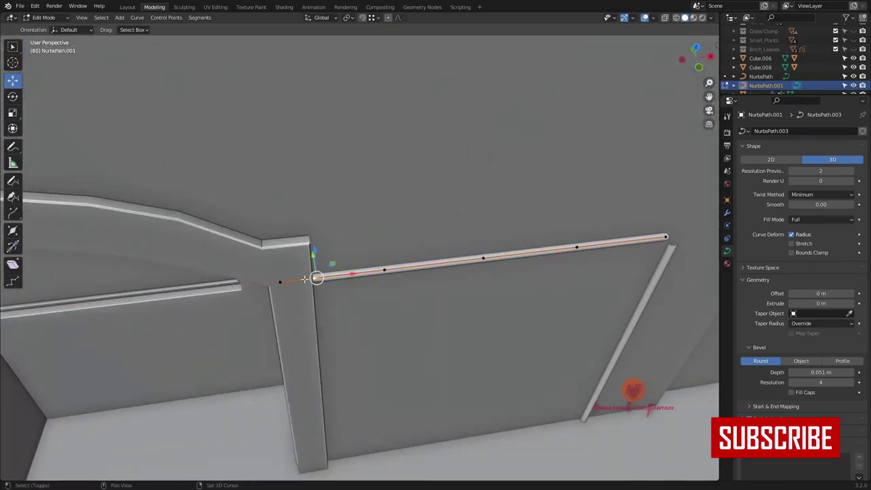
middle_click_drag(304, 279, 295, 265)
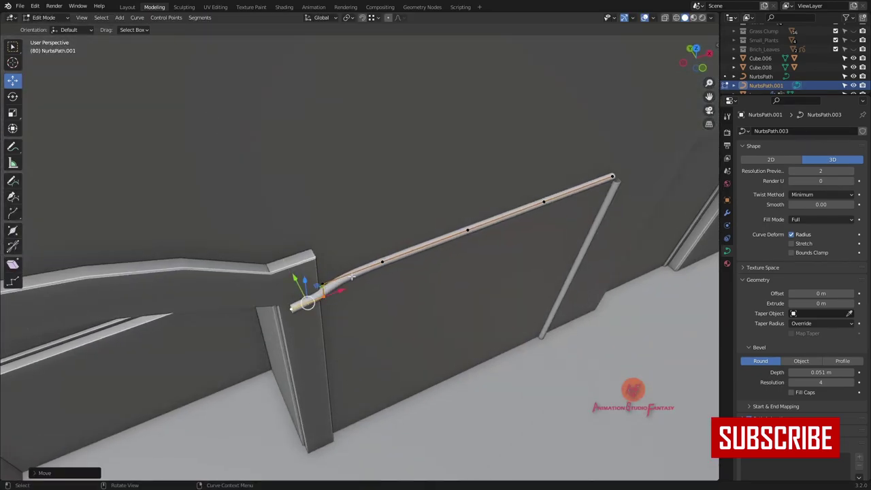
middle_click_drag(203, 28, 341, 267)
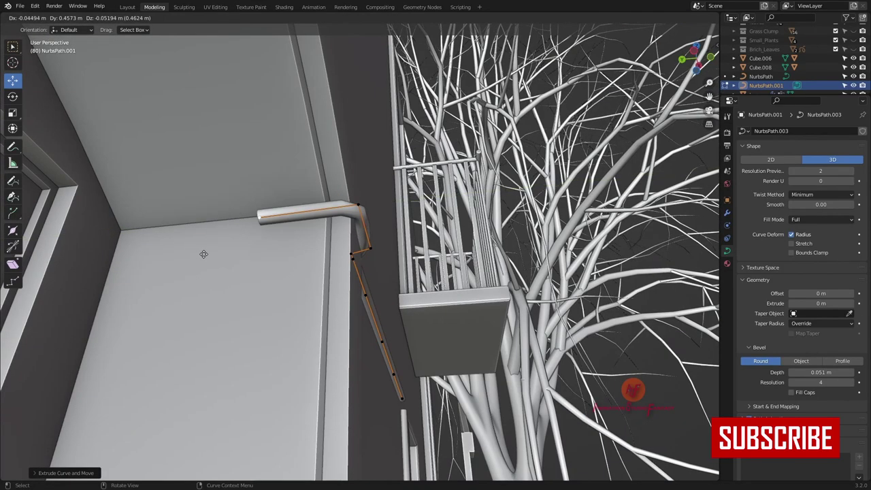
left_click(203, 254)
middle_click_drag(203, 254, 294, 388)
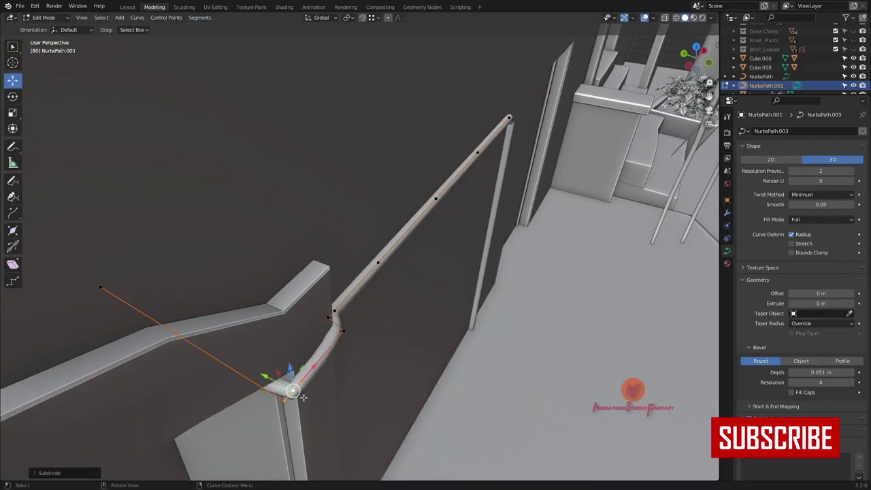
key("Tab")
key("KP_0")
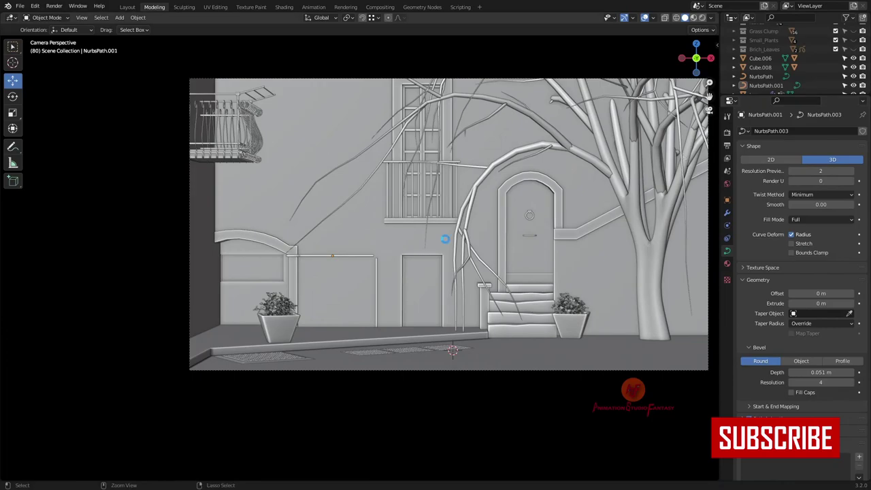
left_click(375, 293)
scroll(375, 293, "up", 3)
Step: Bridge the pipe's two open tube ends with Bridge Edge Loops
middle_click_drag(397, 380, 555, 190)
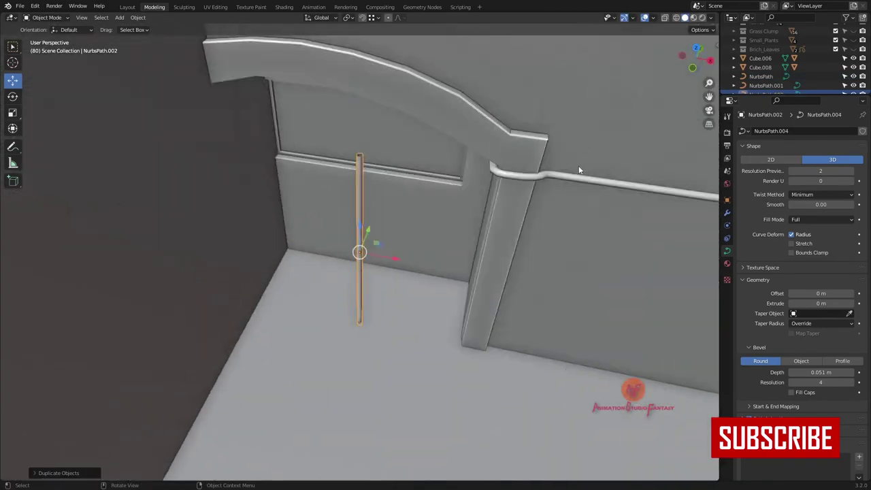
left_click(554, 191)
scroll(564, 172, "up", 3)
key("Tab")
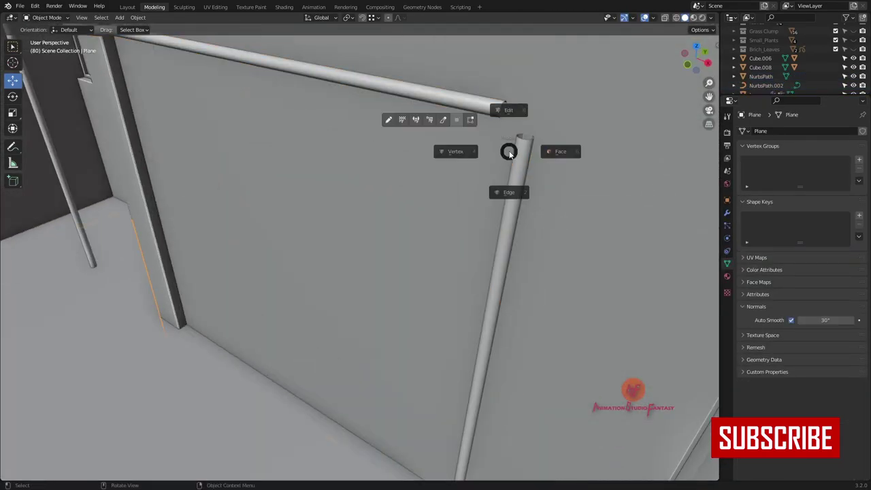
key("alt+q")
key("ctrl+e")
left_click(381, 187)
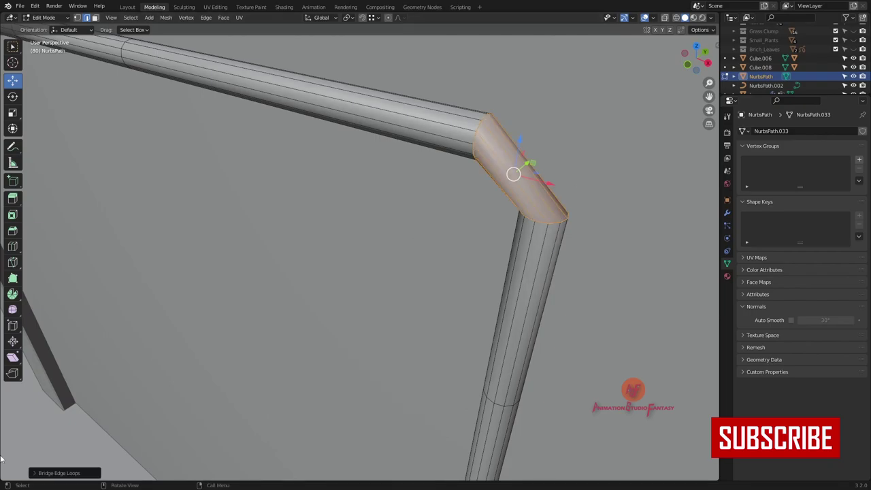
Step: Smooth the bridged section so the corner becomes a rounded elbow
left_click(61, 473)
left_click_drag(136, 433, 153, 433)
left_click(41, 374)
scroll(477, 207, "down", 5)
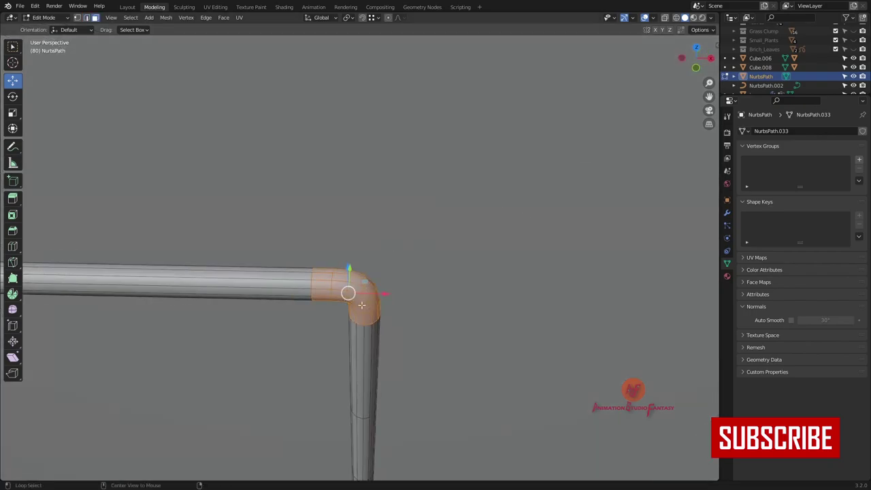
key("Tab")
scroll(390, 240, "down", 5)
key("KP_Decimal")
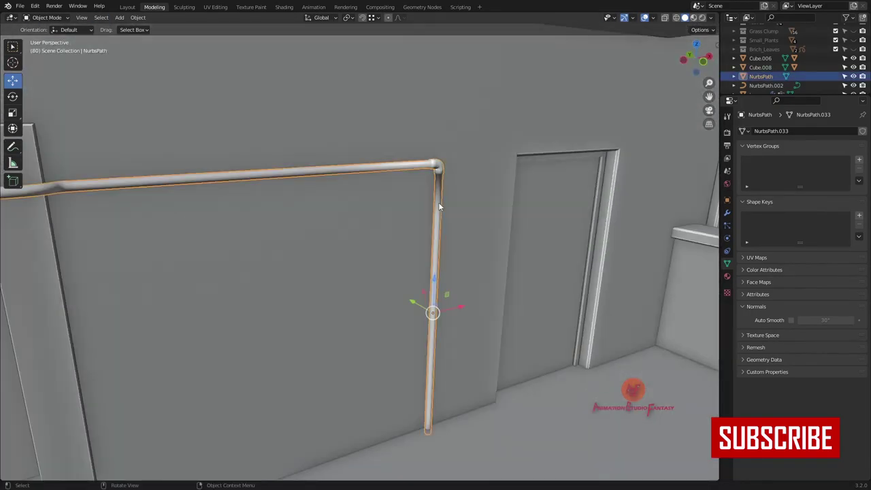
Step: Enable Auto Smooth on the pipe and slide an edge loop along it
left_click(791, 319)
key("Tab")
key("g")
key("g")
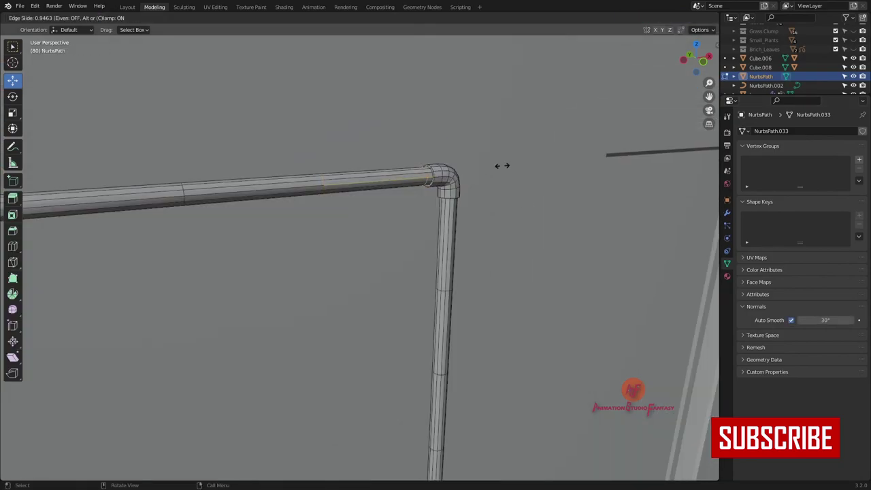
key("Tab")
right_click(414, 178)
left_click(414, 178)
scroll(406, 251, "down", 5)
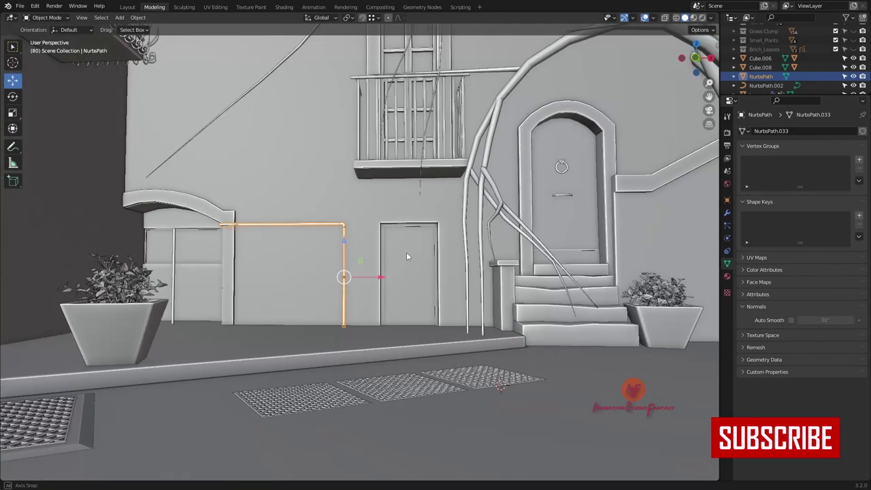
scroll(341, 351, "up", 3)
Step: Duplicate the pipe in front view and reshape the copy's section
key("KP_1")
key("shift+d")
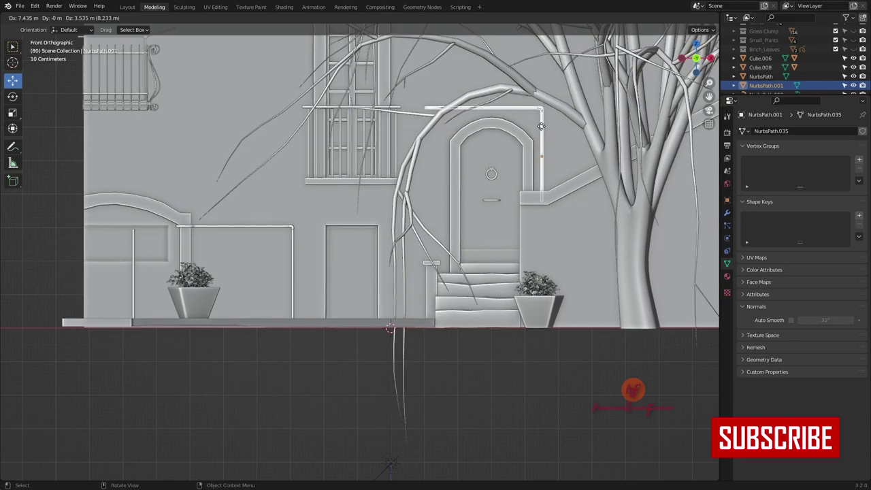
key("Tab")
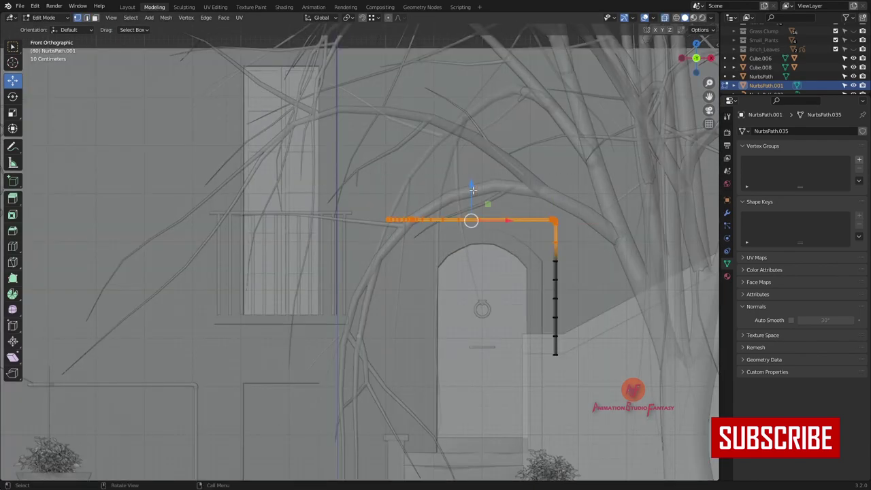
key("KP_0")
scroll(502, 126, "up", 3)
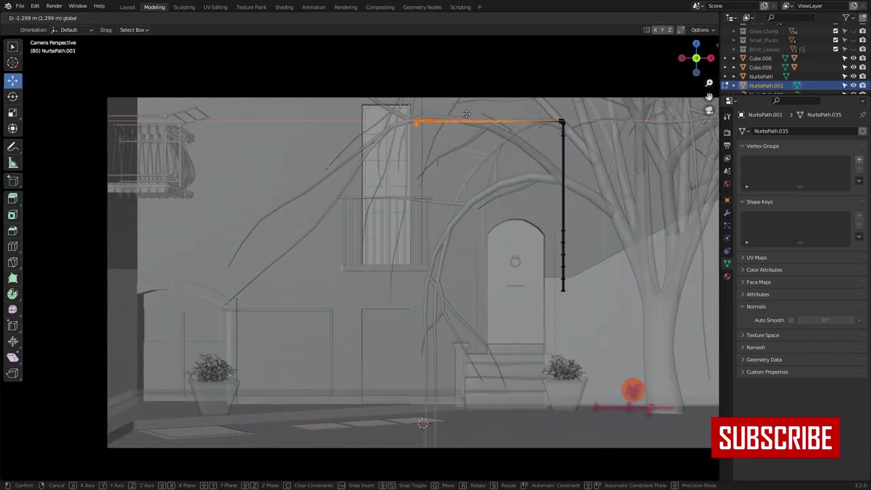
left_click(466, 114)
key("Tab")
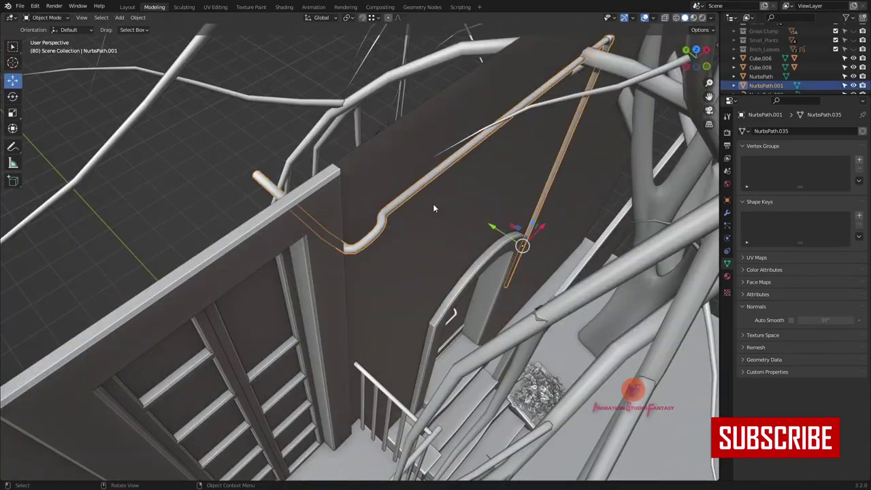
Step: Raise the duplicated pipe into place above the arched door
middle_click_drag(432, 204, 349, 219)
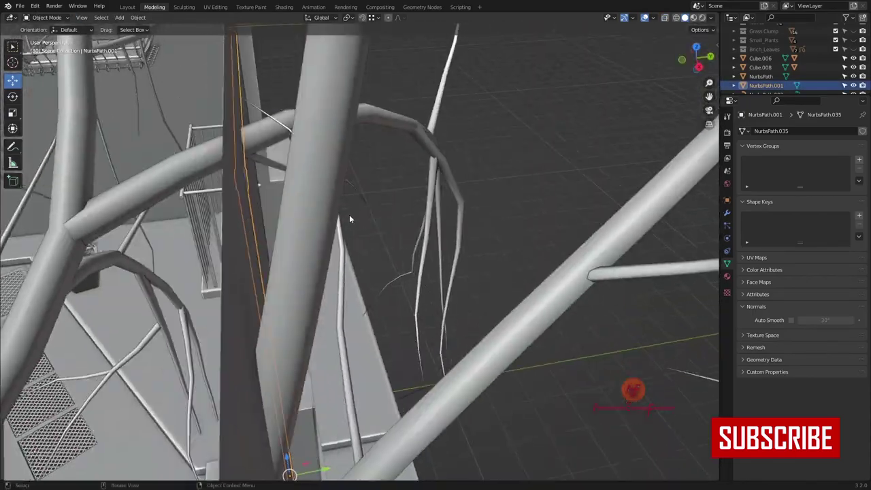
key("KP_0")
scroll(622, 303, "up", 3)
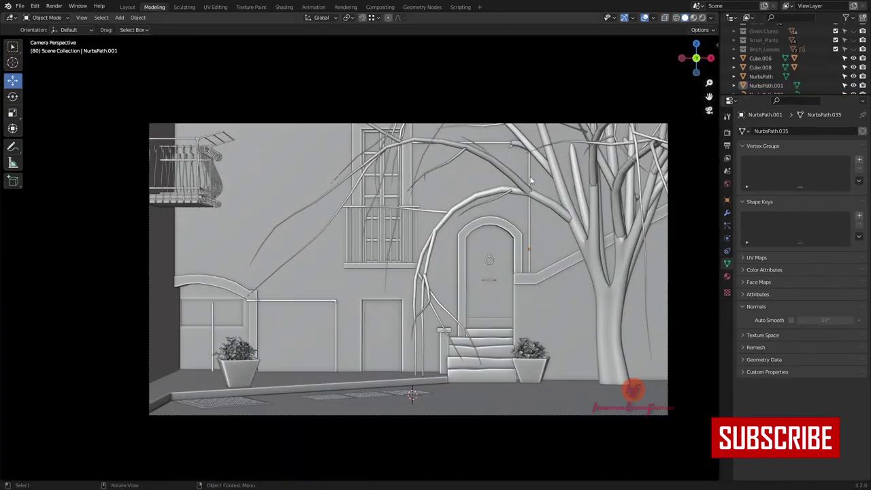
left_click(529, 176)
scroll(634, 360, "down", 2)
scroll(244, 413, "up", 1)
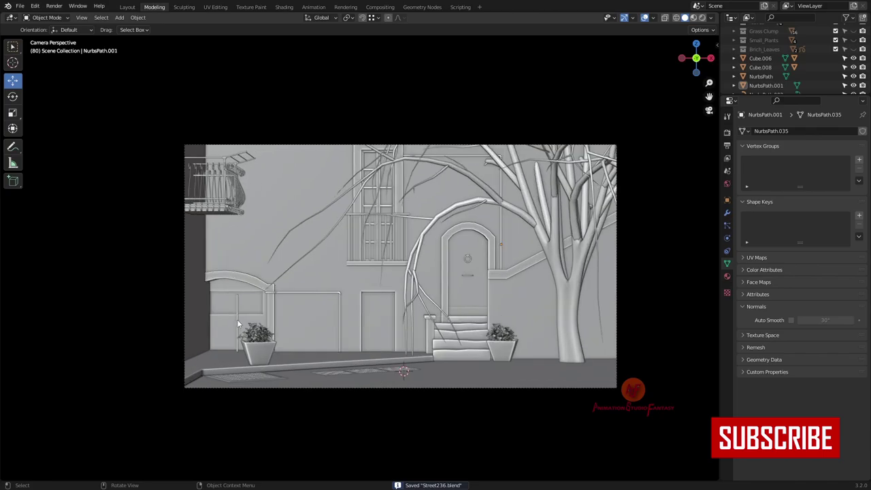
Step: Duplicate the pipe post and move the copy along X and Z into position
key("shift+d")
key("x")
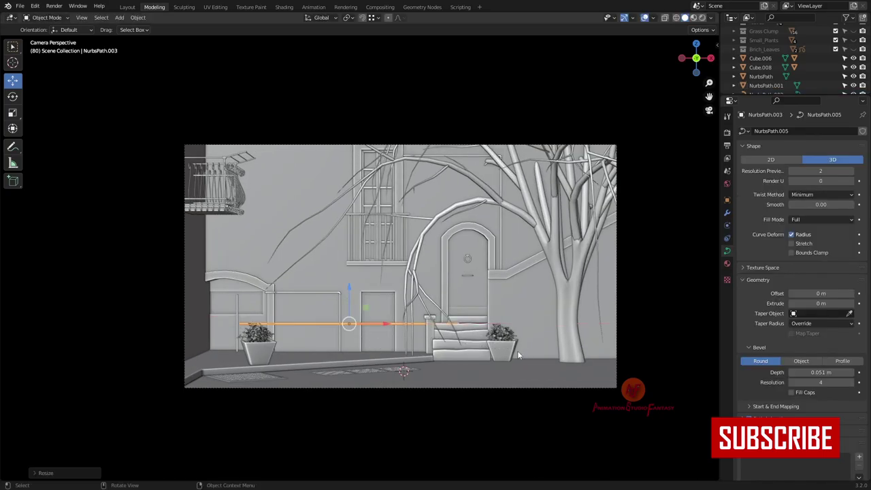
key("g")
key("z")
left_click(366, 171)
left_click(322, 162)
mouse_move(322, 162)
middle_mouse_down()
mouse_move(340, 258)
mouse_move(320, 245)
middle_mouse_up()
scroll(347, 266, "up", 5)
key("F3")
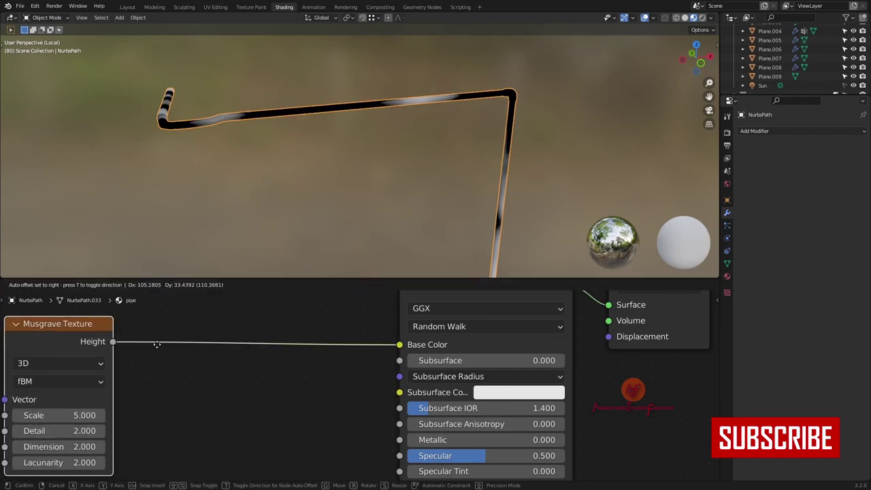
Step: Add a Texture Coordinate node, set Musgrave Detail to 5, and darken the left ColorRamp stop
key("shift+a")
left_click(221, 346)
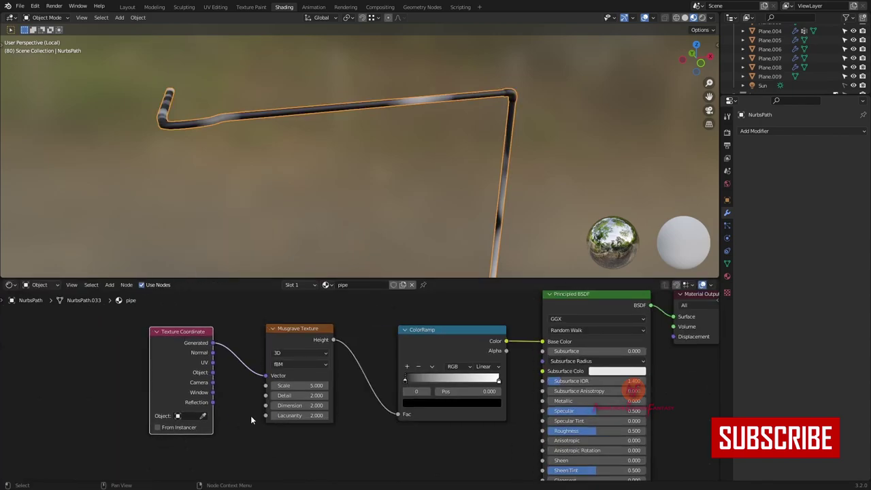
scroll(250, 415, "up", 2)
double_click(255, 368)
type("5")
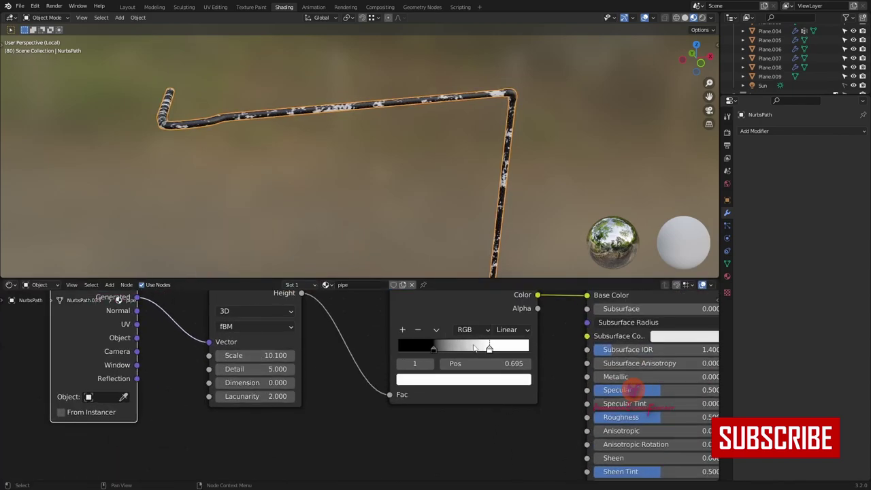
left_click(433, 348)
left_click(463, 379)
left_click_drag(502, 286, 502, 251)
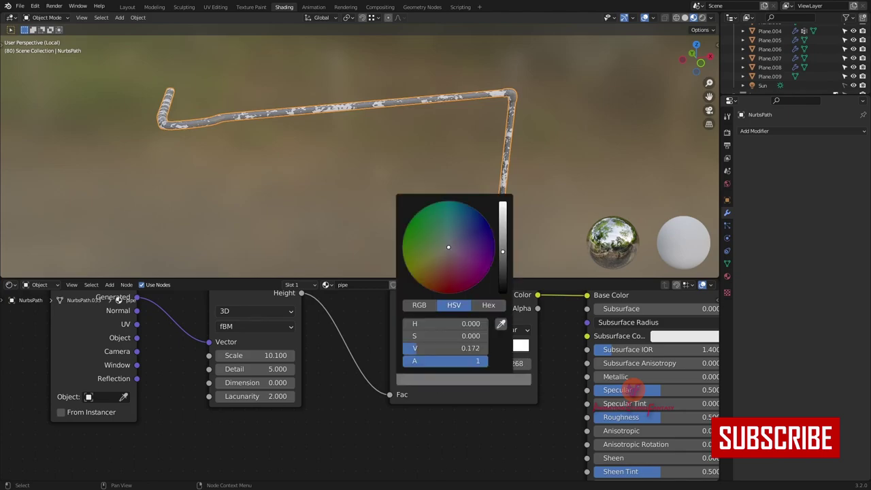
Step: Select the elbow and give it a new material slot using the pipe material
scroll(522, 174, "up", 3)
middle_click_drag(522, 174, 541, 89)
key("ctrl+l")
key("Escape")
mouse_move(381, 170)
middle_mouse_down()
mouse_move(407, 191)
mouse_move(410, 176)
middle_mouse_up()
scroll(443, 193, "up", 5)
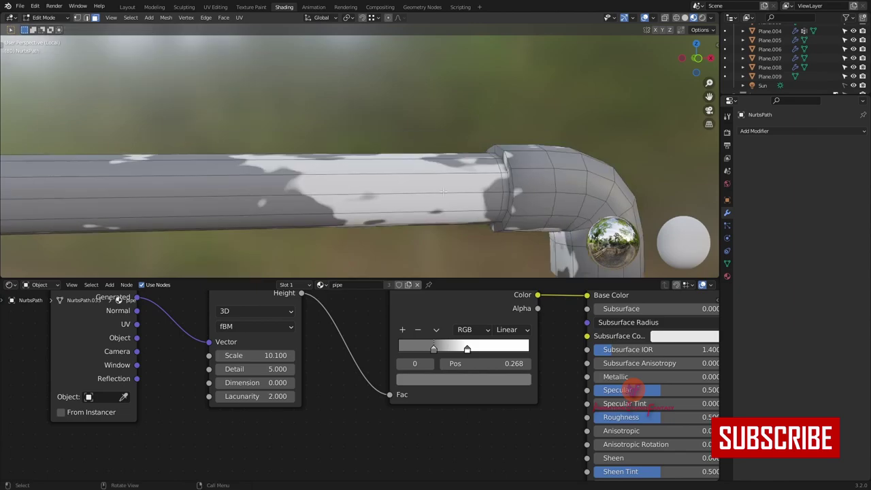
scroll(602, 178, "down", 3)
middle_click_drag(602, 178, 557, 157)
left_click(726, 276)
left_click(862, 130)
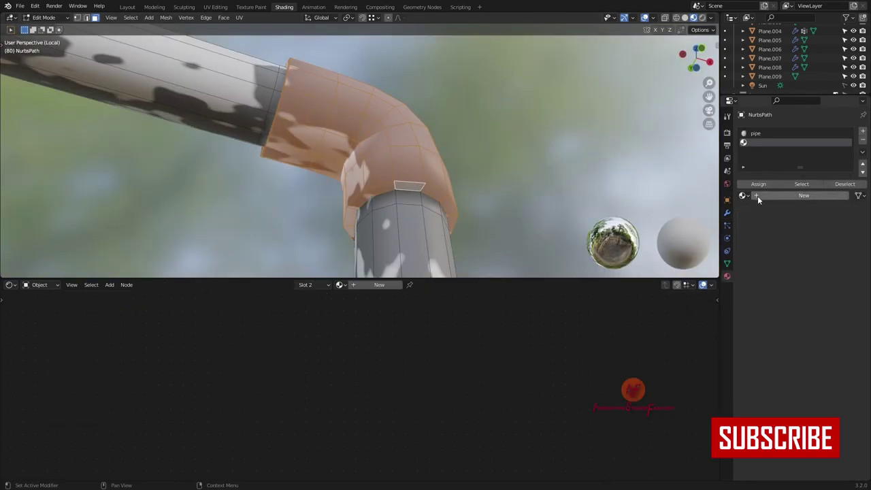
left_click(757, 196)
left_click(743, 195)
left_click(758, 278)
Step: Rename the duplicated material 'pipe blue' and set its ramp stops to dark and light blue
key("Tab")
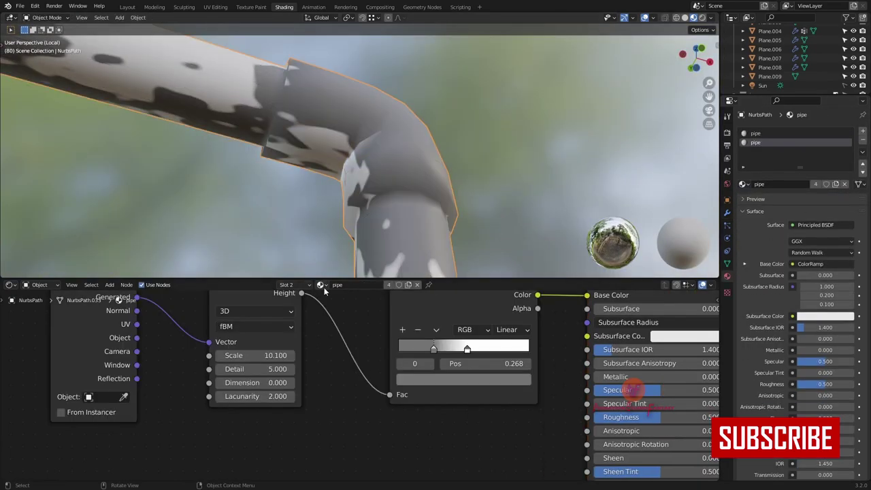
type("e")
key("Return")
left_click(463, 379)
left_click(435, 272)
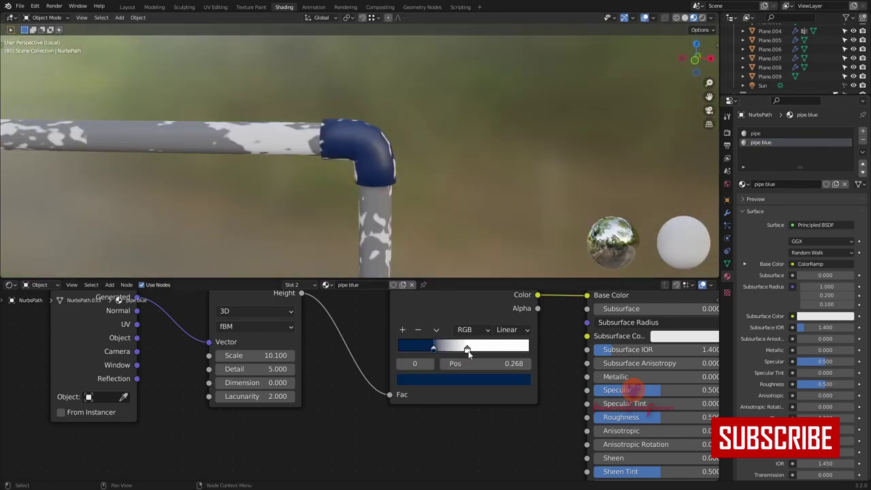
left_click(467, 349)
left_click(462, 379)
left_click(438, 259)
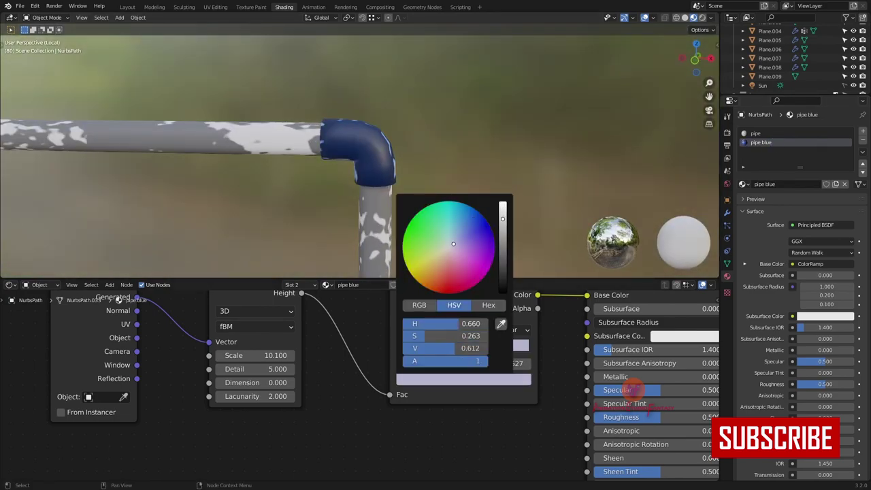
Step: Add pipe blue material slots to the long top pipe and the right-hand pipe
scroll(350, 208, "down", 5)
left_click(366, 59)
left_click(862, 130)
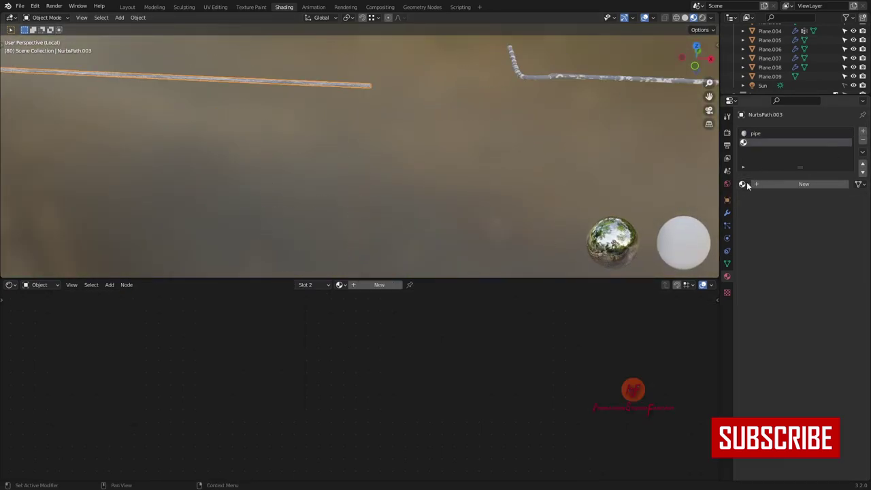
left_click(743, 183)
left_click(767, 258)
left_click(578, 77)
left_click(844, 183)
left_click(743, 184)
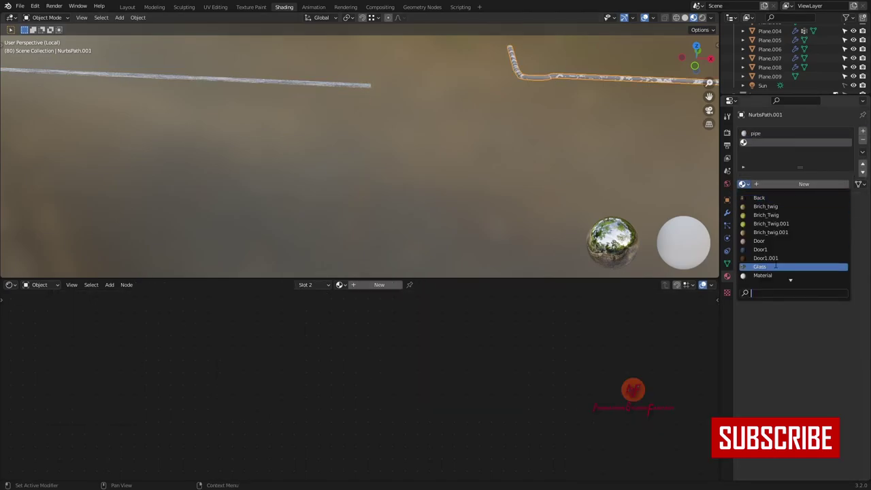
left_click(764, 241)
Step: Assign the pipe blue material to the pipe's elbow faces in Edit Mode
scroll(385, 155, "up", 5)
key("Tab")
left_click(755, 133)
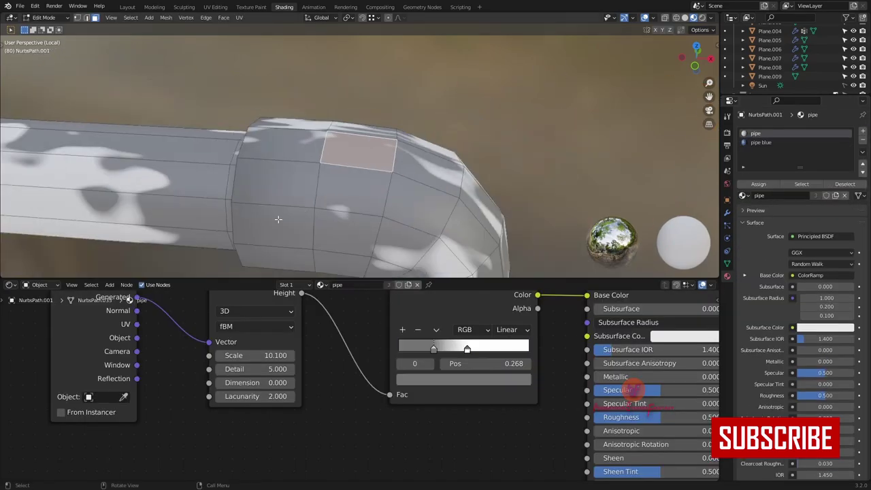
scroll(385, 154, "up", 2)
scroll(386, 155, "down", 3)
middle_click_drag(386, 155, 496, 206)
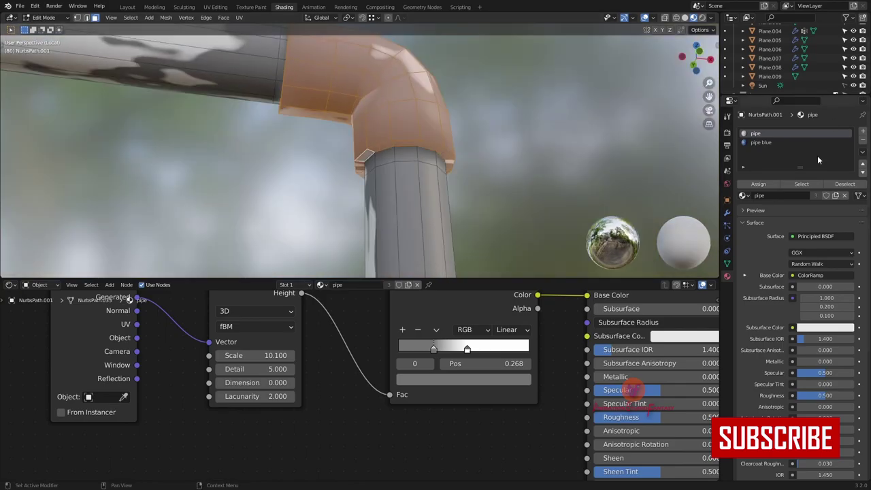
left_click(761, 142)
left_click(758, 184)
key("Tab")
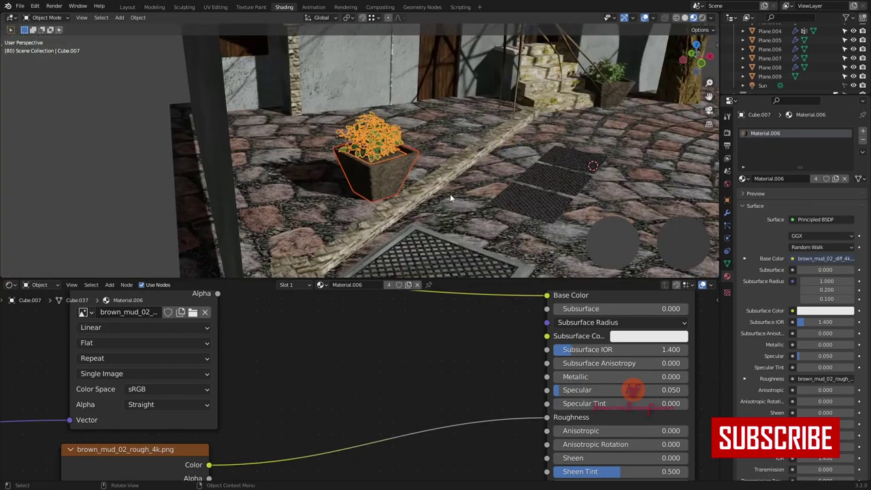
Step: Duplicate the plant pot and rotate the copy into place
key("shift+d")
key("r")
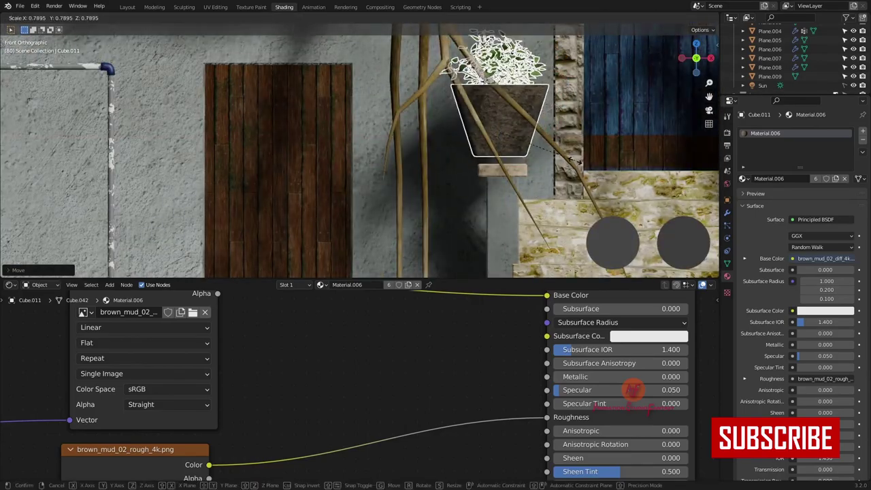
left_click(538, 181)
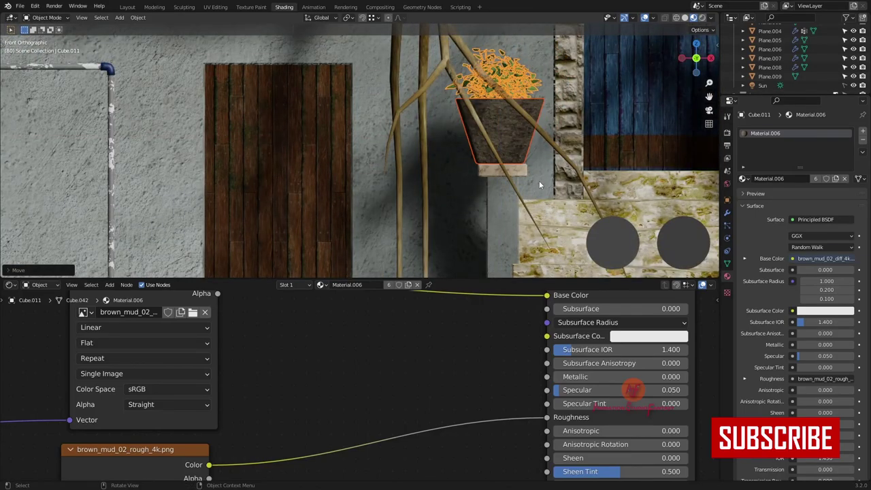
Step: Insert a Hue Saturation Value node before the shader, saturation 0.200 and value 2.000
key("shift+a")
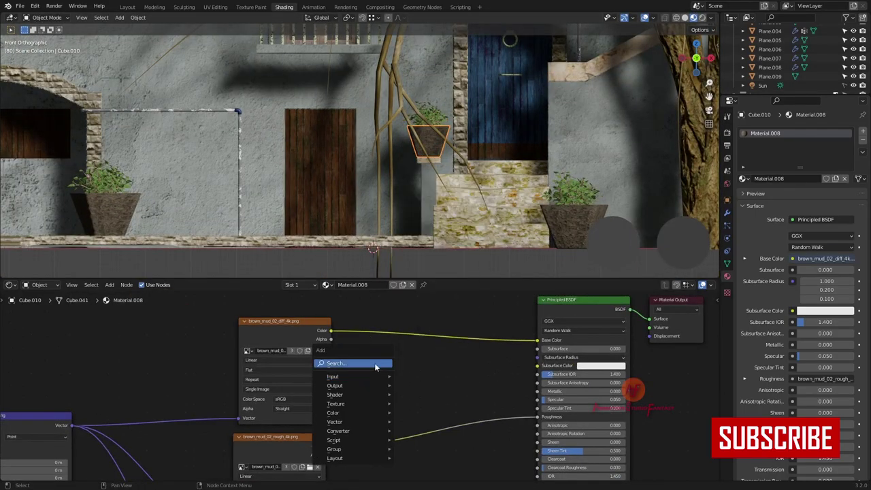
left_click(374, 362)
left_click(381, 334)
key("KP_Decimal")
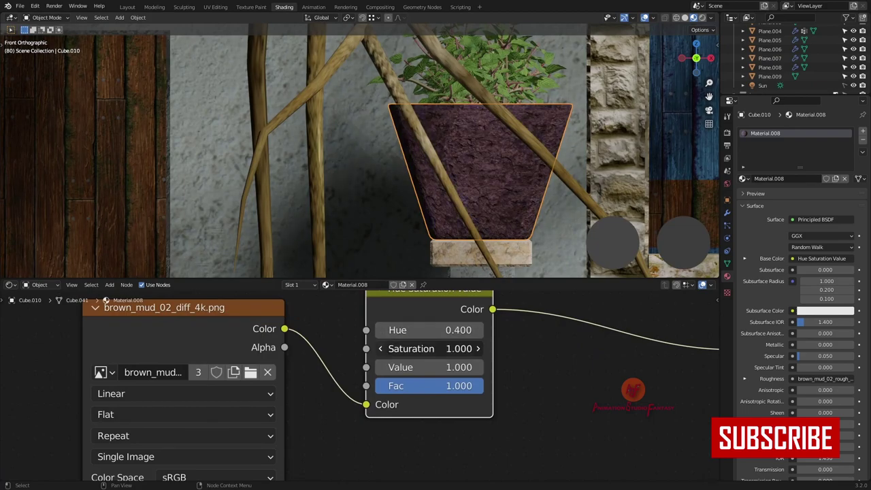
mouse_move(429, 348)
left_mouse_down()
mouse_move(383, 349)
mouse_move(340, 331)
left_mouse_up()
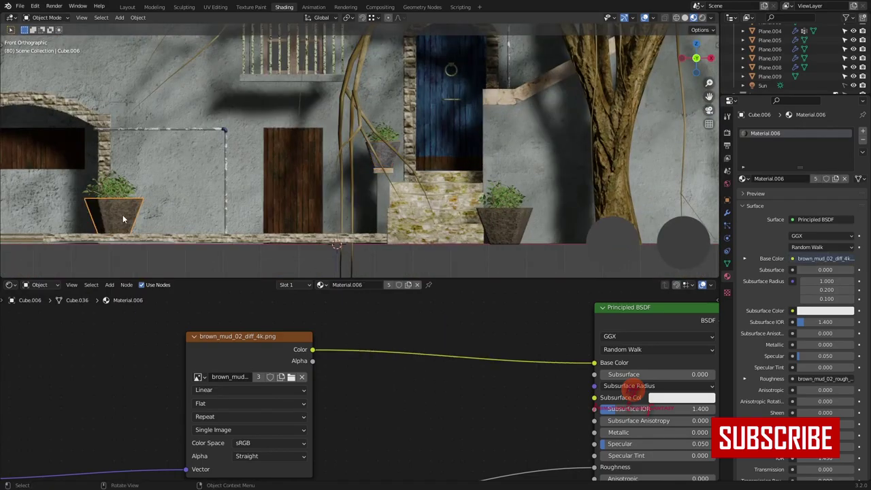
left_click(504, 218)
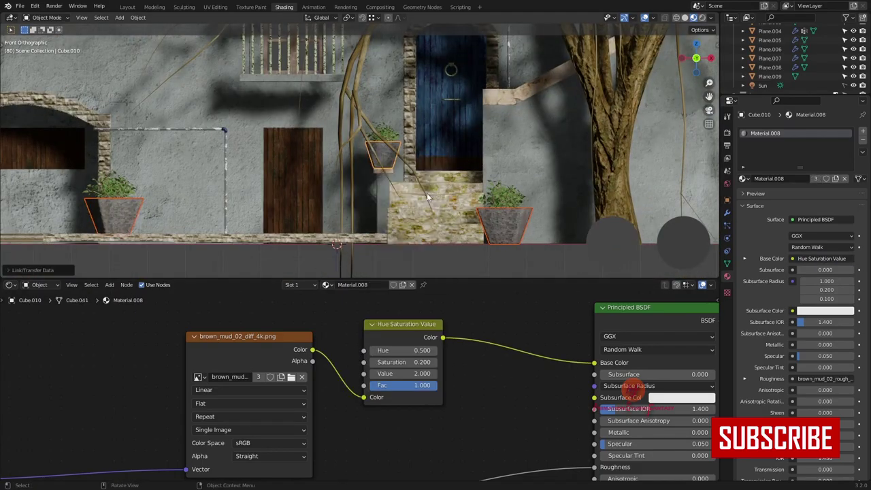
key("KP_0")
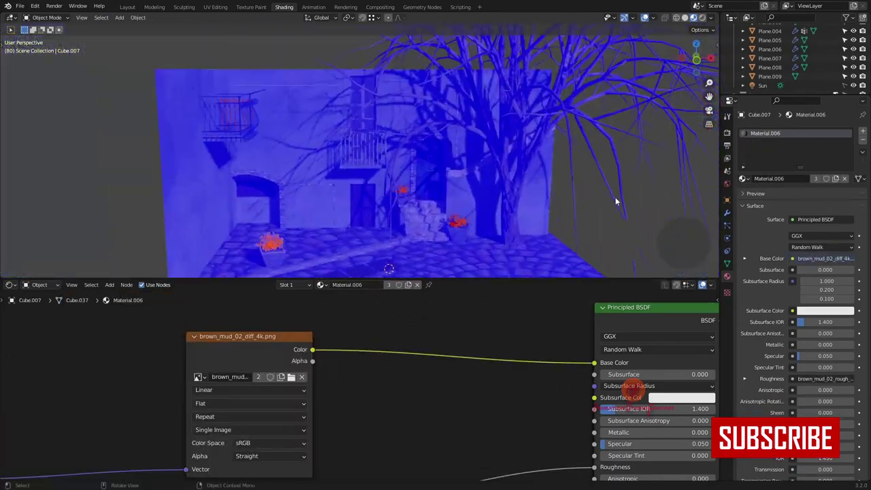
Step: Set the Render Max Samples to 200 and save the blend file
mouse_move(615, 202)
middle_mouse_down()
mouse_move(589, 195)
mouse_move(533, 202)
middle_mouse_up()
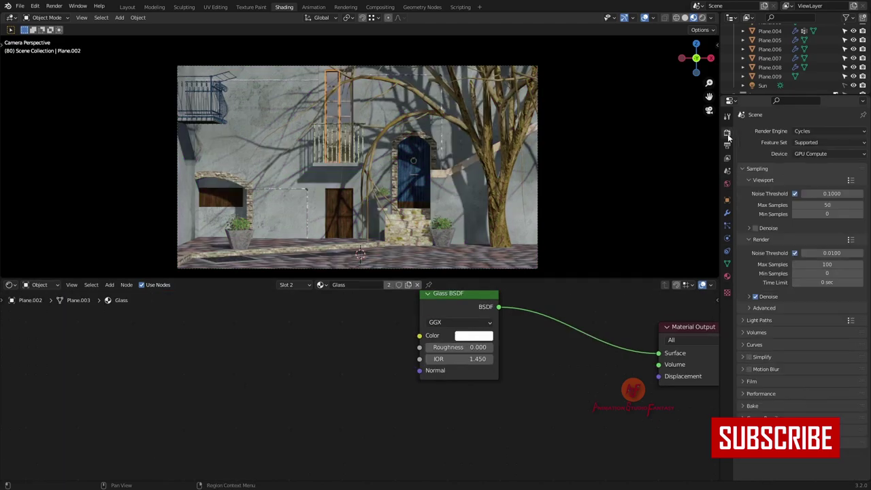
key("Return")
scroll(650, 225, "down", 2)
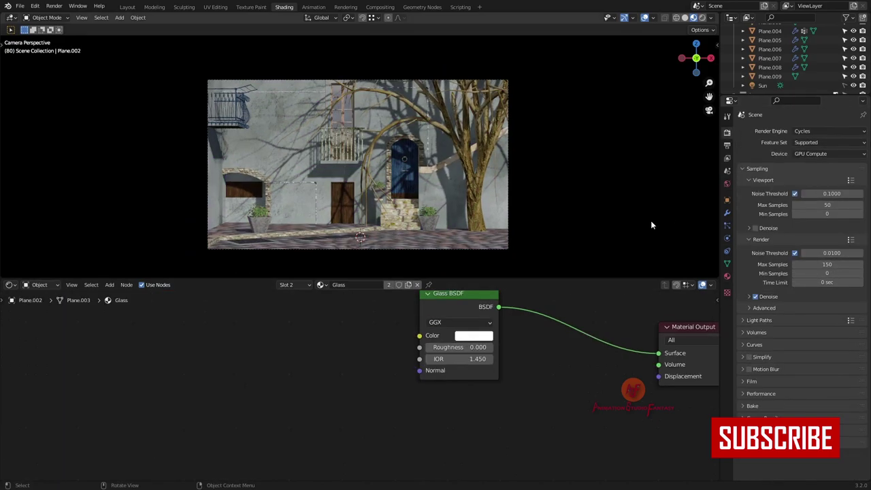
left_click(154, 7)
key("ctrl+s")
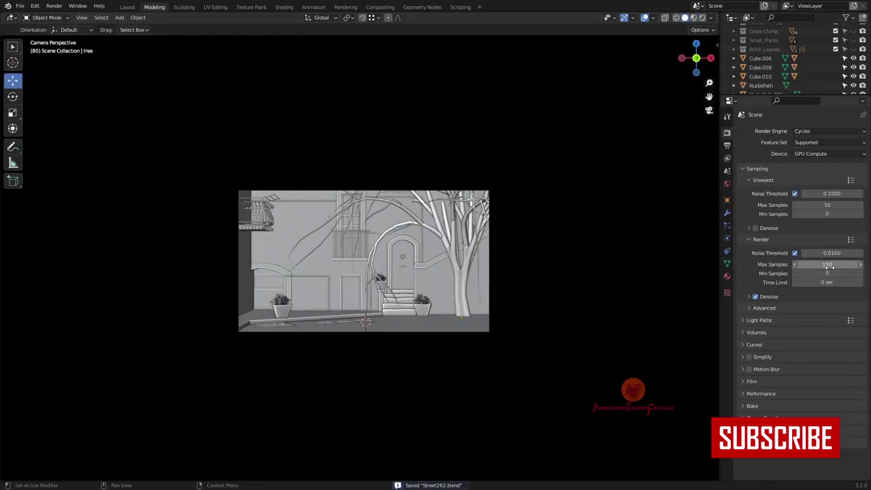
Step: Enable Denoising Data in the View Layer passes and check the colour management look
left_click(727, 146)
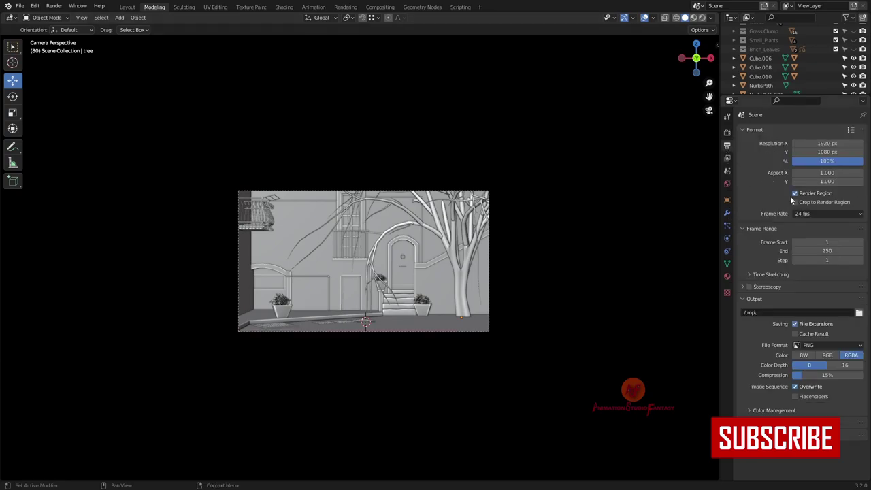
left_click(727, 158)
scroll(820, 224, "down", 2)
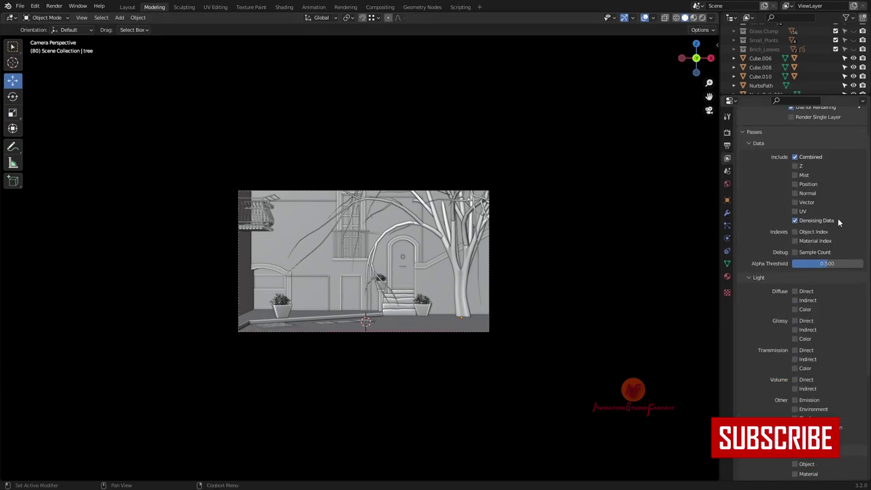
scroll(741, 165, "up", 2)
left_click(727, 146)
left_click(726, 132)
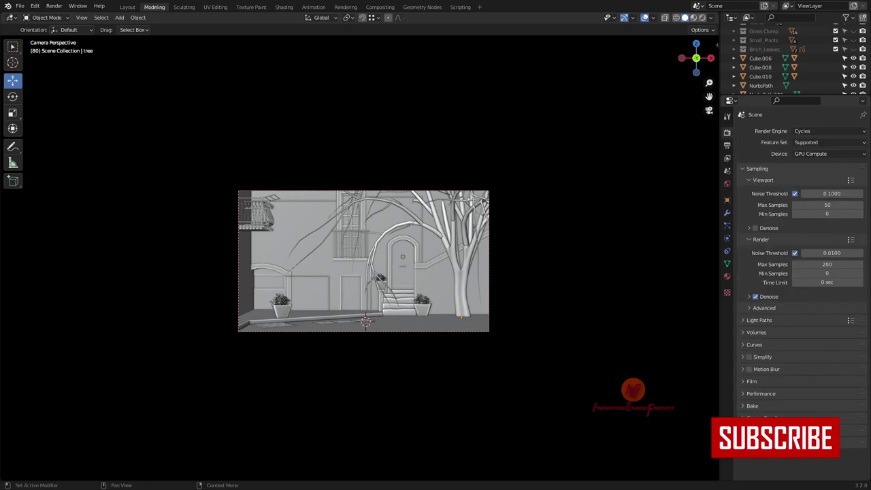
left_click(826, 427)
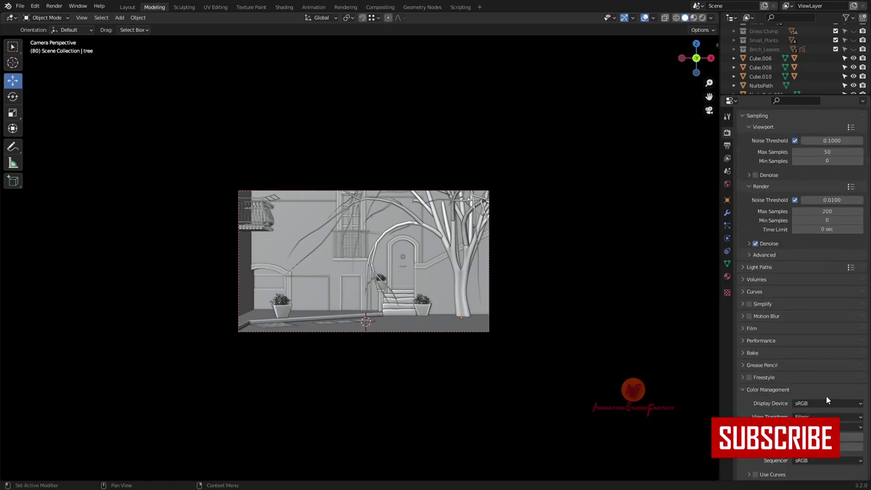
scroll(516, 333, "up", 5)
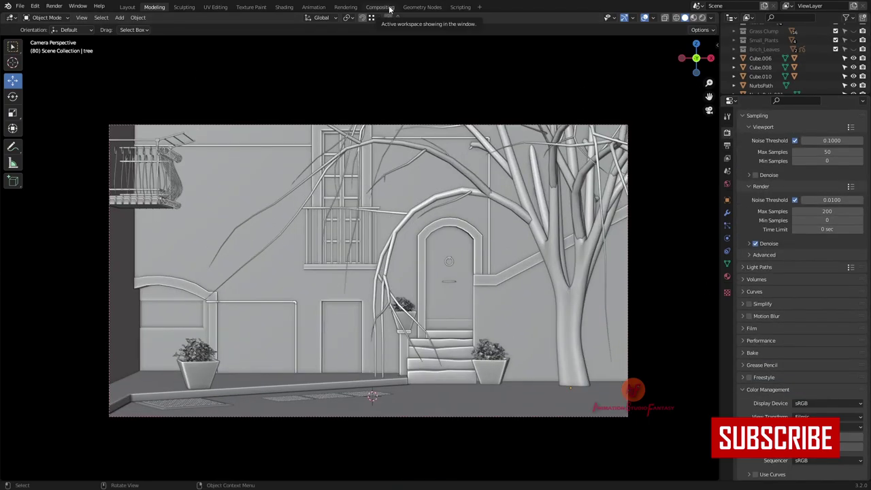
left_click(379, 7)
Step: Show the render backdrop, hide the sidebar and enlarge the node editor for a new node
left_click(183, 120, "ctrl+shift")
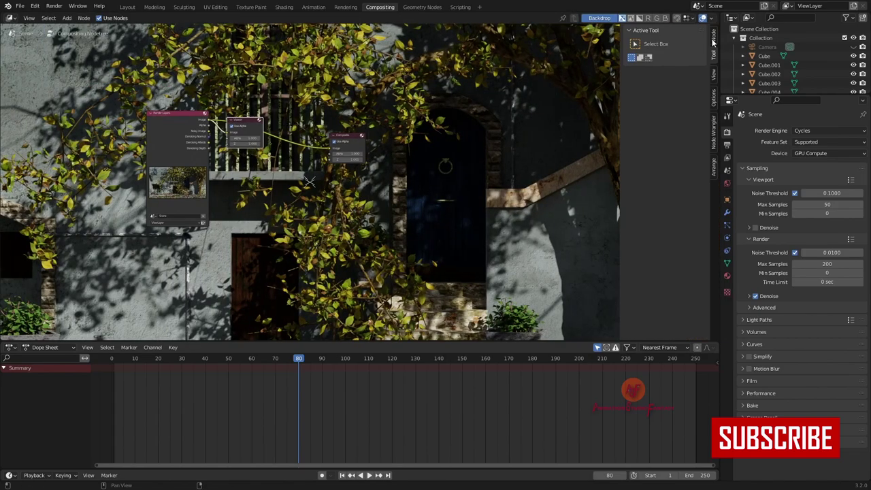
key("n")
key("g")
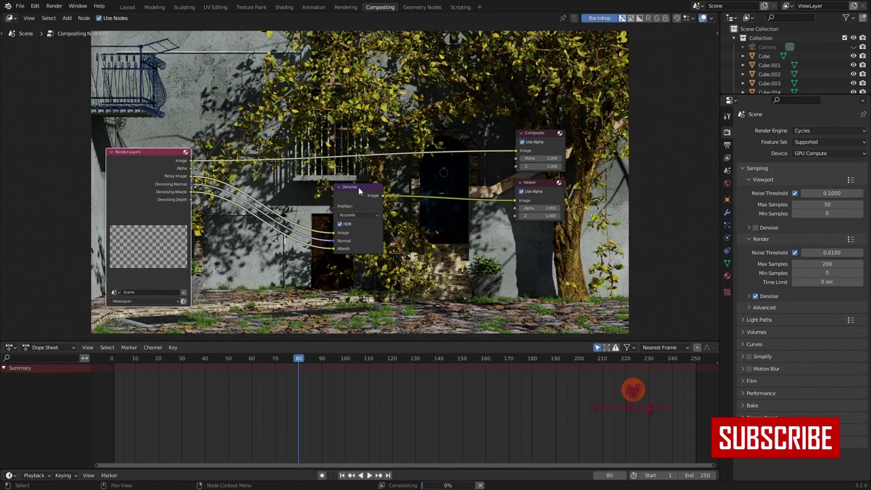
scroll(323, 251, "down", 2)
left_click_drag(408, 338, 408, 457)
scroll(303, 238, "up", 1)
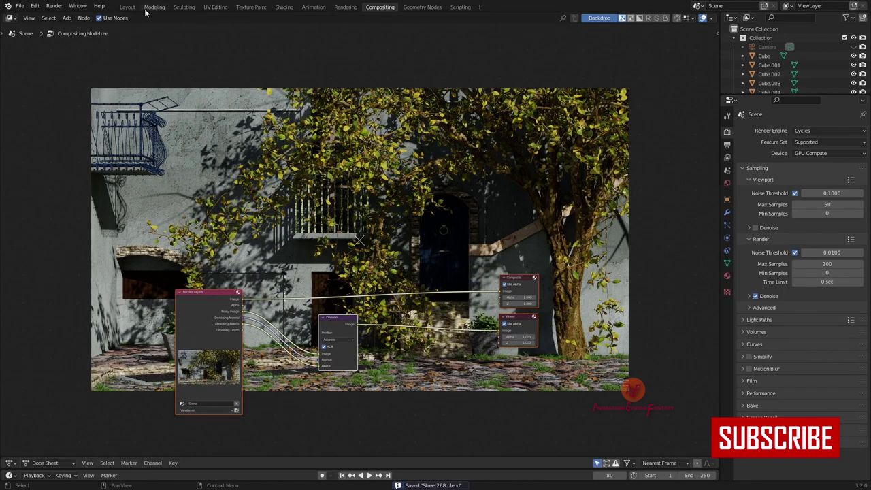
scroll(331, 313, "up", 2)
key("shift+a")
Step: Insert RGB Curves between Denoise and Viewer, shape a gentle S-curve, and save
type("r")
left_click(302, 422)
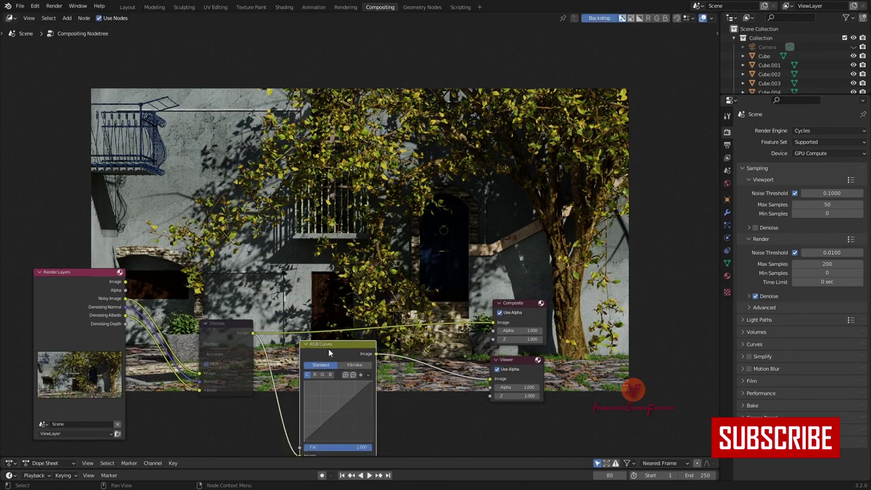
left_click(327, 348)
scroll(327, 348, "up", 1)
scroll(328, 348, "up", 1)
left_click(331, 304)
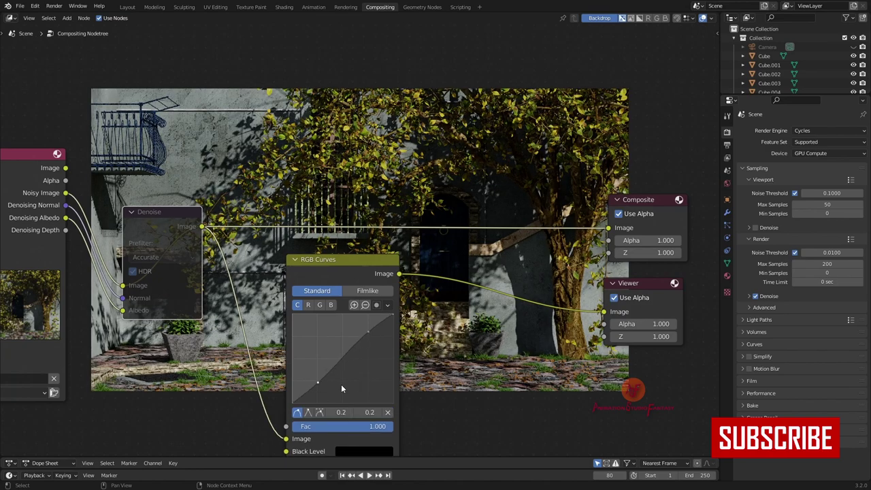
scroll(341, 267, "up", 1)
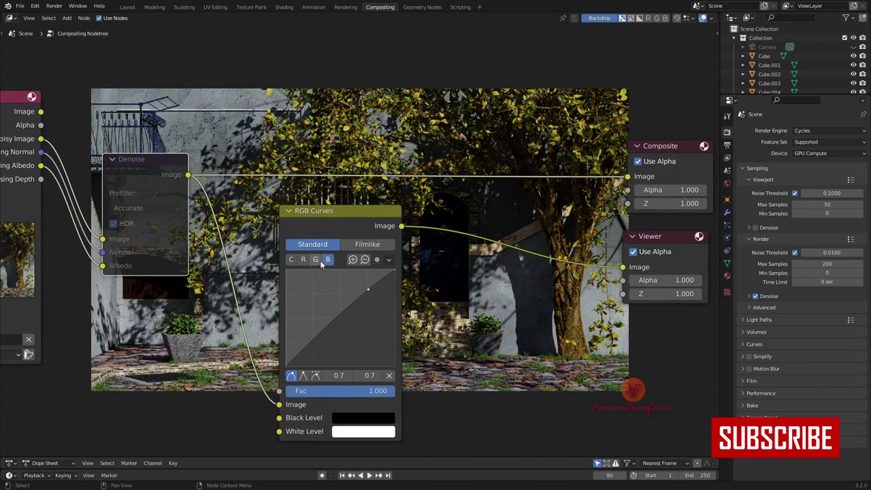
left_click(315, 259)
left_click_drag(367, 293, 366, 296)
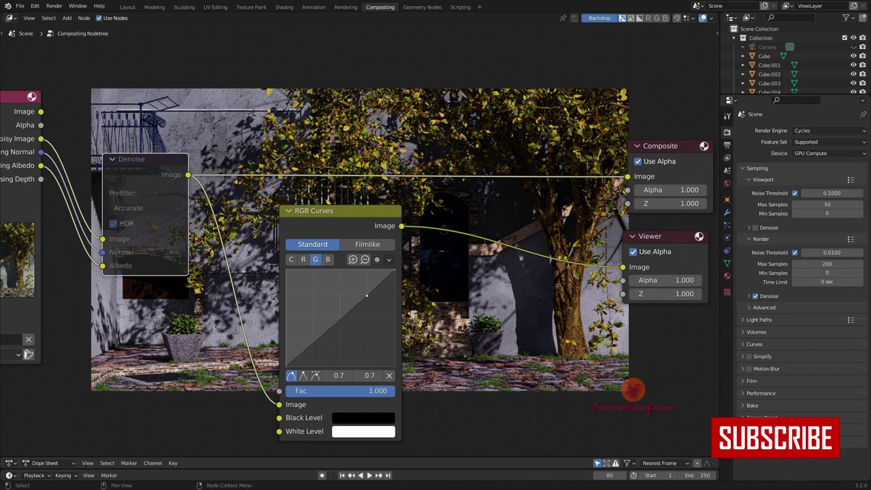
left_click(304, 259)
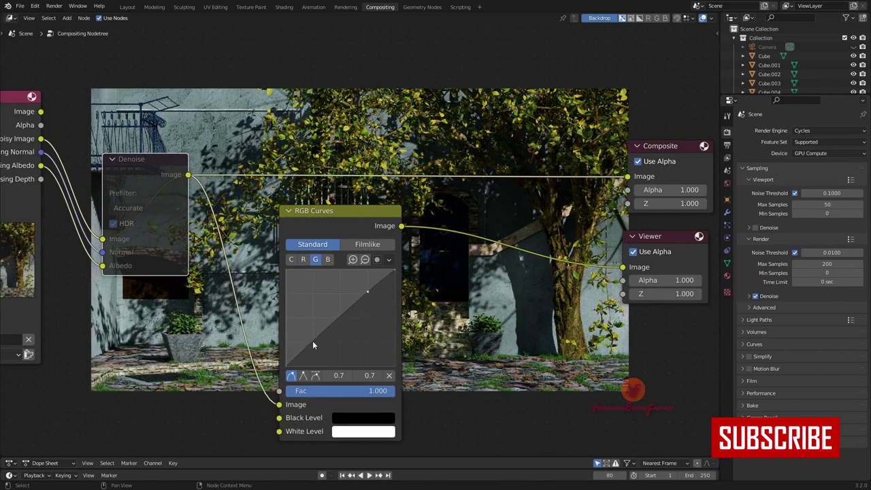
left_click(327, 259)
scroll(392, 385, "down", 5)
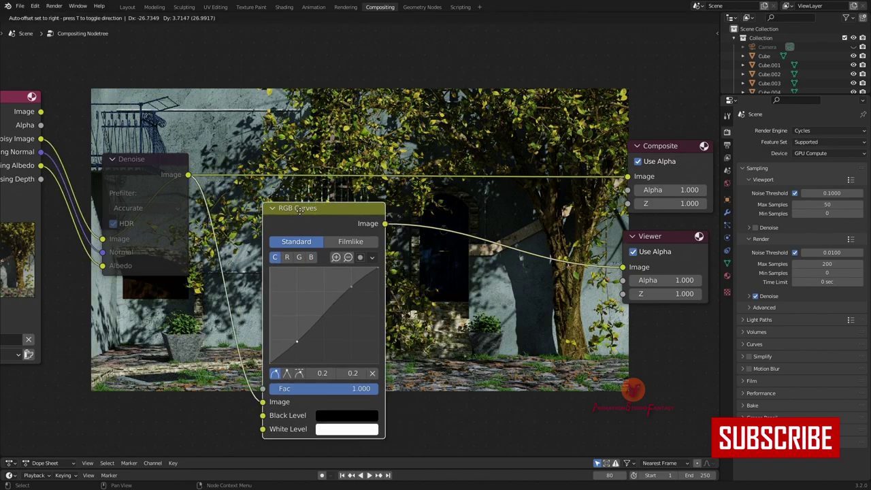
key("ctrl+s")
Step: Add a Color Balance node after the curves with a slightly adjusted gain
key("shift+a")
type("colo")
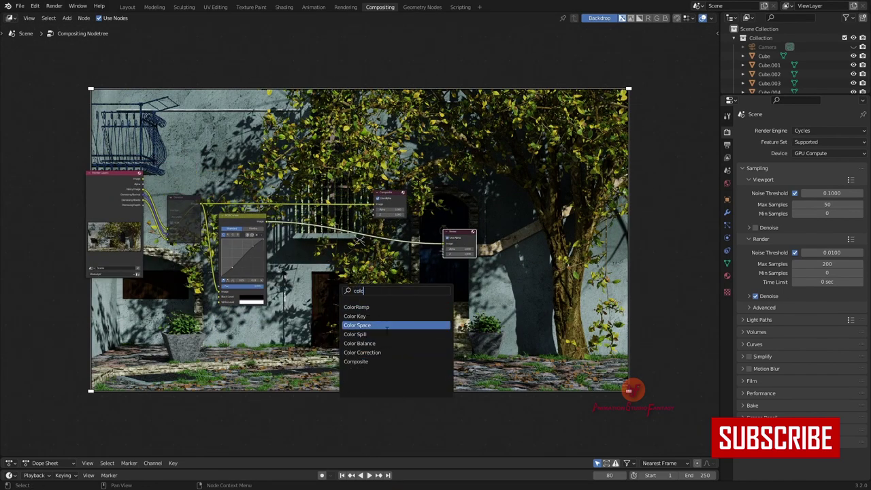
left_click(359, 342)
scroll(385, 347, "up", 5)
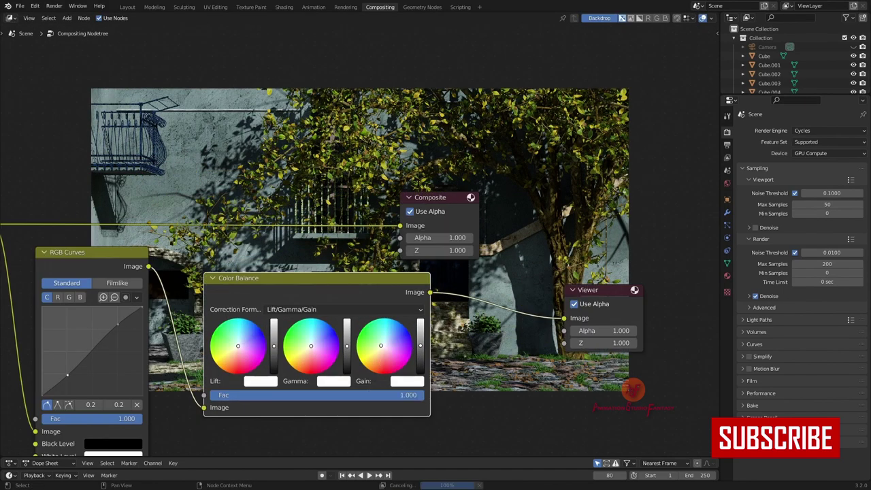
left_click_drag(381, 345, 380, 349)
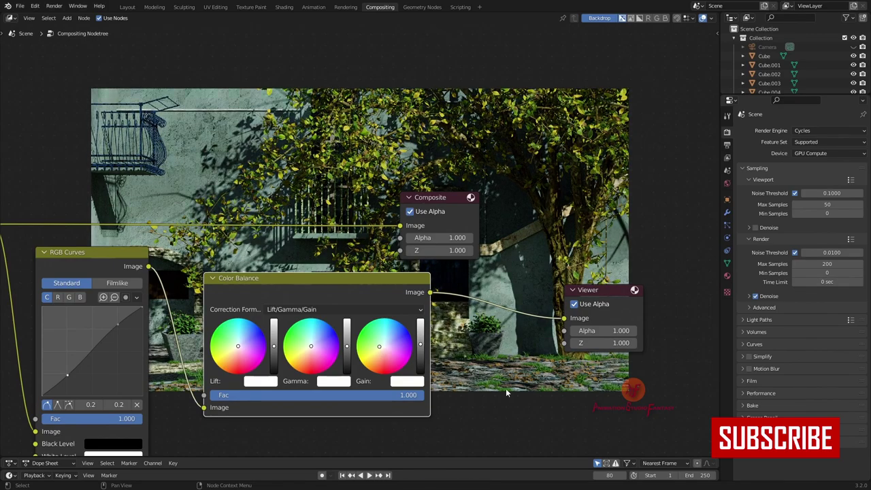
middle_click_drag(506, 393, 547, 349)
scroll(357, 386, "down", 5)
scroll(348, 369, "up", 1)
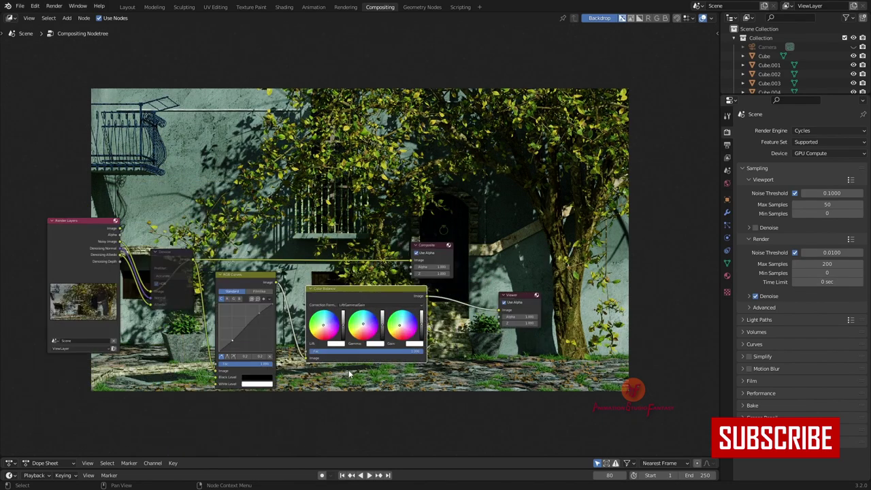
scroll(348, 370, "up", 1)
scroll(348, 369, "up", 1)
middle_click_drag(348, 370, 243, 352)
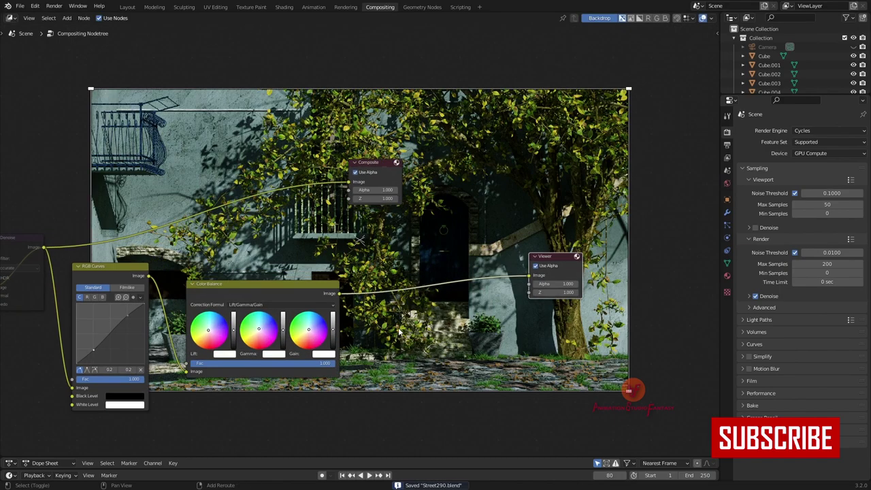
Step: Insert an Exposure node set to 0.800 before the Viewer and tidy the node layout
key("shift+a")
left_click(416, 381)
left_click(412, 300)
double_click(398, 311)
key("Return")
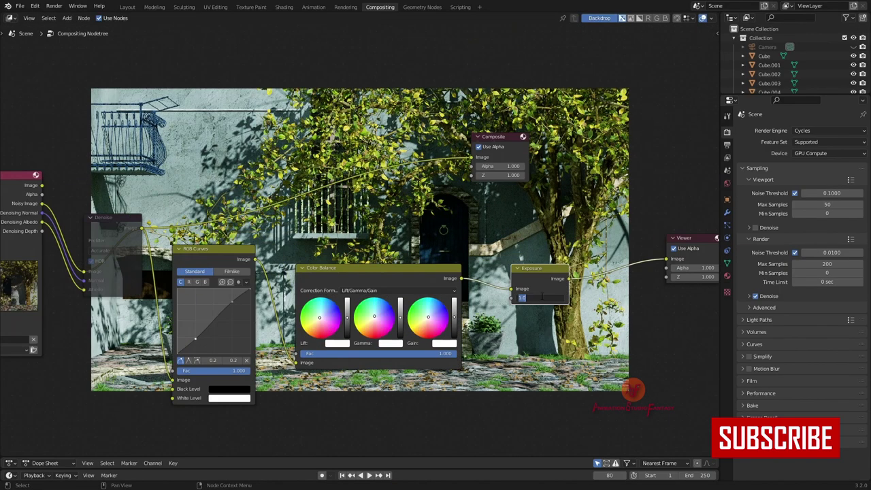
middle_click_drag(412, 313, 558, 116)
key("Home")
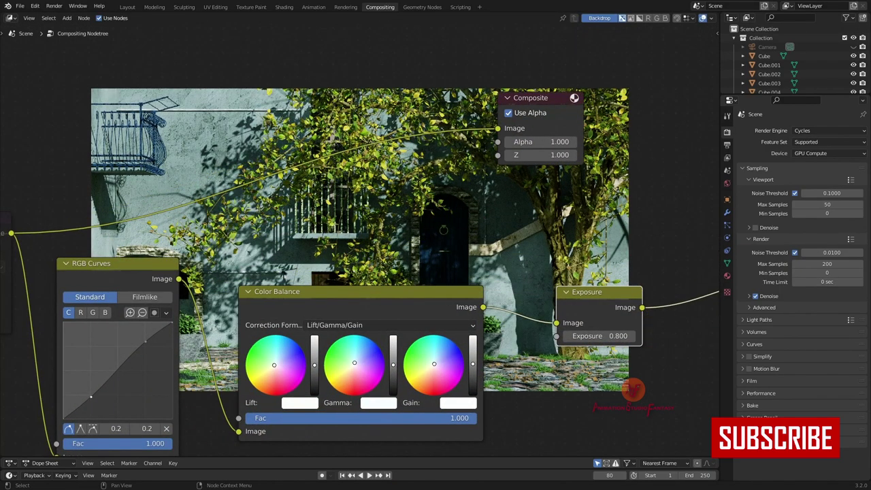
scroll(377, 275, "down", 2)
key("Home")
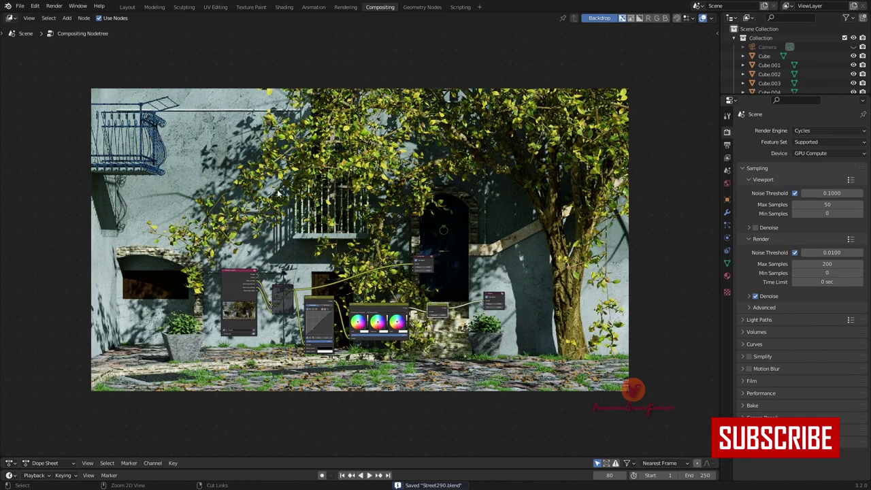
left_click_drag(467, 276, 602, 279)
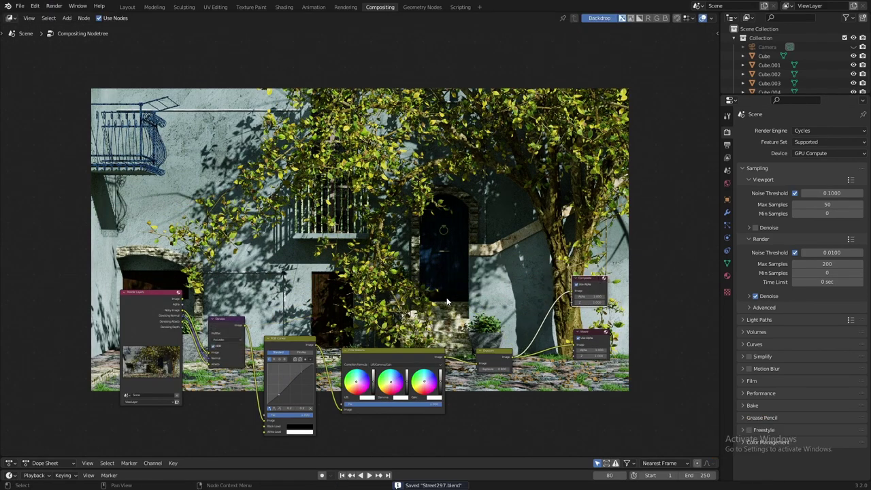